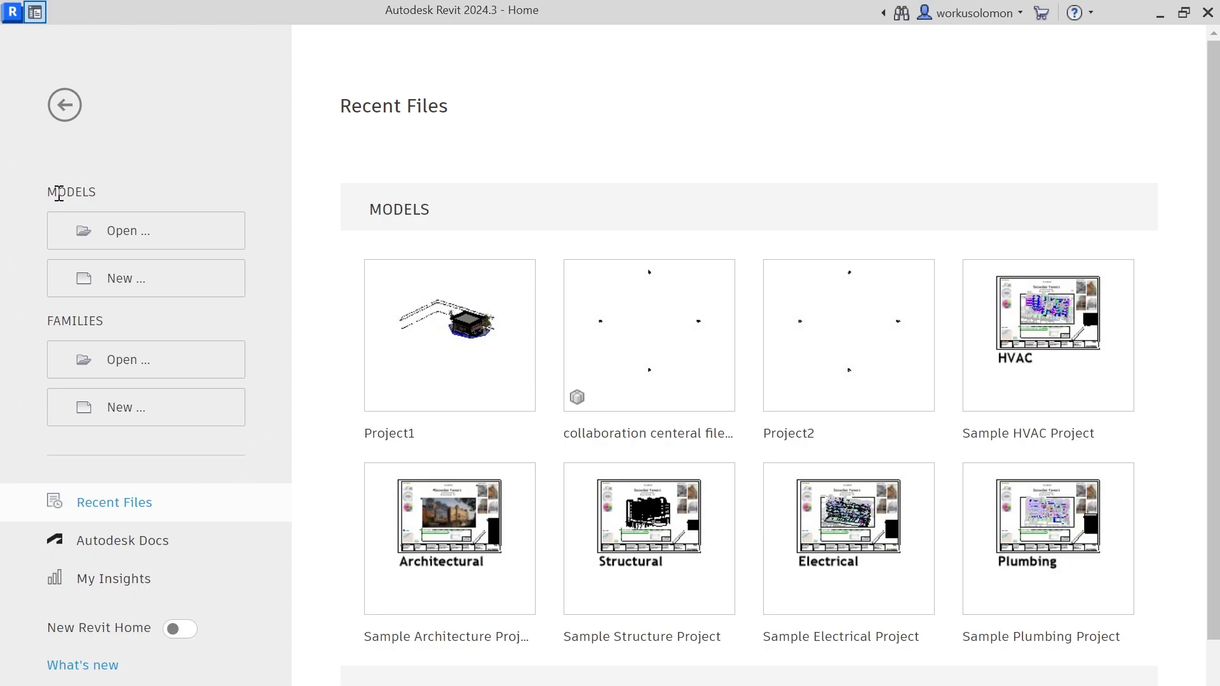
{"action": "left_click_drag", "start_coordinate": [47, 192], "coordinate": [124, 210]}
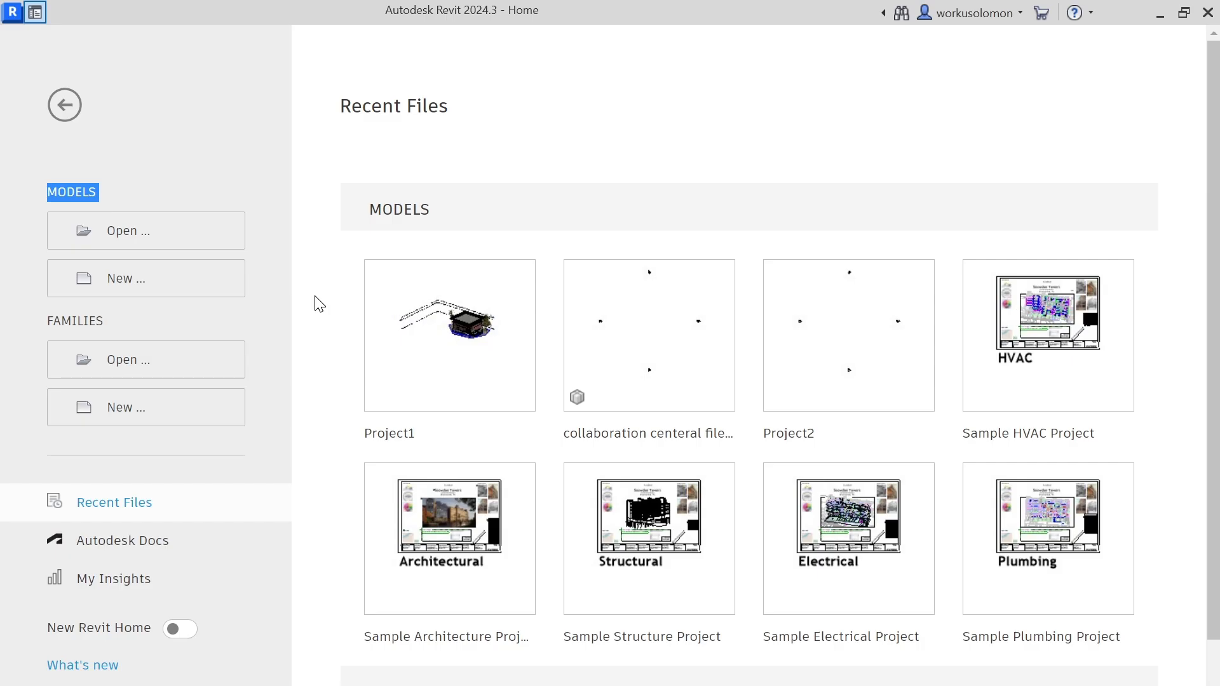
{"action": "left_click", "coordinate": [165, 151]}
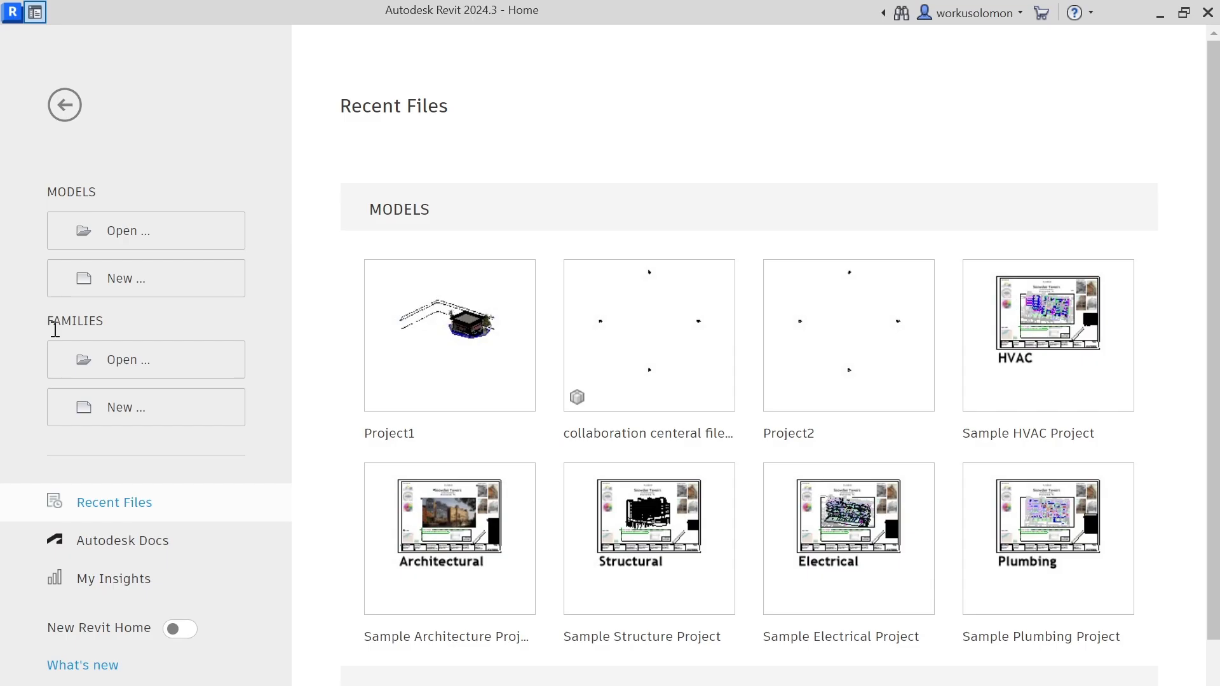
{"action": "left_click_drag", "start_coordinate": [44, 320], "coordinate": [102, 320]}
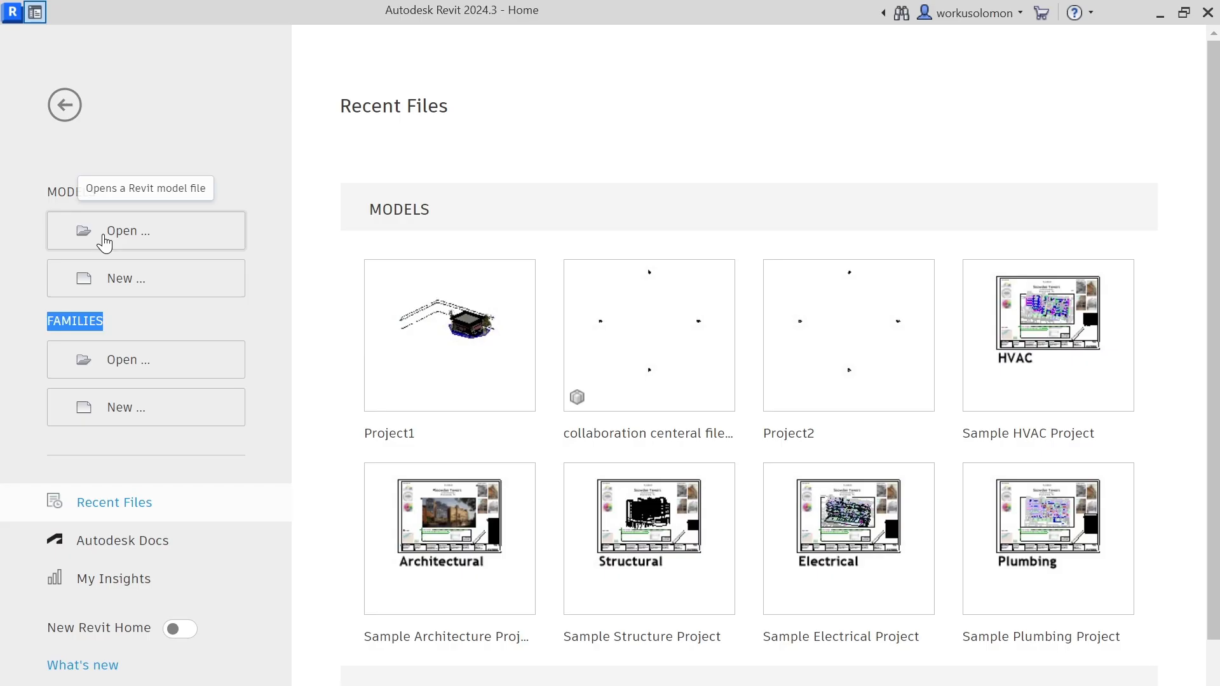
Create a new project from the DefaultGBRENU.rte architectural template file.
{"action": "left_click", "coordinate": [119, 286]}
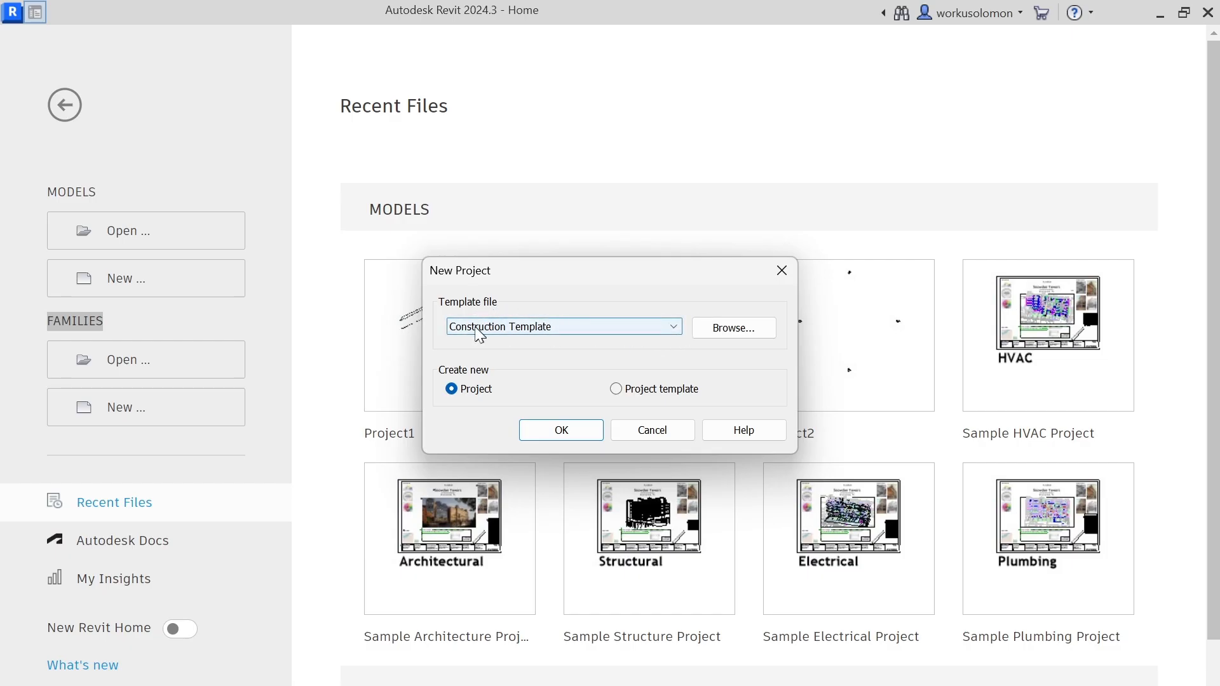
{"action": "left_click", "coordinate": [674, 328]}
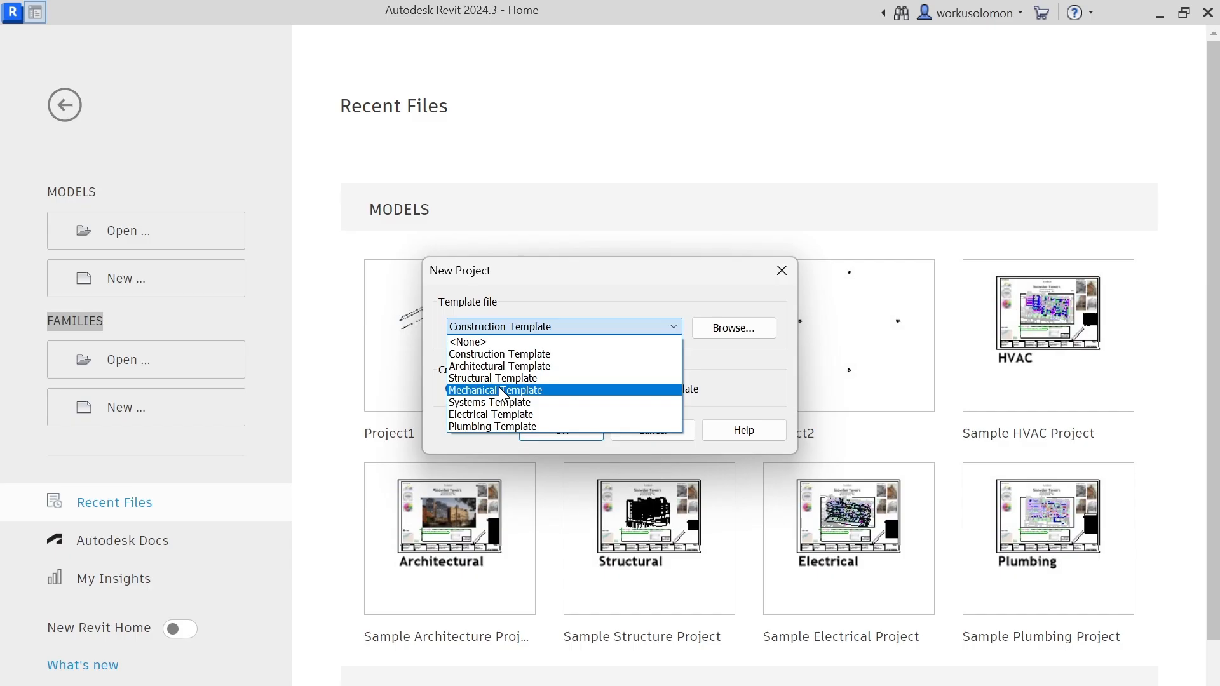
{"action": "left_click", "coordinate": [512, 366]}
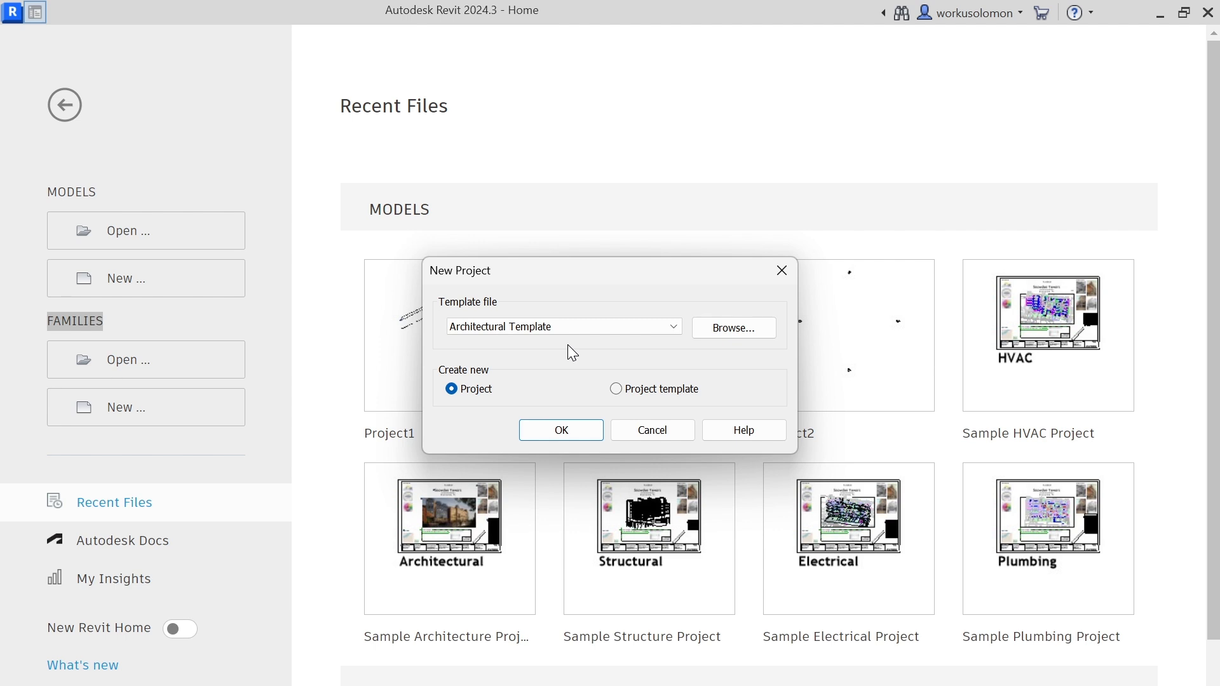
{"action": "left_click", "coordinate": [745, 334]}
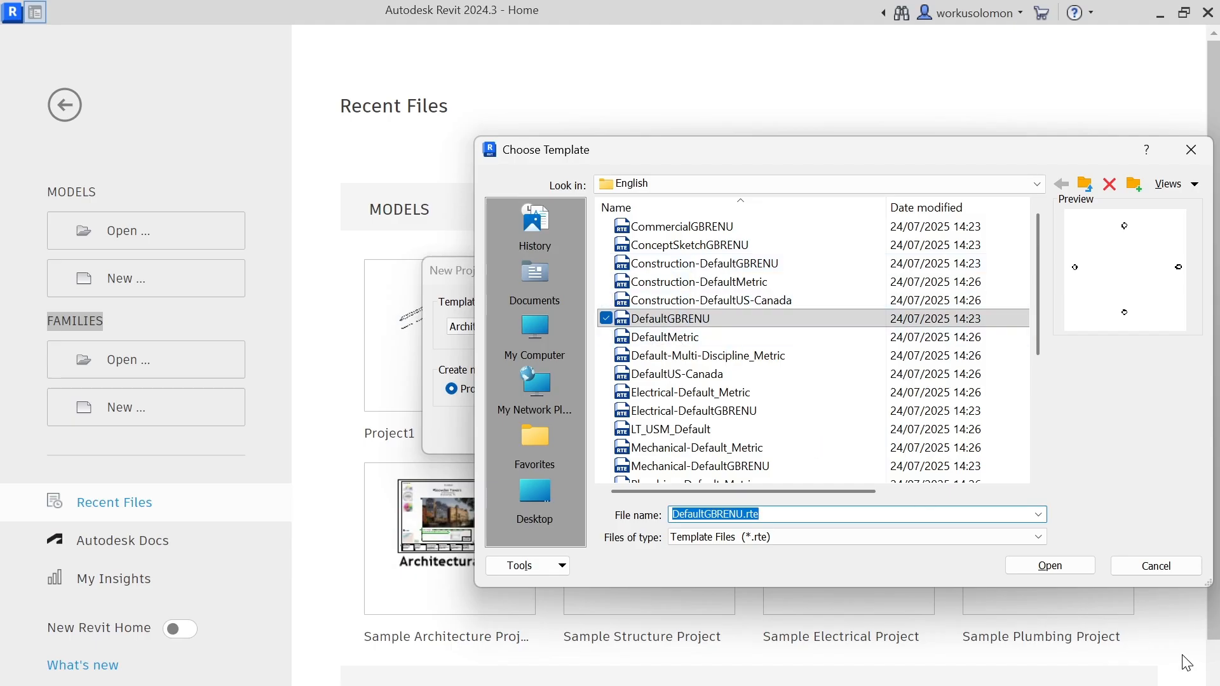
{"action": "left_click", "coordinate": [1050, 565]}
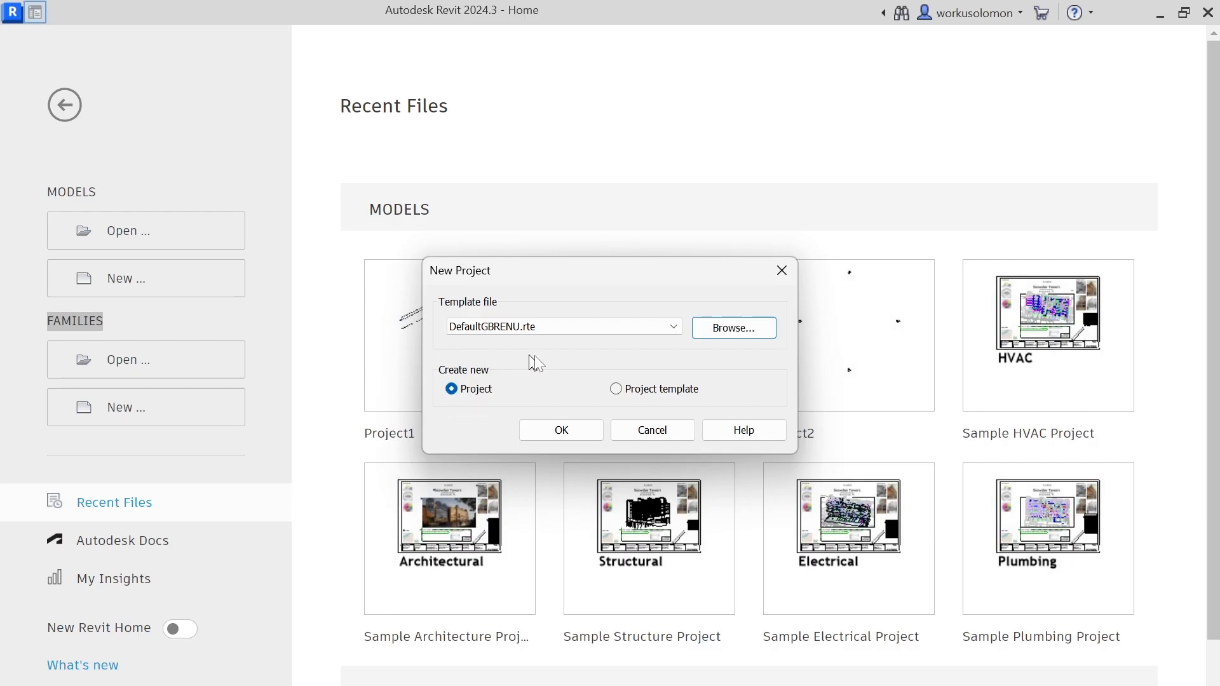
{"action": "left_click", "coordinate": [557, 431]}
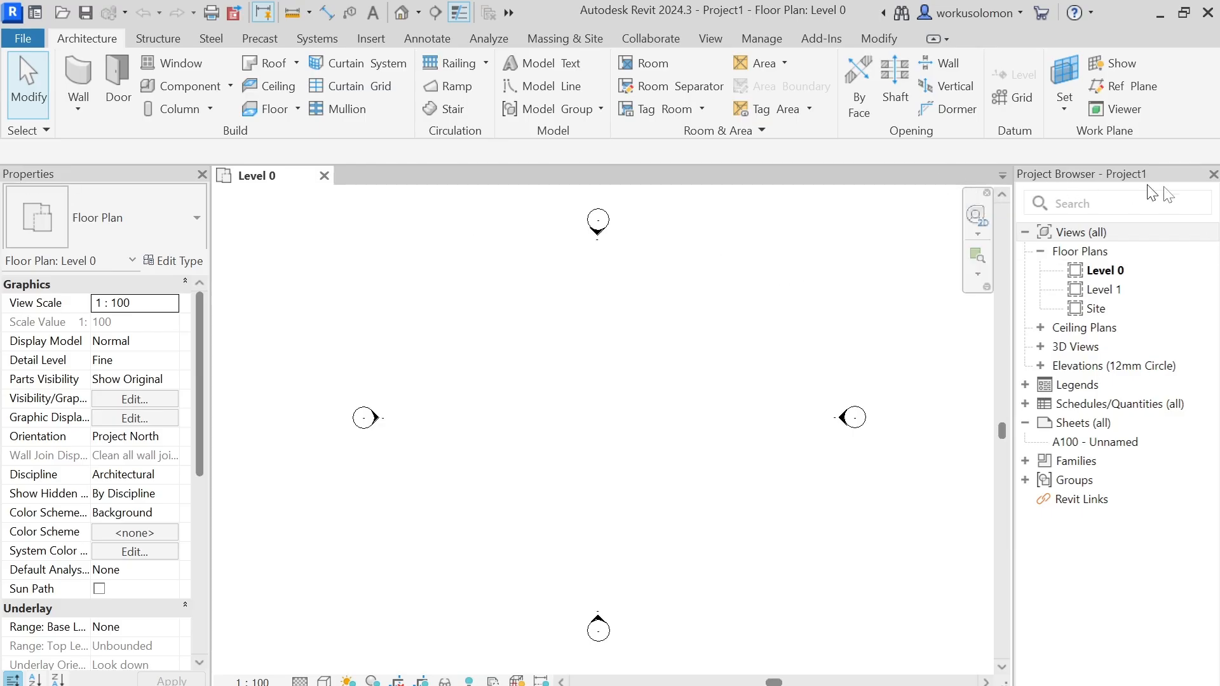
{"action": "left_click", "coordinate": [1051, 212]}
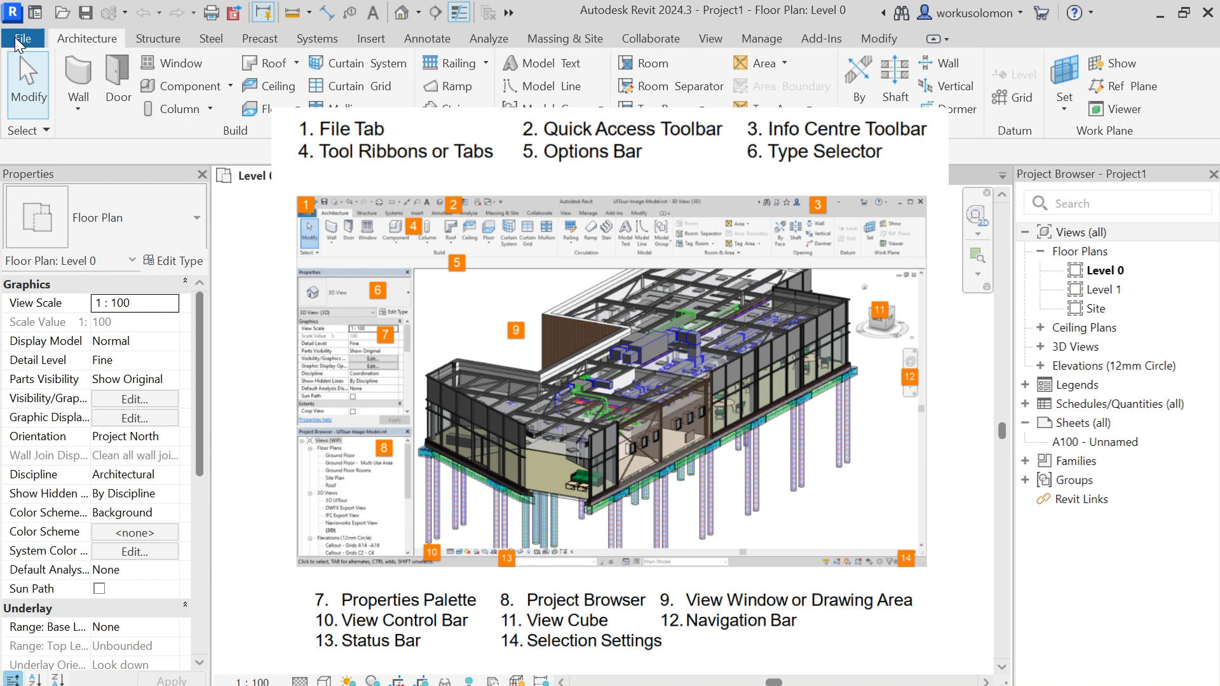
{"action": "left_click", "coordinate": [19, 43]}
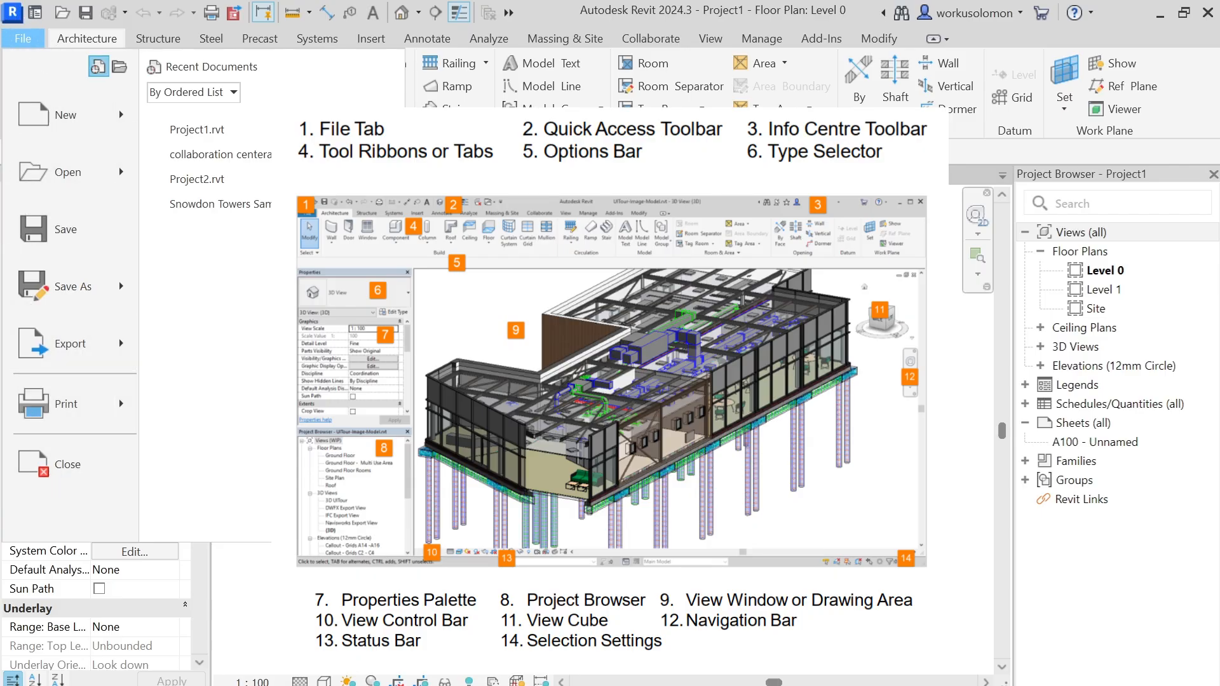
{"action": "key", "text": "Escape"}
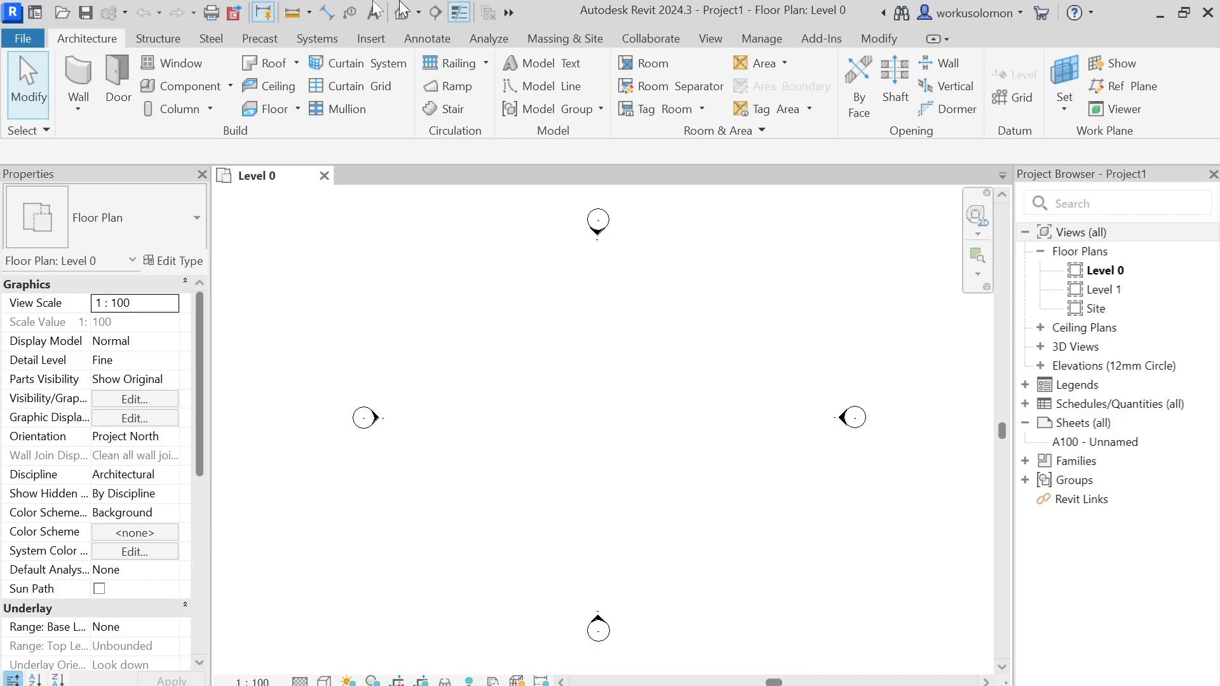
Remove the Open command from the quick access commands and restore it.
{"action": "left_click", "coordinate": [509, 12]}
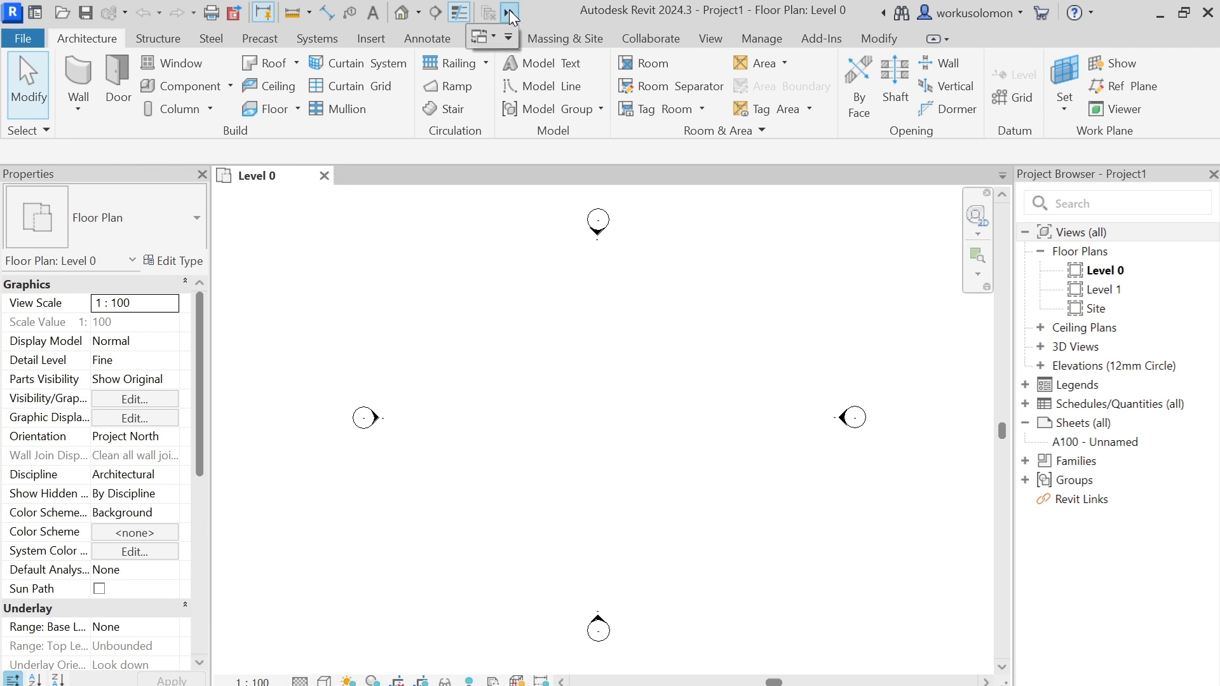
{"action": "left_click", "coordinate": [509, 41]}
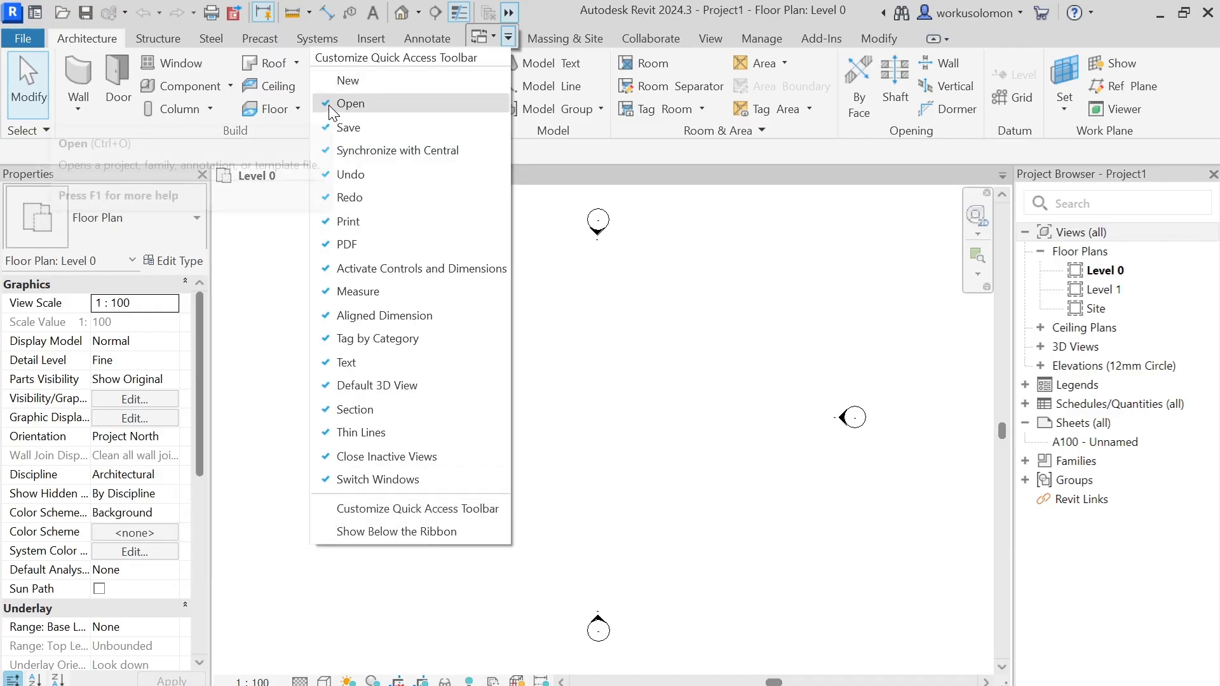
{"action": "left_click", "coordinate": [348, 103]}
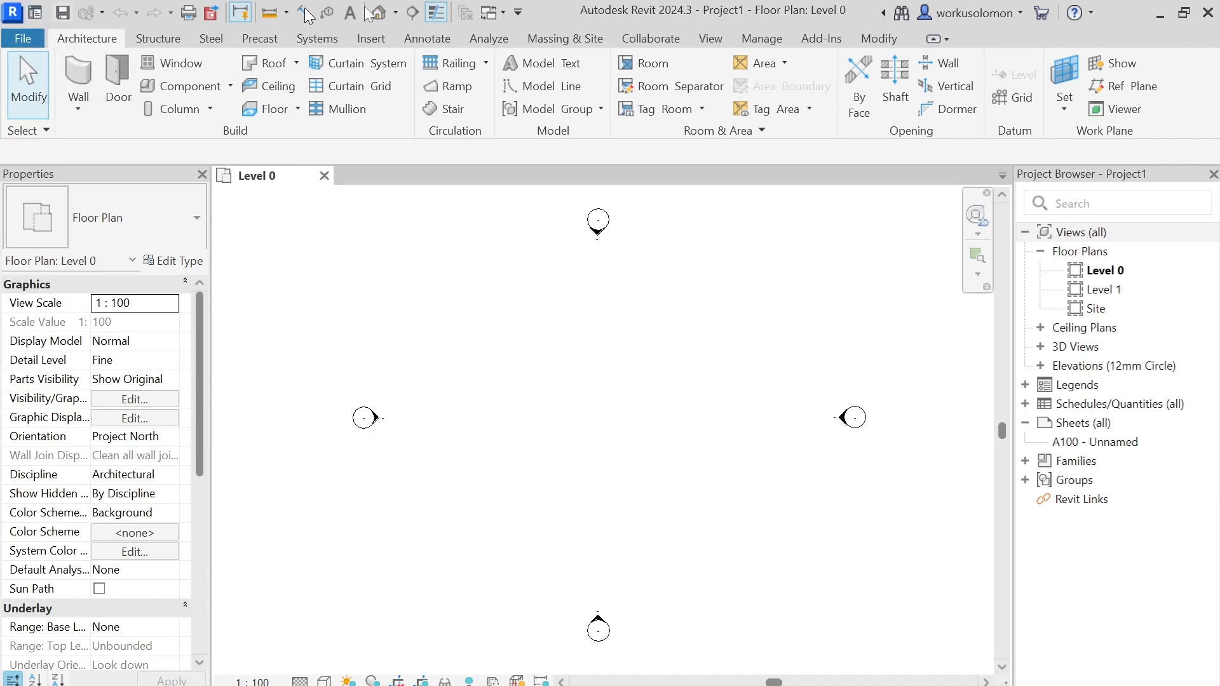
{"action": "left_click", "coordinate": [520, 13]}
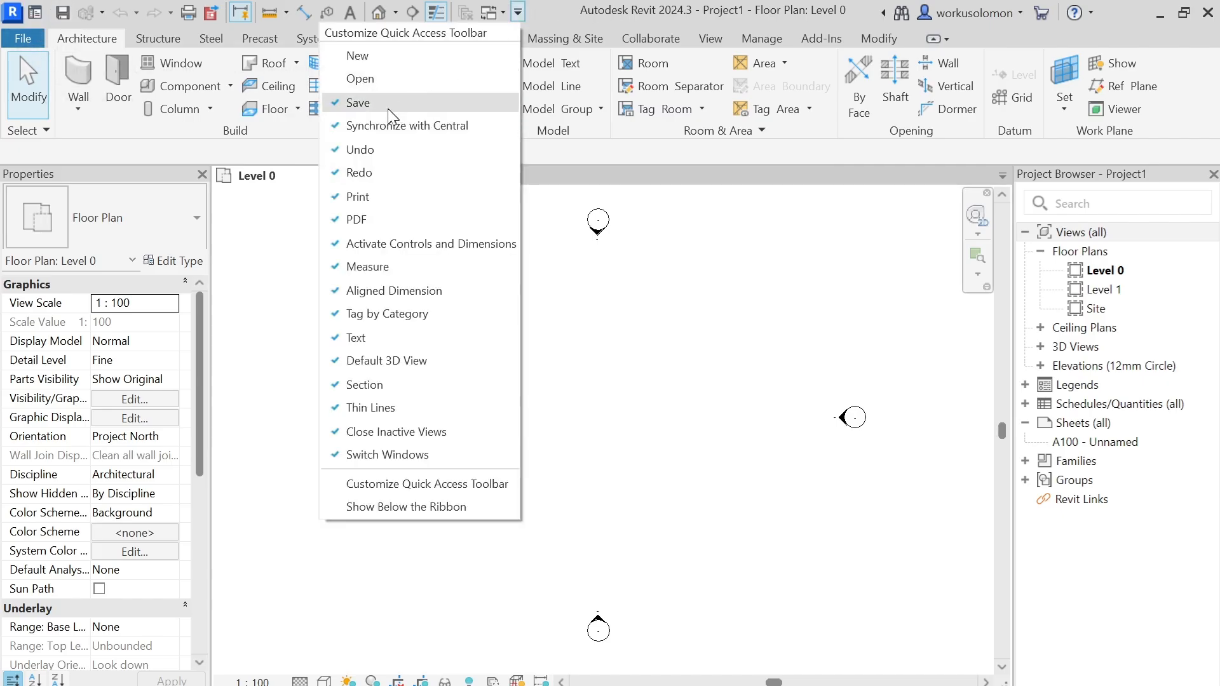
{"action": "left_click", "coordinate": [338, 79]}
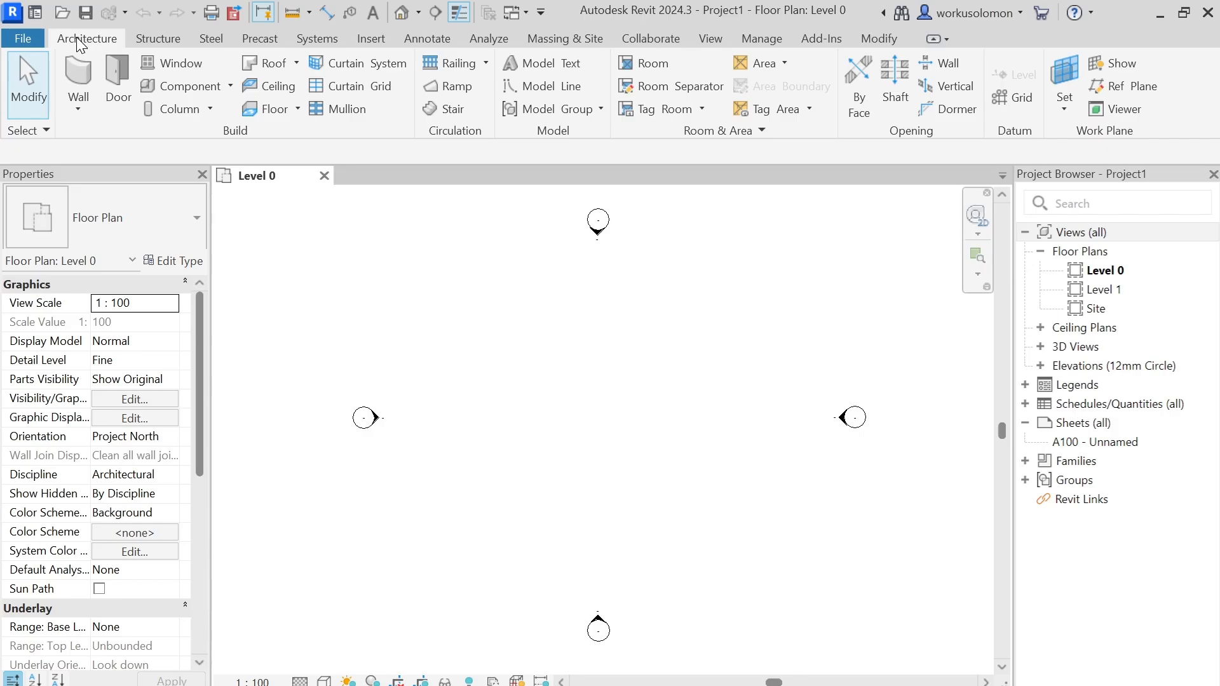
Examine the modelling tools offered for Structure, Steel, Precast, Systems and Architecture, including the available wall variants.
{"action": "left_click", "coordinate": [163, 40]}
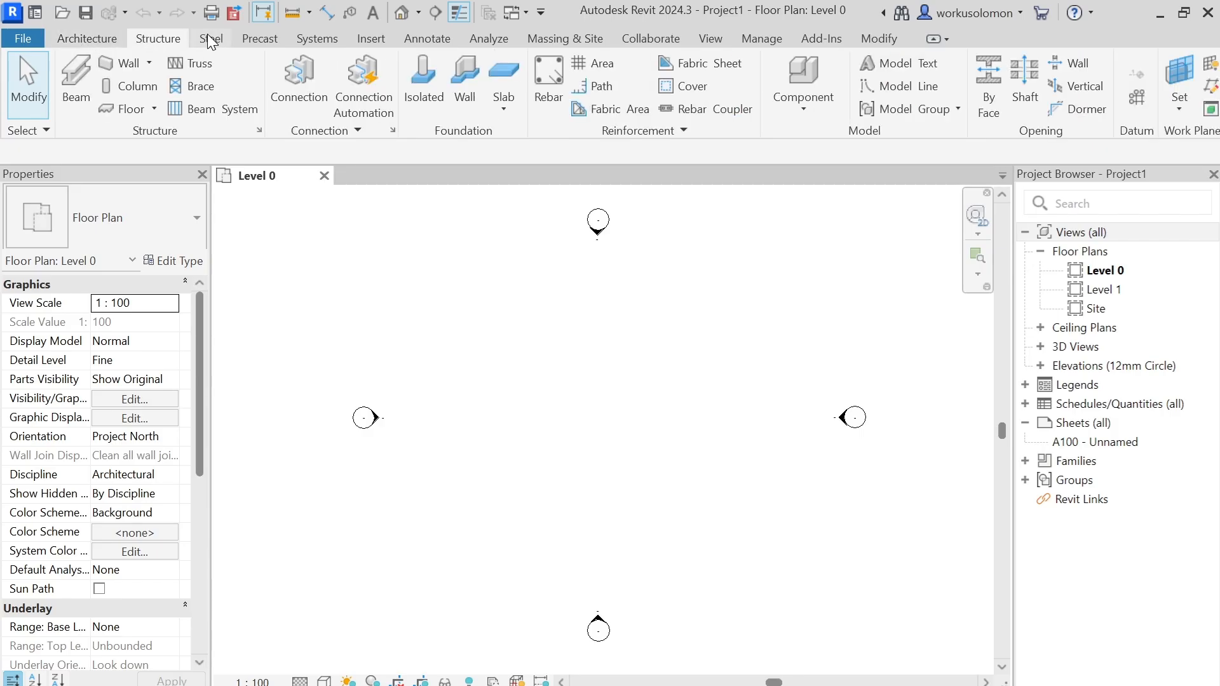
{"action": "left_click", "coordinate": [210, 39]}
{"action": "left_click", "coordinate": [259, 41]}
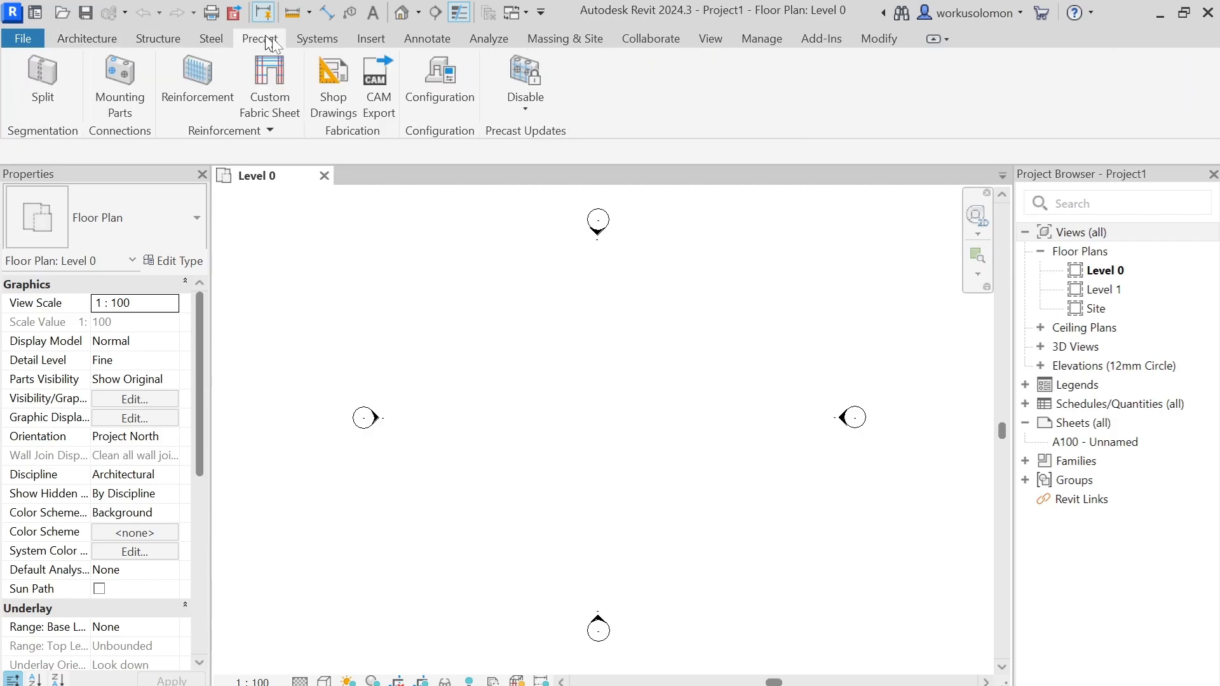
{"action": "left_click", "coordinate": [320, 39]}
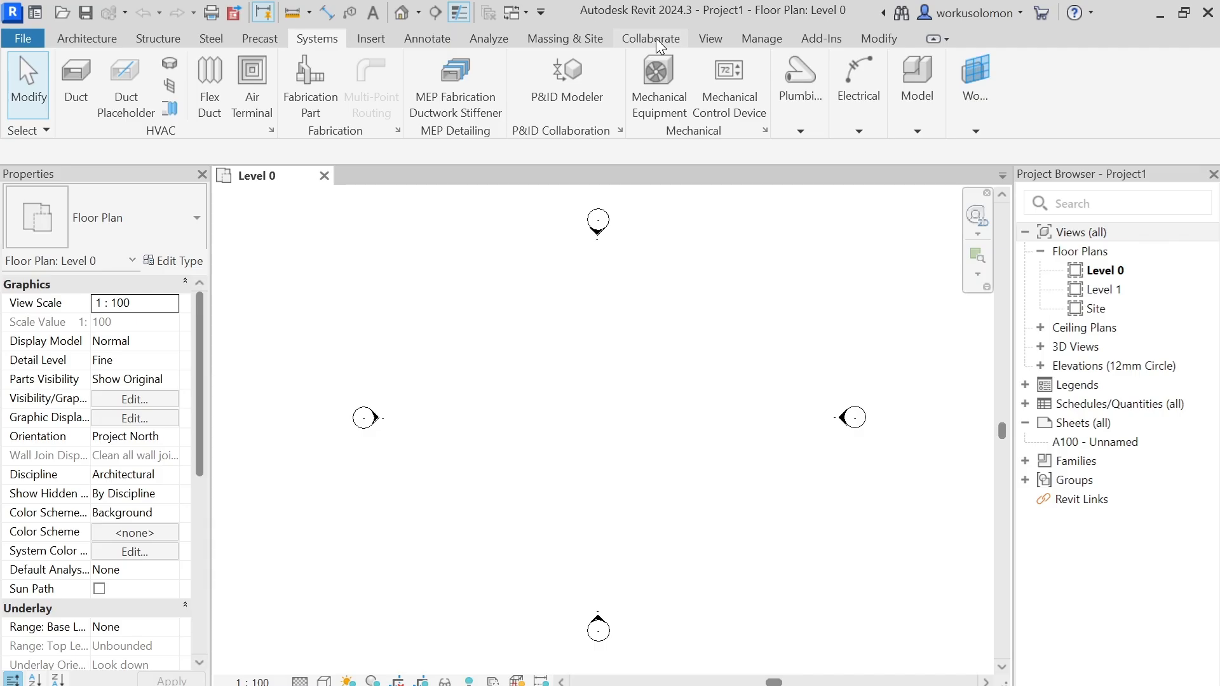
{"action": "left_click", "coordinate": [94, 37]}
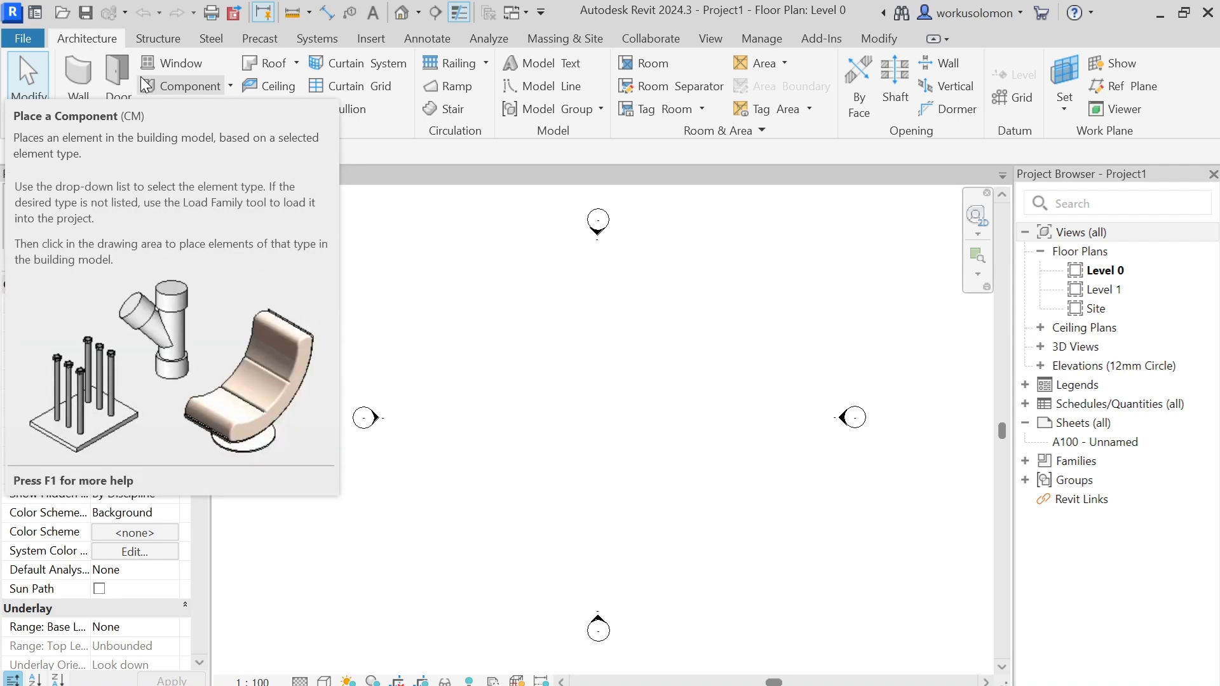
{"action": "left_click", "coordinate": [158, 38]}
{"action": "left_click", "coordinate": [211, 39]}
{"action": "left_click", "coordinate": [98, 42]}
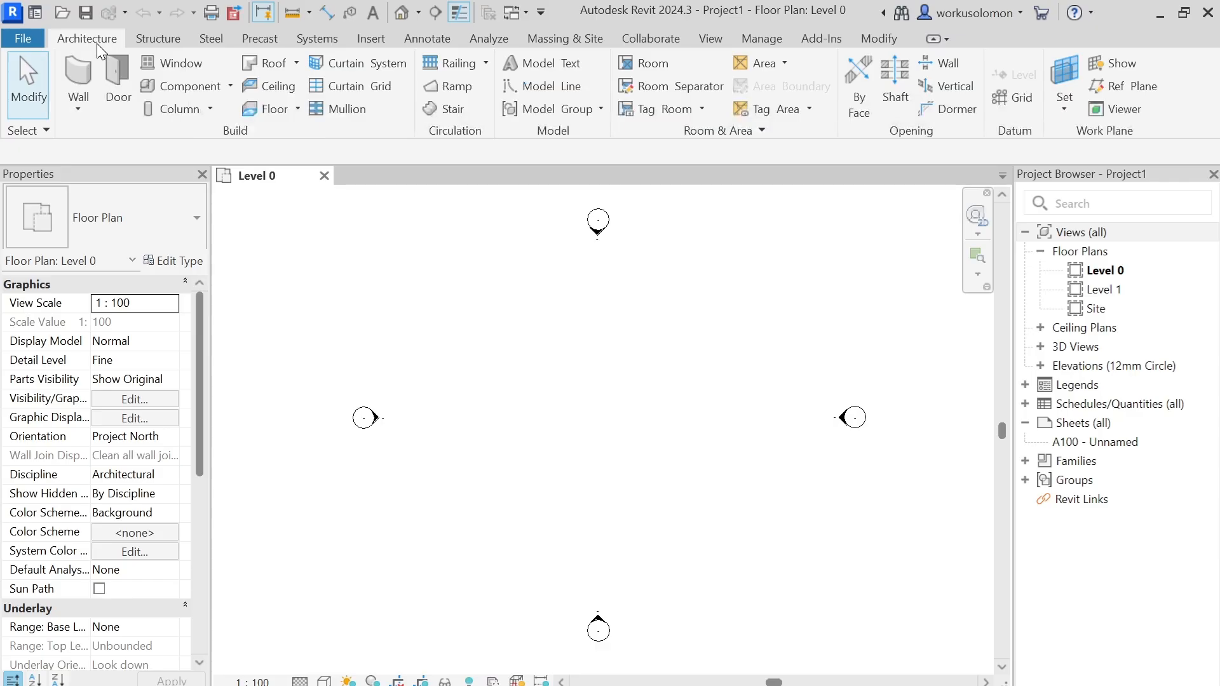
{"action": "left_click", "coordinate": [80, 112]}
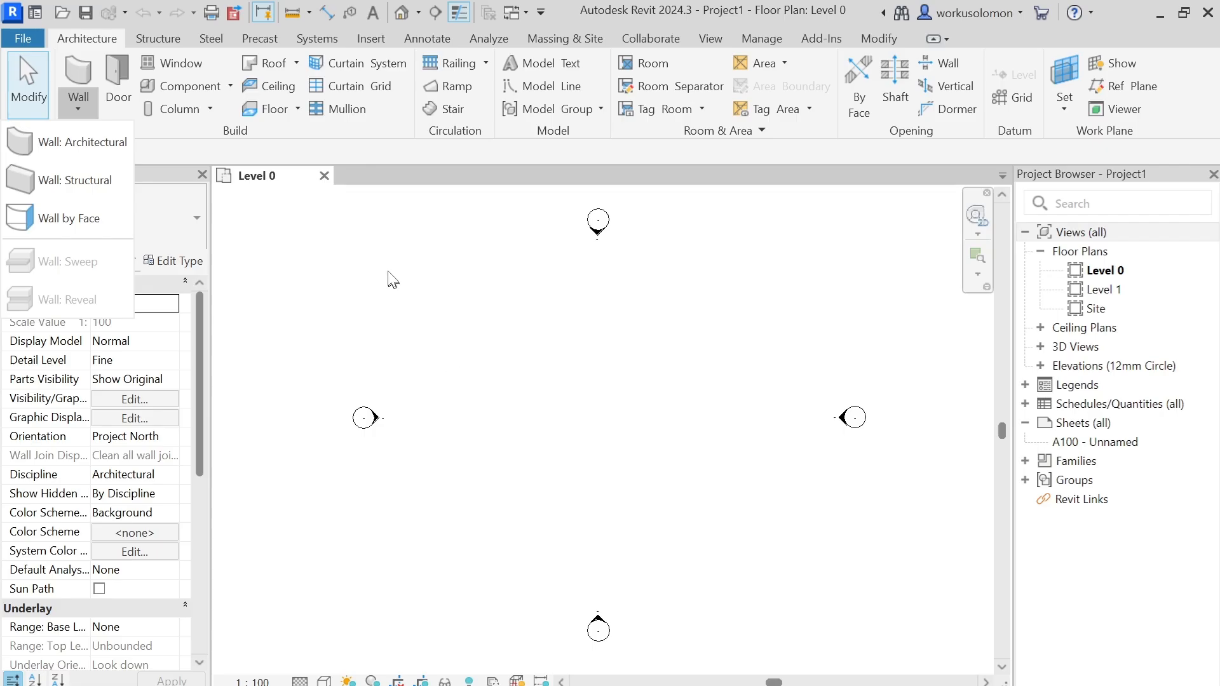
{"action": "left_click", "coordinate": [99, 44]}
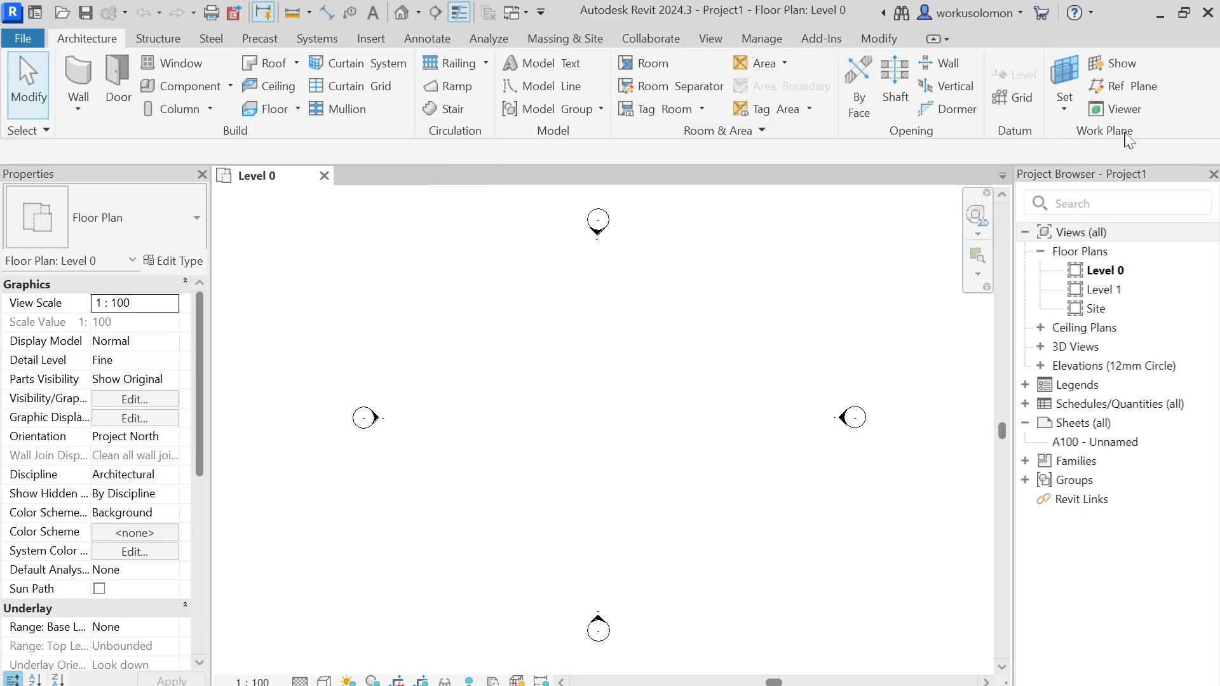
{"action": "left_click", "coordinate": [142, 42]}
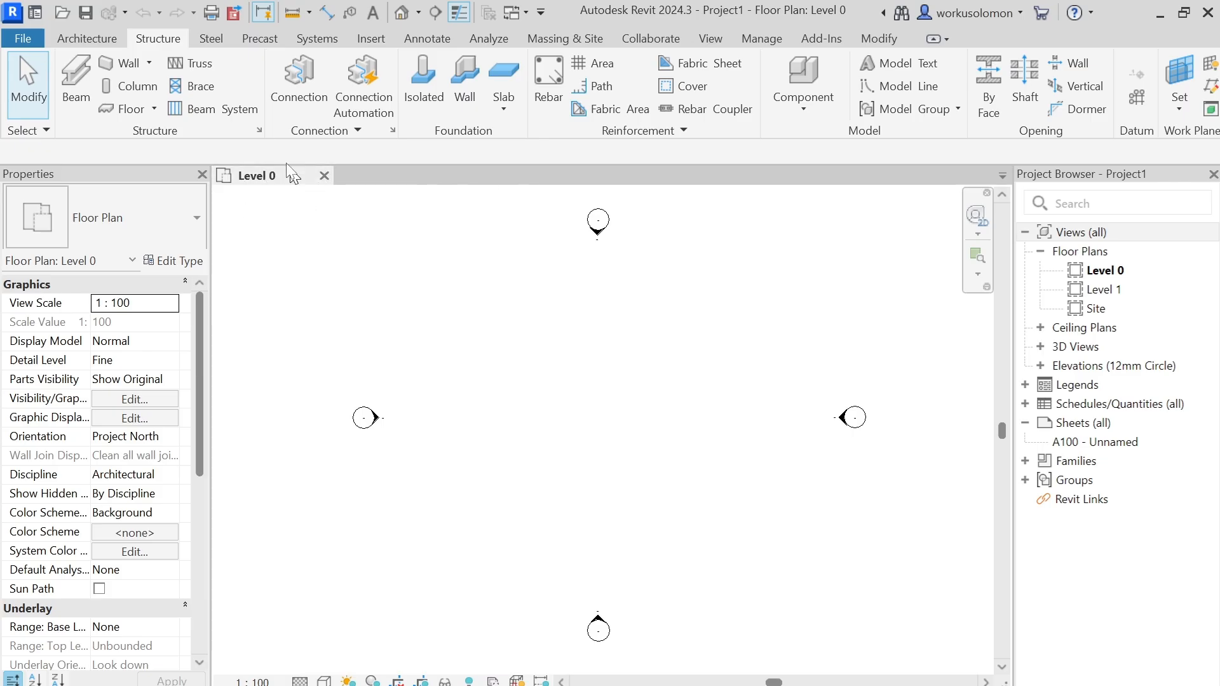
Open the Level 1 floor plan and alternate between it and the Level 0 floor plan.
{"action": "double_click", "coordinate": [1103, 290]}
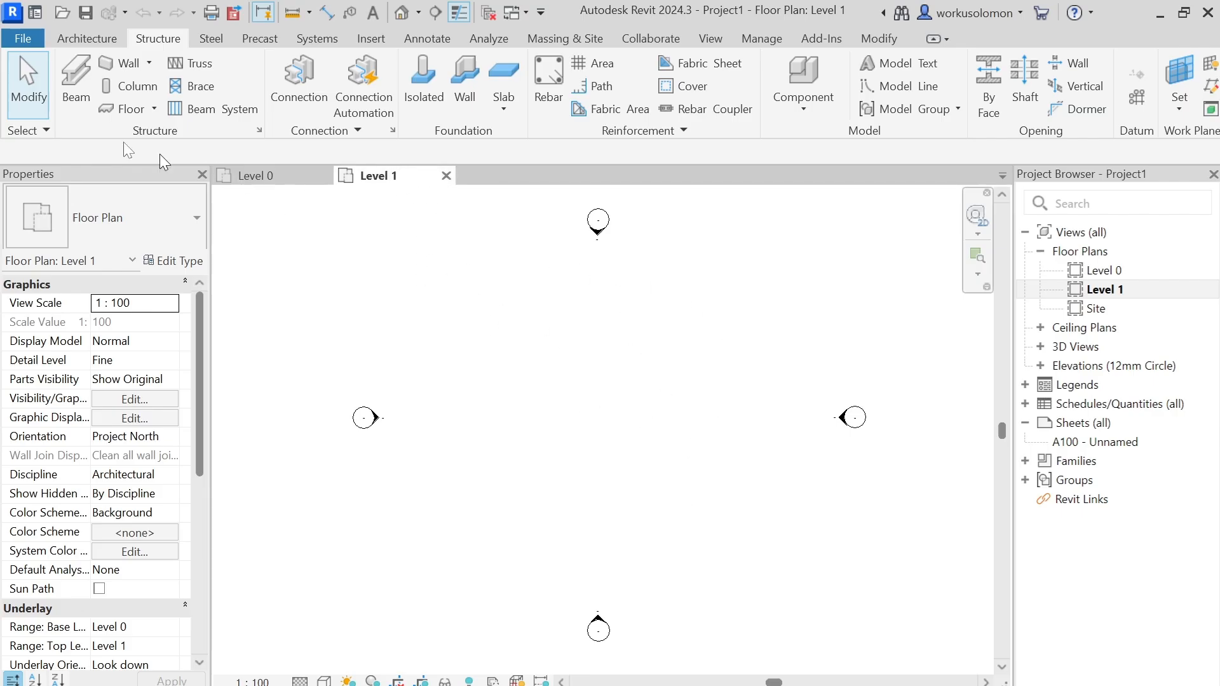
{"action": "left_click", "coordinate": [254, 183]}
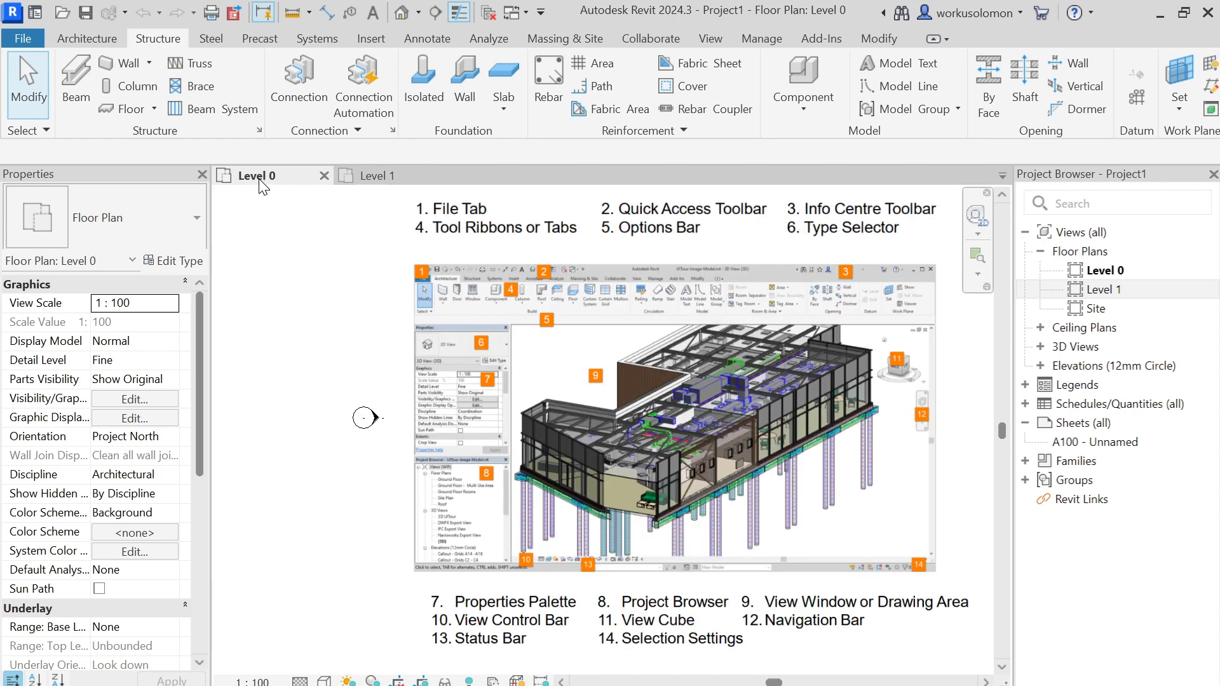
{"action": "left_click", "coordinate": [395, 181]}
{"action": "left_click", "coordinate": [275, 178]}
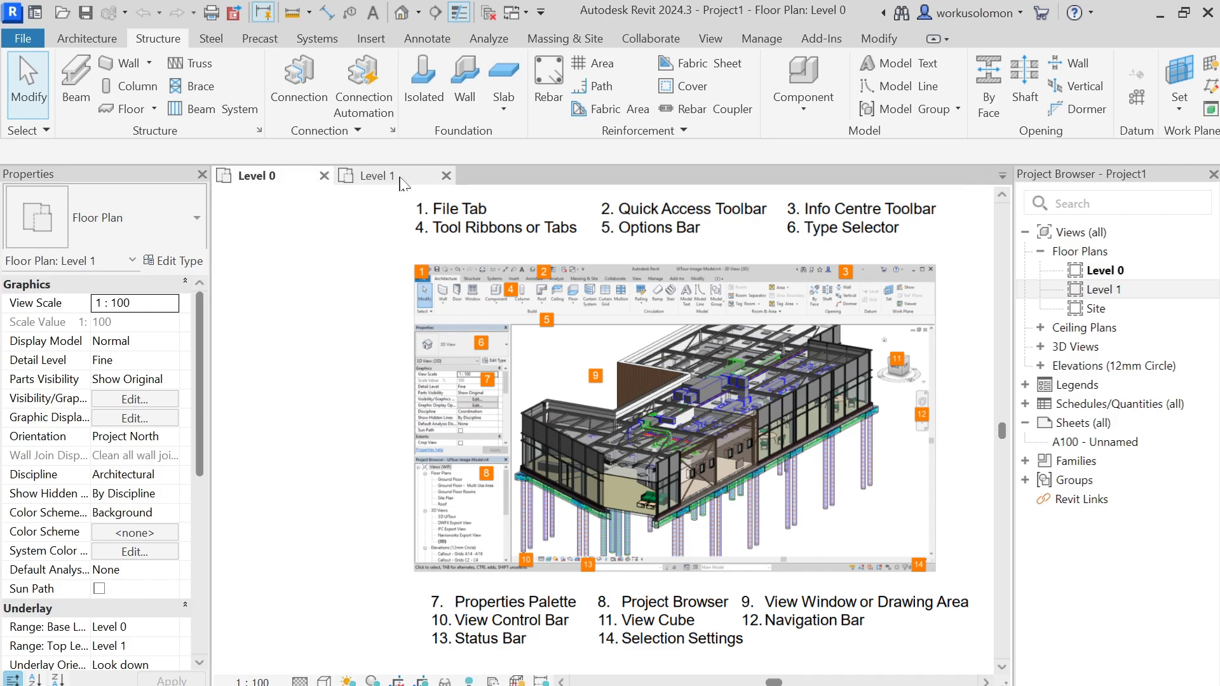
{"action": "left_click", "coordinate": [399, 182]}
{"action": "left_click", "coordinate": [298, 180]}
{"action": "left_click", "coordinate": [380, 180]}
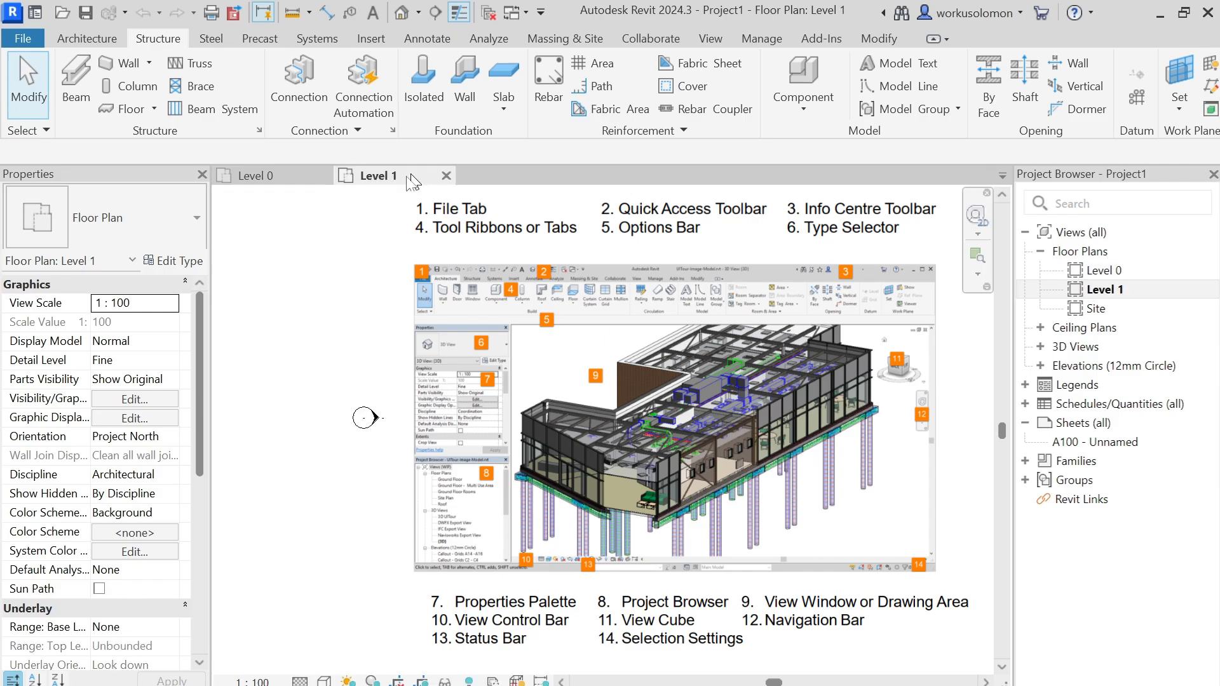
{"action": "left_click", "coordinate": [241, 181]}
{"action": "left_click", "coordinate": [407, 181]}
{"action": "left_click", "coordinate": [267, 179]}
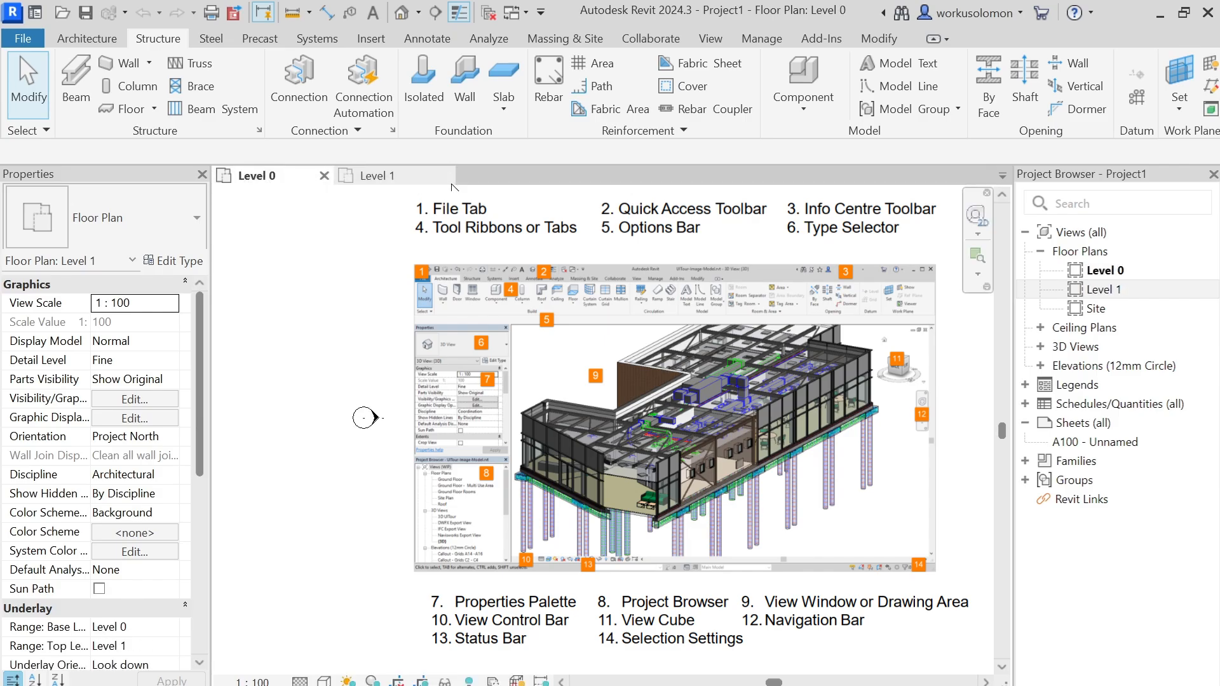
{"action": "left_click", "coordinate": [400, 181]}
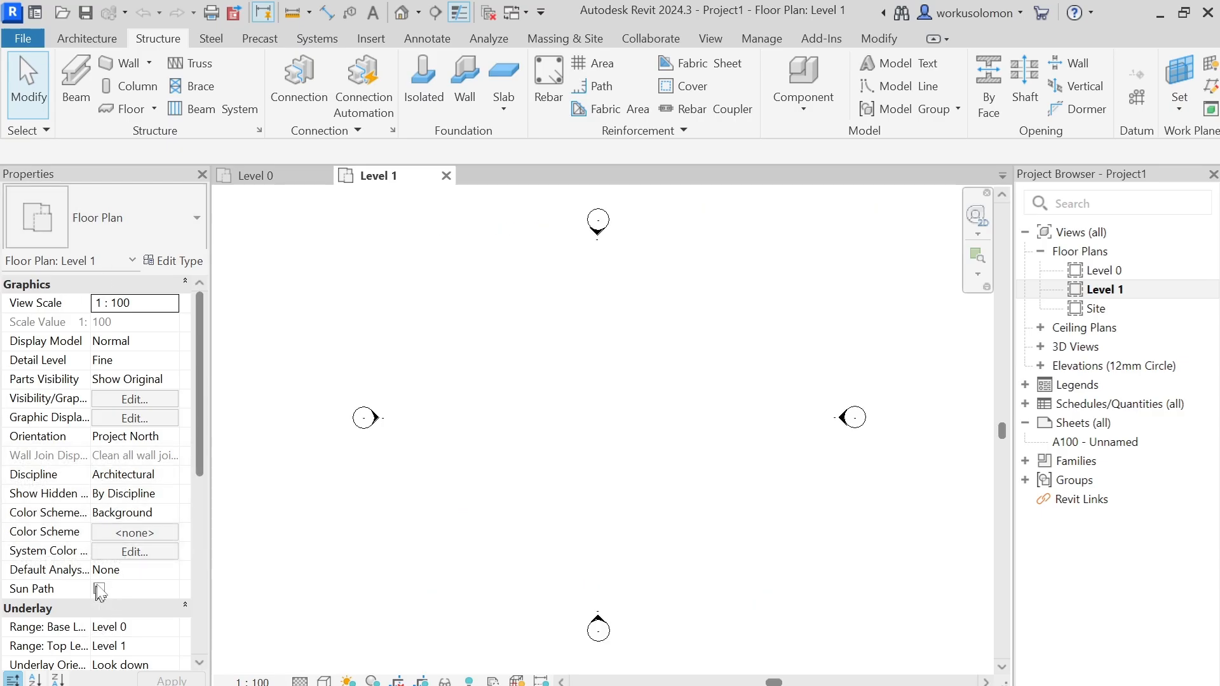
{"action": "scroll", "coordinate": [98, 591], "scroll_direction": "down", "scroll_amount": 5}
{"action": "scroll", "coordinate": [25, 623], "scroll_direction": "down", "scroll_amount": 3}
{"action": "scroll", "coordinate": [28, 610], "scroll_direction": "up", "scroll_amount": 10}
Return to the Level 0 floor plan and start the architectural Wall command.
{"action": "left_click", "coordinate": [75, 40]}
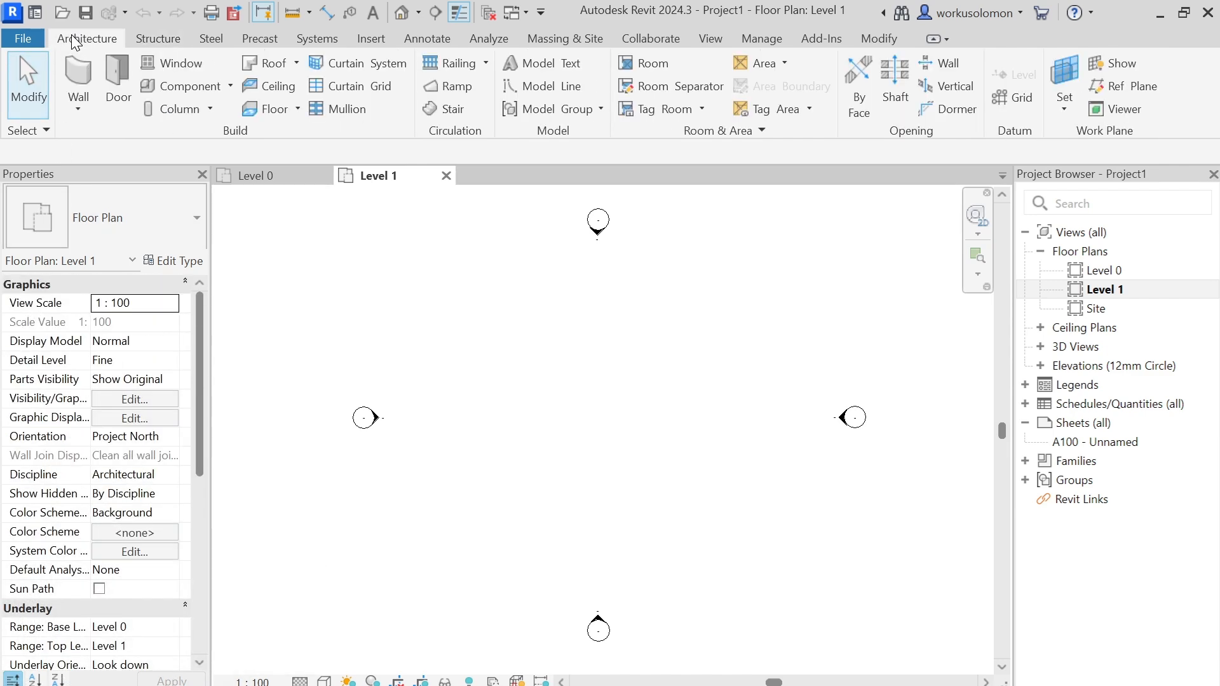
{"action": "left_click", "coordinate": [254, 179]}
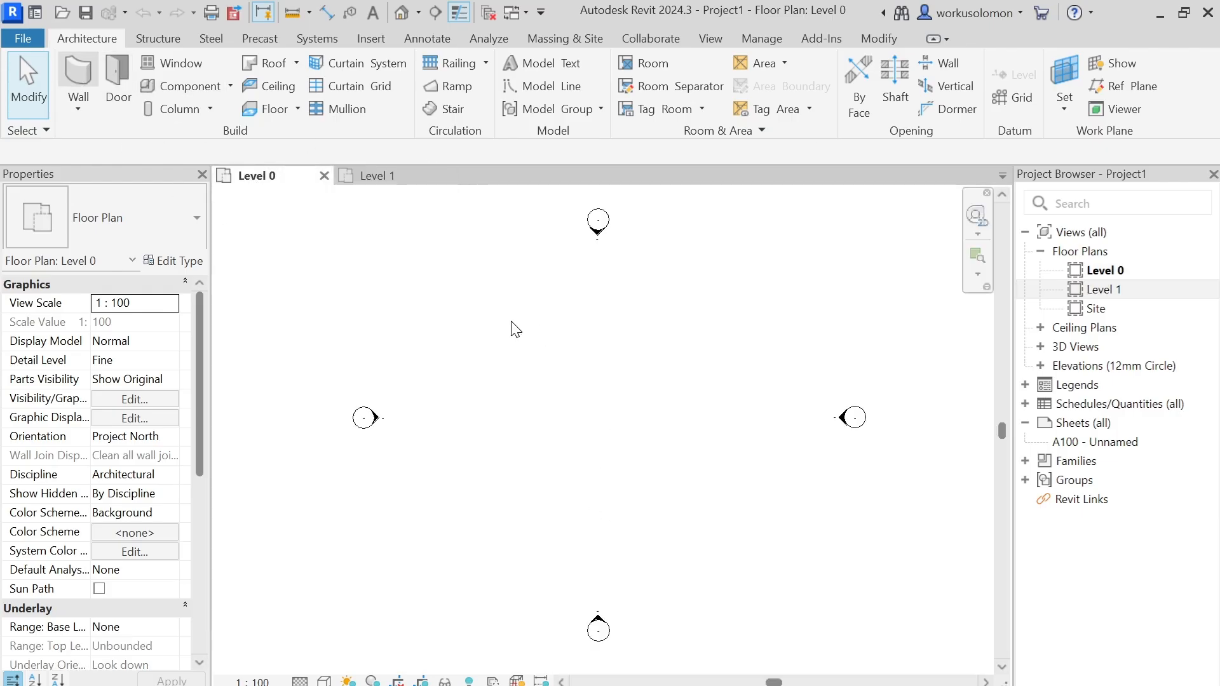
{"action": "key", "text": "w"}
{"action": "key", "text": "a"}
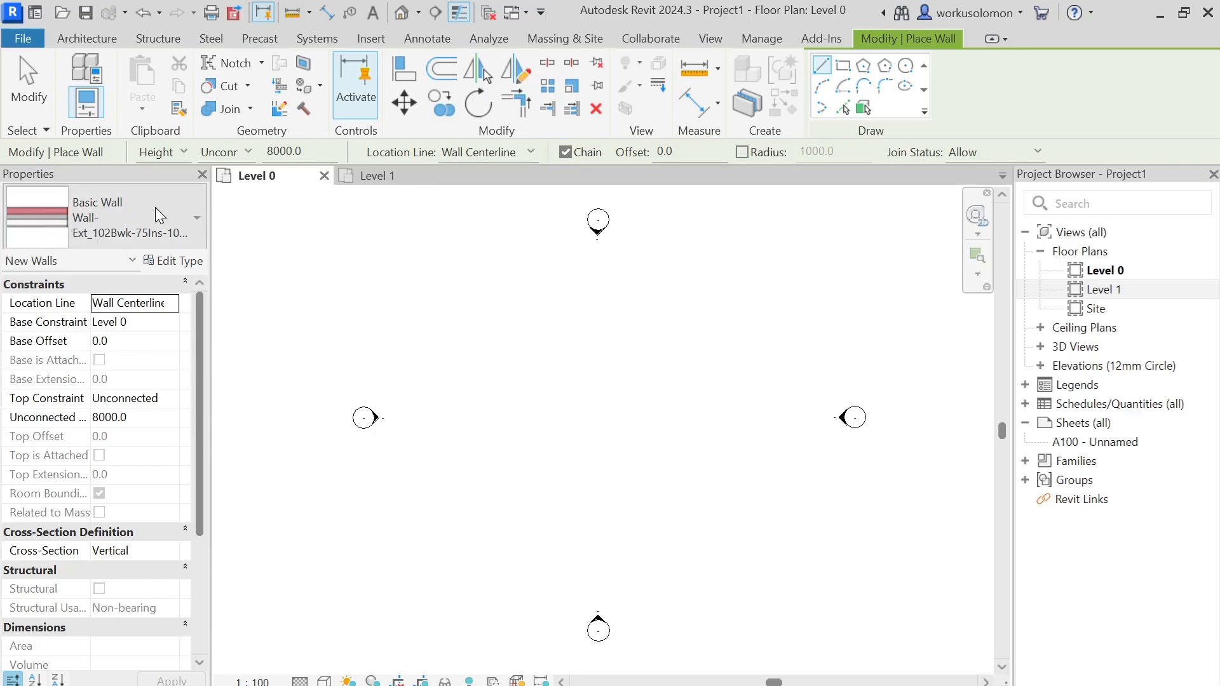
Examine the basic wall types available for placement, including Wall-Ext_102Bwk-75Ins-100LBlk-12P.
{"action": "left_click", "coordinate": [198, 218]}
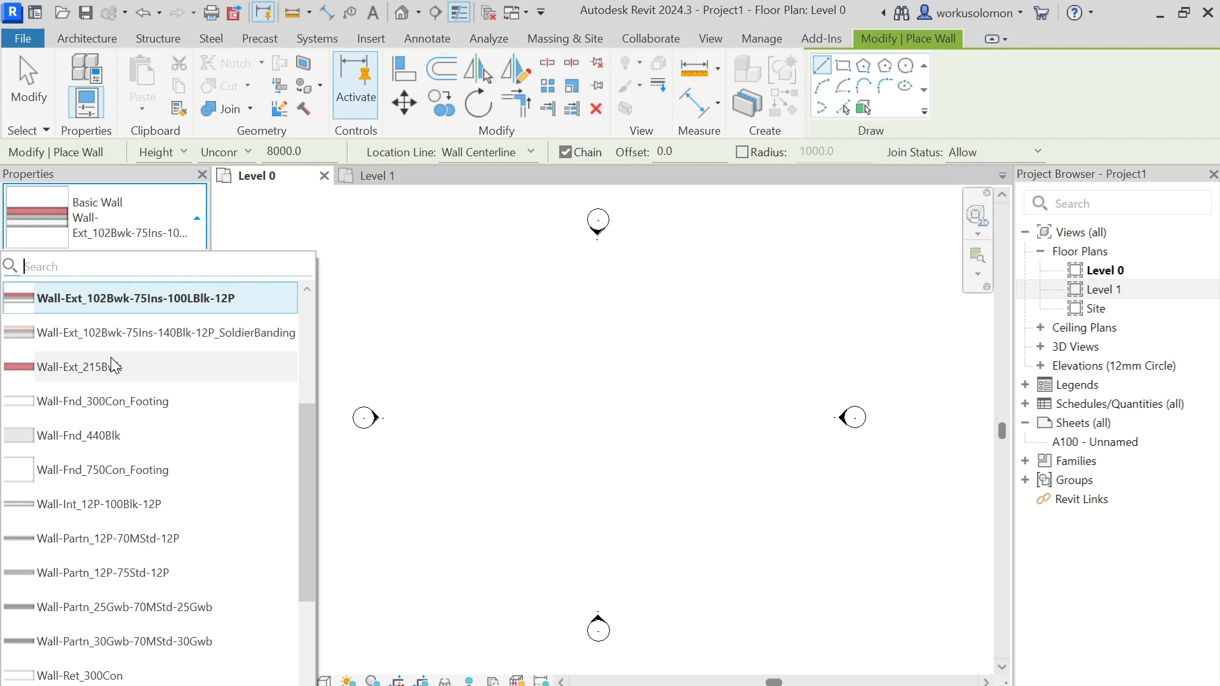
{"action": "scroll", "coordinate": [311, 413], "scroll_direction": "up", "scroll_amount": 3}
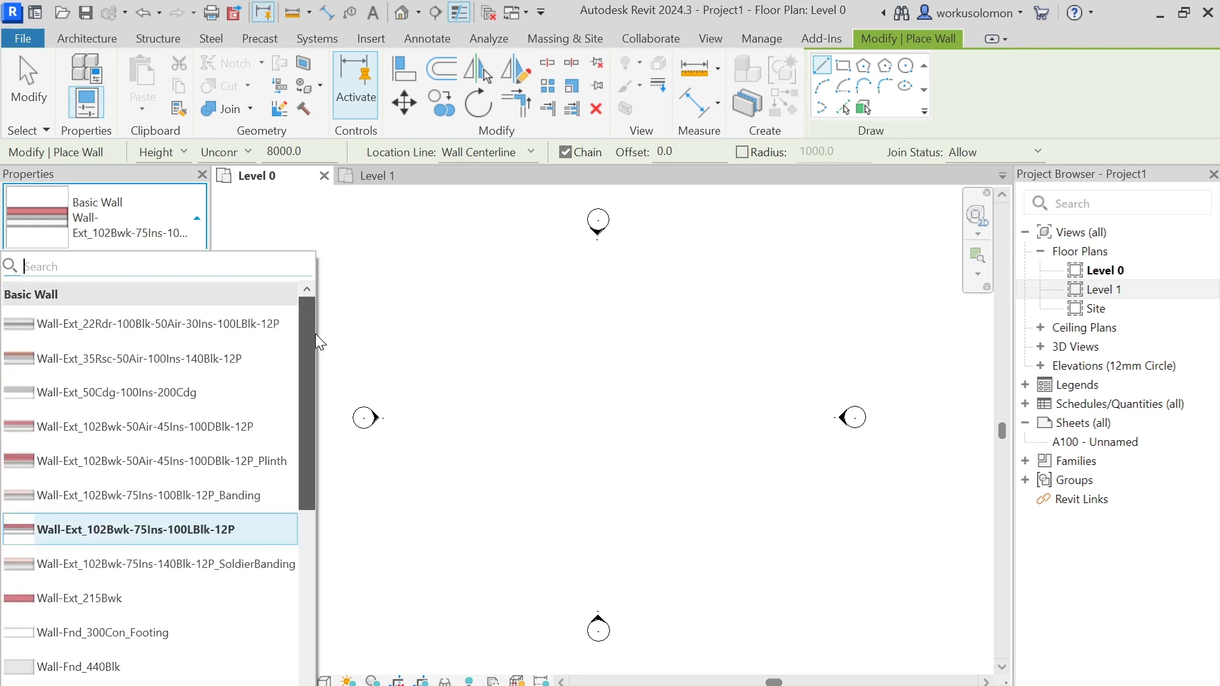
{"action": "scroll", "coordinate": [303, 394], "scroll_direction": "down", "scroll_amount": 1}
{"action": "scroll", "coordinate": [307, 394], "scroll_direction": "up", "scroll_amount": 1}
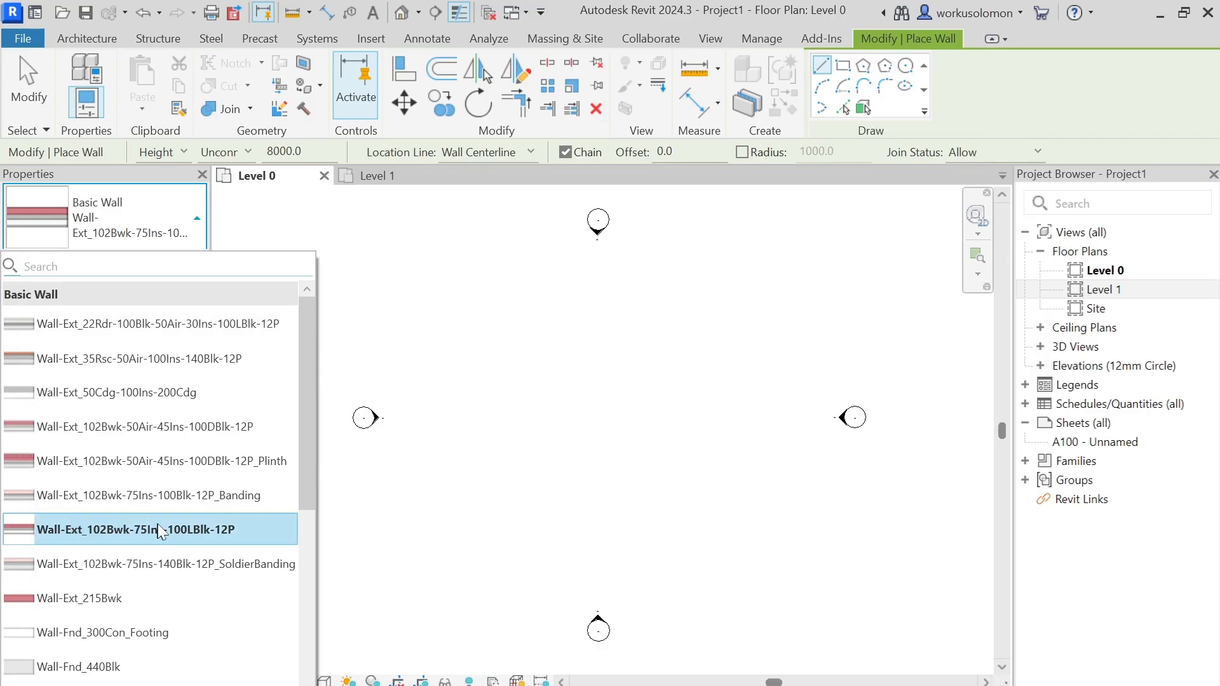
{"action": "mouse_move", "coordinate": [55, 538]}
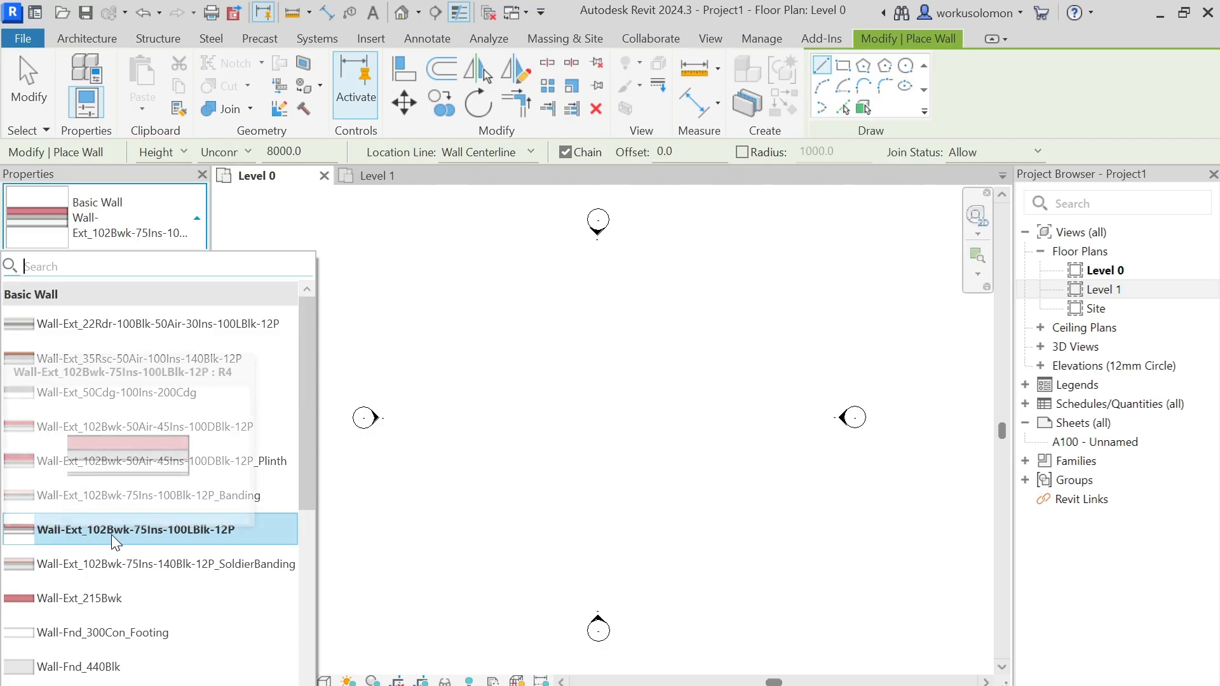
{"action": "mouse_move", "coordinate": [127, 537]}
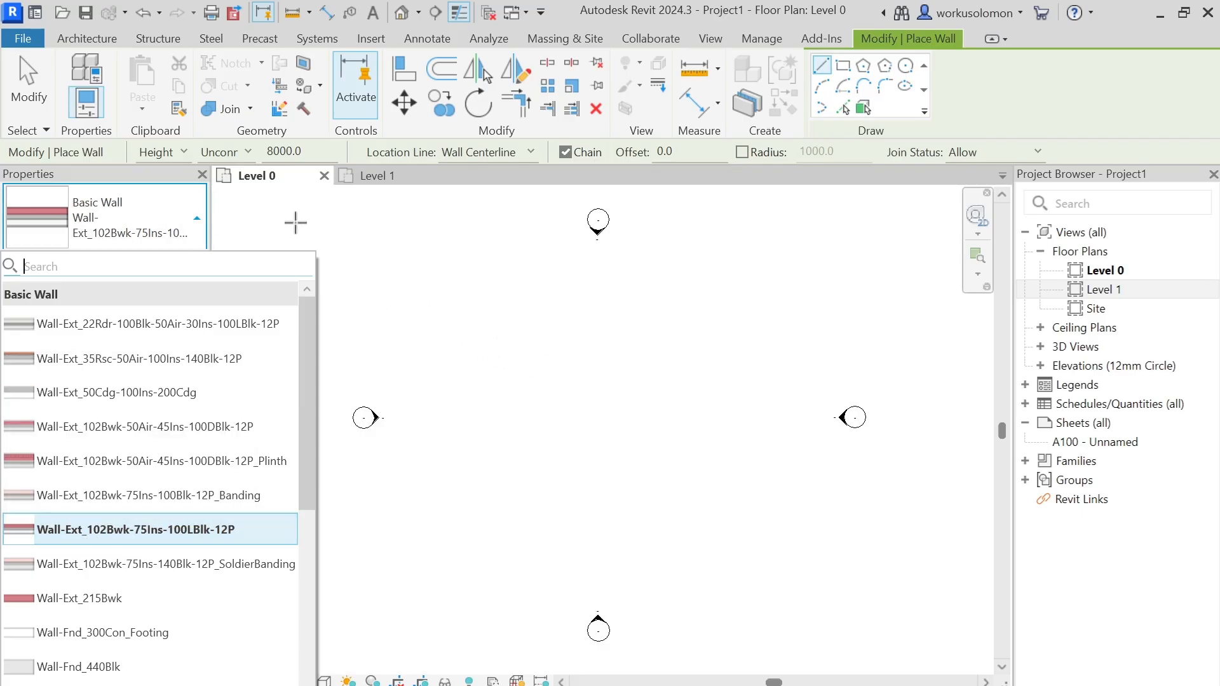
{"action": "left_click", "coordinate": [473, 335]}
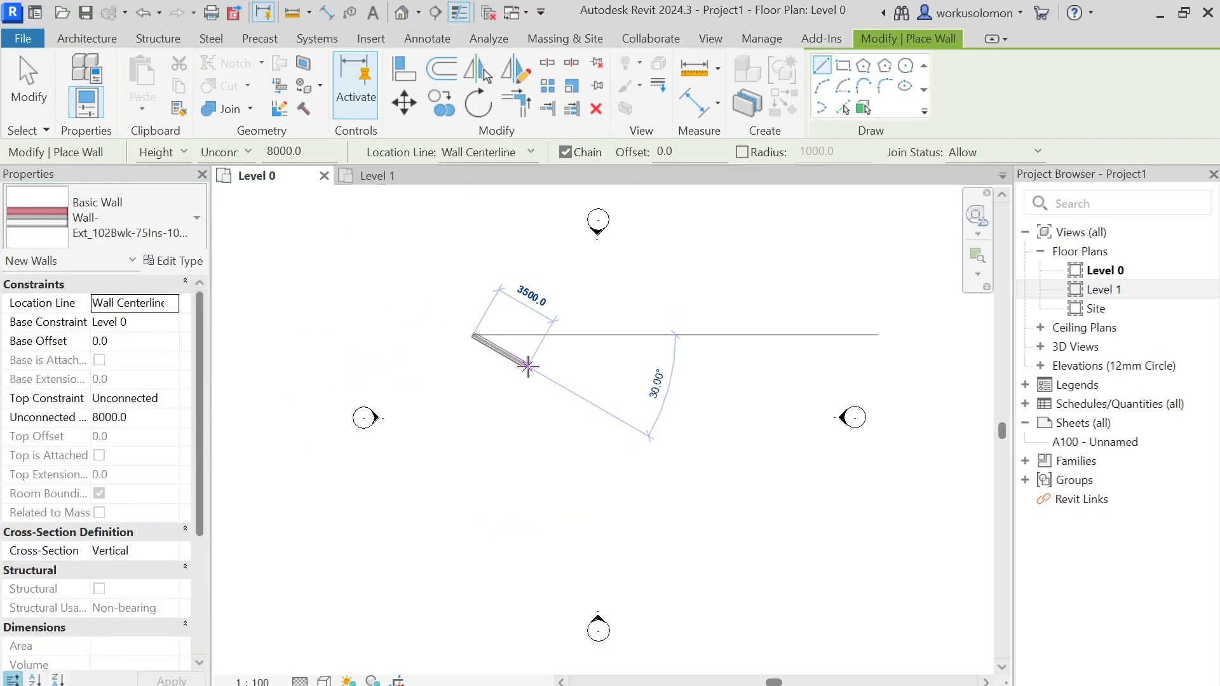
{"action": "key", "text": "Escape"}
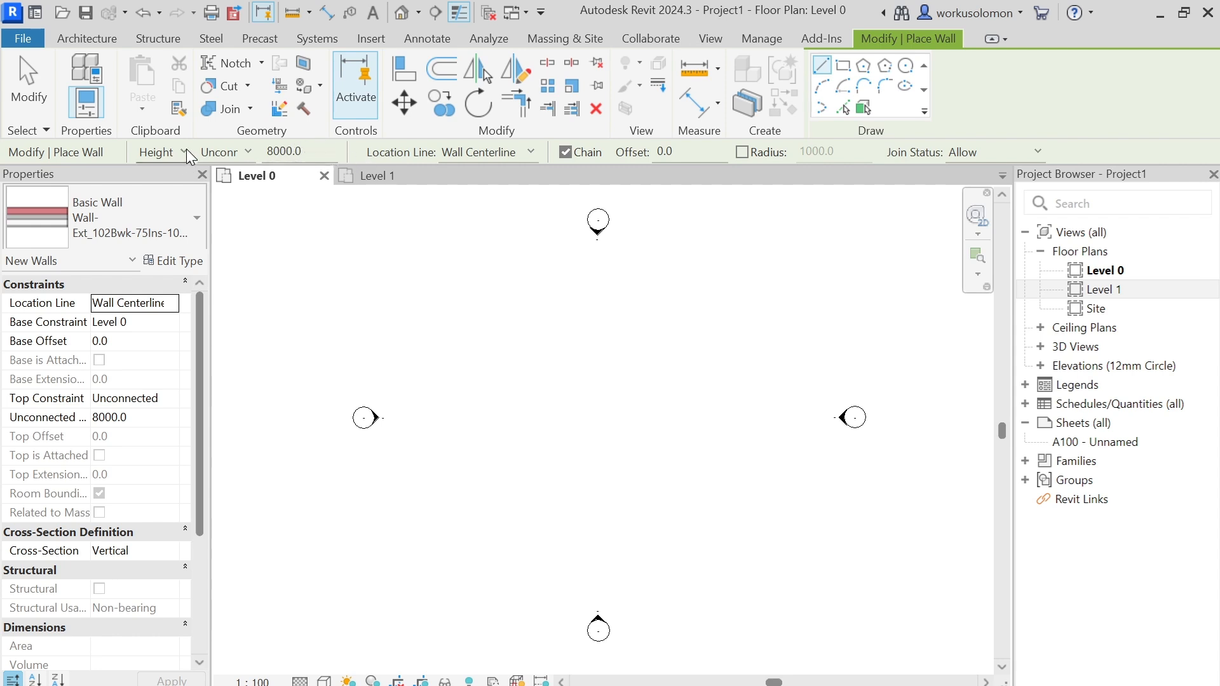
Set the new walls' unconnected height to 4000 and constrain their top up to Level 1.
{"action": "left_click", "coordinate": [273, 152]}
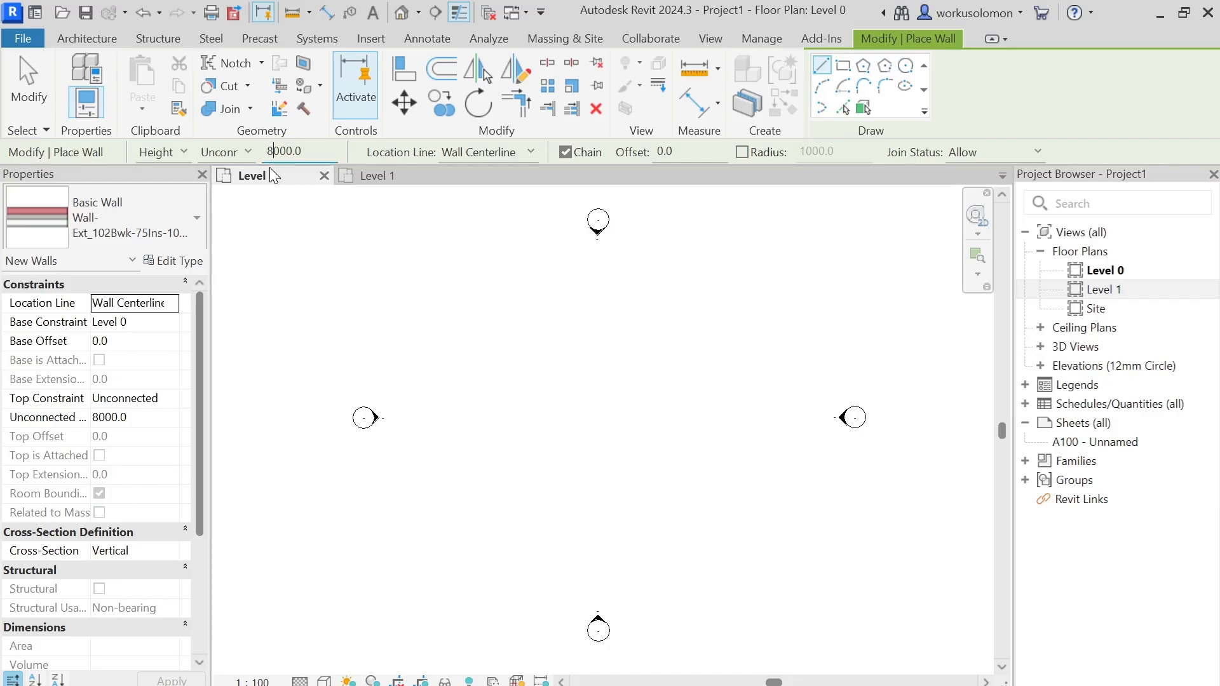
{"action": "key", "text": "BackSpace"}
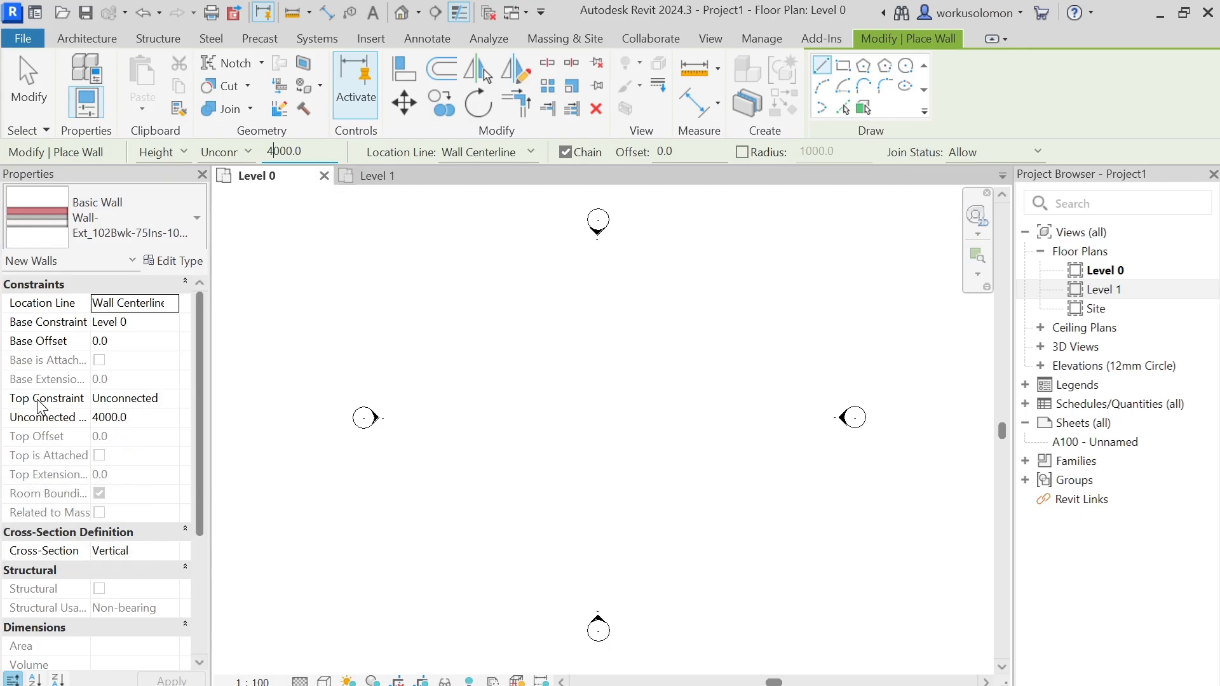
{"action": "left_click", "coordinate": [172, 398]}
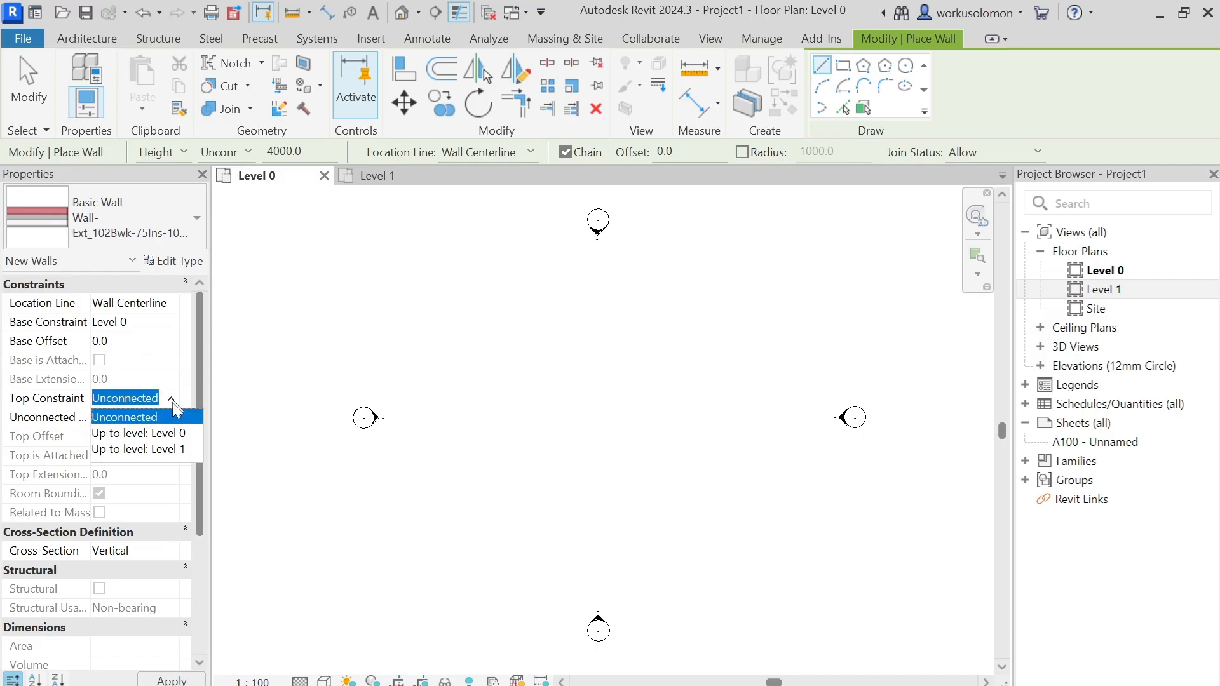
{"action": "left_click", "coordinate": [167, 450]}
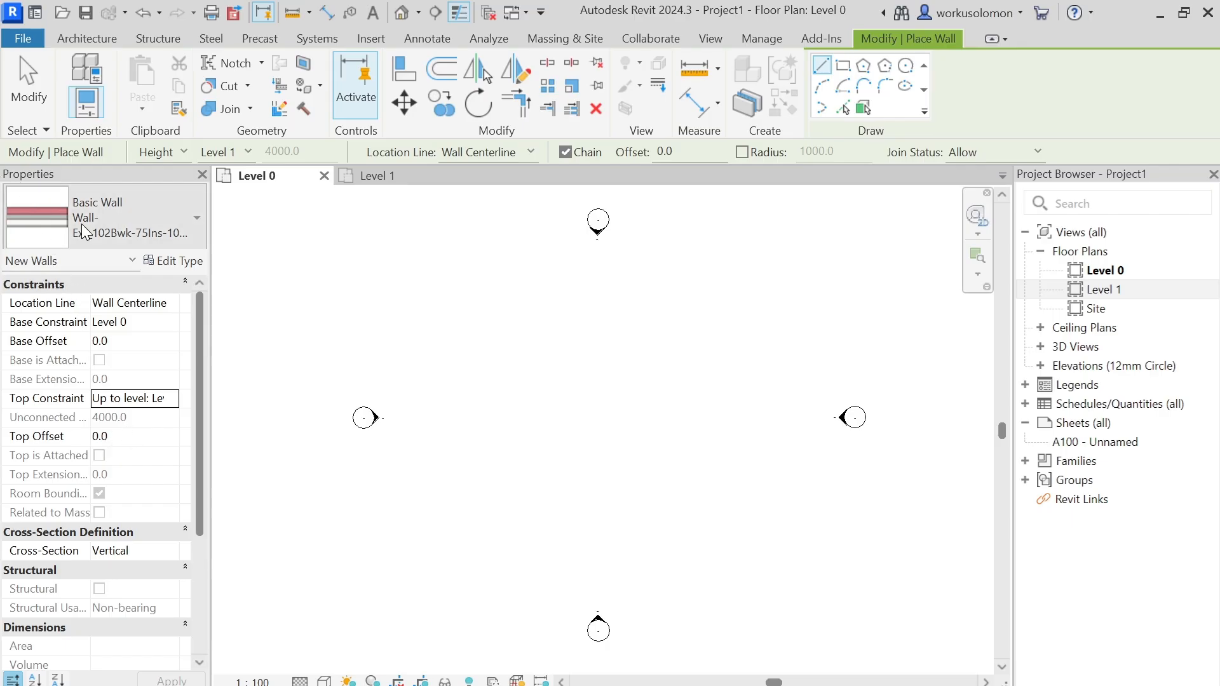
Review the new walls' instance properties, from constraints through to dimensions, identity data and IFC parameters.
{"action": "scroll", "coordinate": [107, 438], "scroll_direction": "down", "scroll_amount": 1}
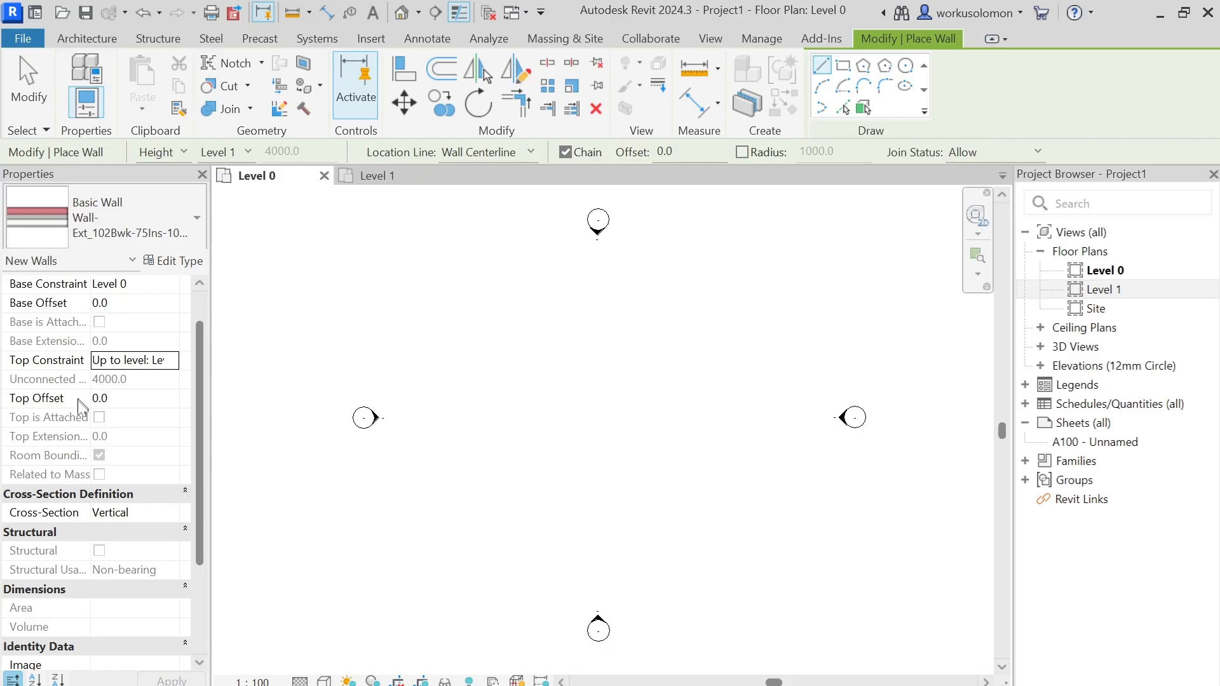
{"action": "scroll", "coordinate": [79, 413], "scroll_direction": "down", "scroll_amount": 5}
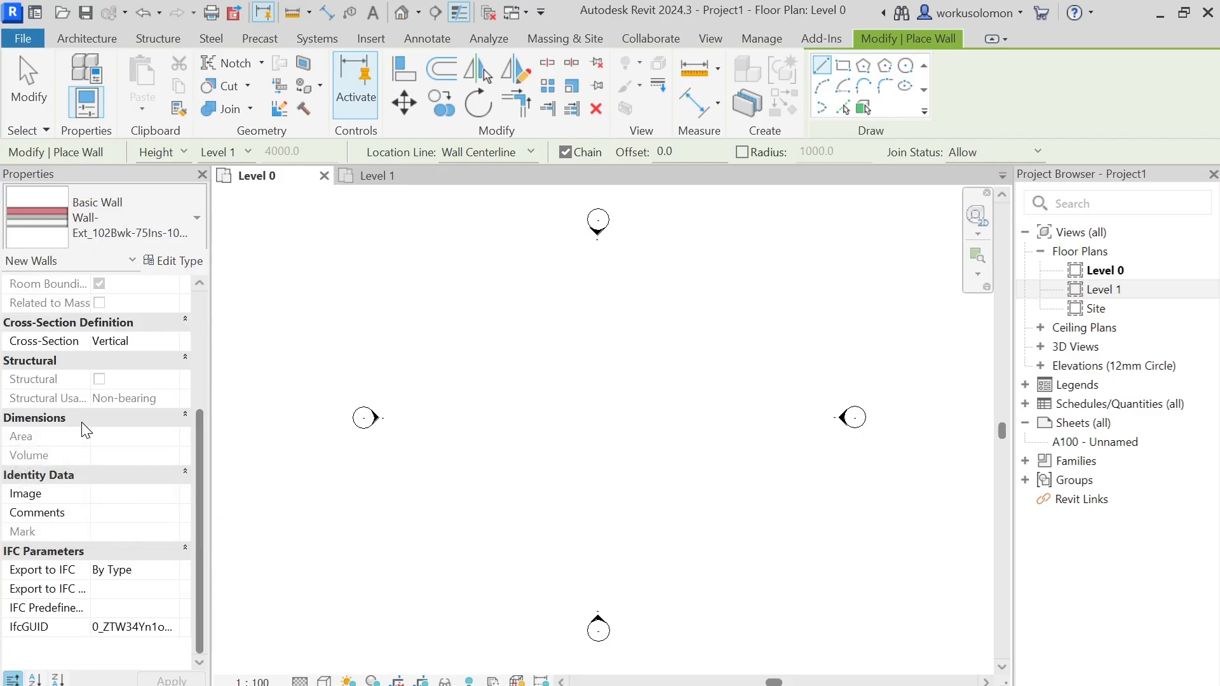
{"action": "scroll", "coordinate": [85, 432], "scroll_direction": "up", "scroll_amount": 6}
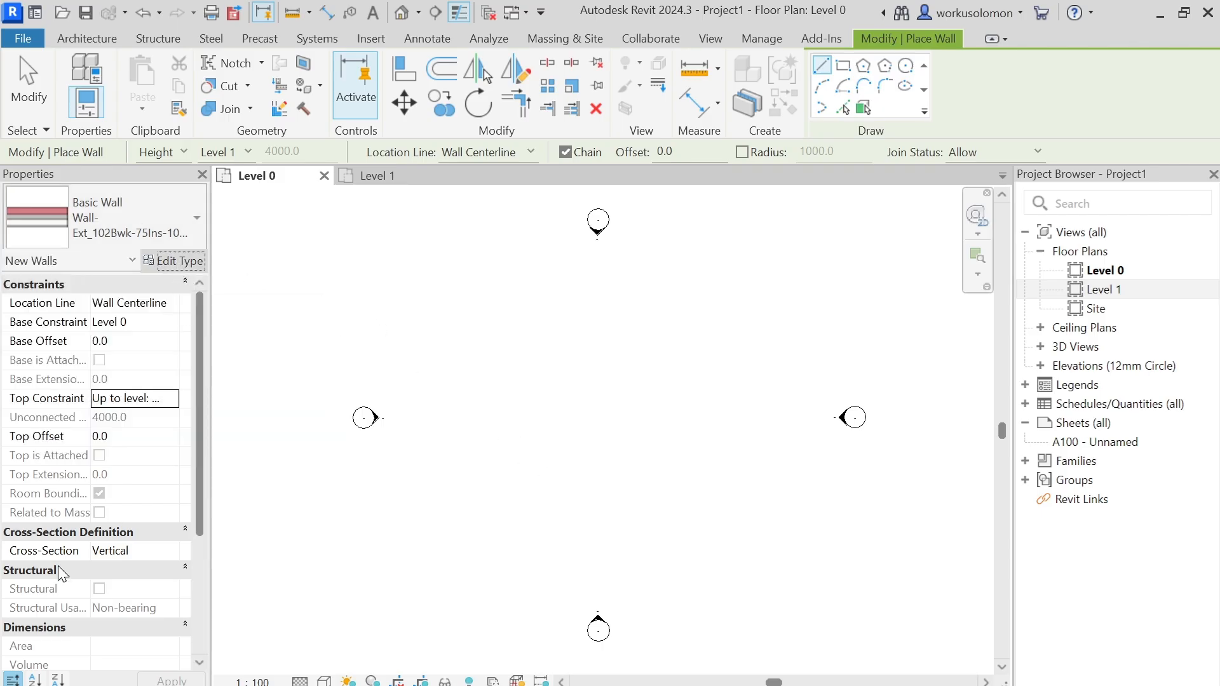
Open the type properties of the current wall type and examine the selectable wall families and types.
{"action": "left_click", "coordinate": [176, 262]}
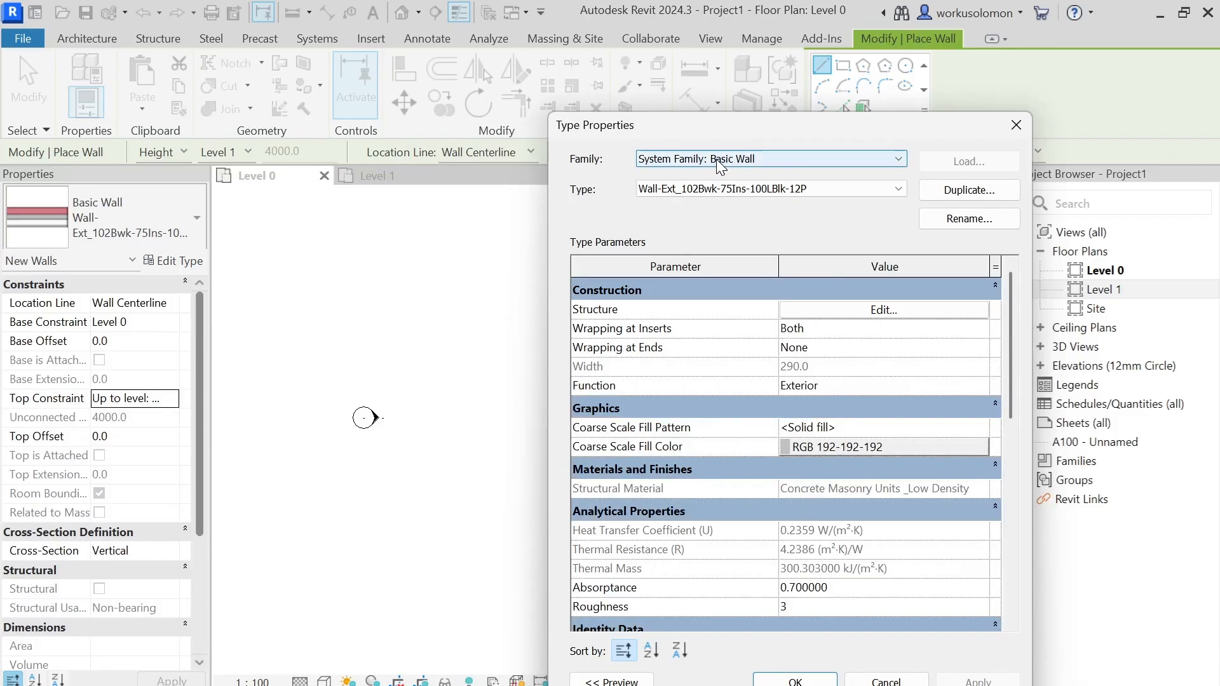
{"action": "left_click", "coordinate": [737, 157]}
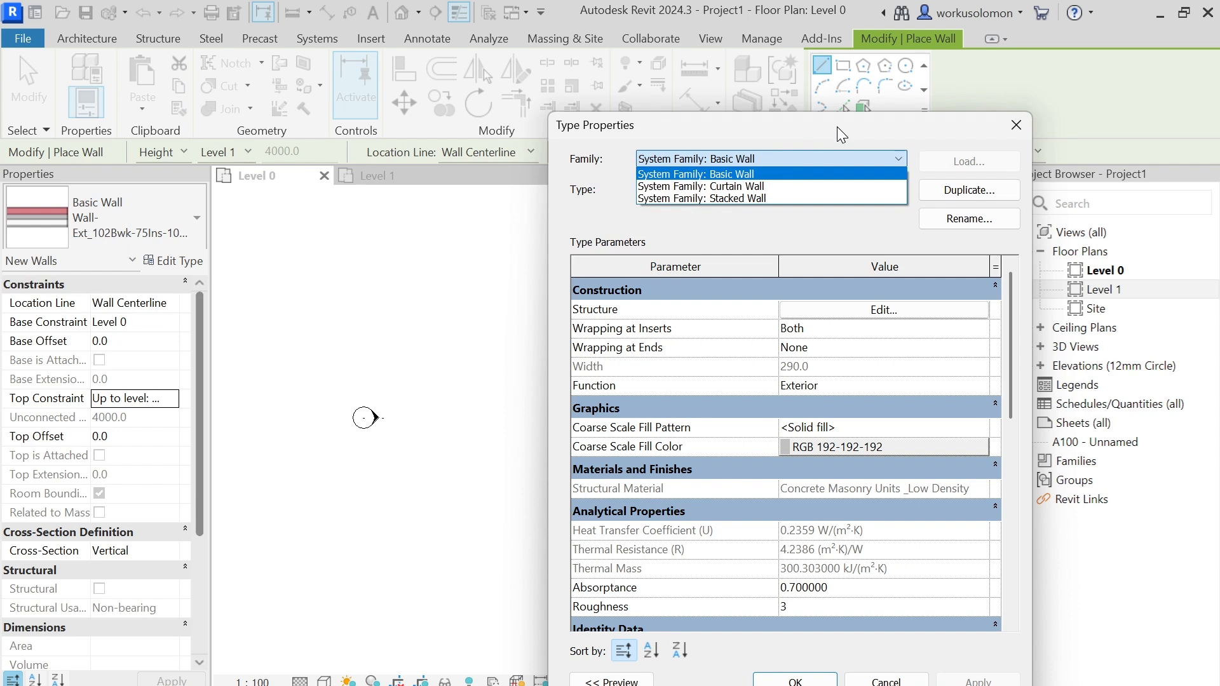
{"action": "key", "text": "Escape"}
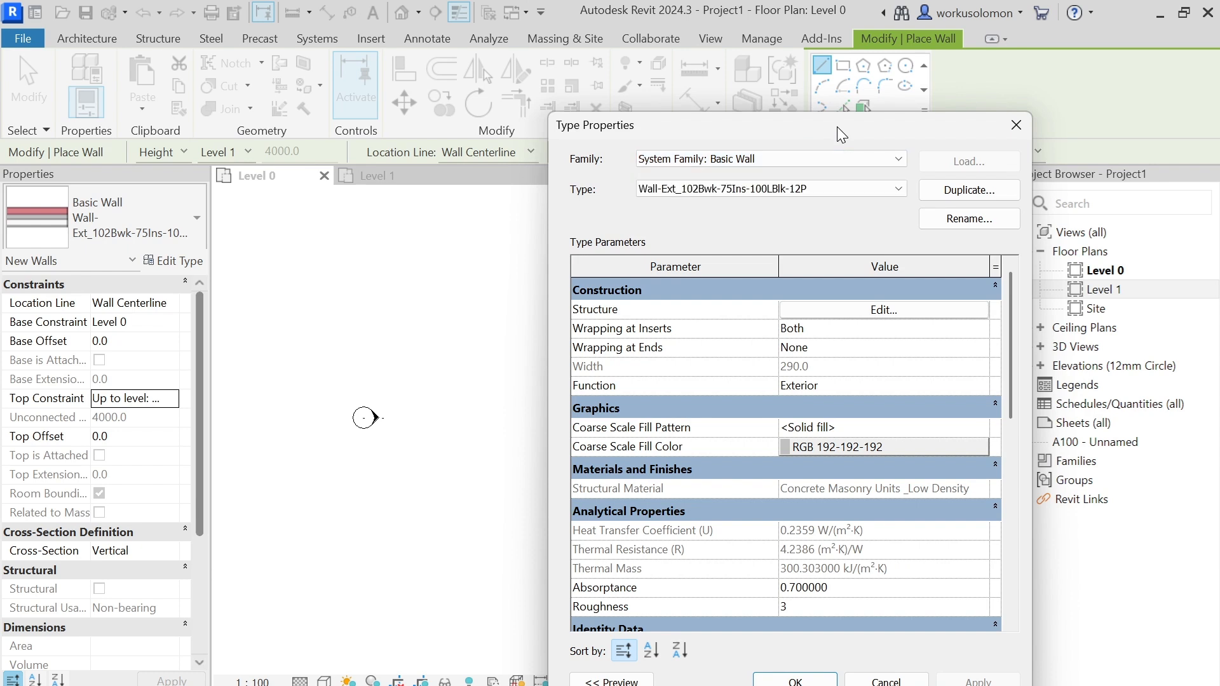
{"action": "left_click", "coordinate": [825, 190]}
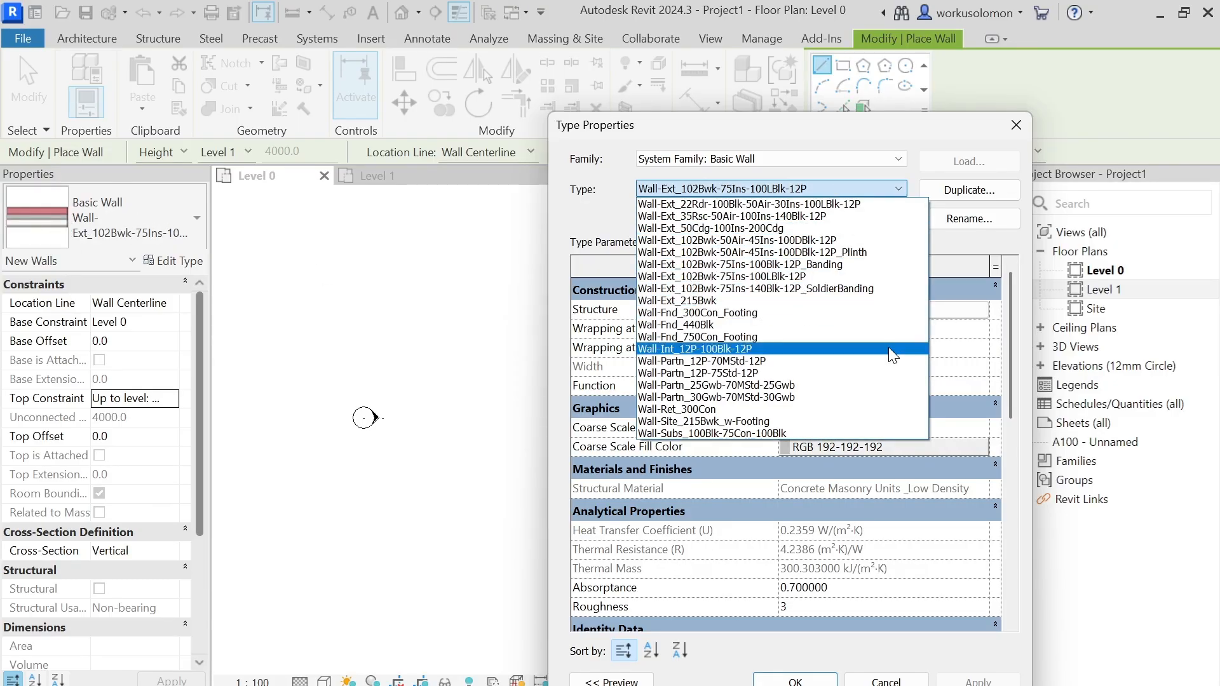
{"action": "left_click", "coordinate": [936, 127]}
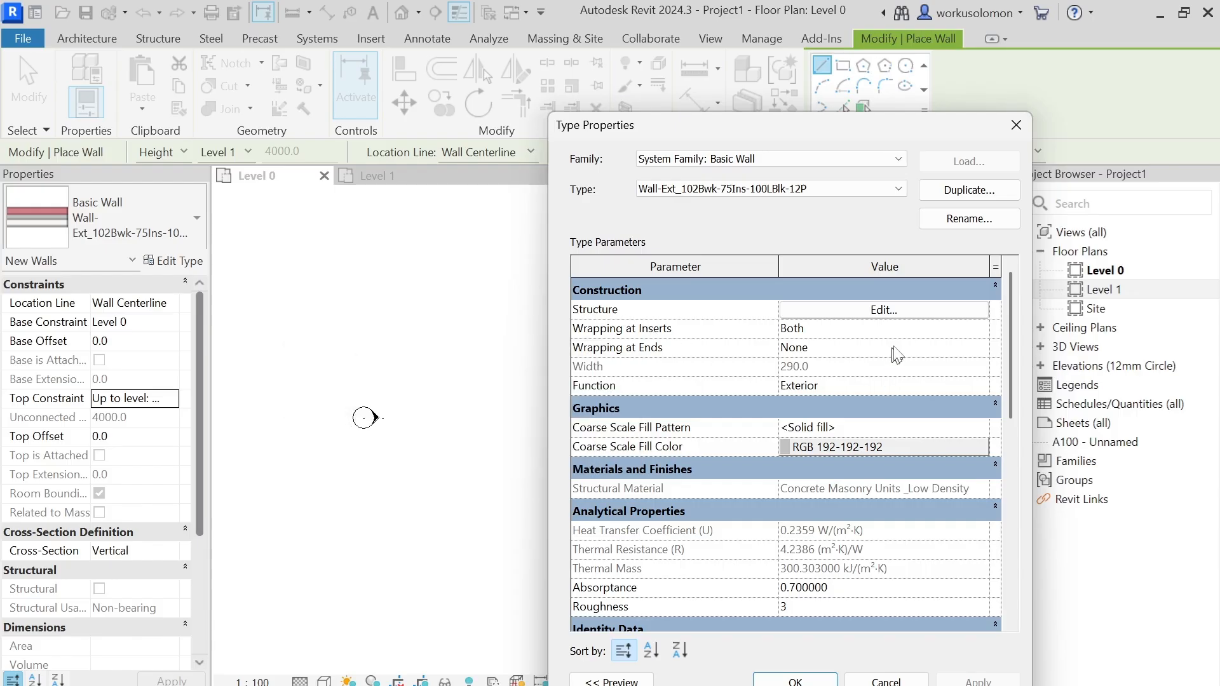
Inspect the wall type's layer assembly and the colour choices for its coarse scale fill.
{"action": "left_click", "coordinate": [898, 311]}
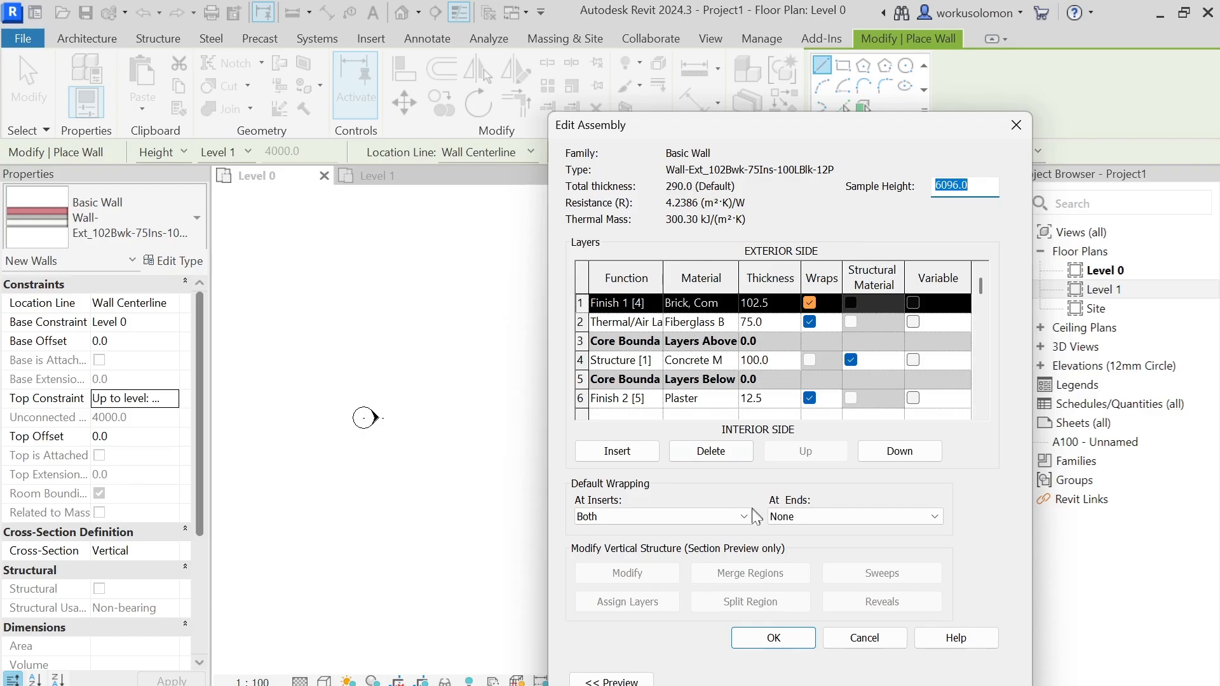
{"action": "left_click", "coordinate": [1015, 125]}
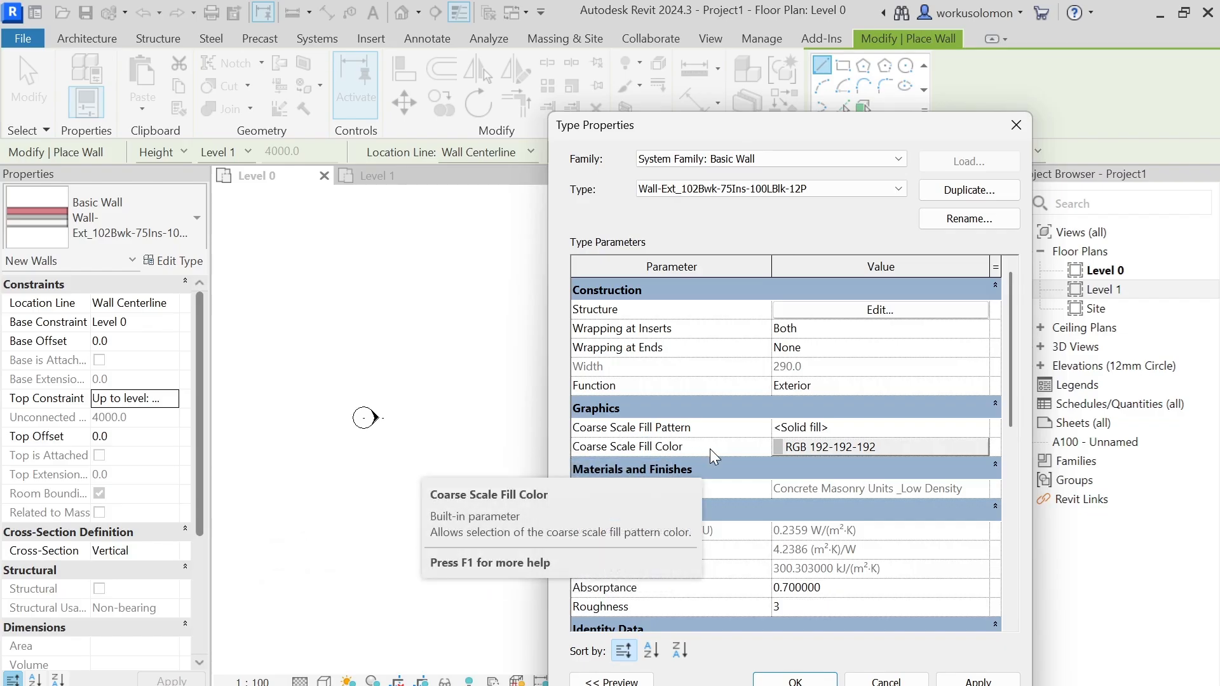
{"action": "left_click", "coordinate": [857, 447]}
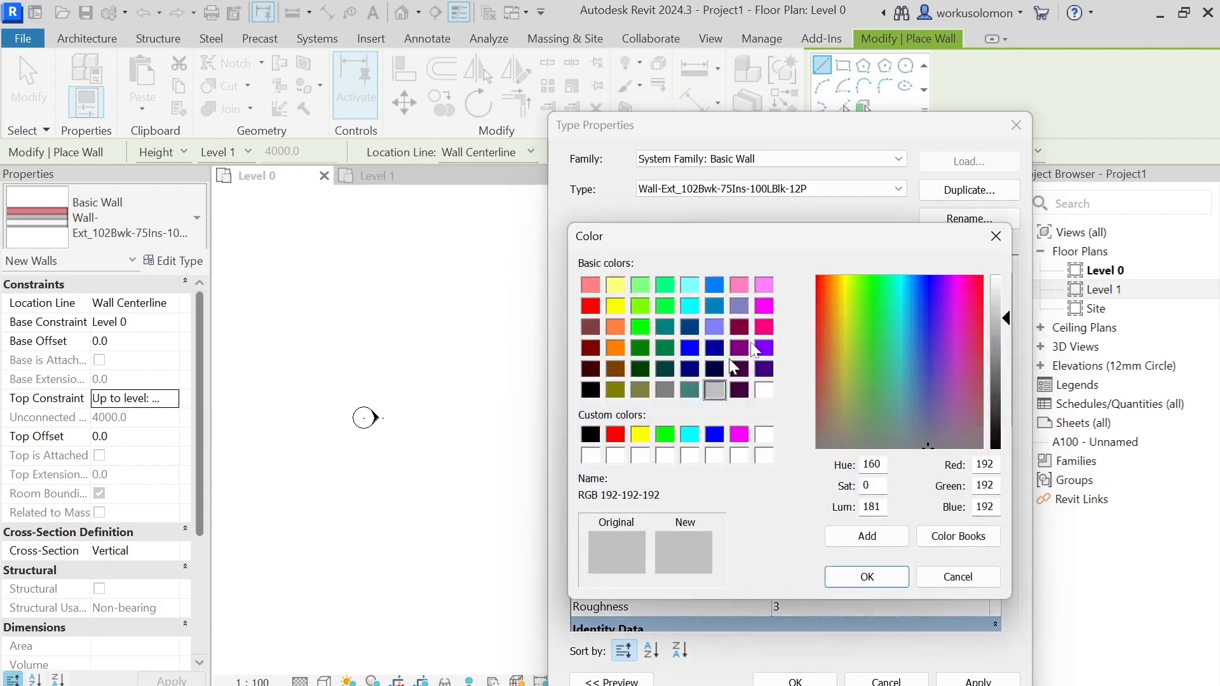
{"action": "left_click", "coordinate": [992, 237]}
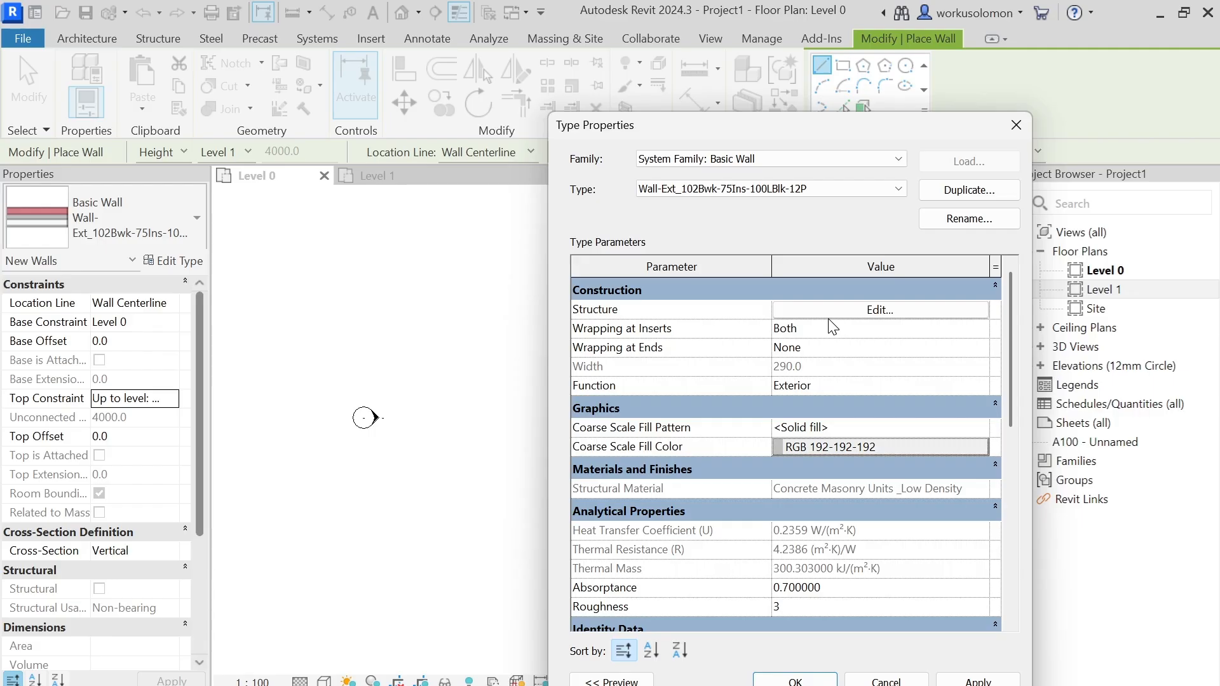
Examine the wall type's construction, graphics, materials, analytical and identity data parameters.
{"action": "scroll", "coordinate": [830, 324], "scroll_direction": "down", "scroll_amount": 3}
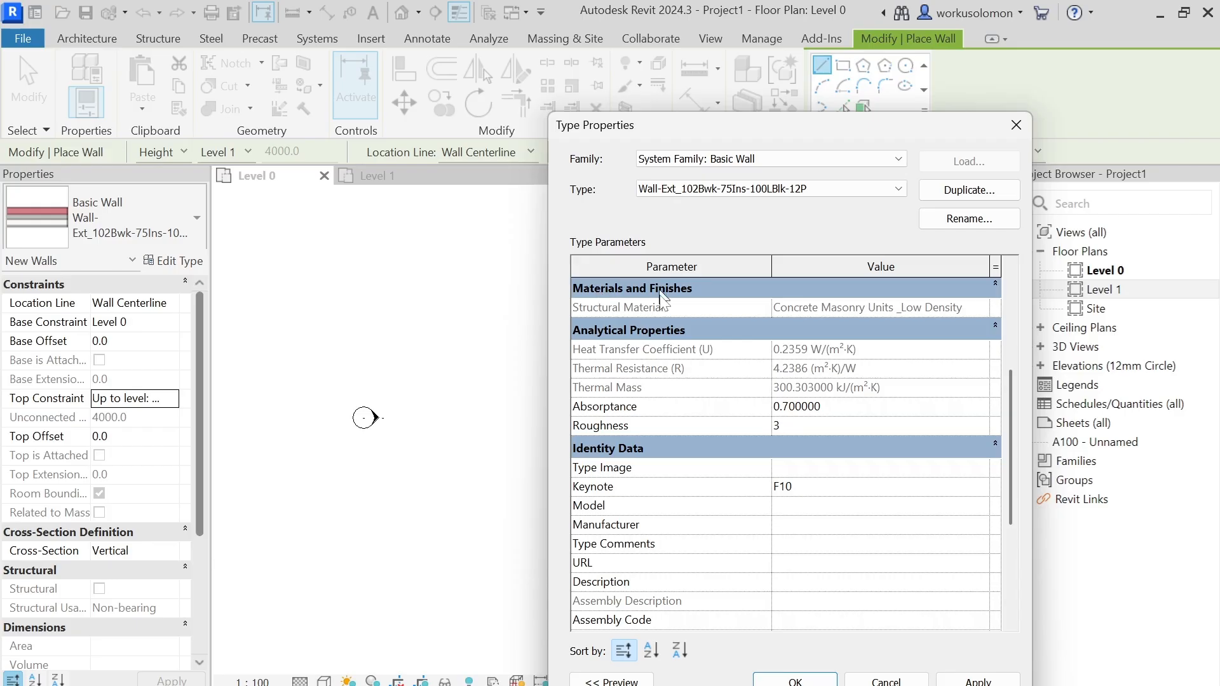
{"action": "scroll", "coordinate": [681, 387], "scroll_direction": "up", "scroll_amount": 1}
{"action": "scroll", "coordinate": [643, 362], "scroll_direction": "up", "scroll_amount": 1}
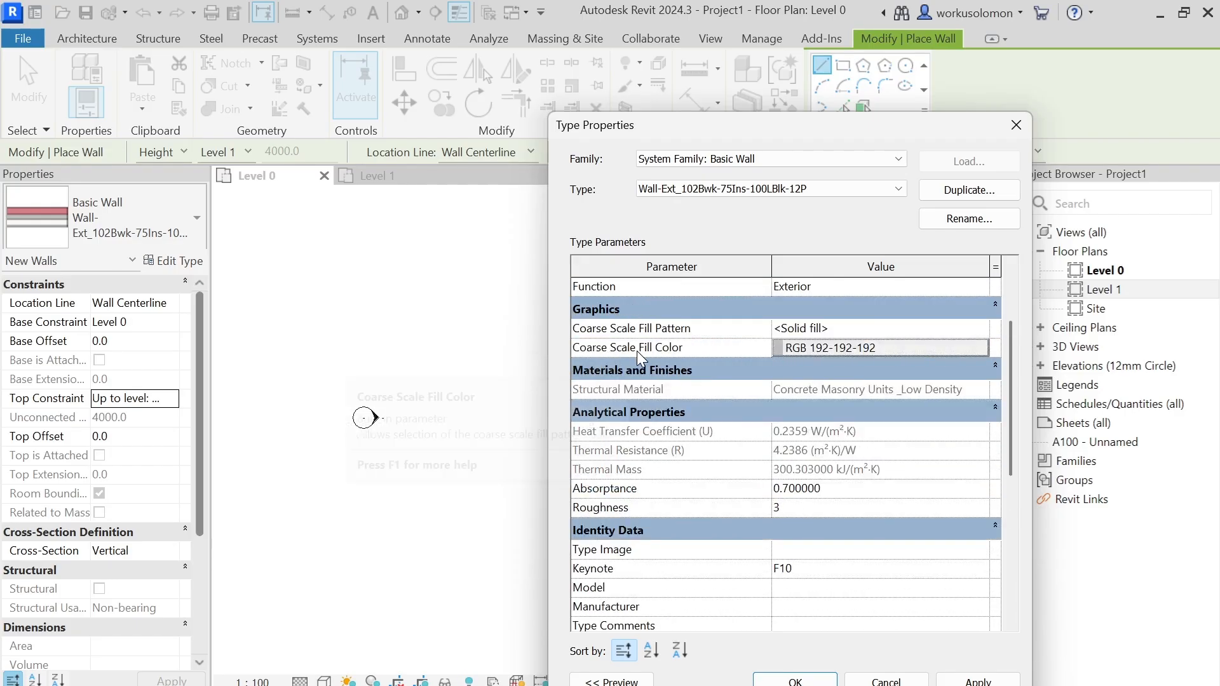
{"action": "scroll", "coordinate": [637, 350], "scroll_direction": "up", "scroll_amount": 2}
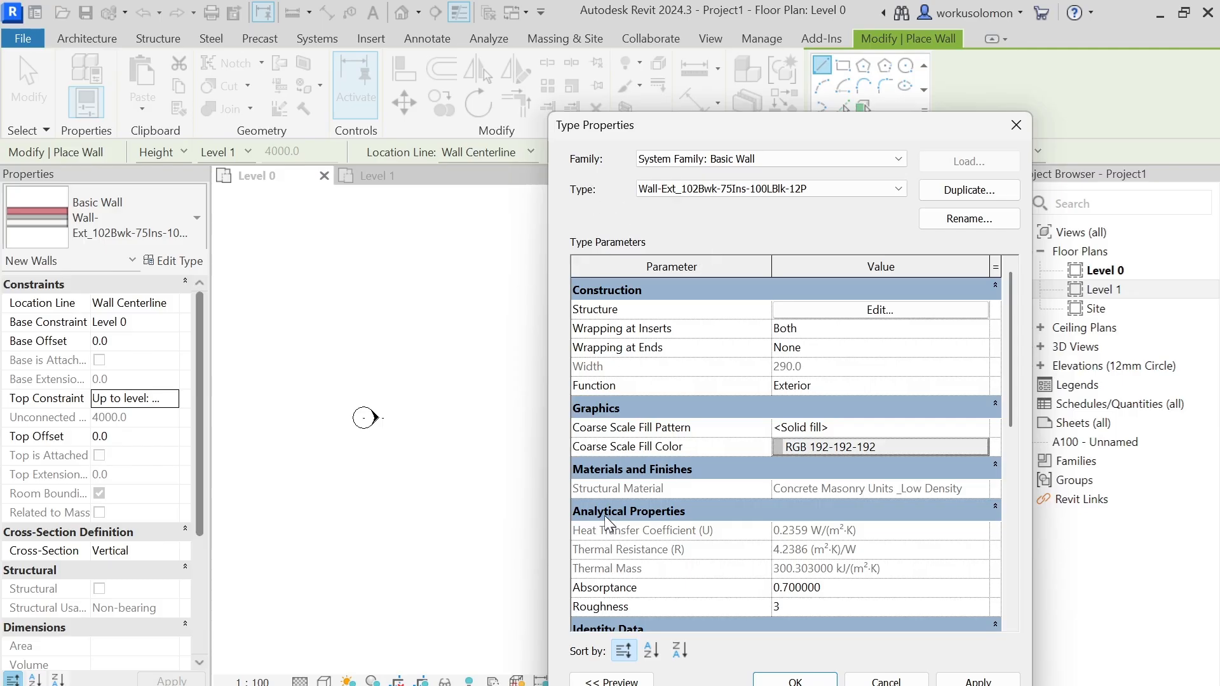
{"action": "scroll", "coordinate": [754, 553], "scroll_direction": "down", "scroll_amount": 1}
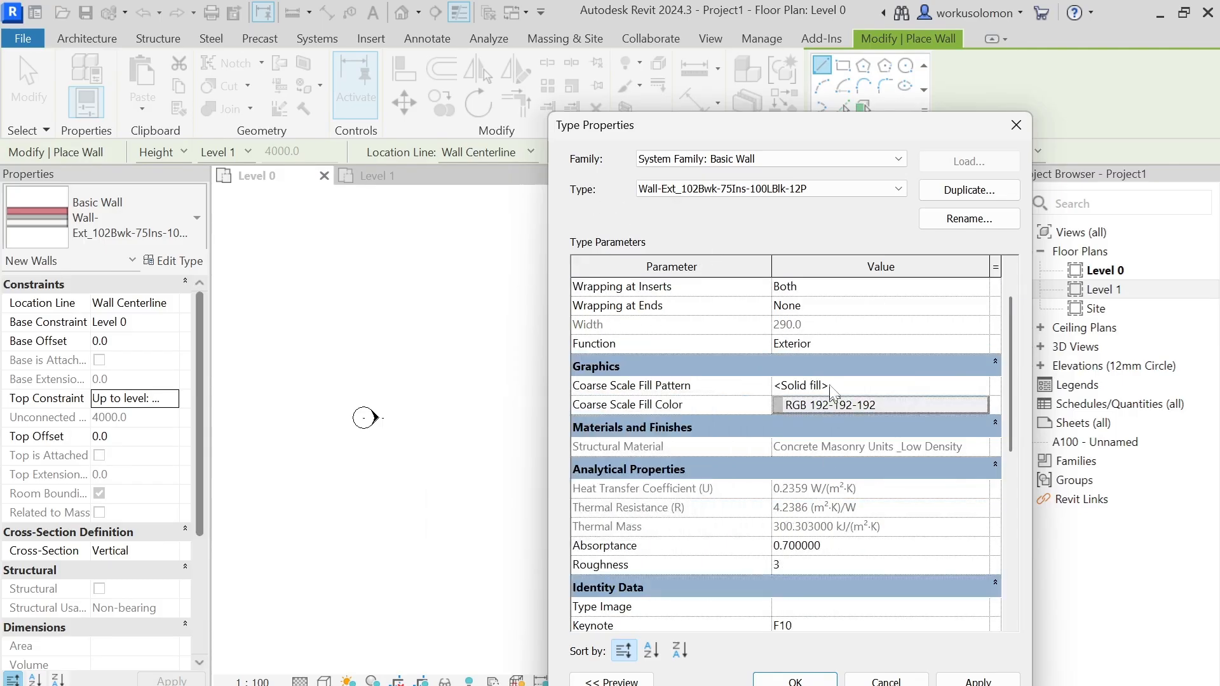
{"action": "scroll", "coordinate": [788, 444], "scroll_direction": "up", "scroll_amount": 1}
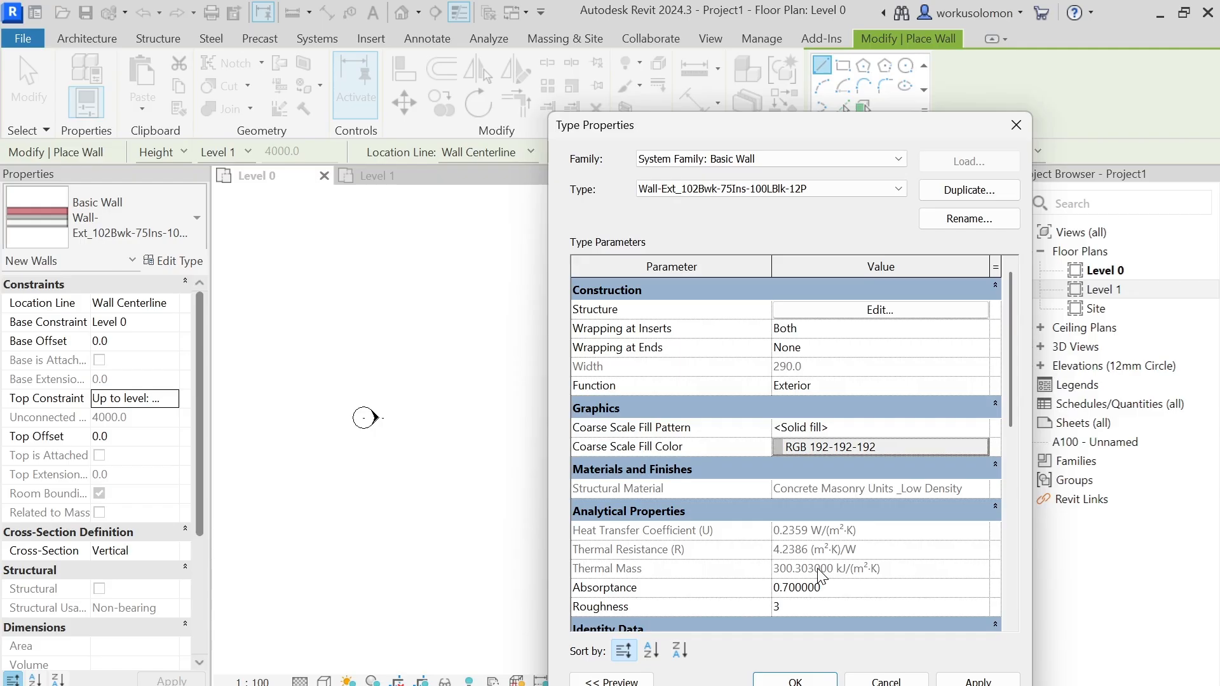
{"action": "scroll", "coordinate": [821, 572], "scroll_direction": "down", "scroll_amount": 1}
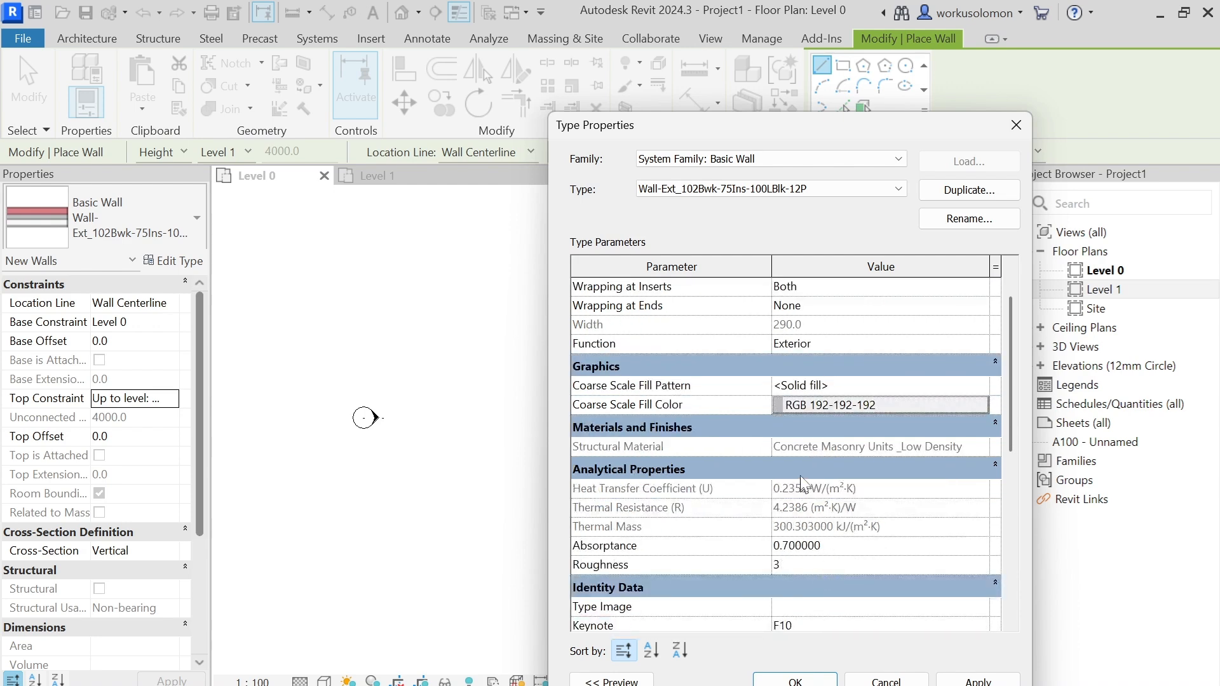
{"action": "scroll", "coordinate": [802, 545], "scroll_direction": "up", "scroll_amount": 1}
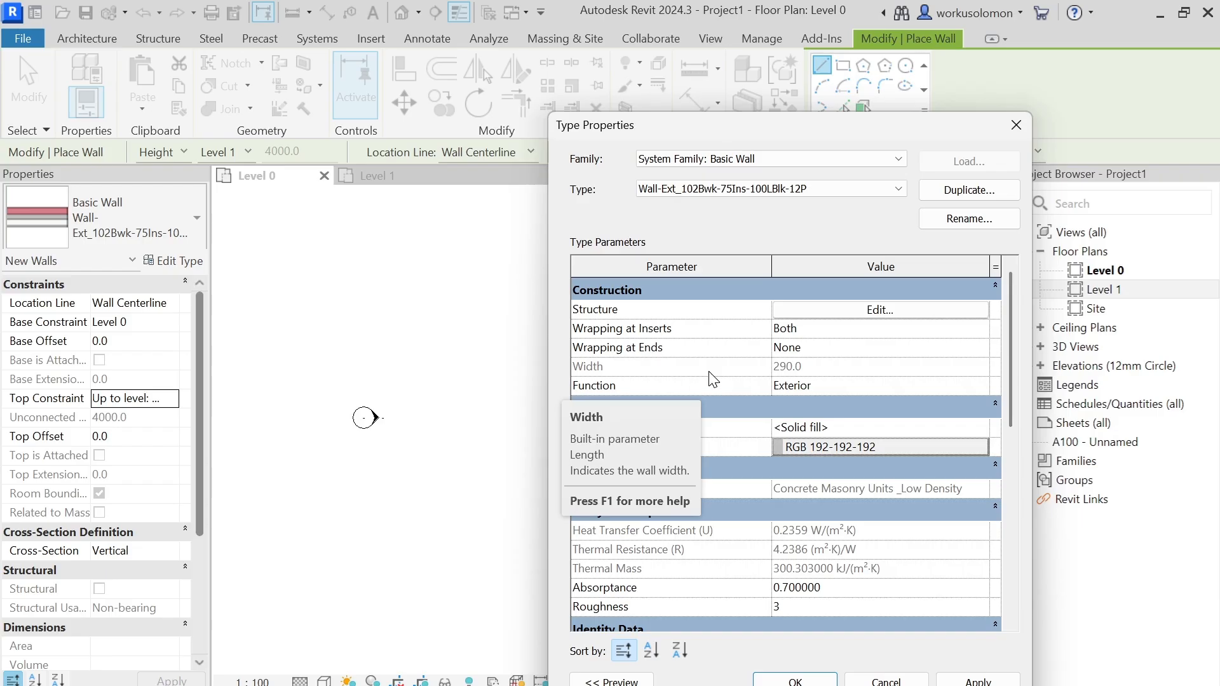
Review the wall type's layer assembly and the function options available for the Thermal/Air layer, leaving the assembly as it is.
{"action": "left_click", "coordinate": [877, 309]}
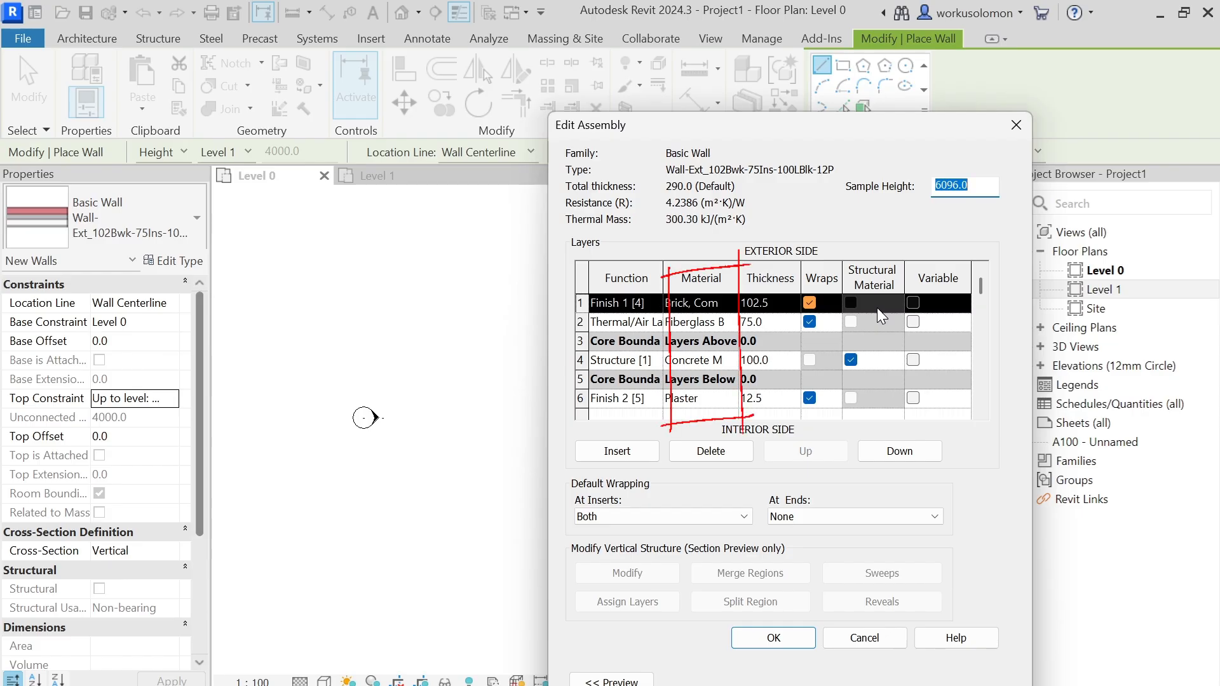
{"action": "left_click", "coordinate": [621, 322]}
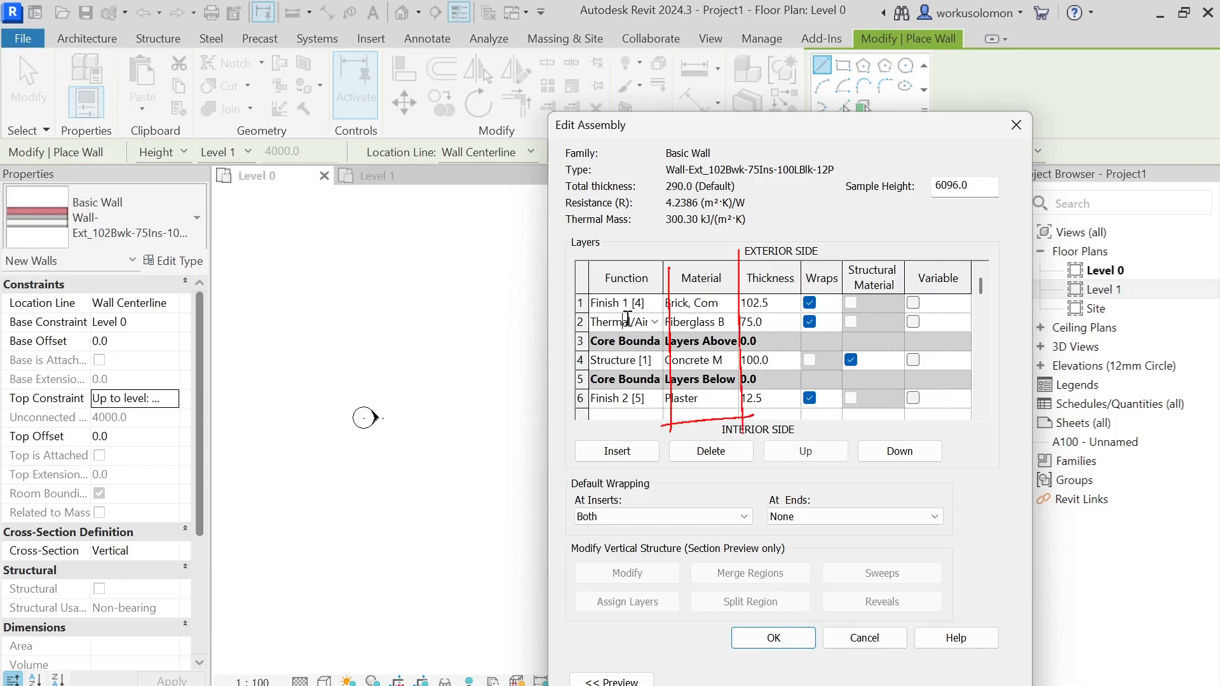
{"action": "left_click", "coordinate": [655, 322]}
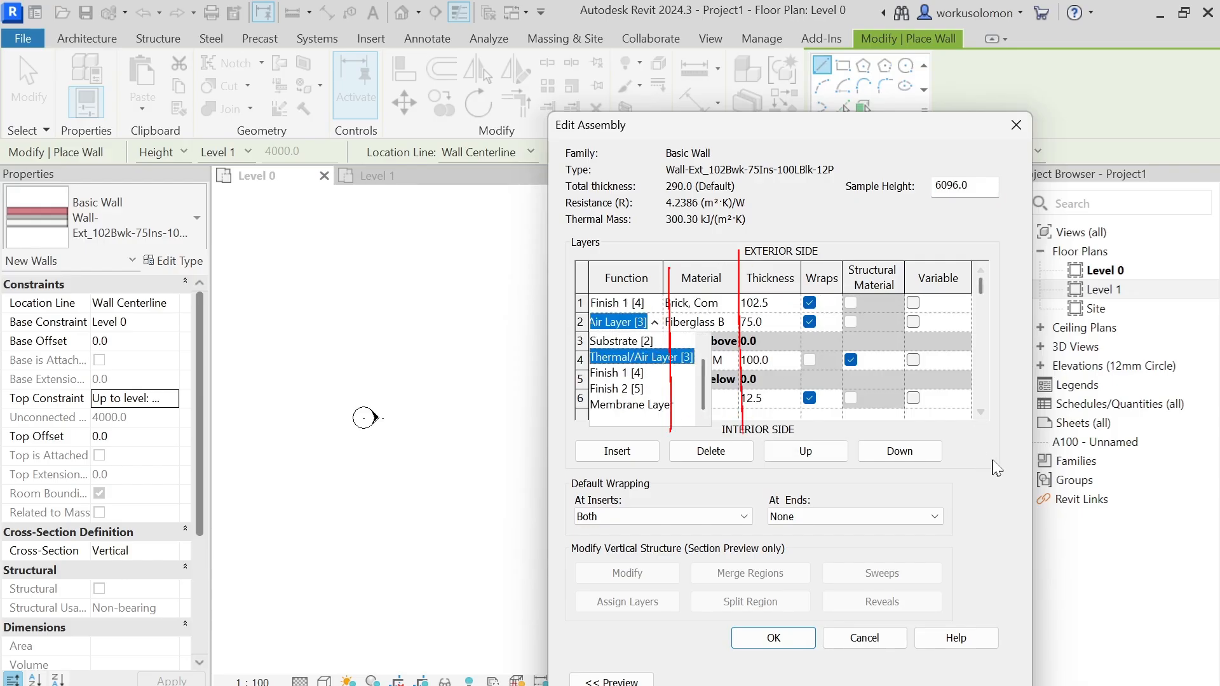
{"action": "left_click", "coordinate": [642, 356]}
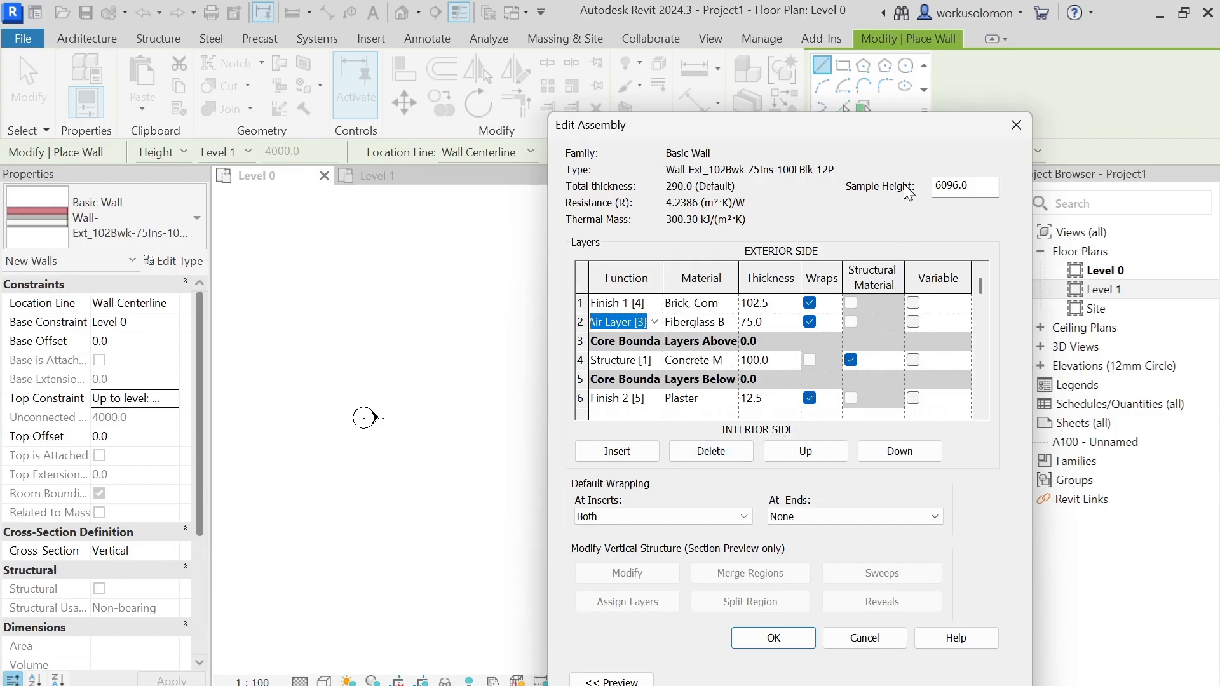
{"action": "left_click", "coordinate": [1015, 126]}
Look at where a type image can be added in the wall type's identity data, without adding one.
{"action": "scroll", "coordinate": [665, 513], "scroll_direction": "down", "scroll_amount": 3}
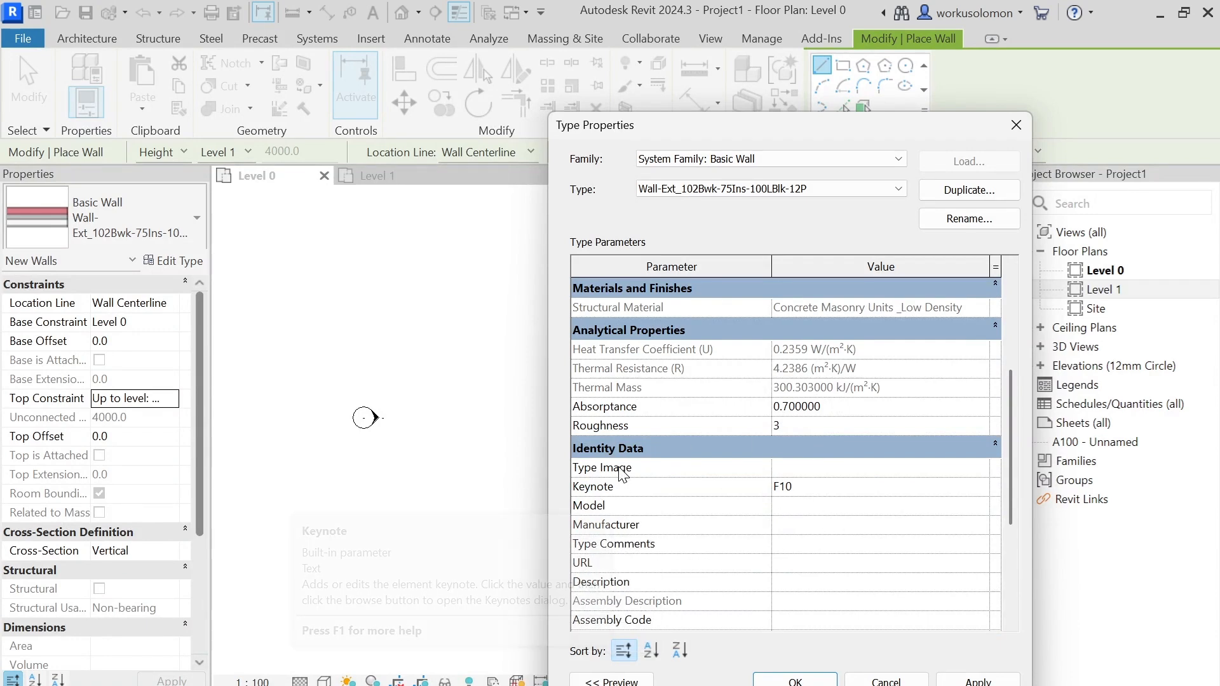
{"action": "left_click", "coordinate": [866, 470]}
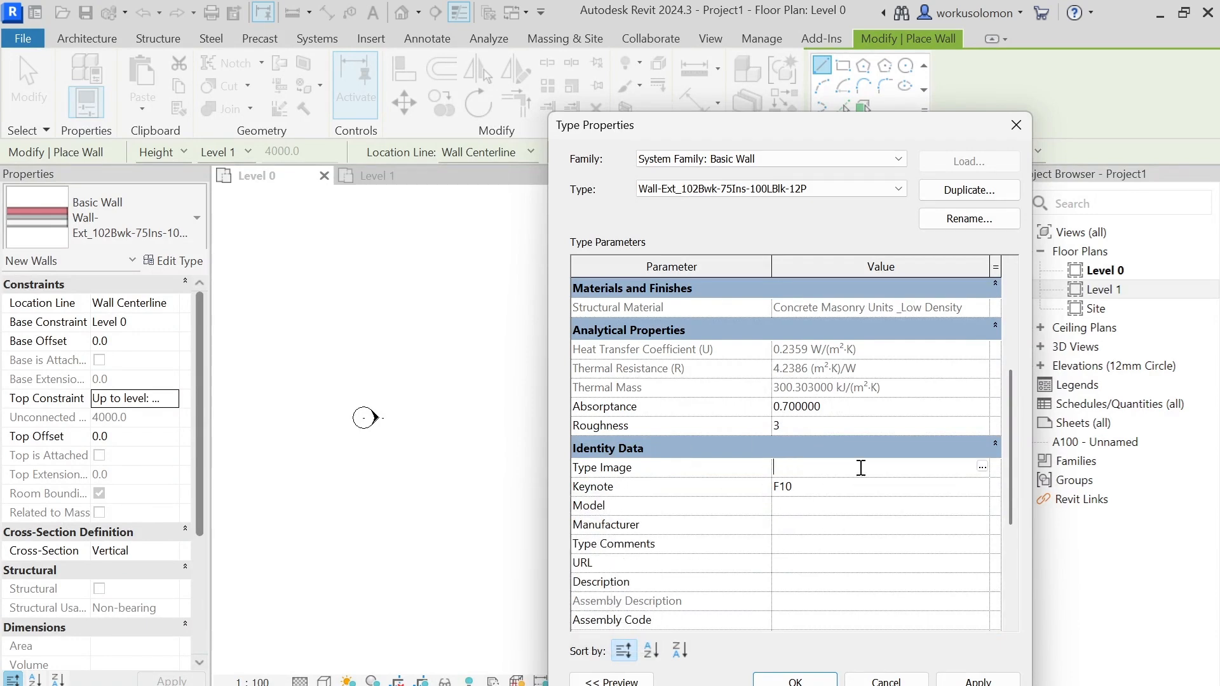
{"action": "left_click", "coordinate": [982, 469]}
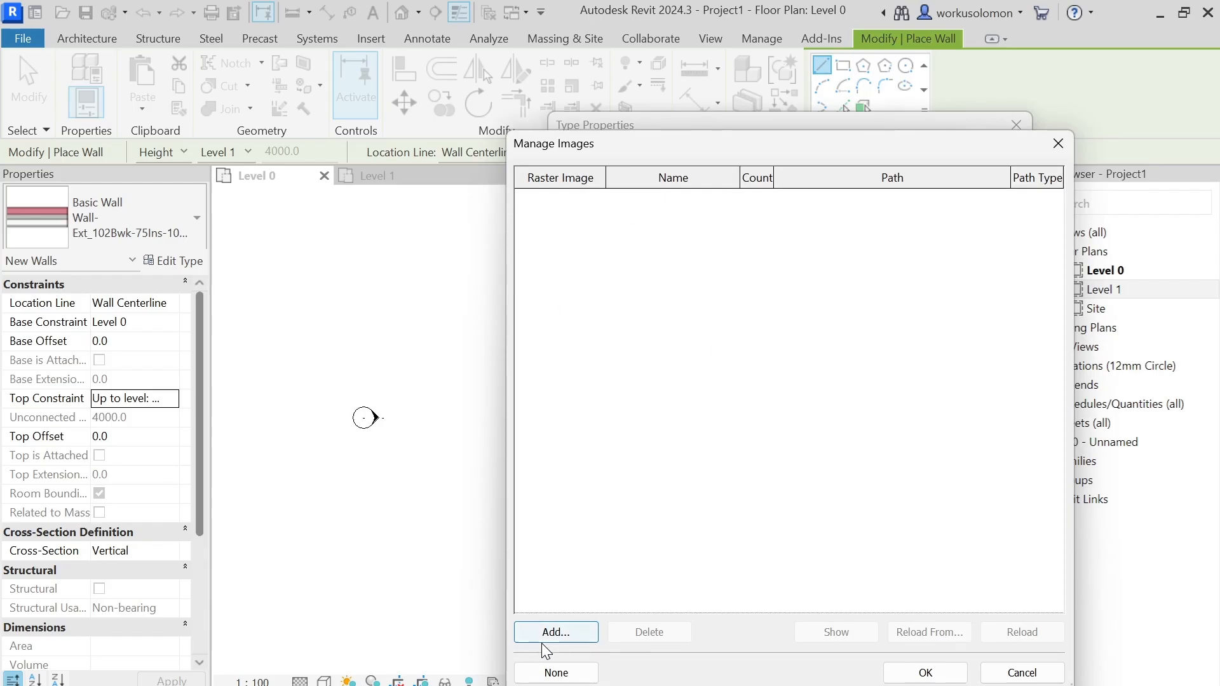
{"action": "left_click", "coordinate": [1058, 143]}
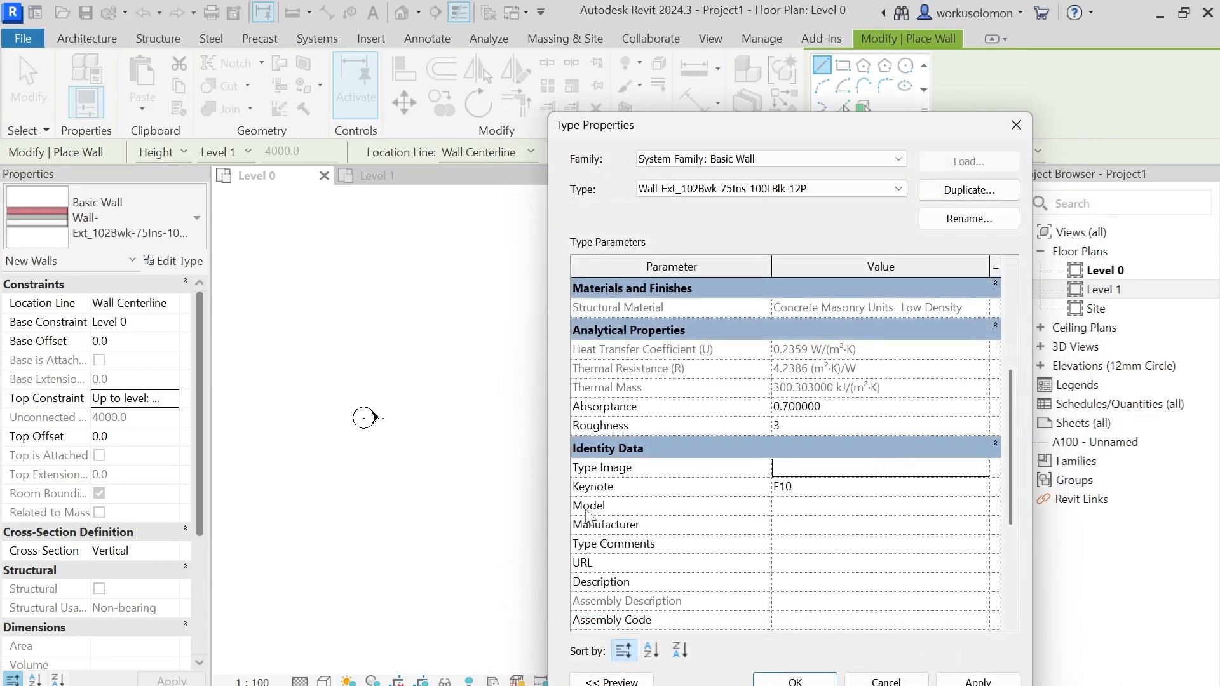
Enter kk as the manufacturer and kl67 as the model in the wall type's identity data.
{"action": "left_click", "coordinate": [910, 506]}
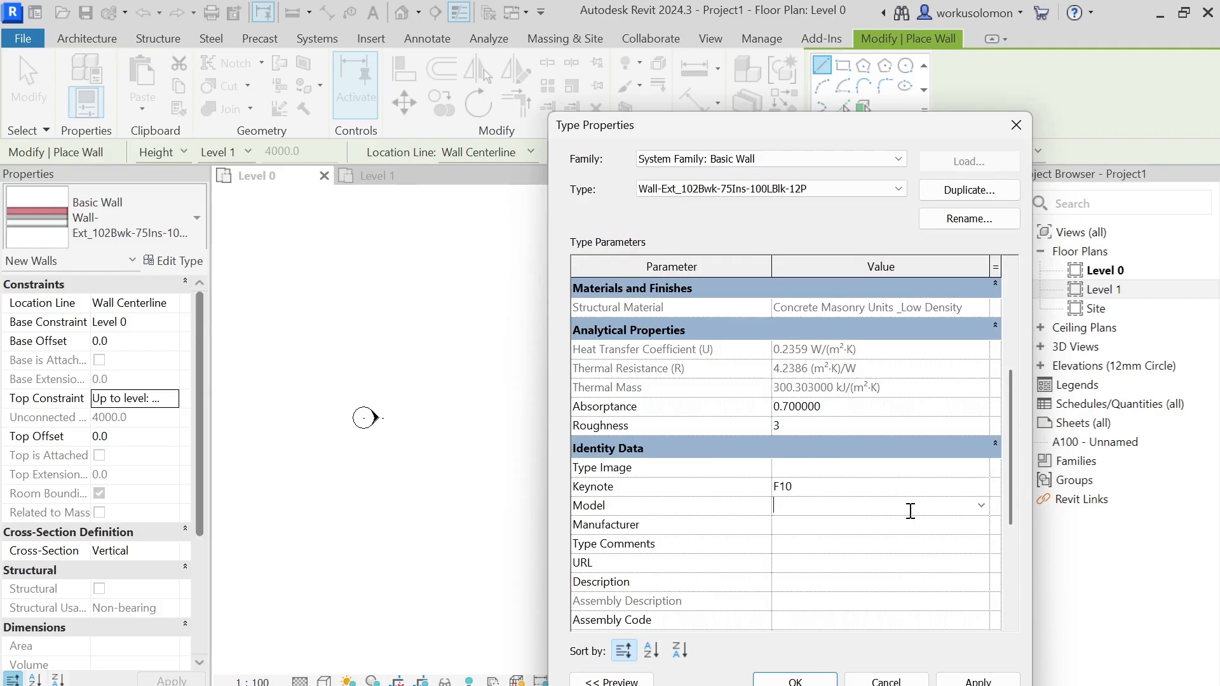
{"action": "left_click", "coordinate": [982, 506]}
{"action": "left_click", "coordinate": [837, 509]}
{"action": "left_click", "coordinate": [813, 524]}
{"action": "left_click", "coordinate": [982, 528]}
{"action": "left_click", "coordinate": [830, 529]}
{"action": "type", "text": "kk"}
{"action": "left_click", "coordinate": [815, 508]}
{"action": "type", "text": "kl67"}
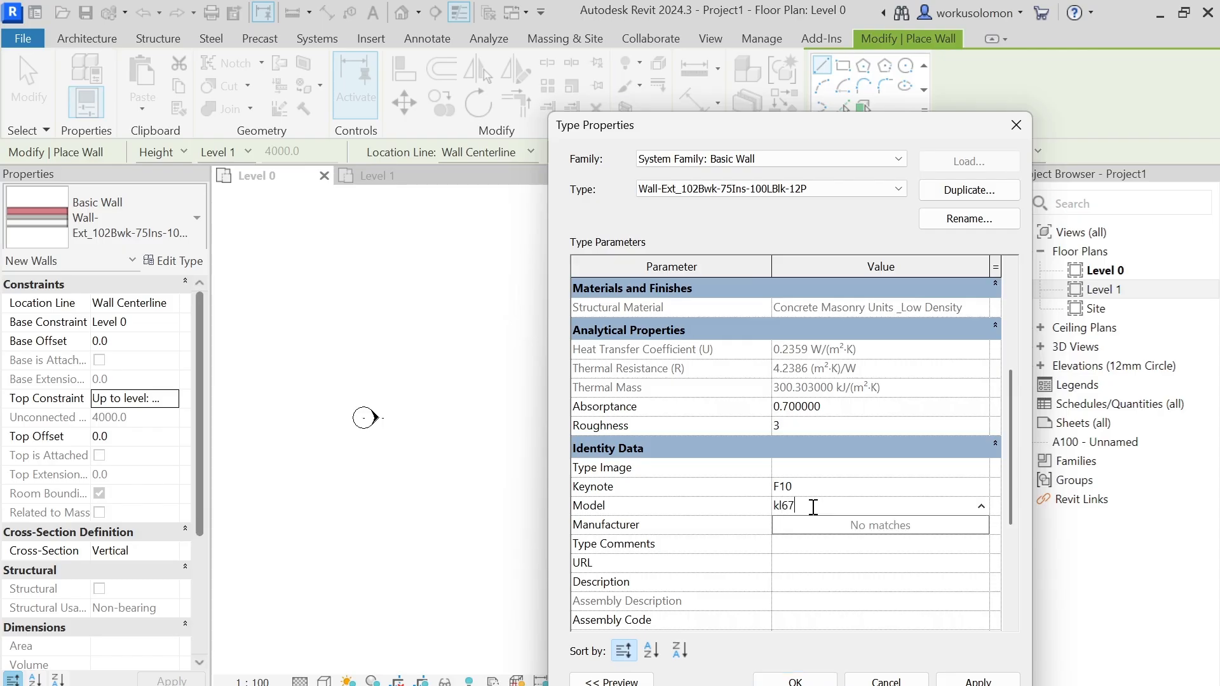
{"action": "left_click", "coordinate": [899, 502]}
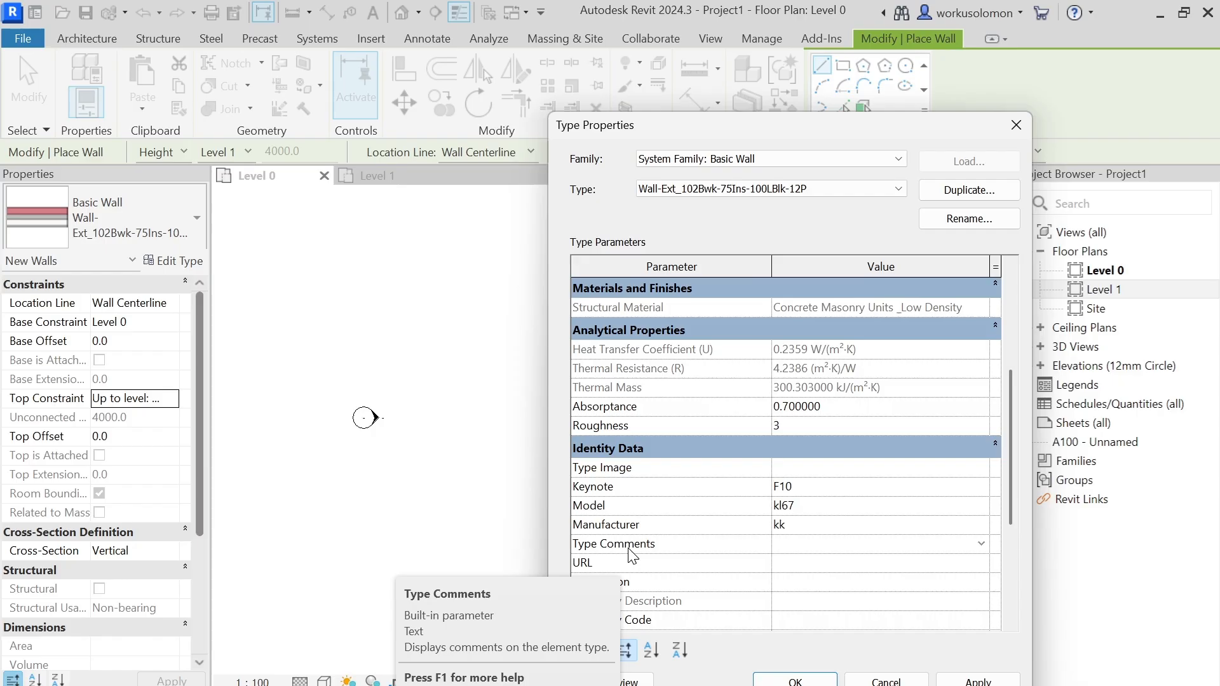
Examine the wall type's remaining identity data parameters, including URL, description and assembly code.
{"action": "left_click", "coordinate": [804, 564]}
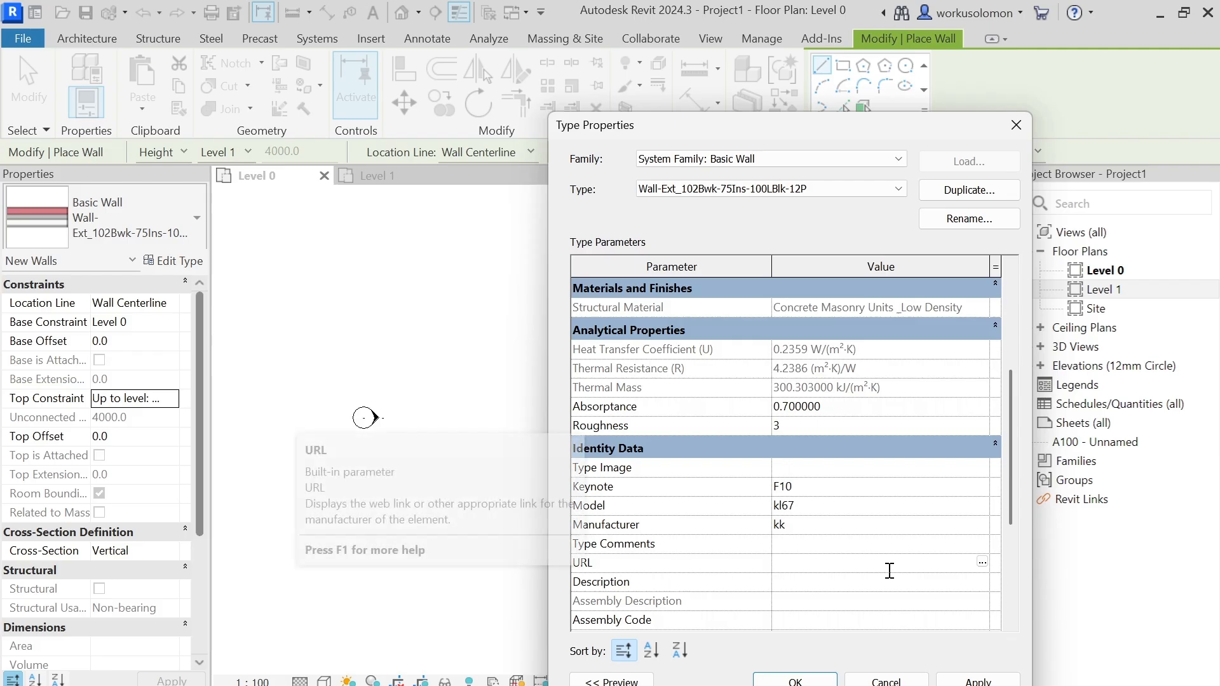
{"action": "left_click", "coordinate": [840, 584]}
{"action": "scroll", "coordinate": [798, 611], "scroll_direction": "down", "scroll_amount": 1}
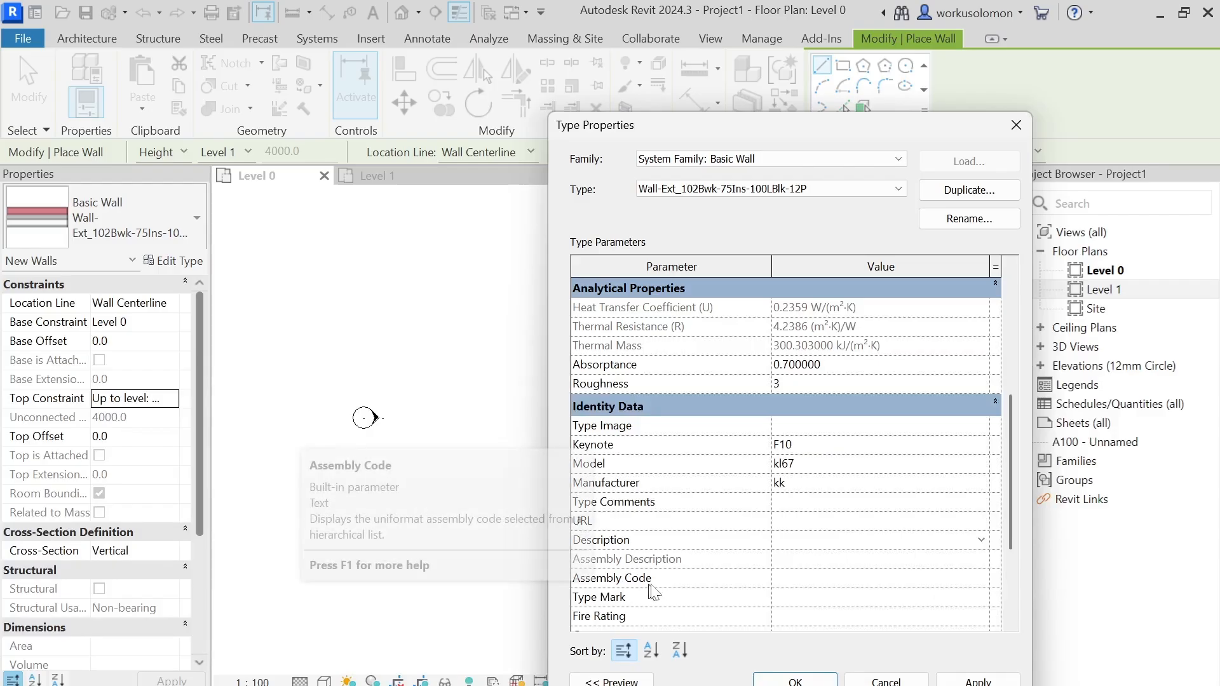
{"action": "left_click", "coordinate": [832, 584]}
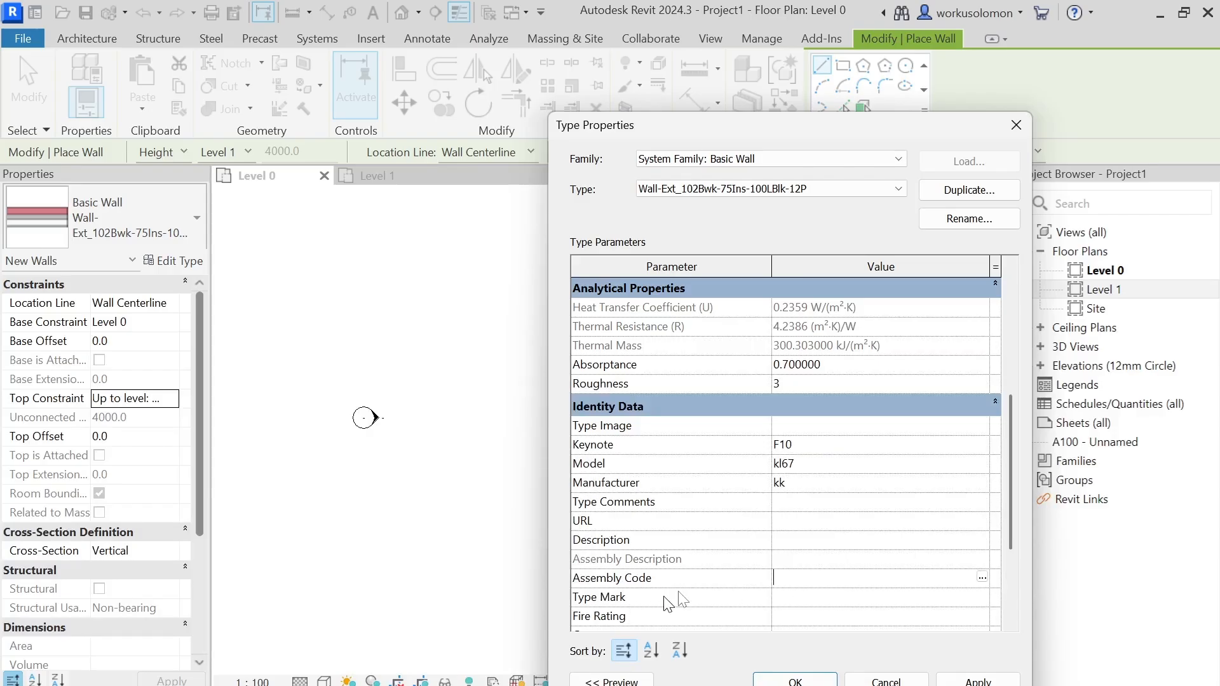
{"action": "left_click", "coordinate": [823, 572]}
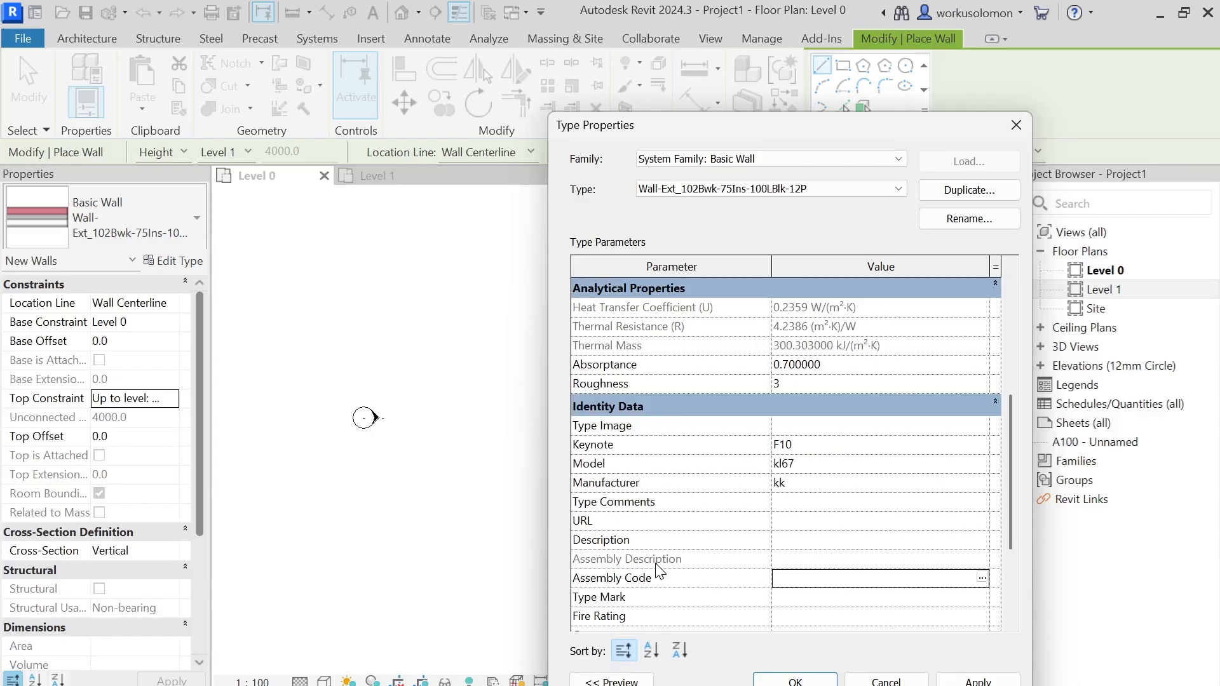
{"action": "scroll", "coordinate": [688, 563], "scroll_direction": "down", "scroll_amount": 1}
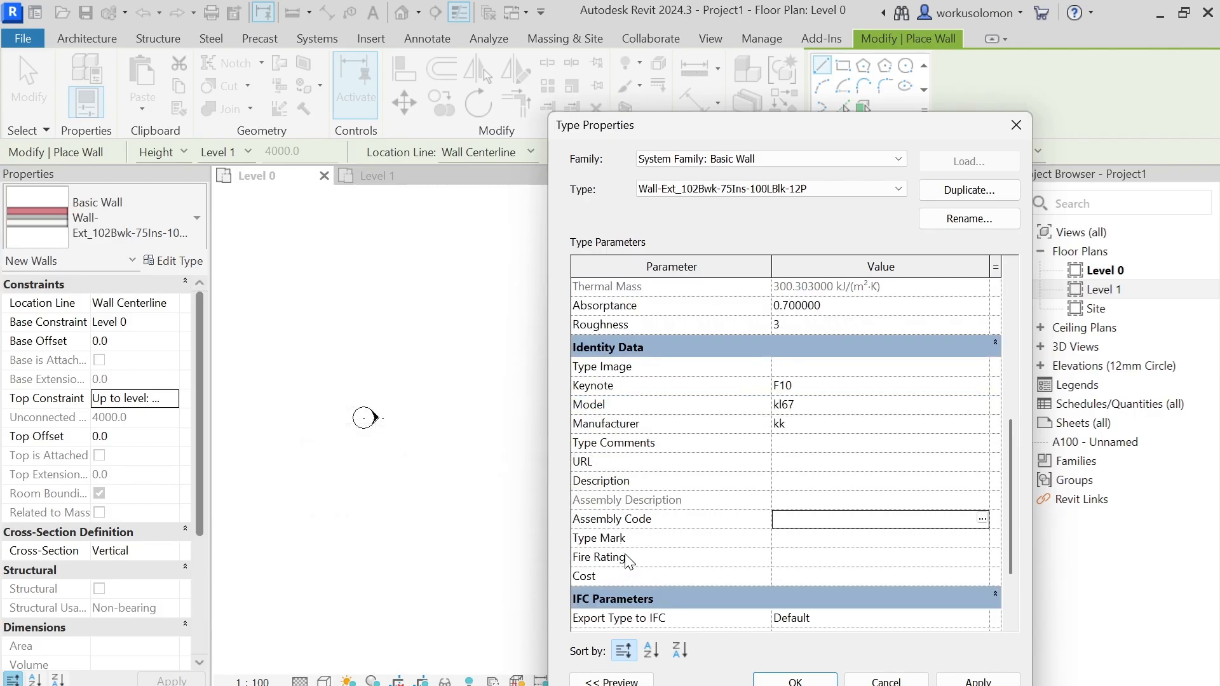
Enter a cost of 9000 for the wall type, review its parameters down to the IFC group, and close the type properties without applying.
{"action": "left_click", "coordinate": [819, 580]}
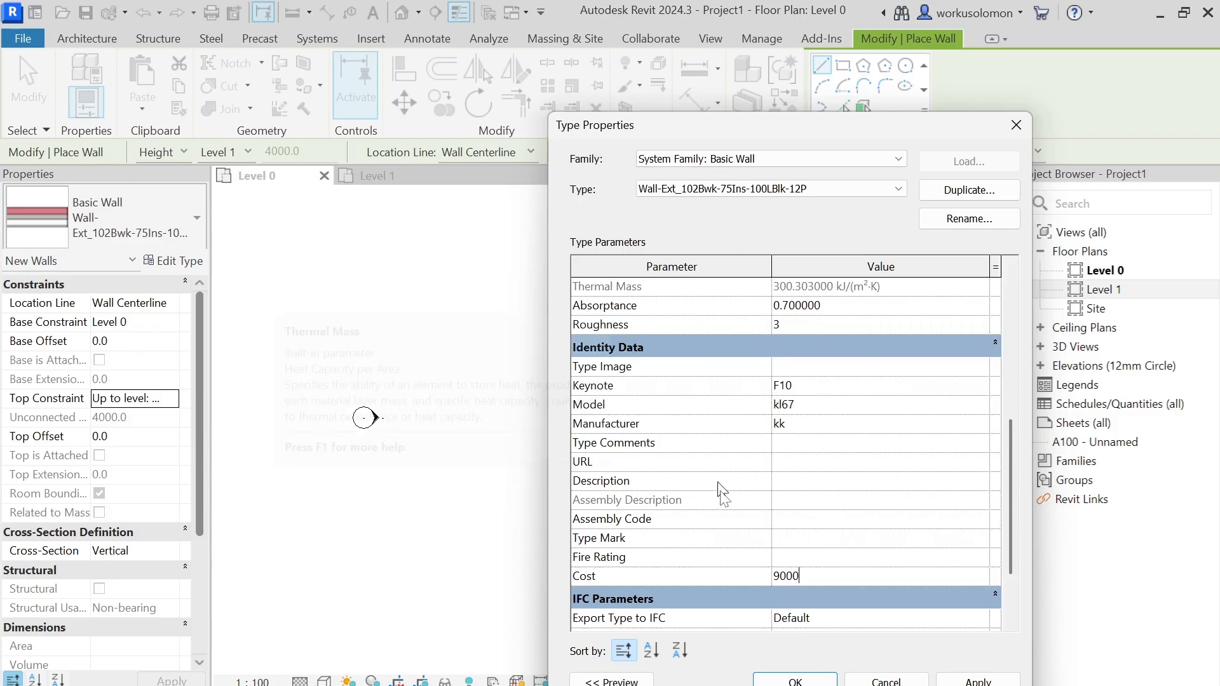
{"action": "scroll", "coordinate": [872, 489], "scroll_direction": "up", "scroll_amount": 3}
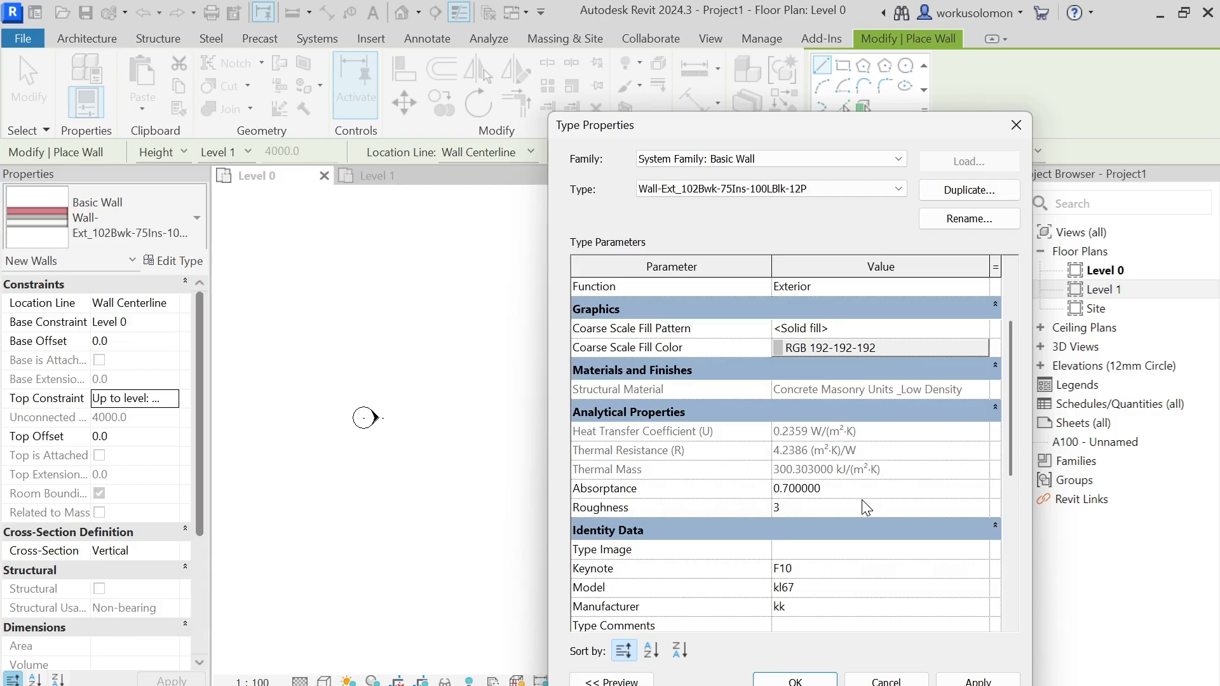
{"action": "scroll", "coordinate": [865, 508], "scroll_direction": "down", "scroll_amount": 5}
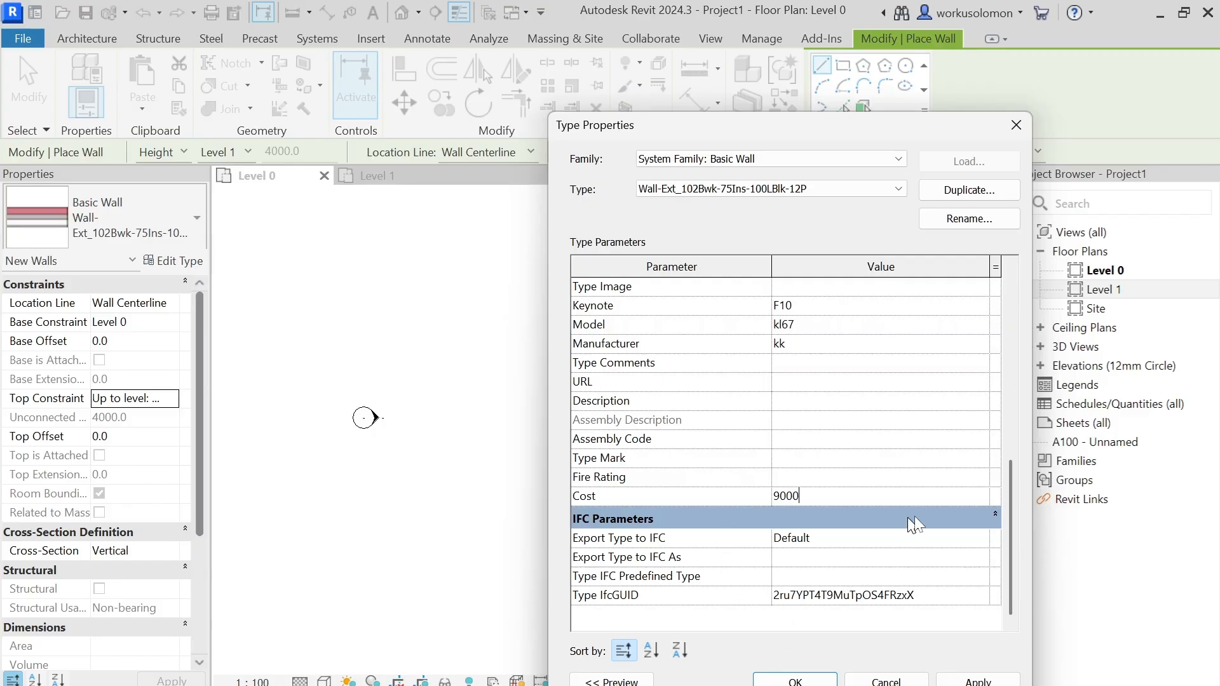
{"action": "left_click", "coordinate": [1016, 125]}
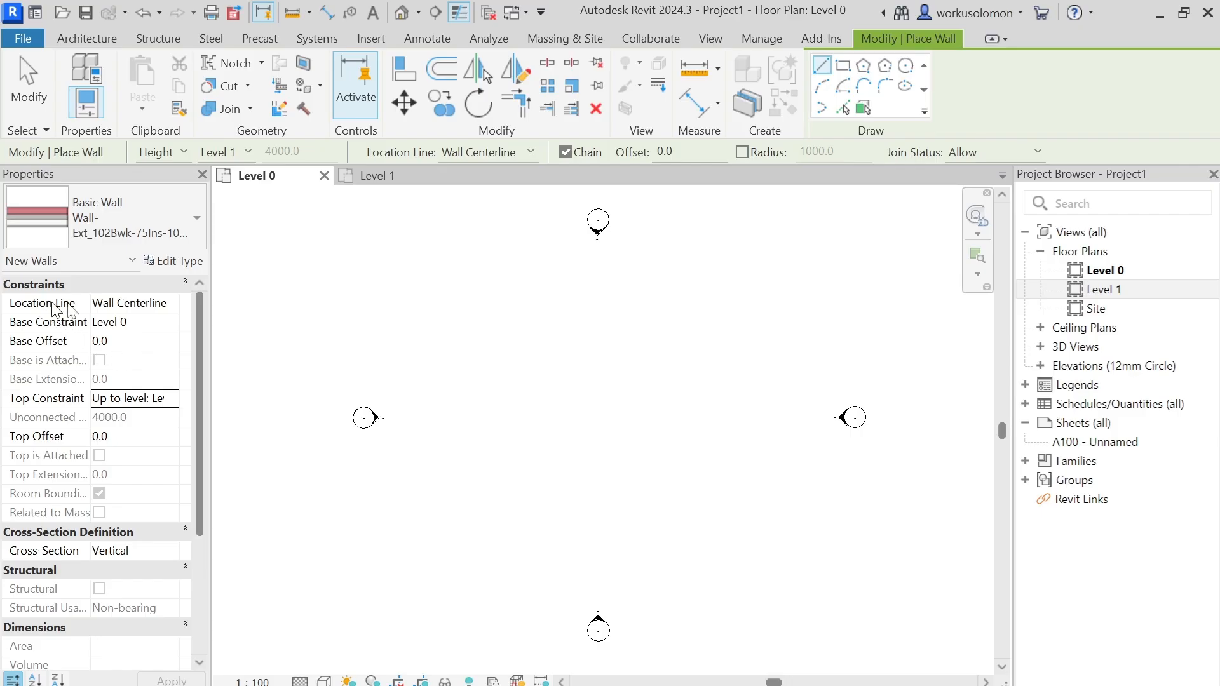
Draw four chained walls between the elevation markers on Level 0, forming a closed rectangle about 15400 mm wide and 13400 mm deep.
{"action": "left_click", "coordinate": [462, 282]}
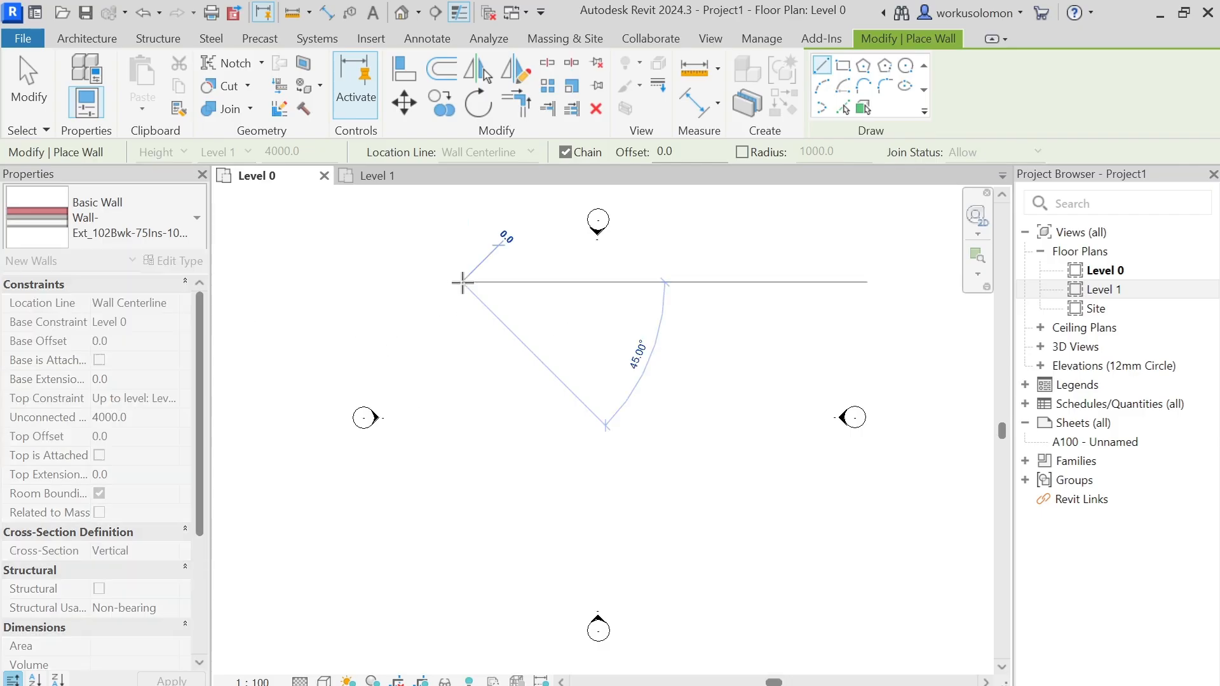
{"action": "left_click", "coordinate": [721, 281]}
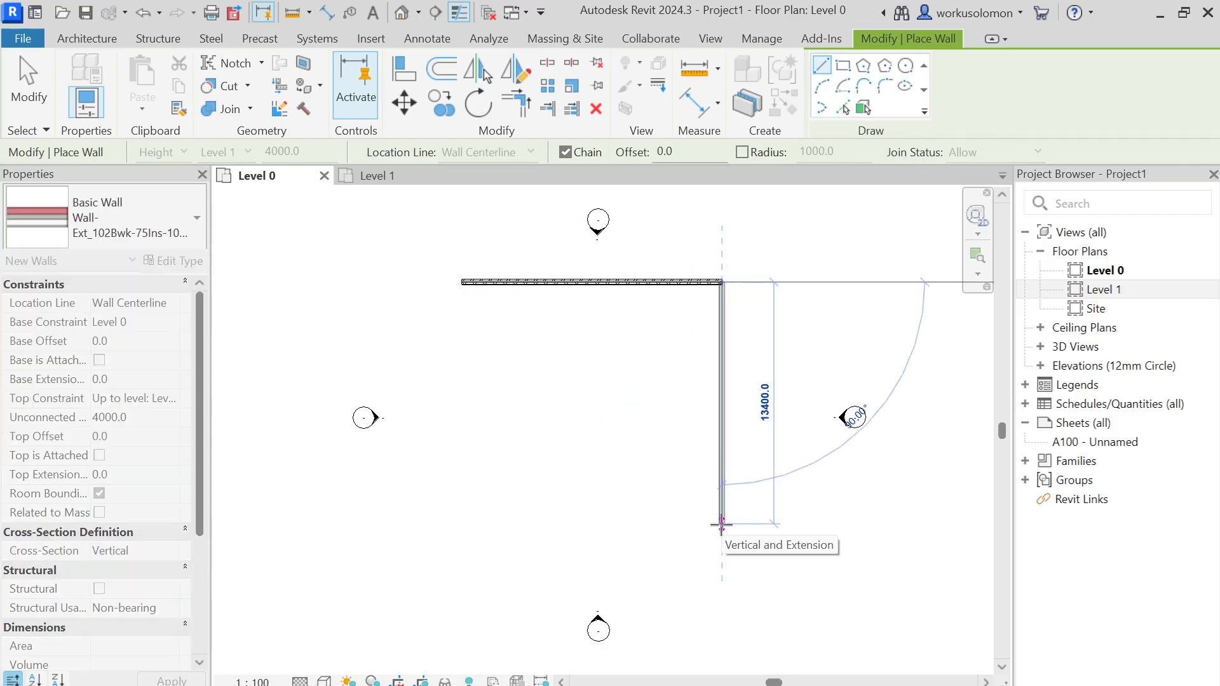
{"action": "left_click", "coordinate": [722, 524]}
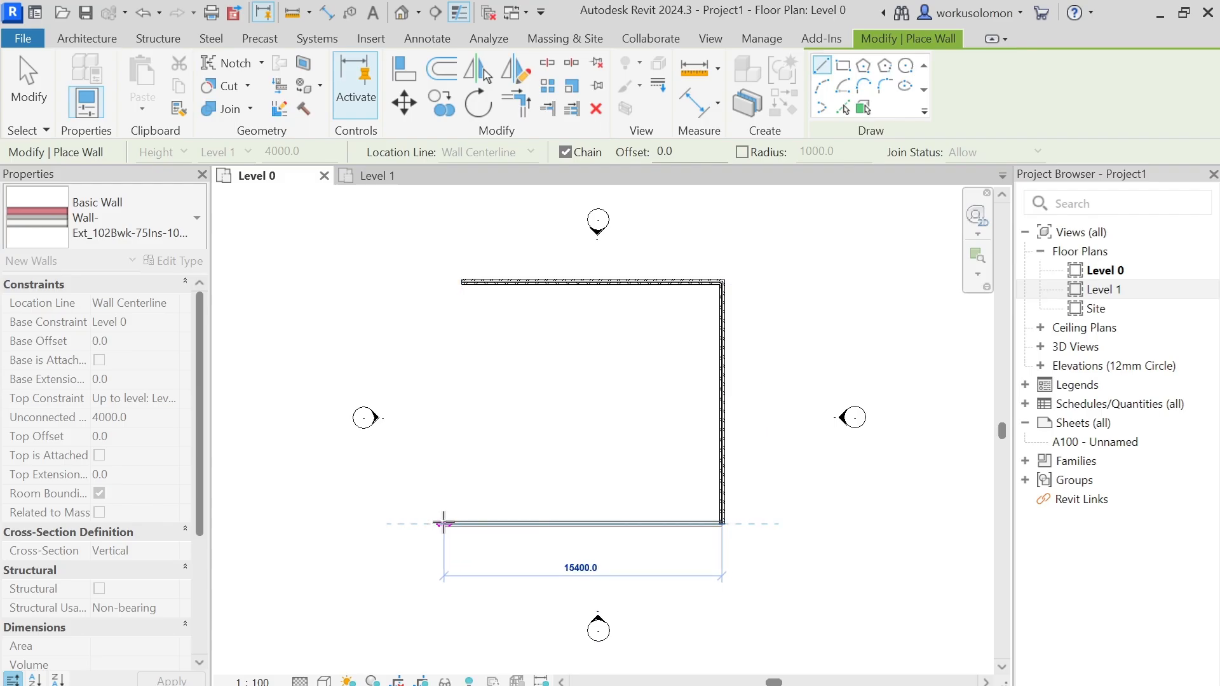
{"action": "left_click", "coordinate": [445, 523]}
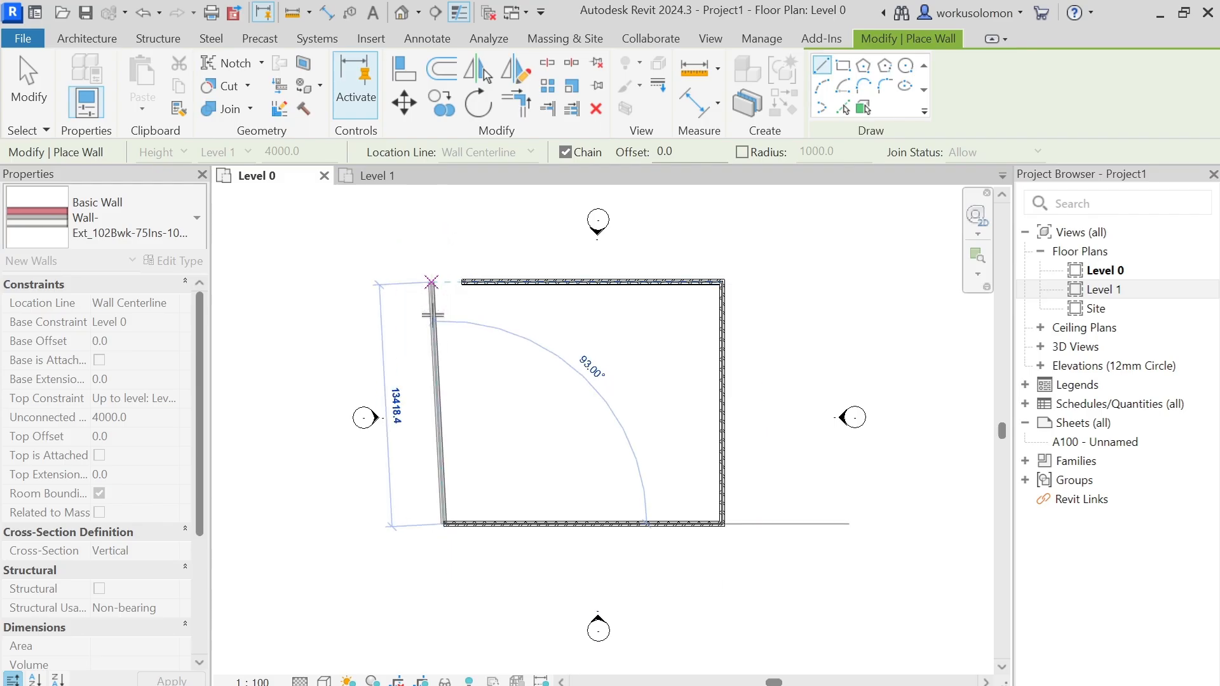
{"action": "left_click", "coordinate": [444, 282]}
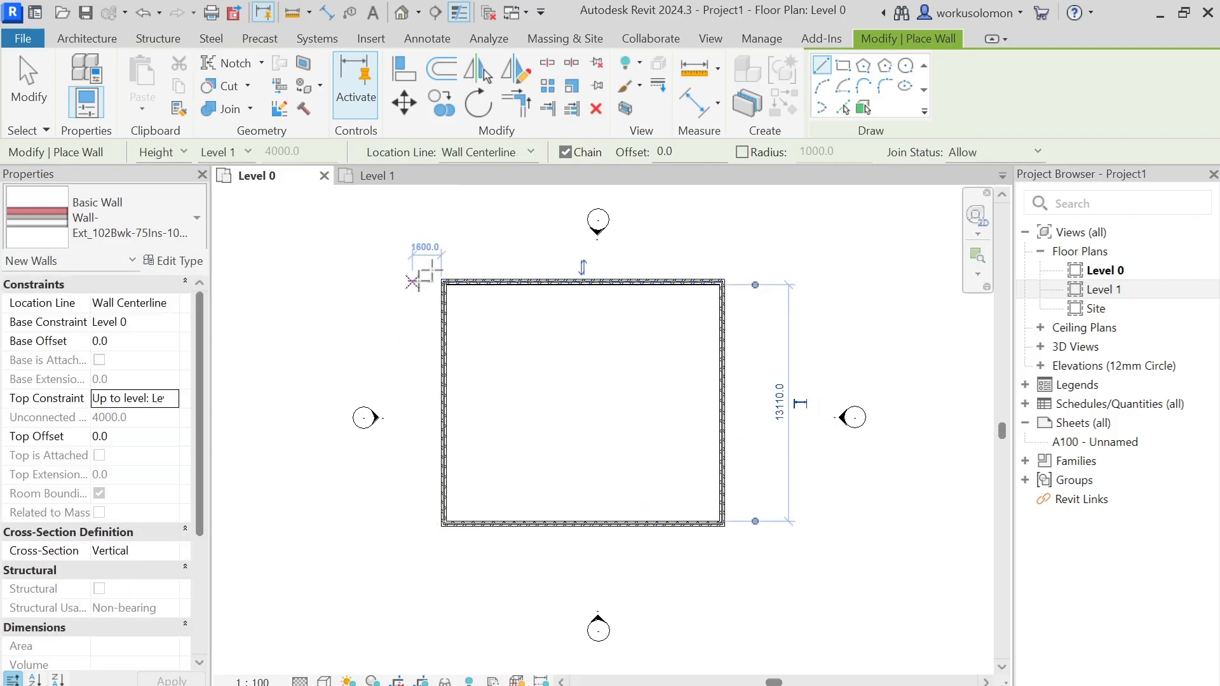
Check the wall enclosure in the Level 1 floor plan, then inspect its height against the levels in the East elevation.
{"action": "left_click", "coordinate": [384, 178]}
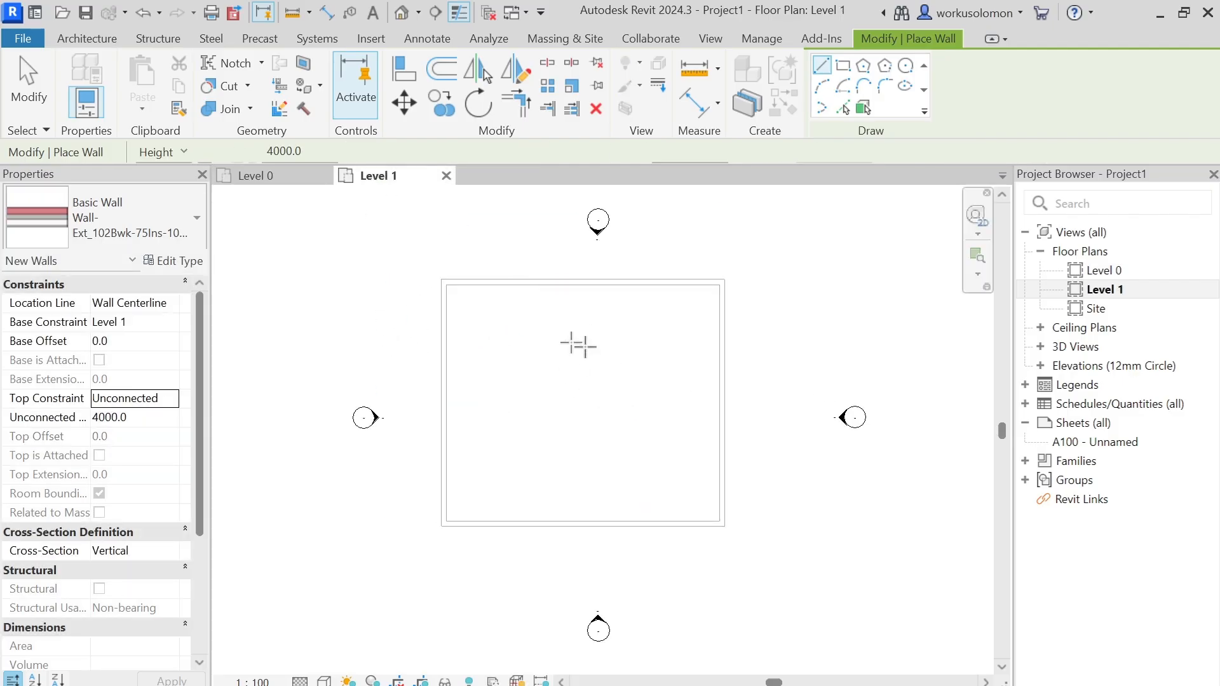
{"action": "left_click", "coordinate": [254, 176]}
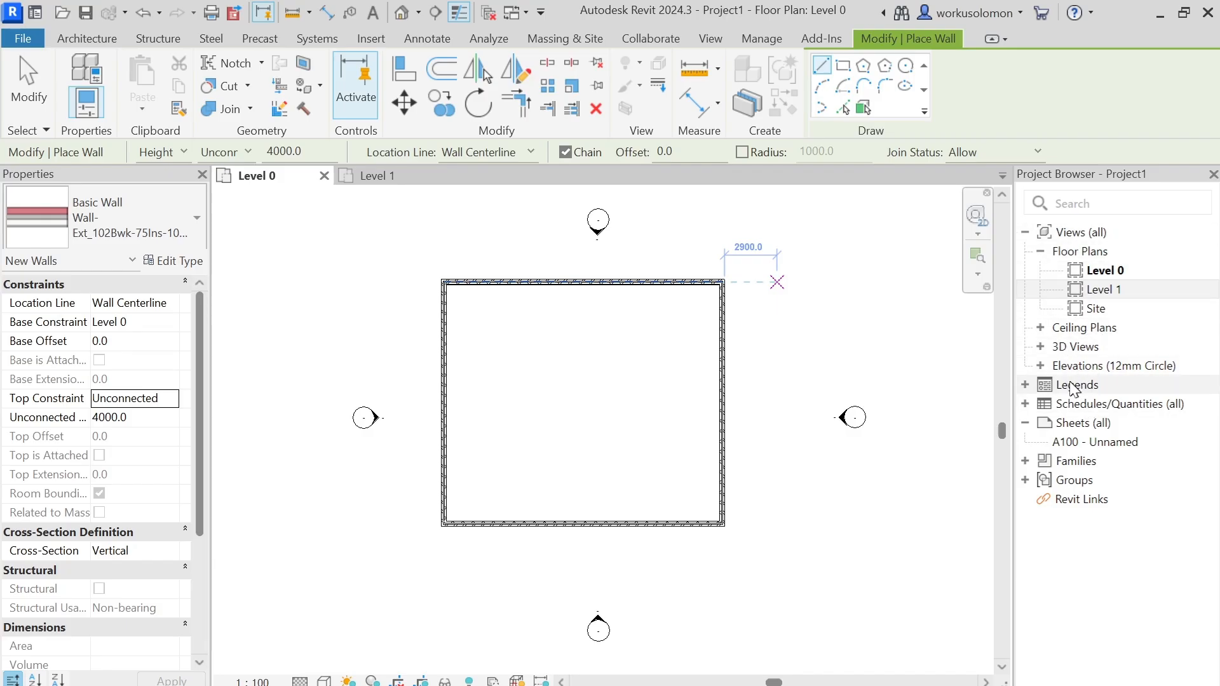
{"action": "double_click", "coordinate": [1042, 365]}
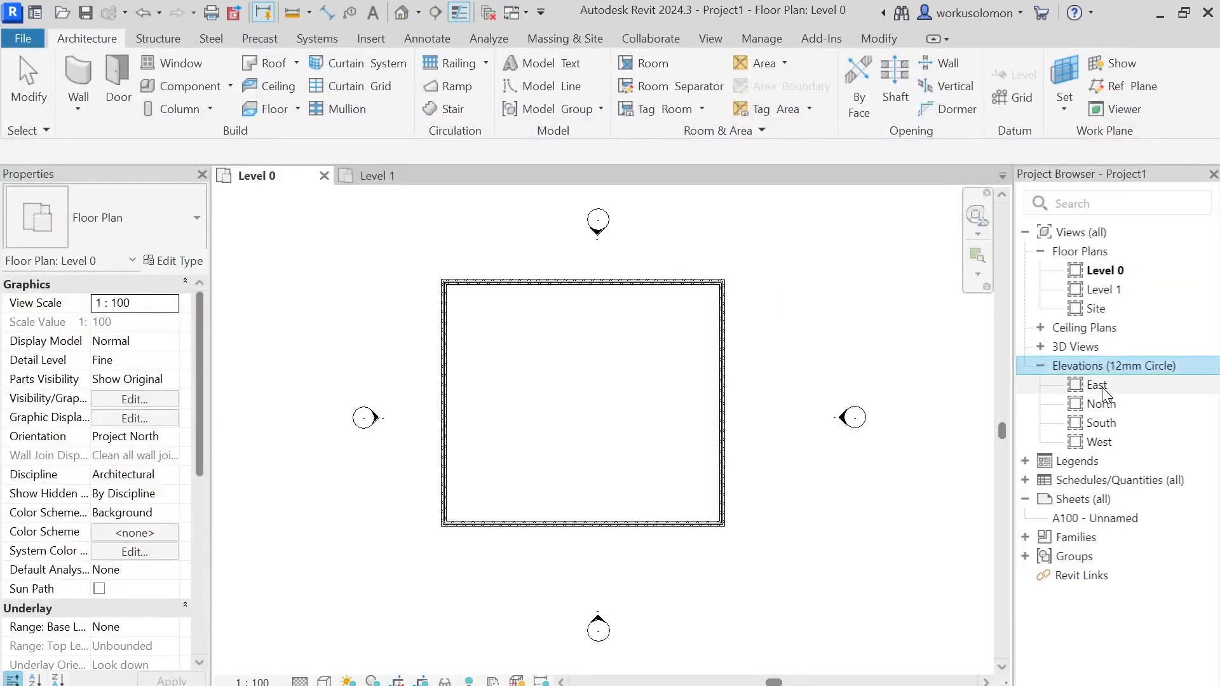
{"action": "double_click", "coordinate": [1100, 386]}
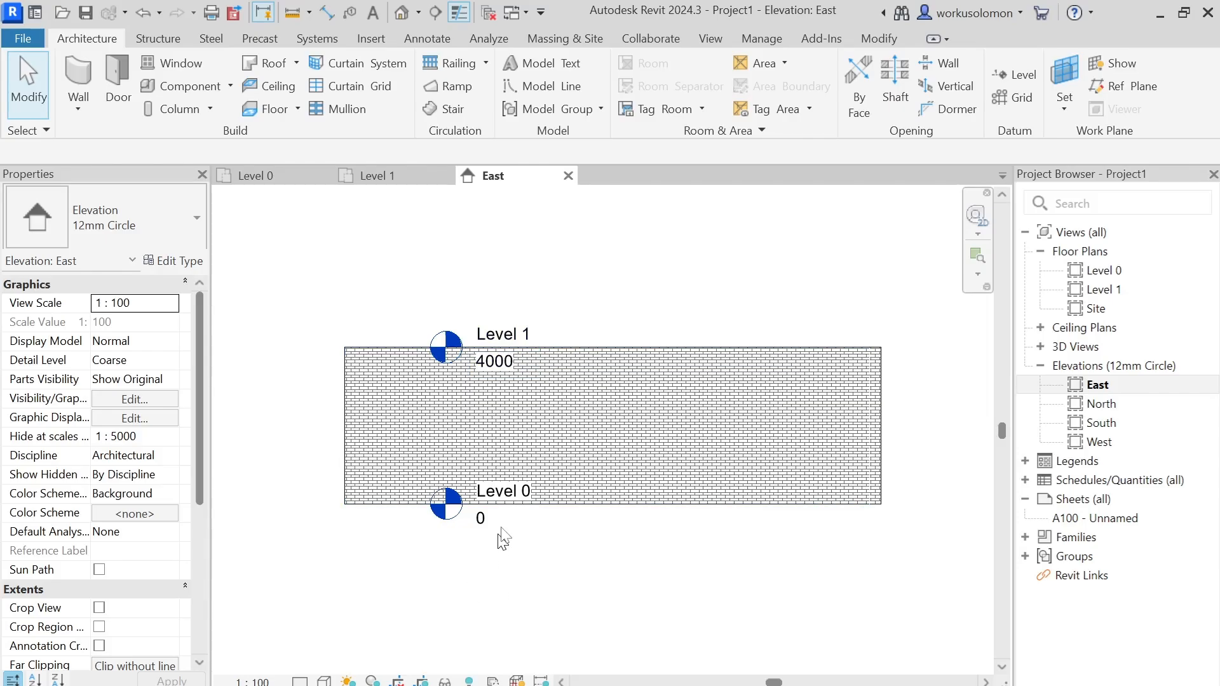
{"action": "scroll", "coordinate": [571, 413], "scroll_direction": "up", "scroll_amount": 1}
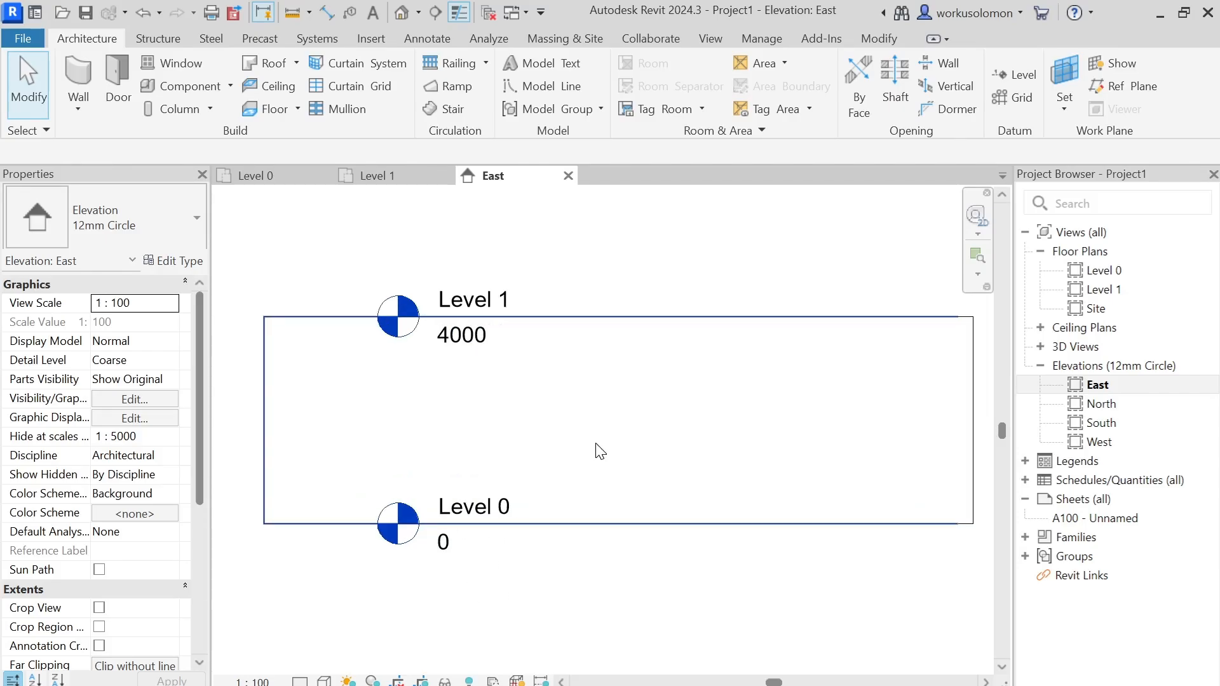
{"action": "scroll", "coordinate": [603, 407], "scroll_direction": "down", "scroll_amount": 3}
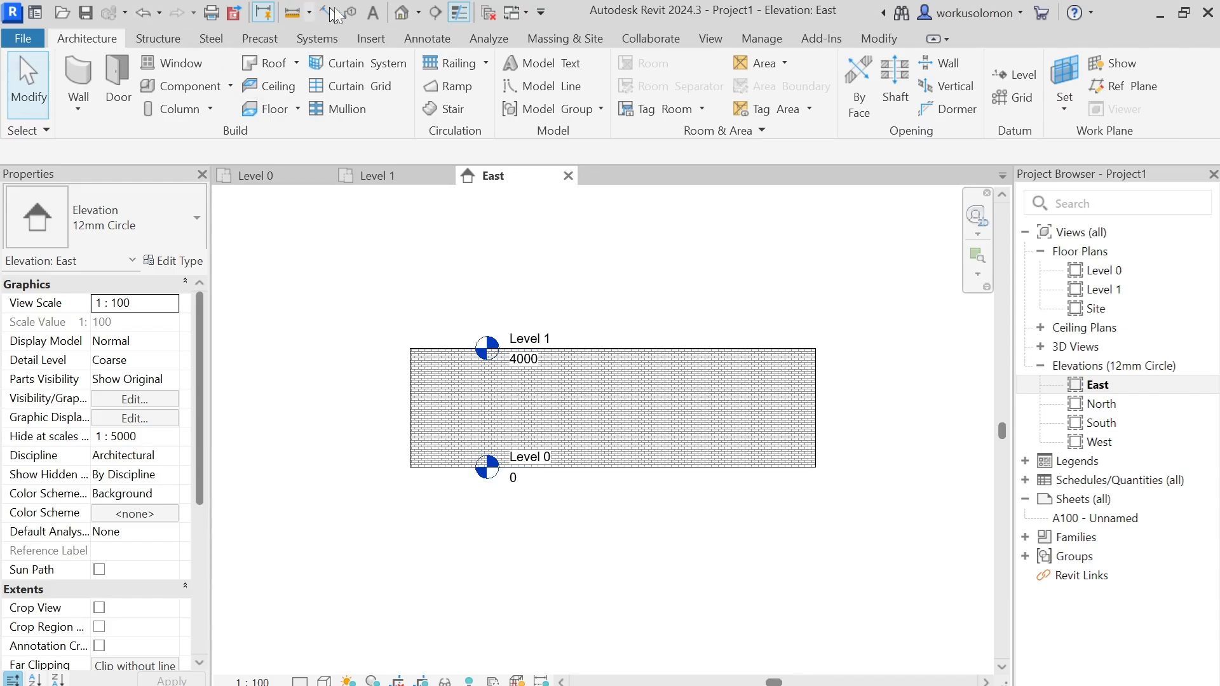
Inspect the wall enclosure in the default 3D view and select the long brick wall facing the viewer.
{"action": "left_click", "coordinate": [403, 13]}
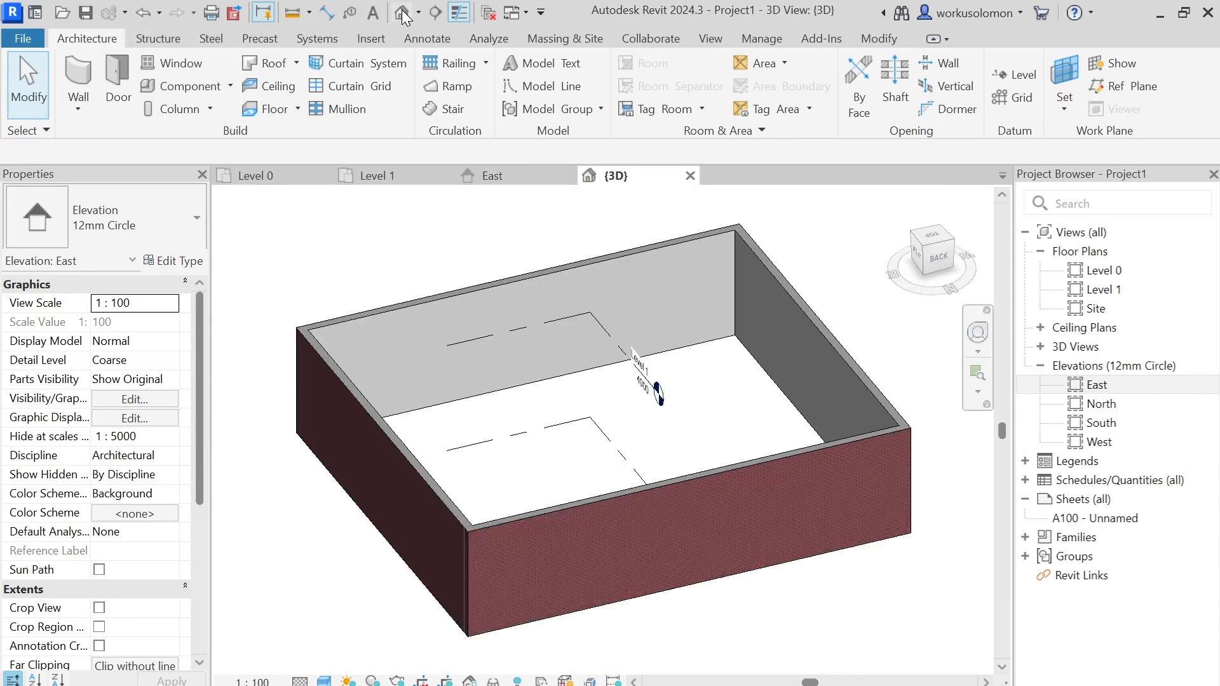
{"action": "scroll", "coordinate": [559, 391], "scroll_direction": "down", "scroll_amount": 3}
{"action": "scroll", "coordinate": [731, 407], "scroll_direction": "up", "scroll_amount": 2}
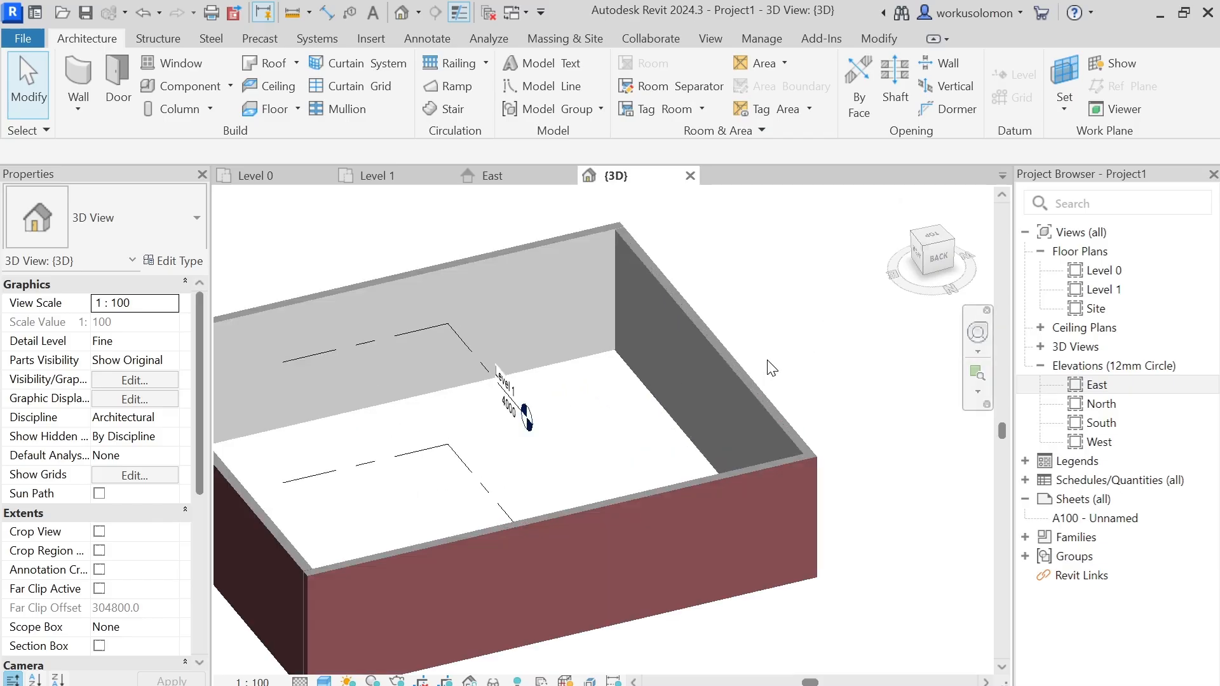
{"action": "scroll", "coordinate": [635, 458], "scroll_direction": "down", "scroll_amount": 2}
{"action": "scroll", "coordinate": [623, 499], "scroll_direction": "up", "scroll_amount": 5}
{"action": "scroll", "coordinate": [637, 497], "scroll_direction": "down", "scroll_amount": 4}
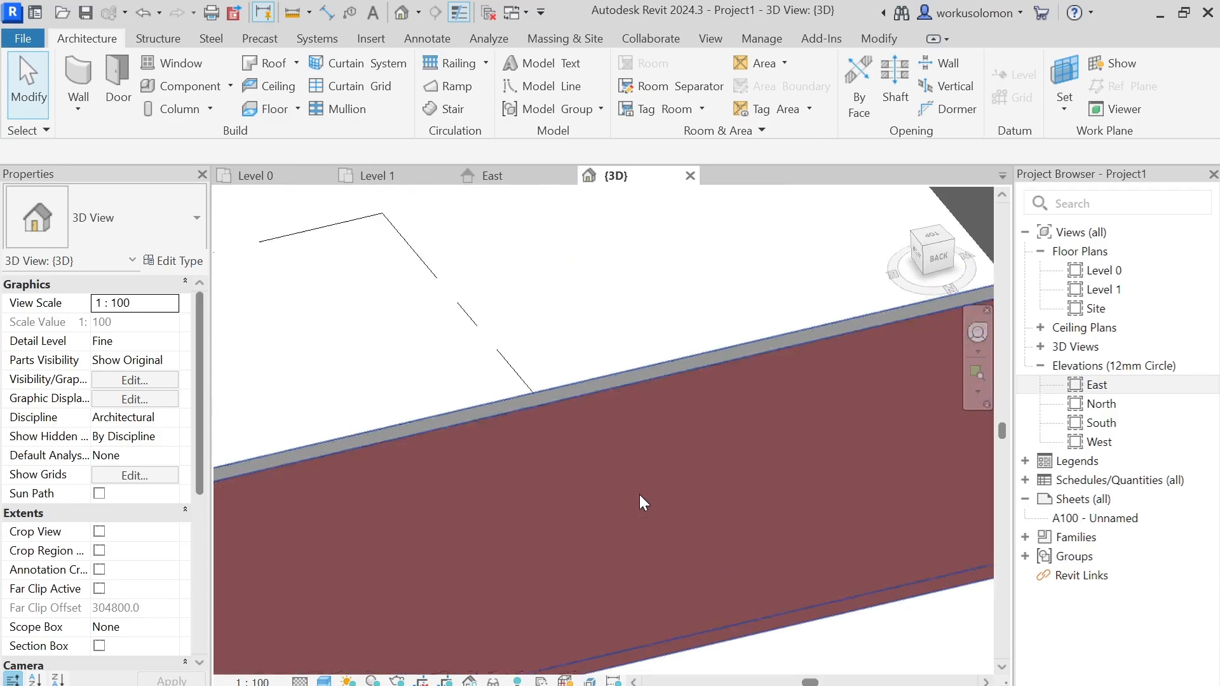
{"action": "left_click", "coordinate": [583, 470]}
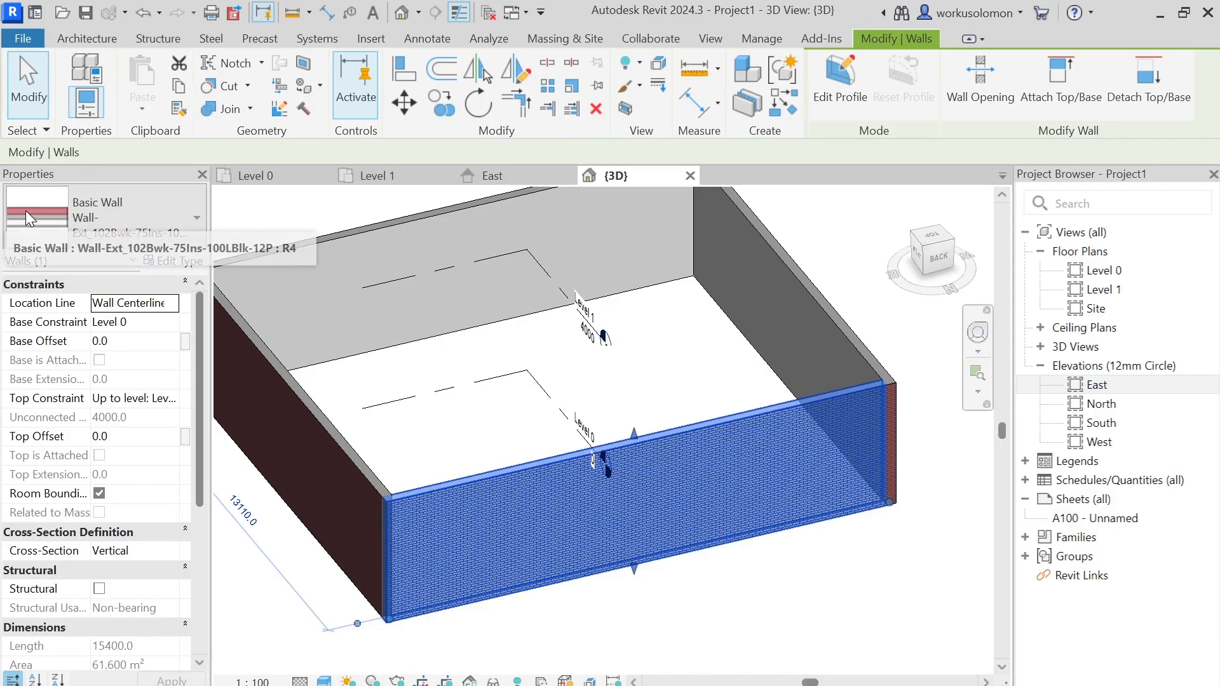
Change the selected brick wall's type to Wall-Ext_215Bwk and inspect the wall in the 3D view.
{"action": "left_click", "coordinate": [200, 220]}
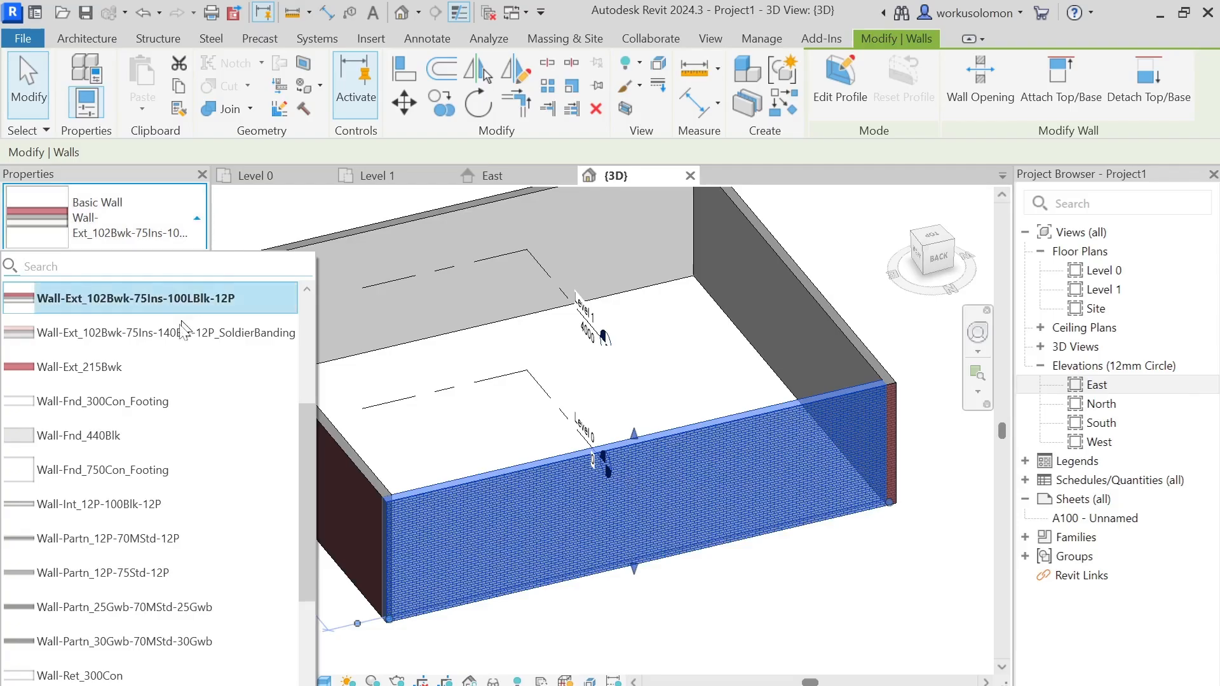
{"action": "left_click", "coordinate": [86, 367]}
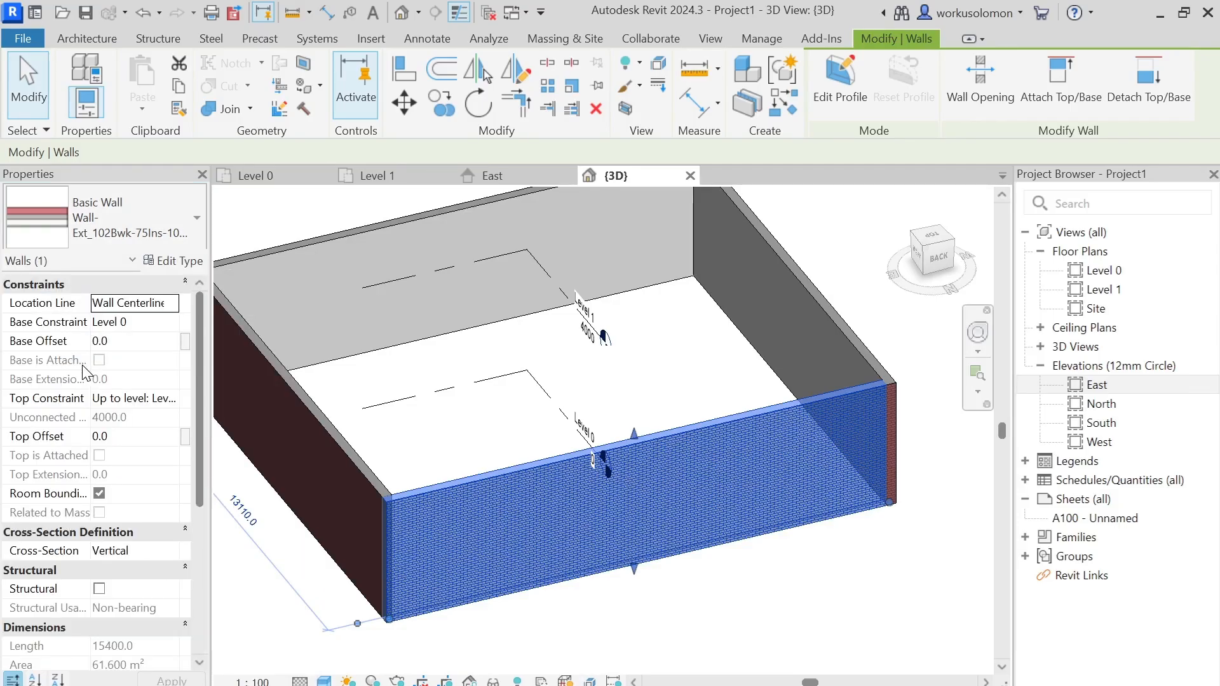
{"action": "left_click", "coordinate": [810, 600]}
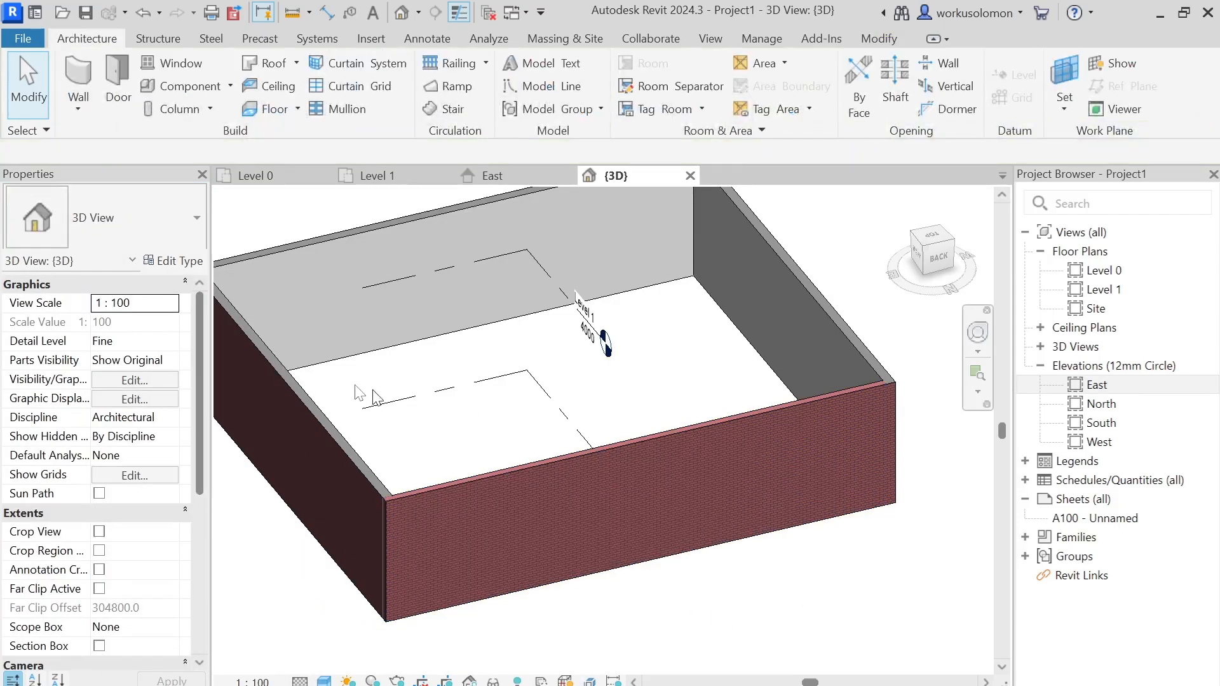
{"action": "middle_click_drag", "start_coordinate": [570, 419], "coordinate": [608, 430]}
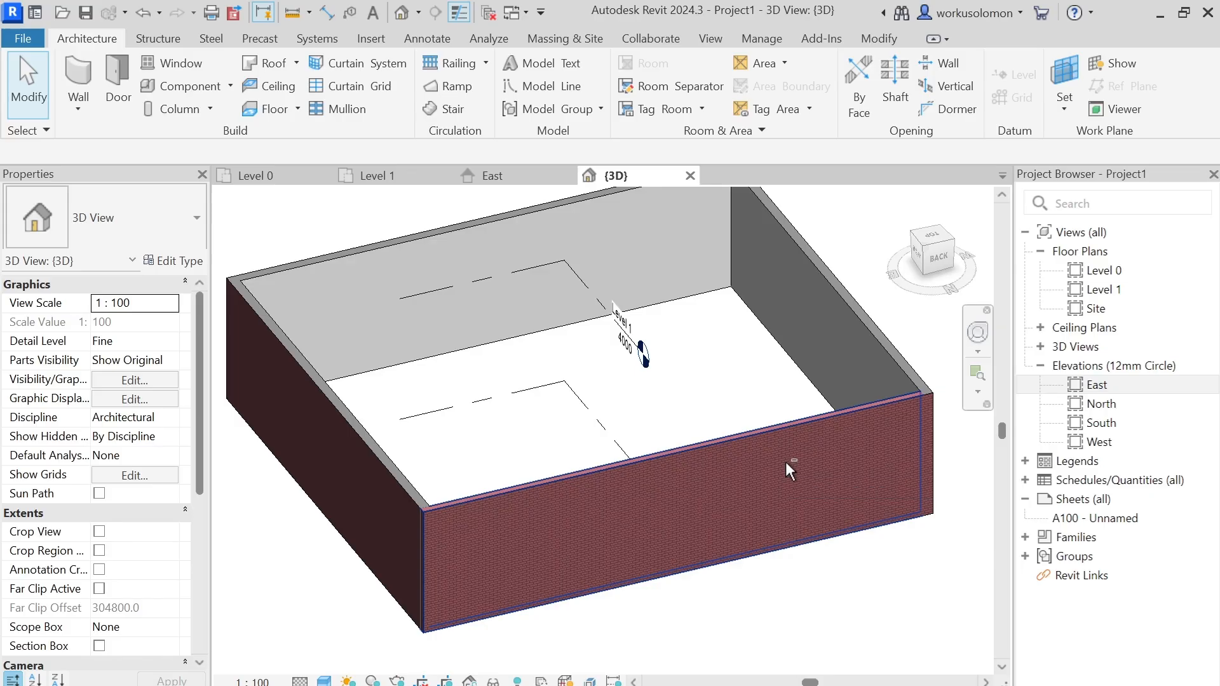
{"action": "middle_click_drag", "start_coordinate": [785, 461], "coordinate": [1051, 397], "text": "shift"}
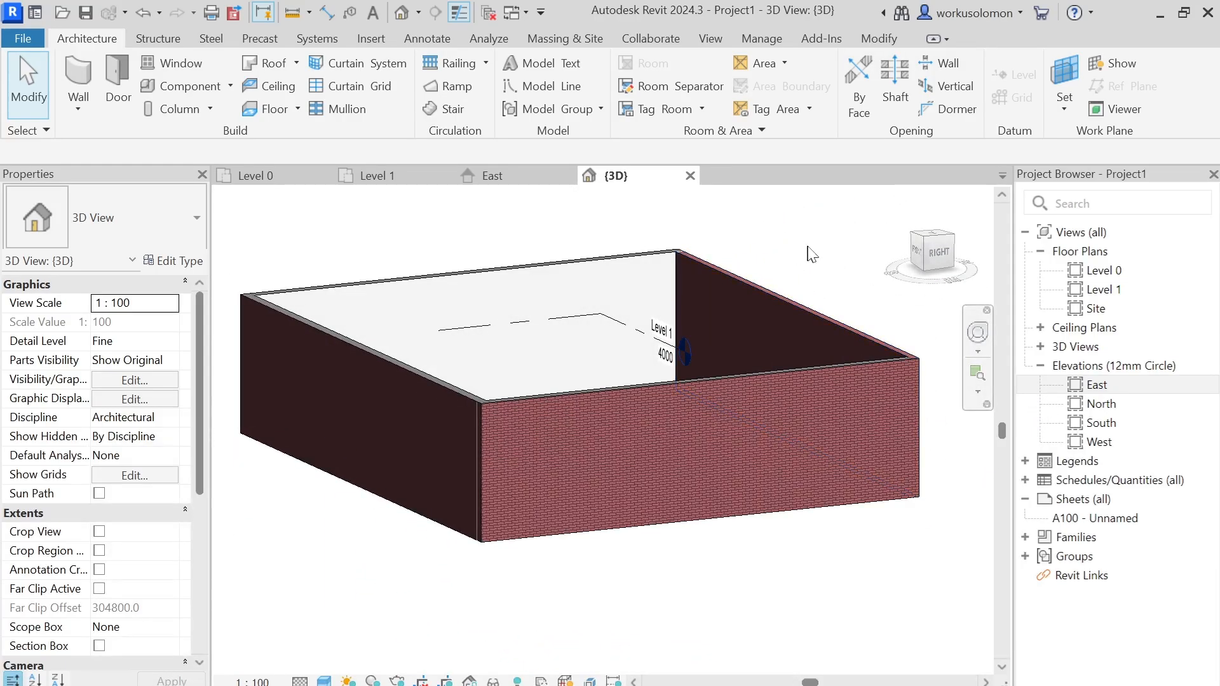
{"action": "scroll", "coordinate": [775, 330], "scroll_direction": "up", "scroll_amount": 5}
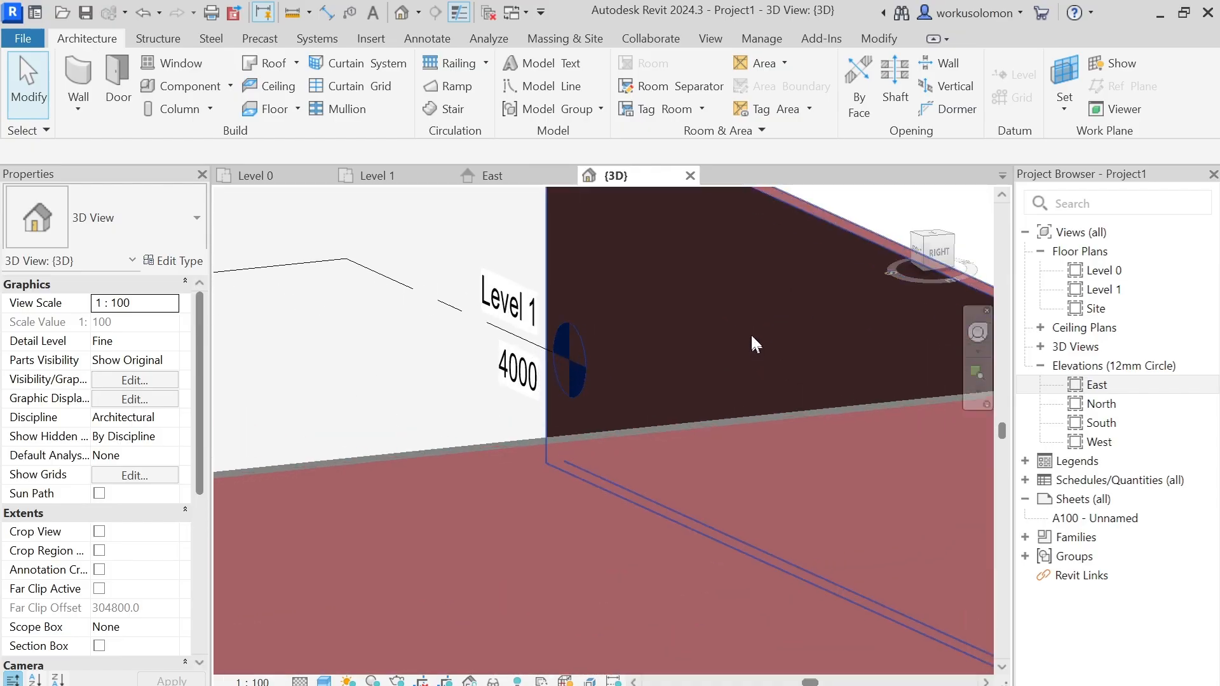
Browse the wall types available for the Wall-Ext_215Bwk wall, and check the type of the adjoining wall.
{"action": "left_click", "coordinate": [750, 311]}
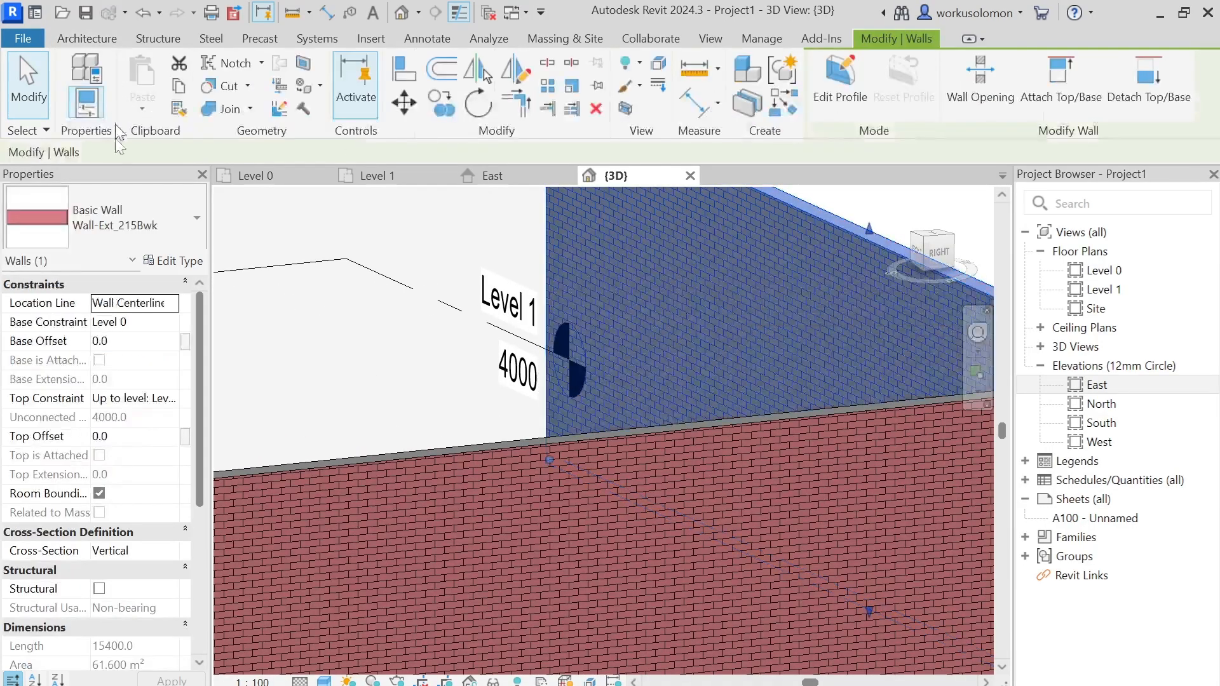
{"action": "left_click", "coordinate": [196, 220]}
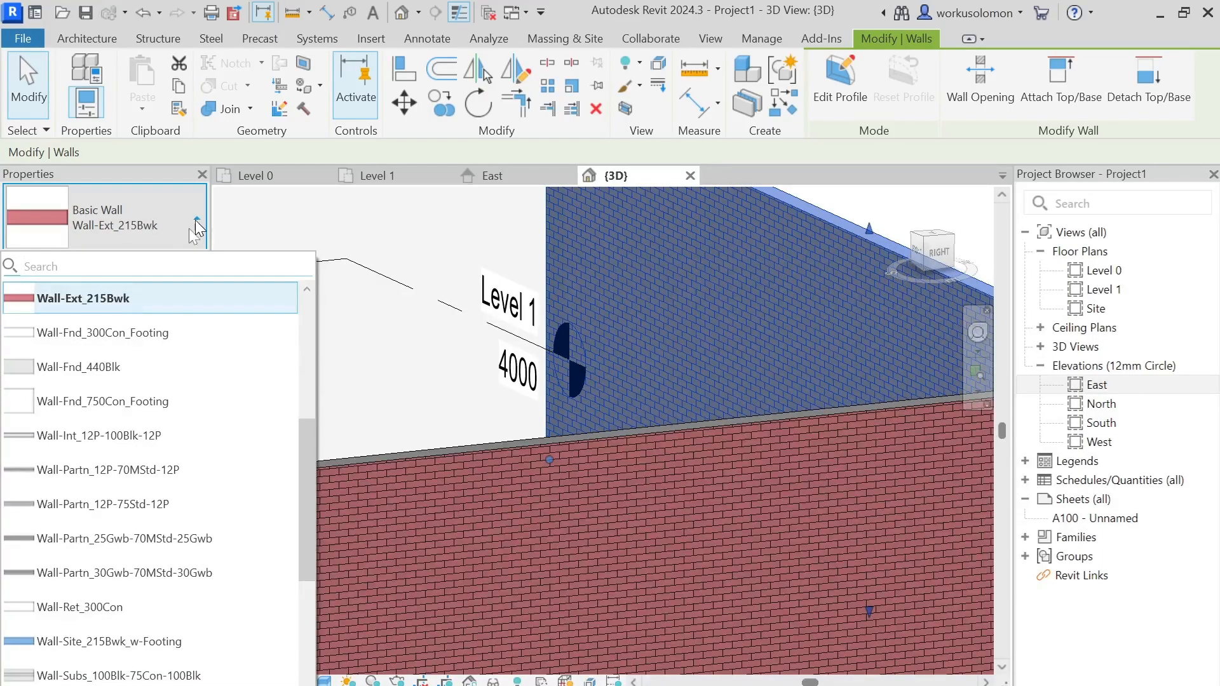
{"action": "scroll", "coordinate": [108, 439], "scroll_direction": "up", "scroll_amount": 3}
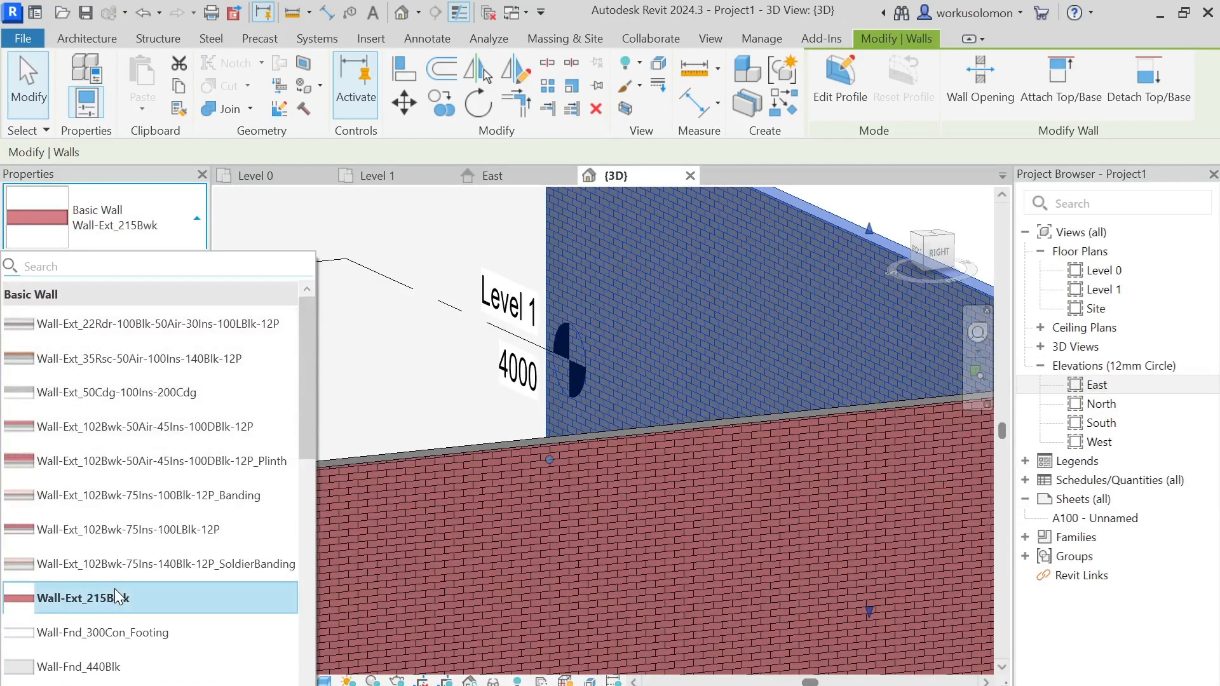
{"action": "left_click", "coordinate": [731, 528]}
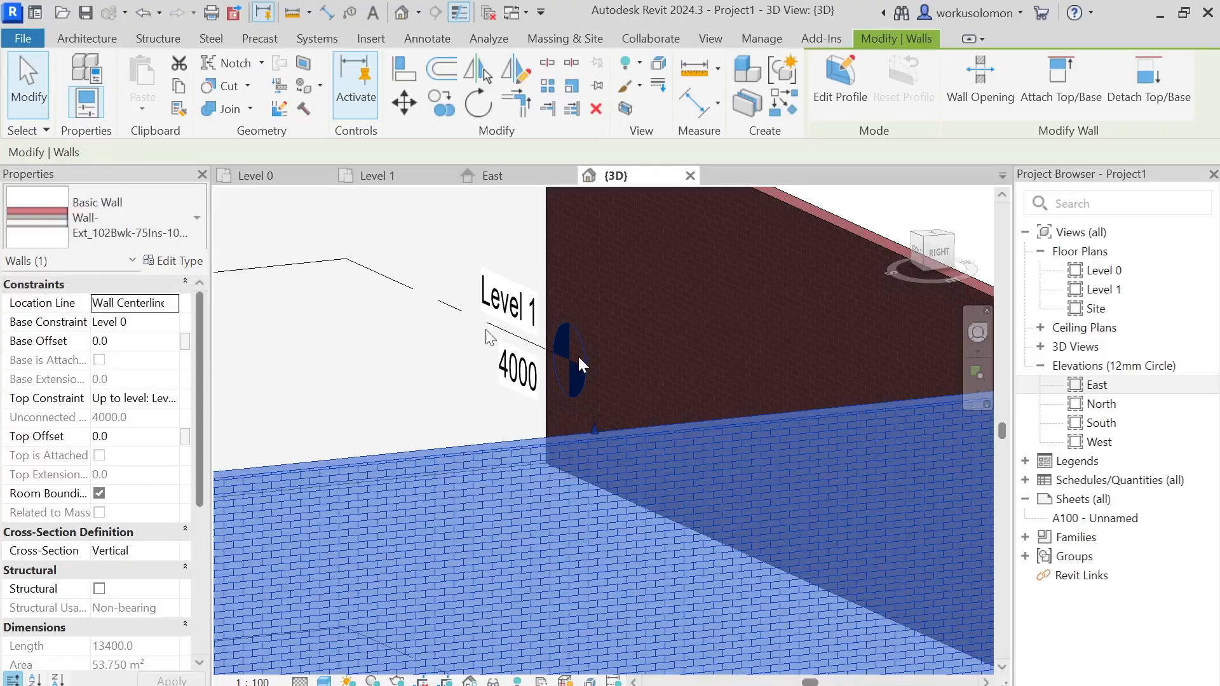
Set the Wall-Ext_215Bwk wall's type to Wall-Ext_102Bwk-75Ins-100LBlk-12P so it matches the adjoining wall.
{"action": "left_click", "coordinate": [770, 304]}
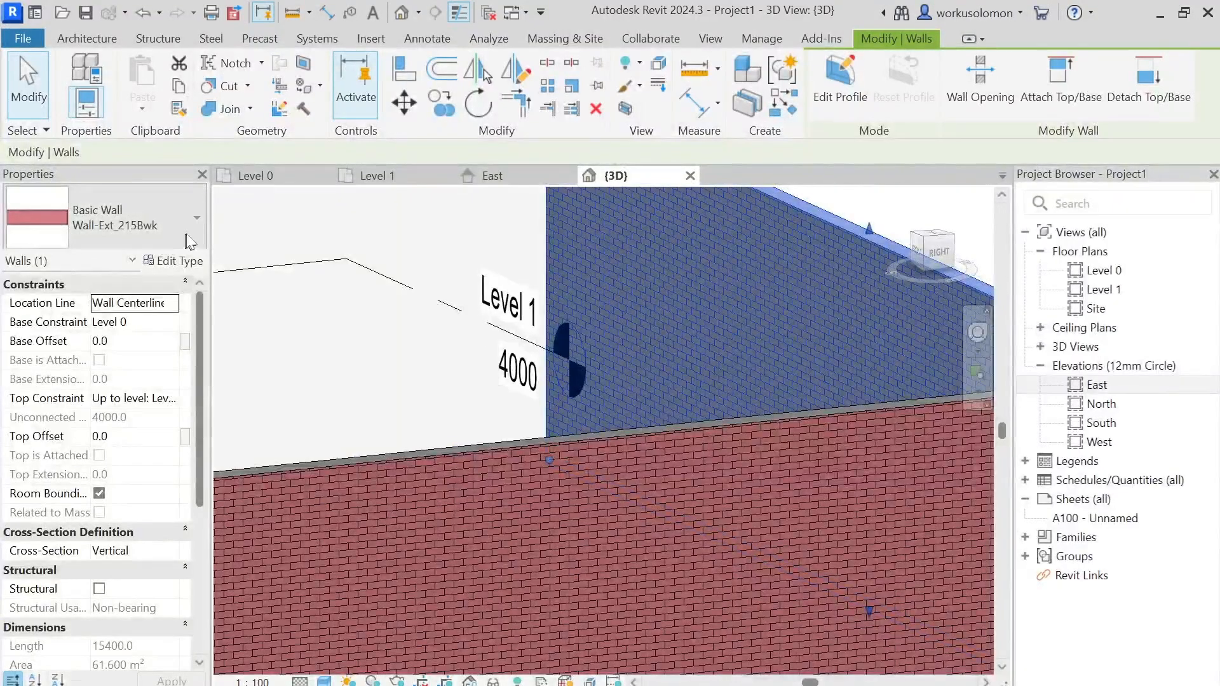
{"action": "left_click", "coordinate": [196, 212]}
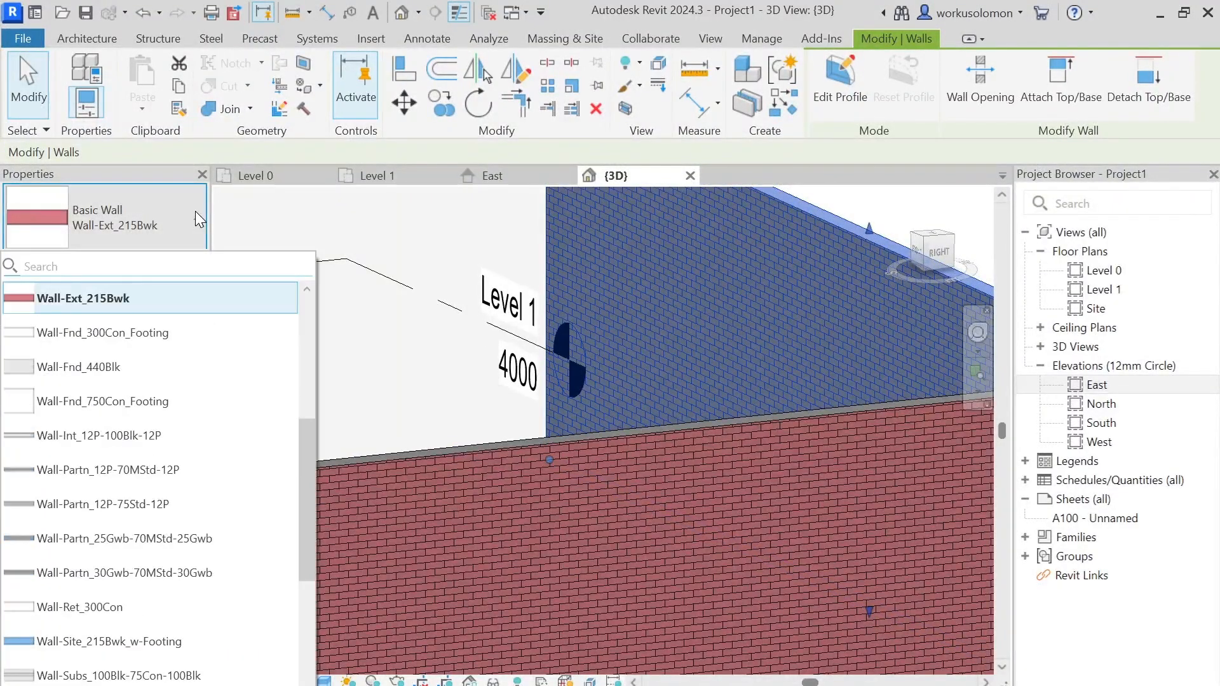
{"action": "scroll", "coordinate": [127, 432], "scroll_direction": "up", "scroll_amount": 3}
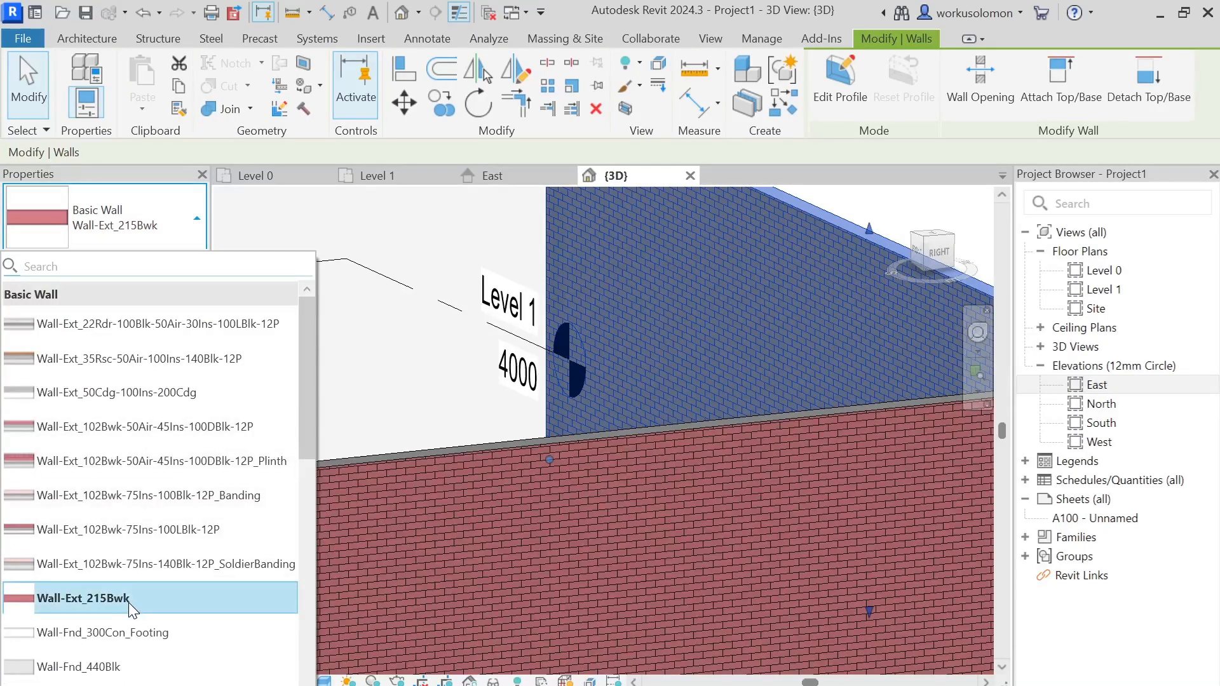
{"action": "mouse_move", "coordinate": [164, 569]}
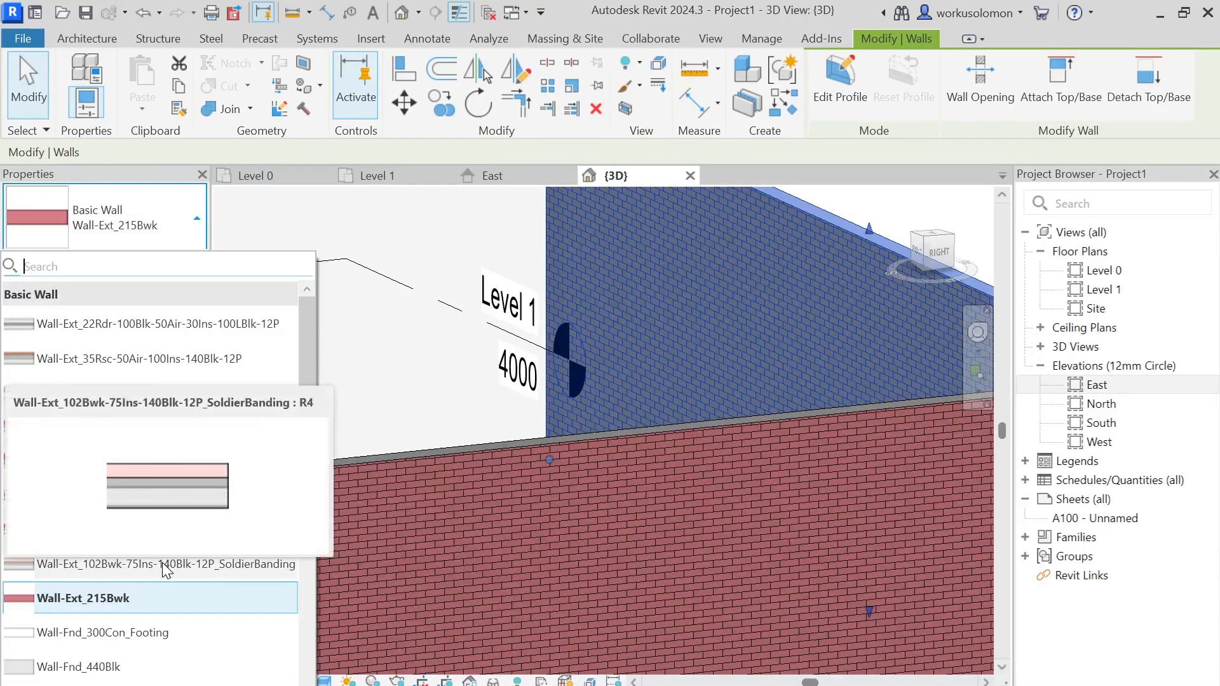
{"action": "left_click", "coordinate": [113, 532]}
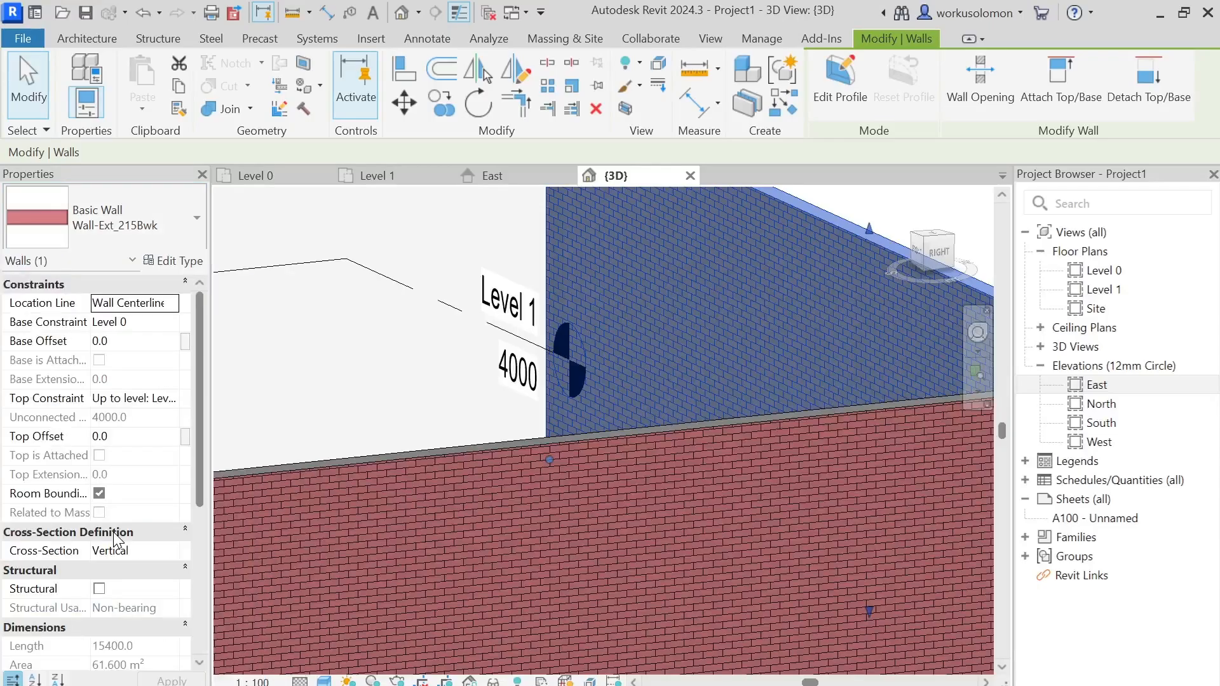
{"action": "scroll", "coordinate": [459, 524], "scroll_direction": "up", "scroll_amount": 5}
{"action": "scroll", "coordinate": [457, 518], "scroll_direction": "down", "scroll_amount": 7}
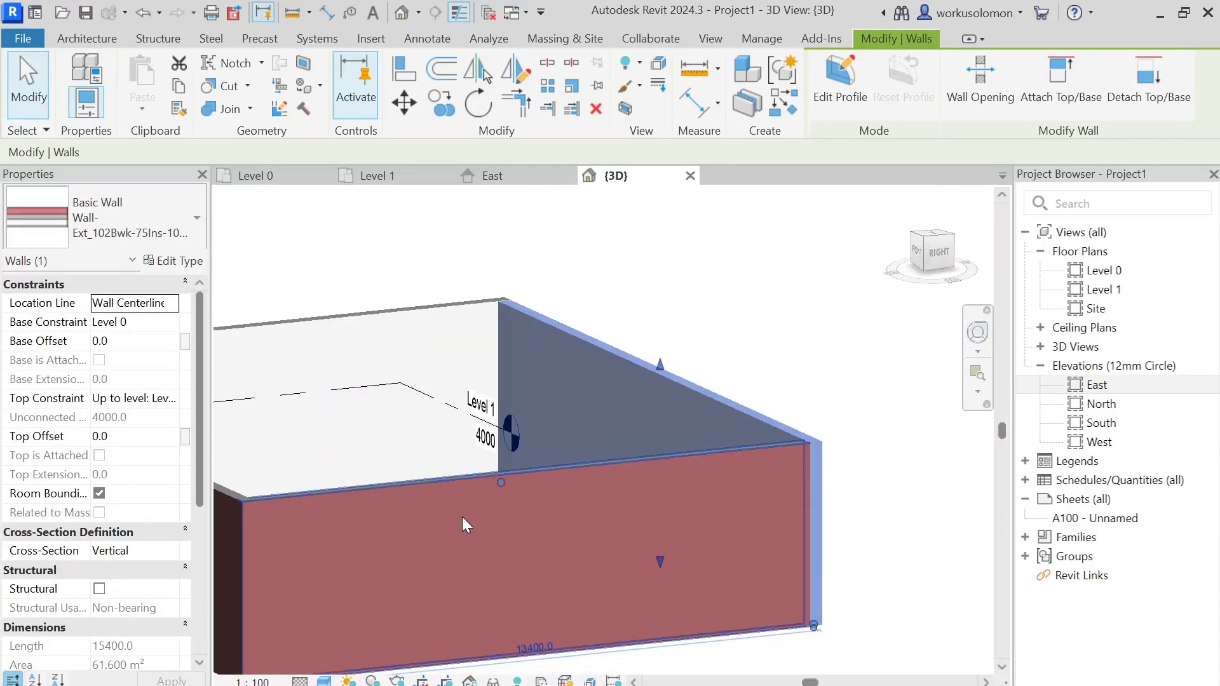
{"action": "scroll", "coordinate": [463, 517], "scroll_direction": "down", "scroll_amount": 5}
{"action": "left_click", "coordinate": [743, 488]}
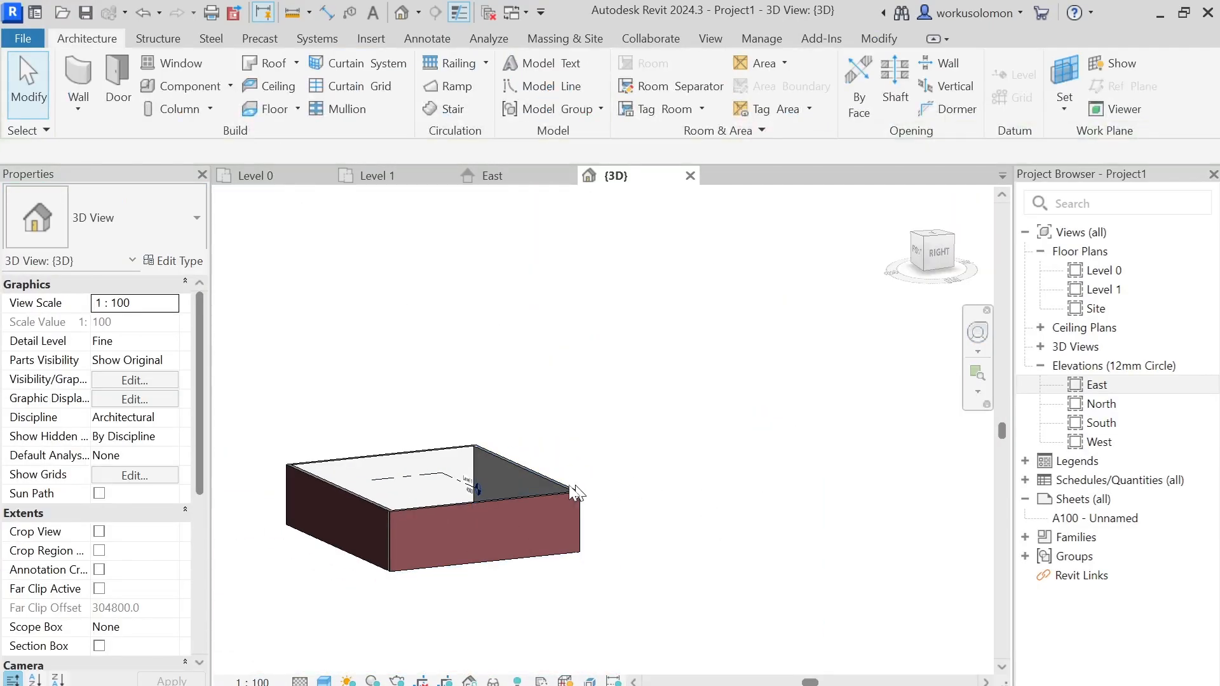
{"action": "scroll", "coordinate": [567, 486], "scroll_direction": "up", "scroll_amount": 3}
{"action": "scroll", "coordinate": [567, 486], "scroll_direction": "down", "scroll_amount": 3}
Open the Level 0 floor plan and review its view properties from Graphics to Phasing, including the discipline options.
{"action": "left_click", "coordinate": [253, 182]}
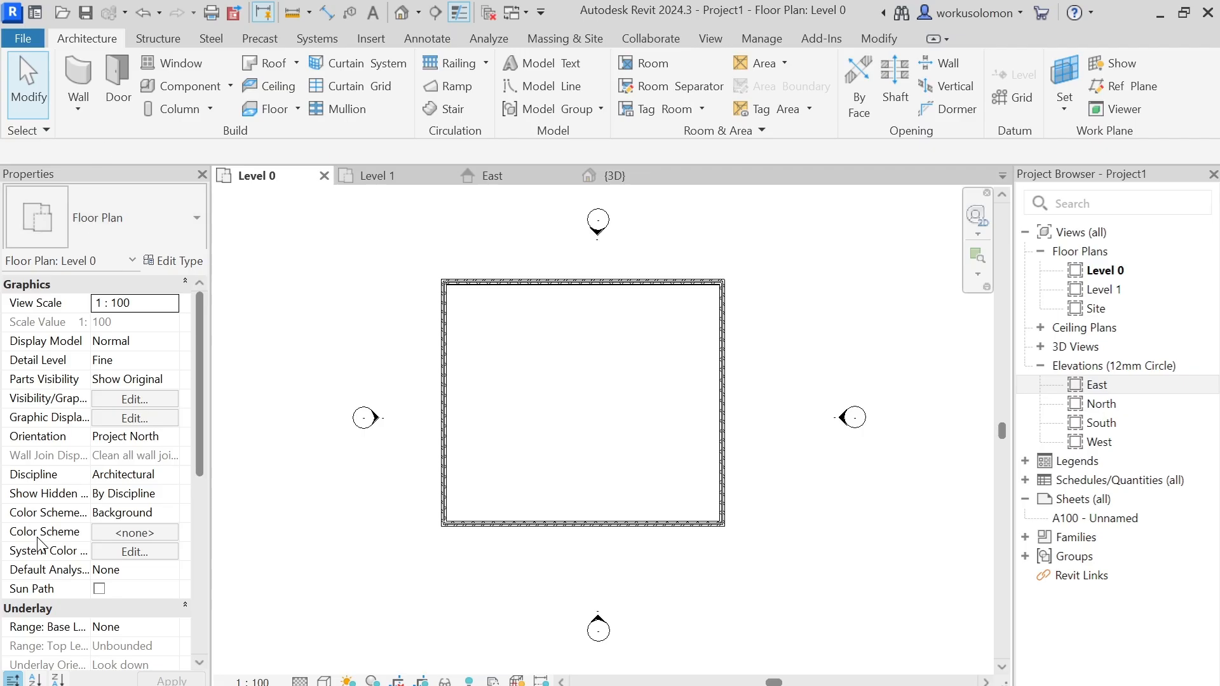
{"action": "scroll", "coordinate": [81, 501], "scroll_direction": "down", "scroll_amount": 3}
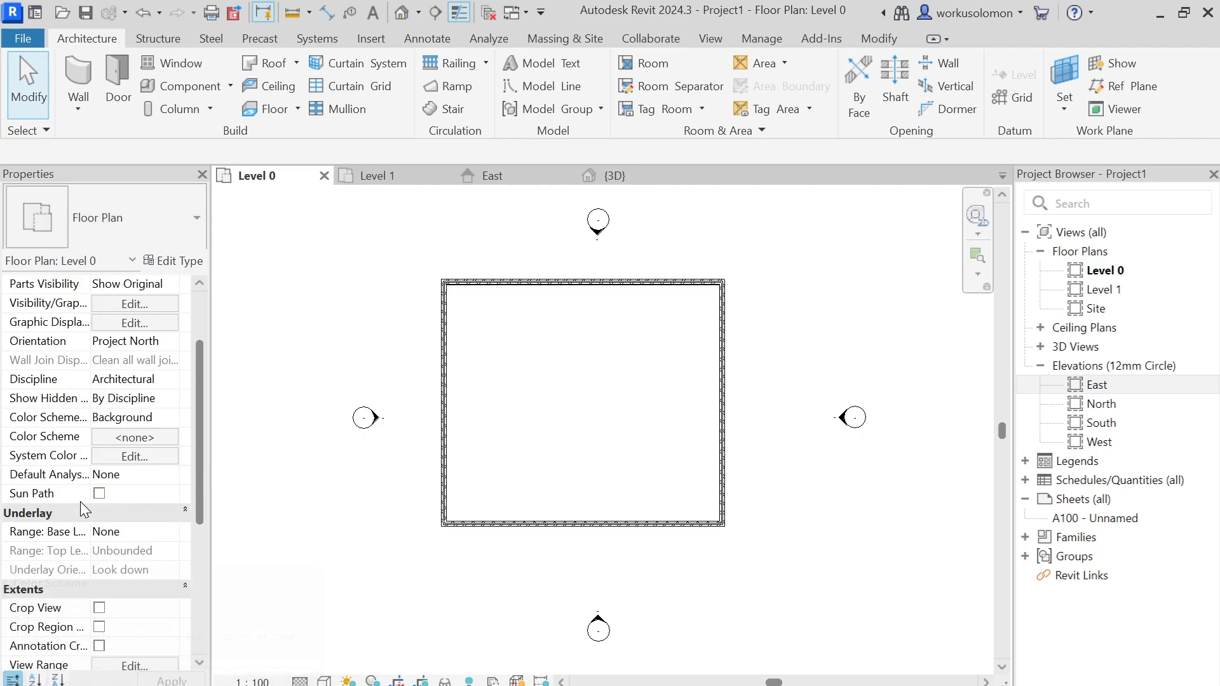
{"action": "scroll", "coordinate": [101, 342], "scroll_direction": "down", "scroll_amount": 4}
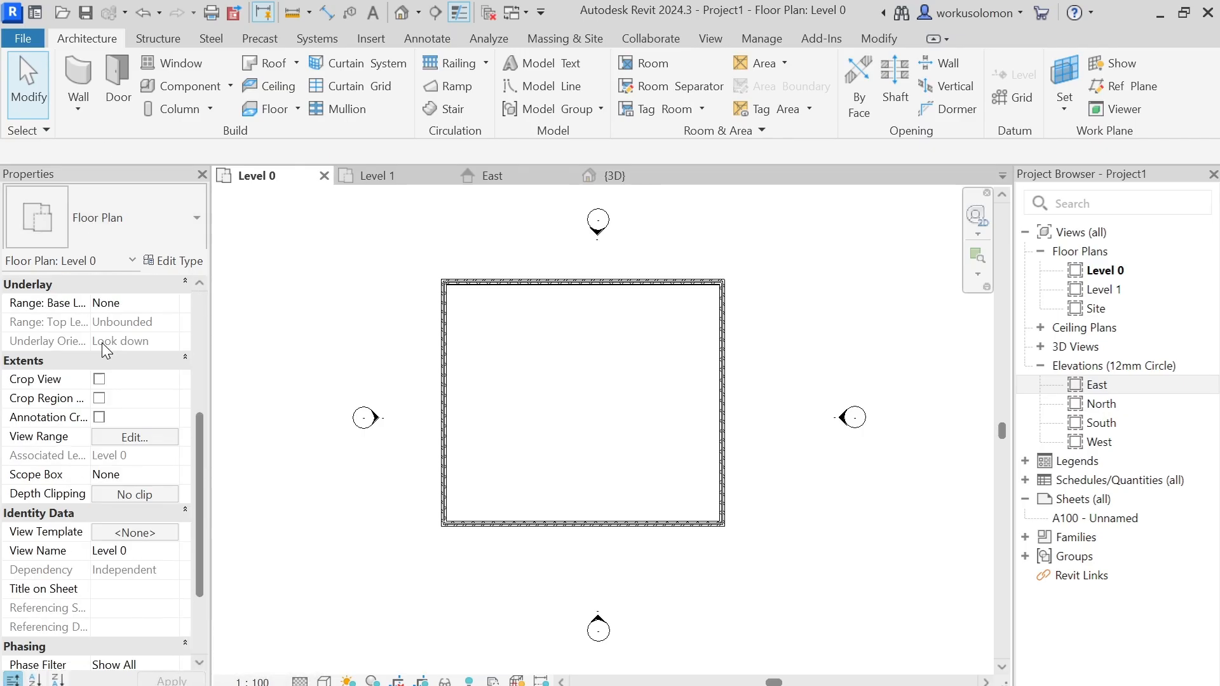
{"action": "scroll", "coordinate": [71, 494], "scroll_direction": "up", "scroll_amount": 5}
{"action": "scroll", "coordinate": [71, 494], "scroll_direction": "up", "scroll_amount": 1}
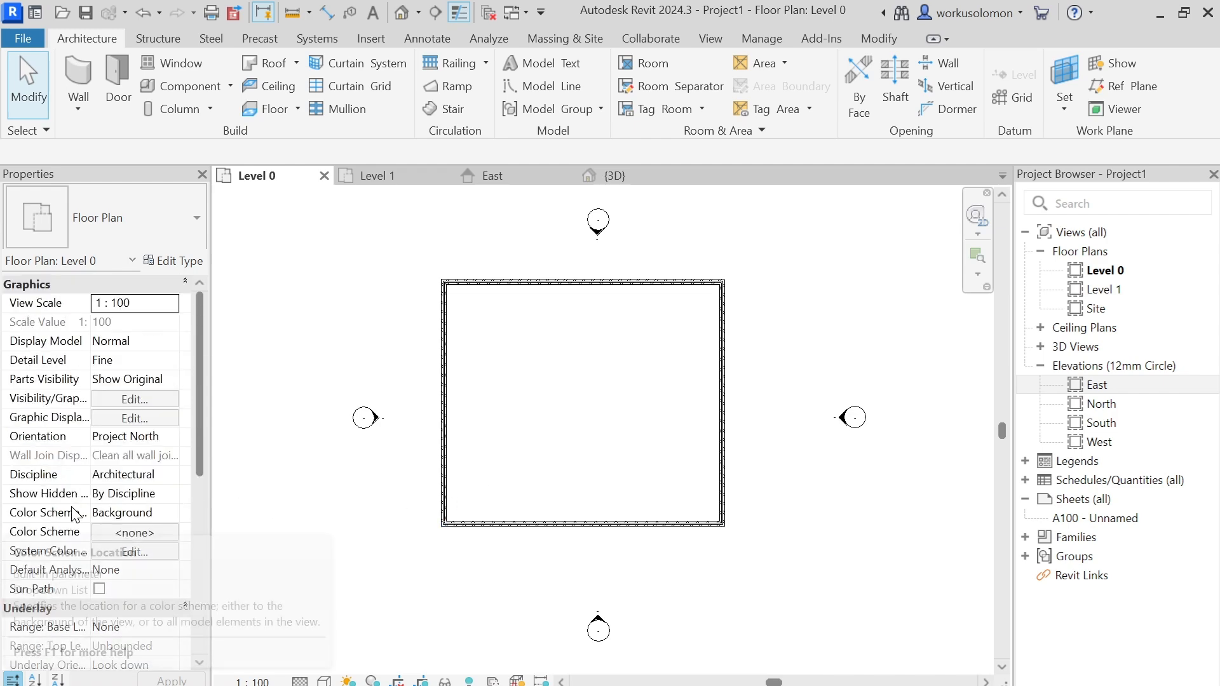
{"action": "scroll", "coordinate": [57, 553], "scroll_direction": "down", "scroll_amount": 5}
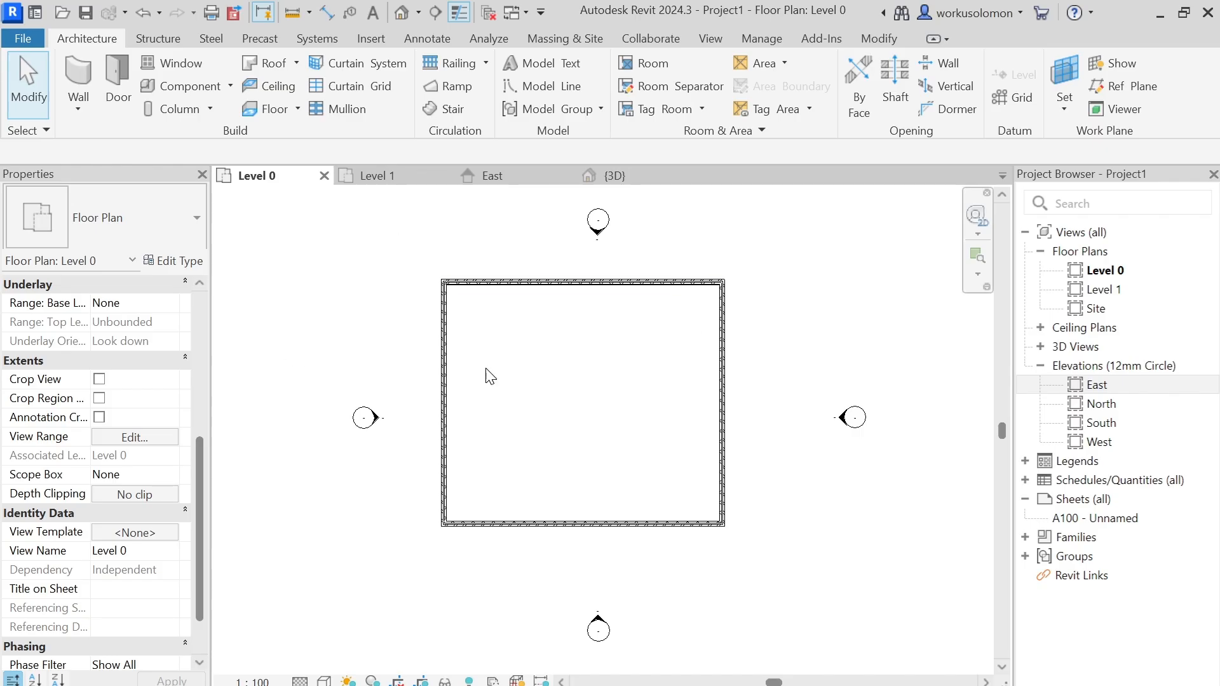
{"action": "scroll", "coordinate": [32, 516], "scroll_direction": "up", "scroll_amount": 4}
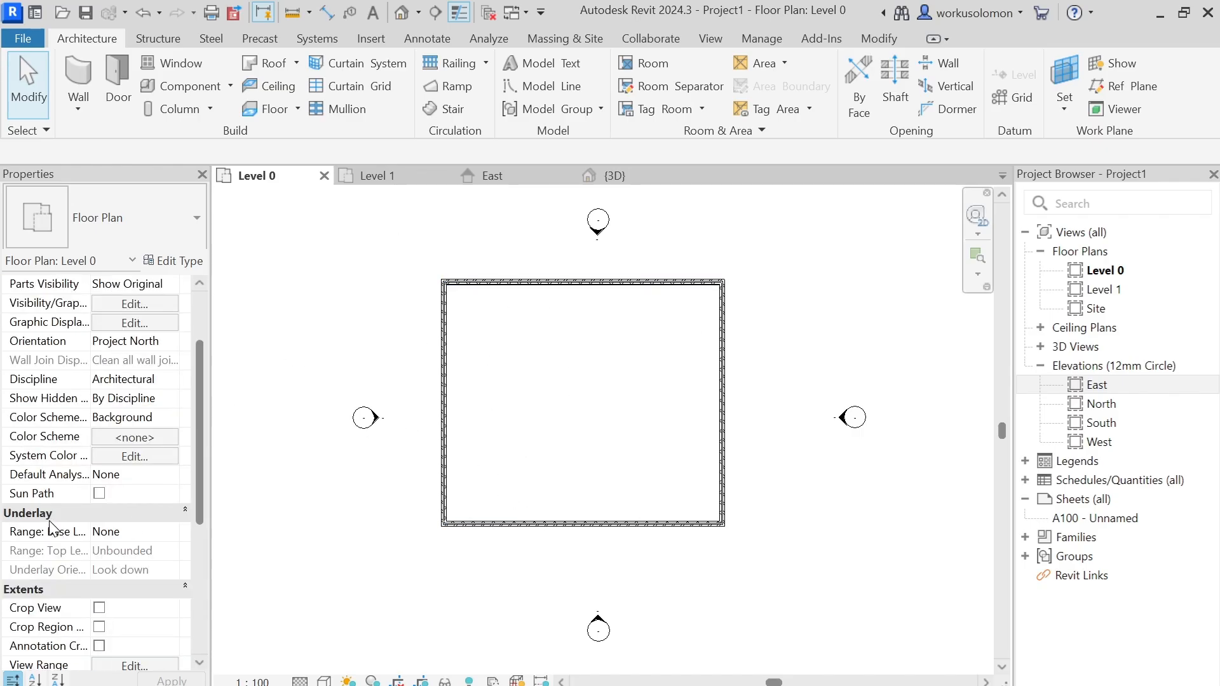
{"action": "scroll", "coordinate": [102, 473], "scroll_direction": "up", "scroll_amount": 3}
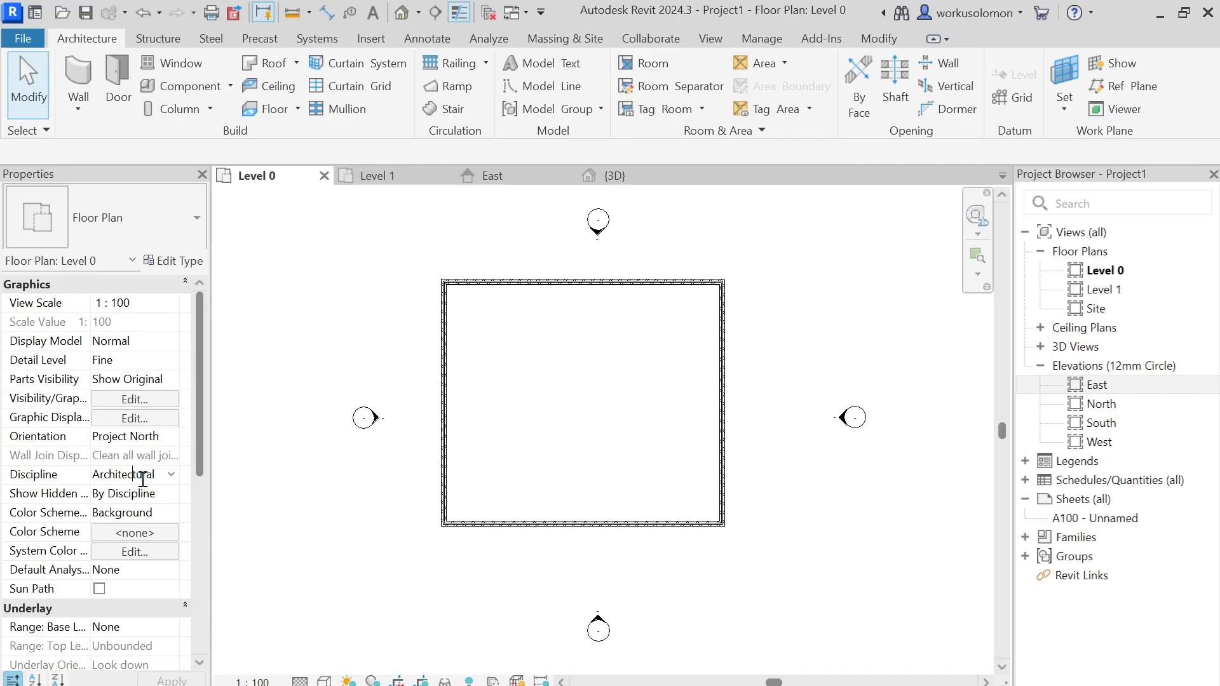
{"action": "left_click", "coordinate": [172, 475]}
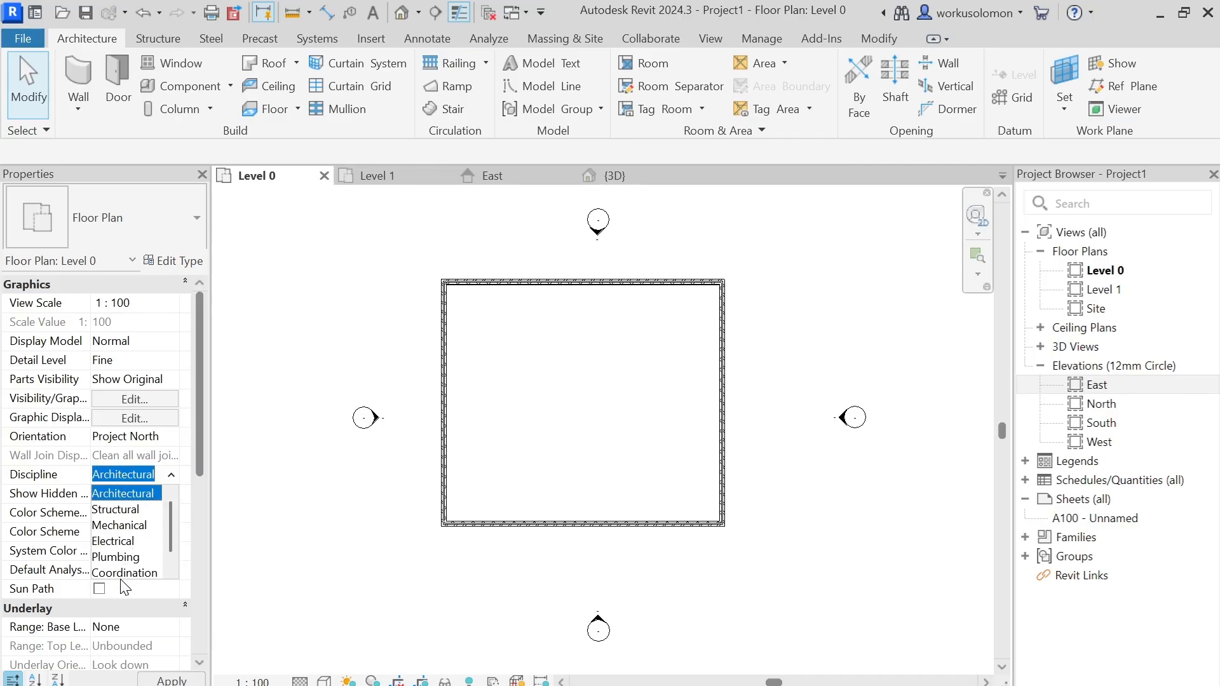
{"action": "left_click", "coordinate": [267, 510]}
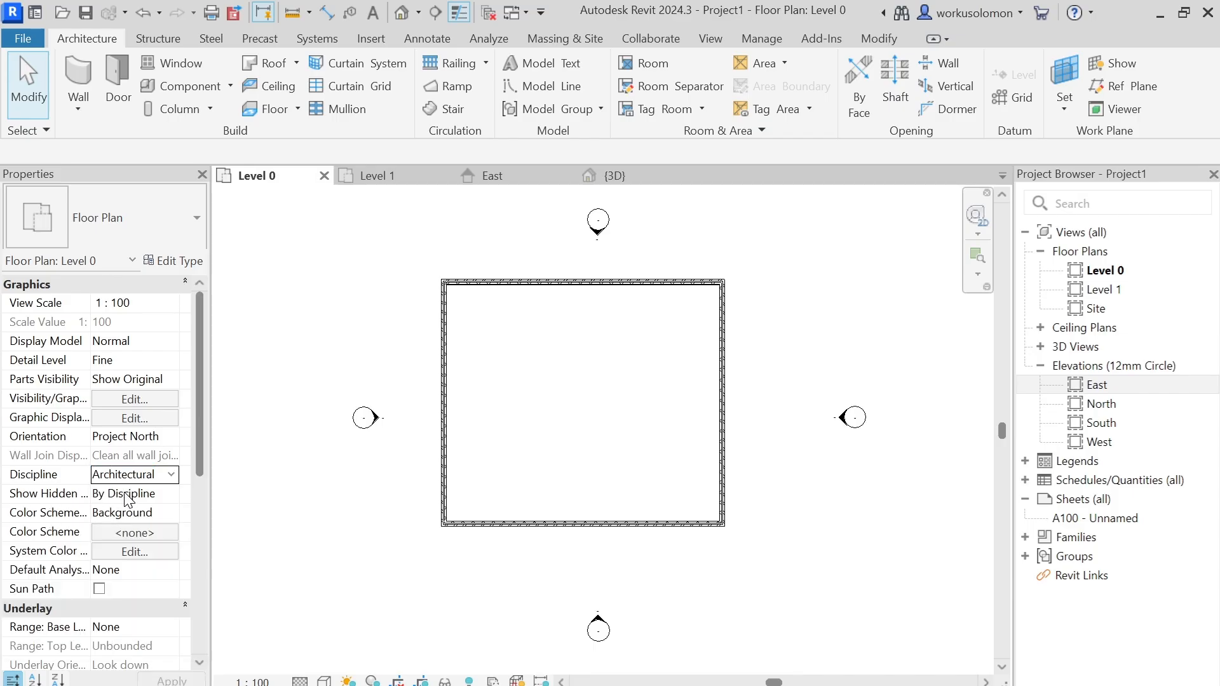
Set the Level 0 floor plan to show all hidden lines and review the other hidden-line options.
{"action": "left_click", "coordinate": [172, 495]}
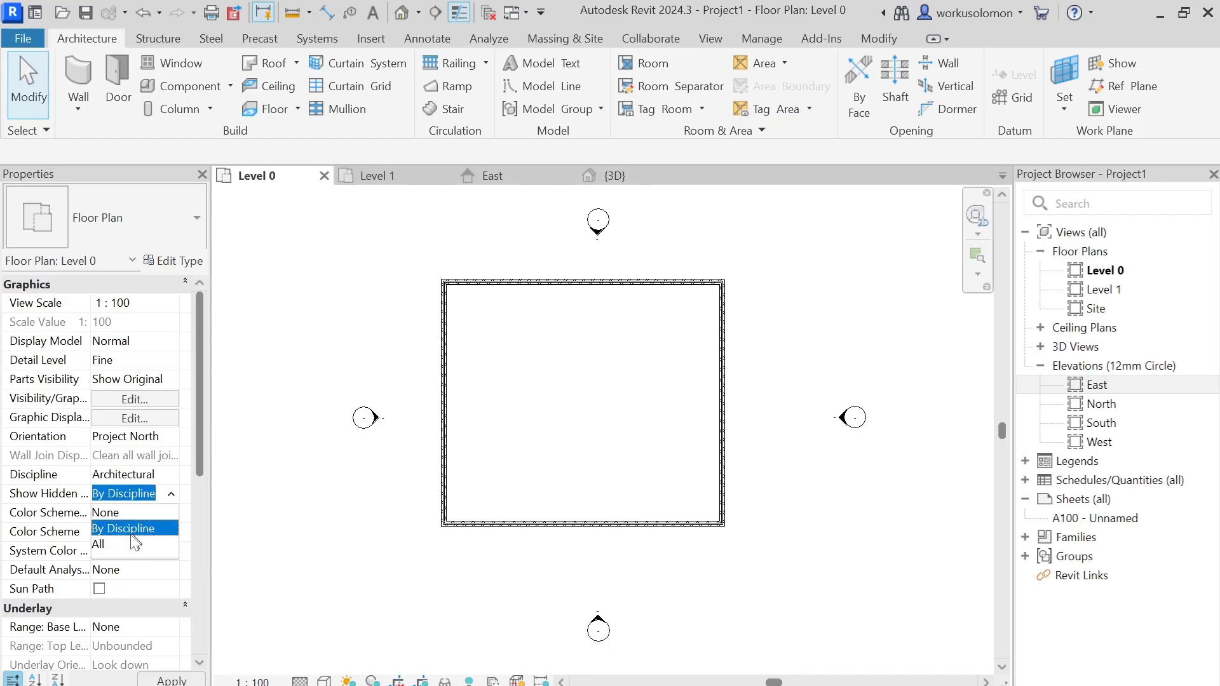
{"action": "left_click", "coordinate": [115, 545]}
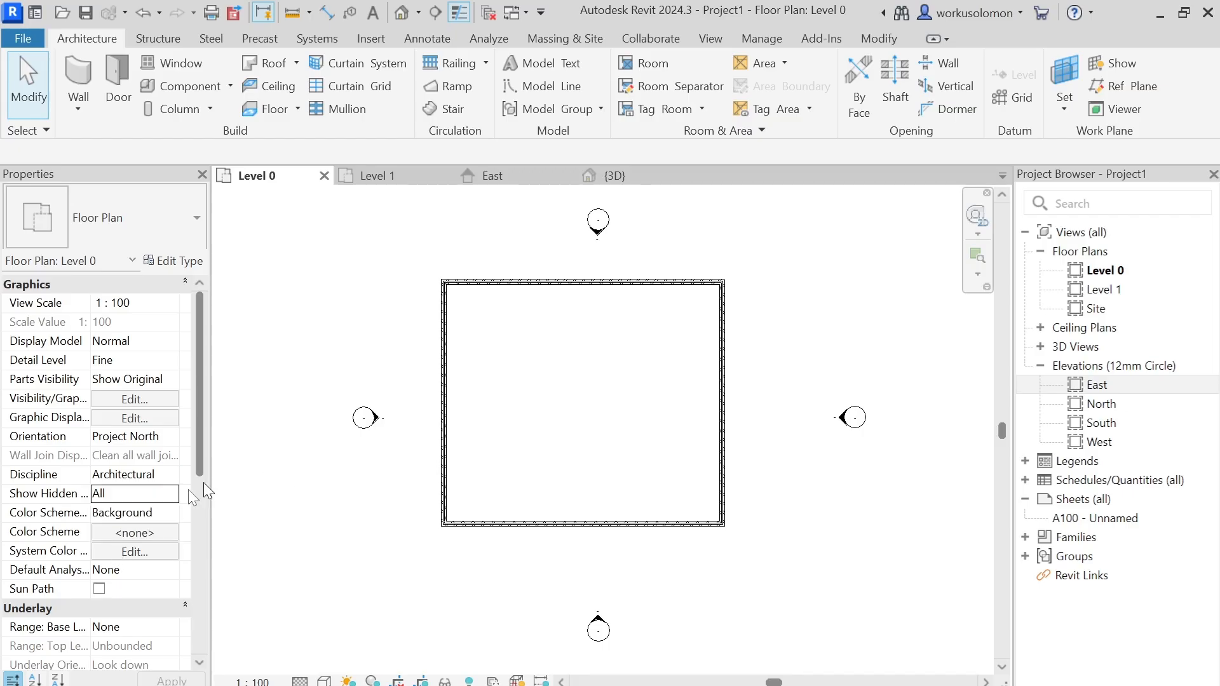
{"action": "left_click", "coordinate": [125, 493]}
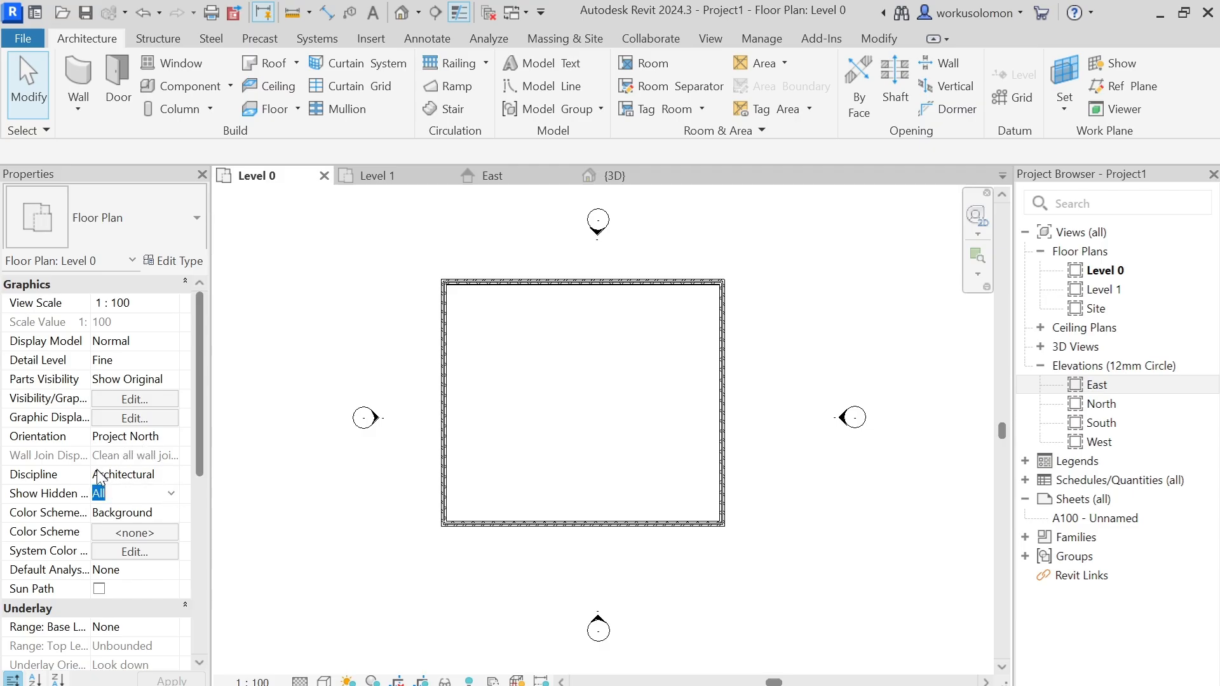
{"action": "left_click", "coordinate": [176, 493]}
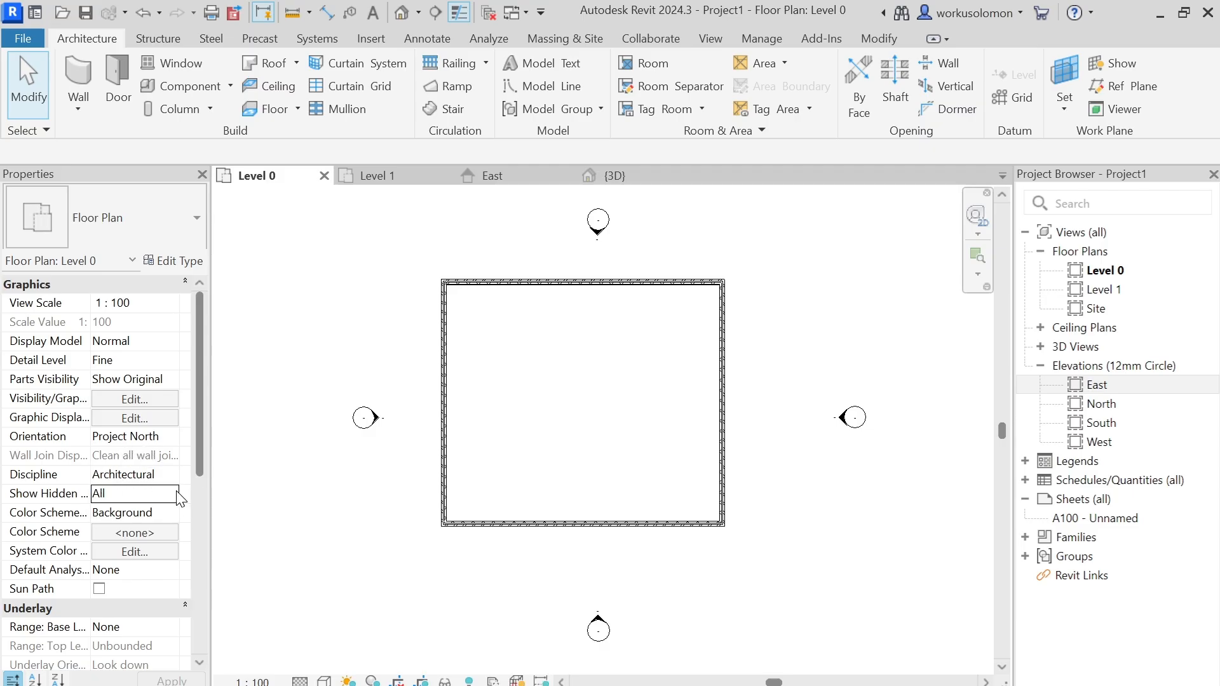
{"action": "left_click", "coordinate": [171, 493]}
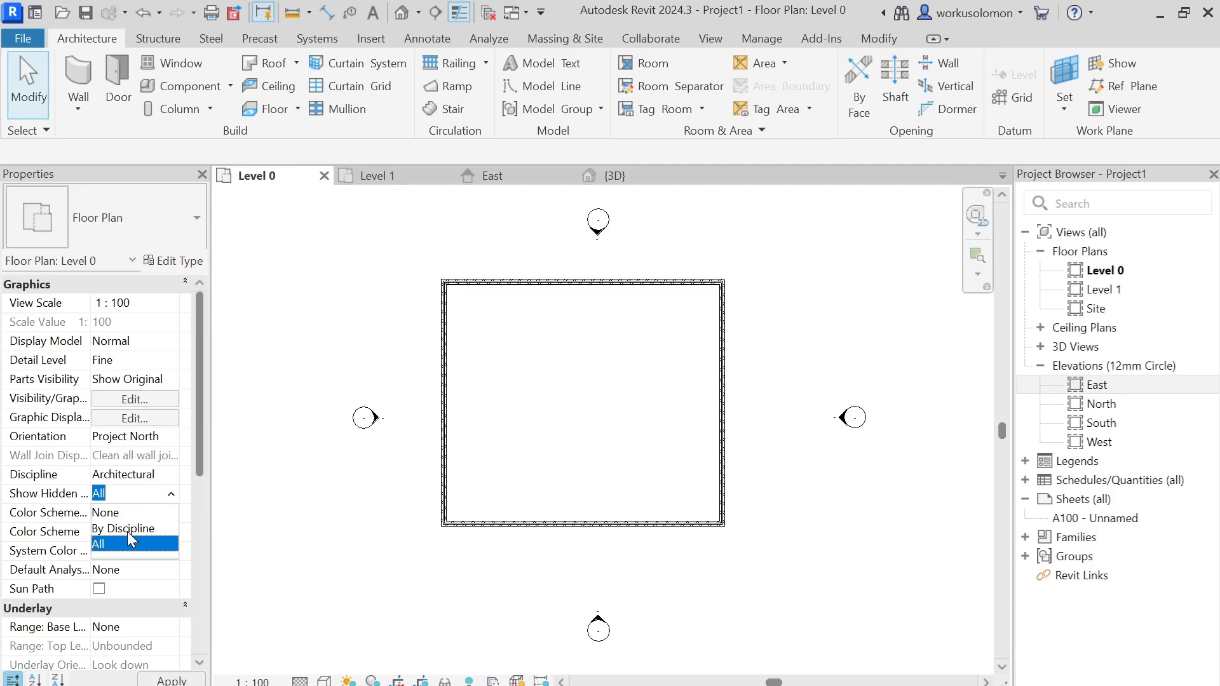
{"action": "left_click", "coordinate": [248, 533]}
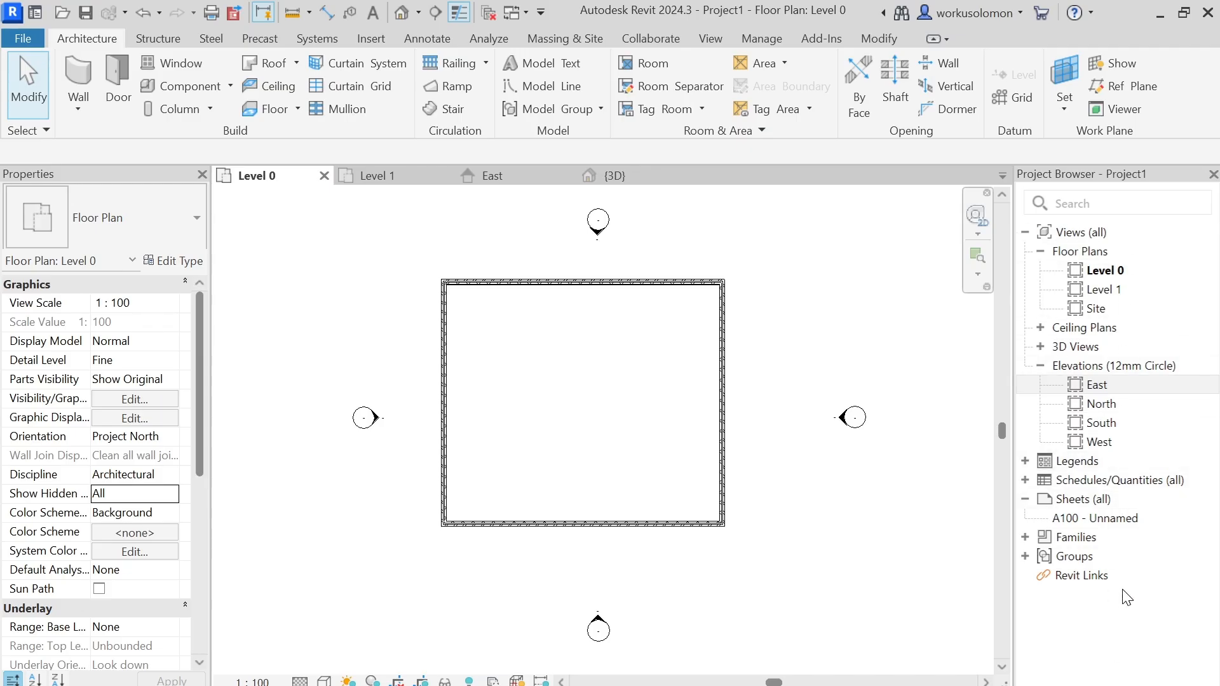
View the Level 1 floor plan, followed by the East elevation with its levels.
{"action": "left_click", "coordinate": [1100, 293]}
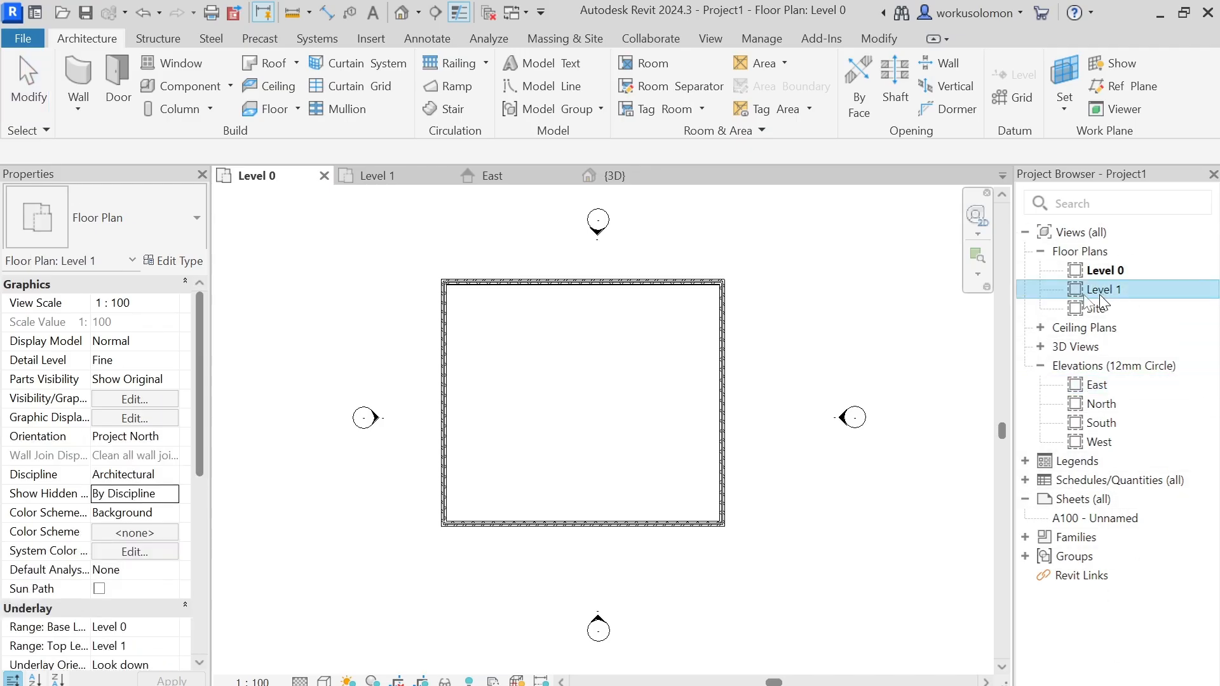
{"action": "double_click", "coordinate": [1102, 303]}
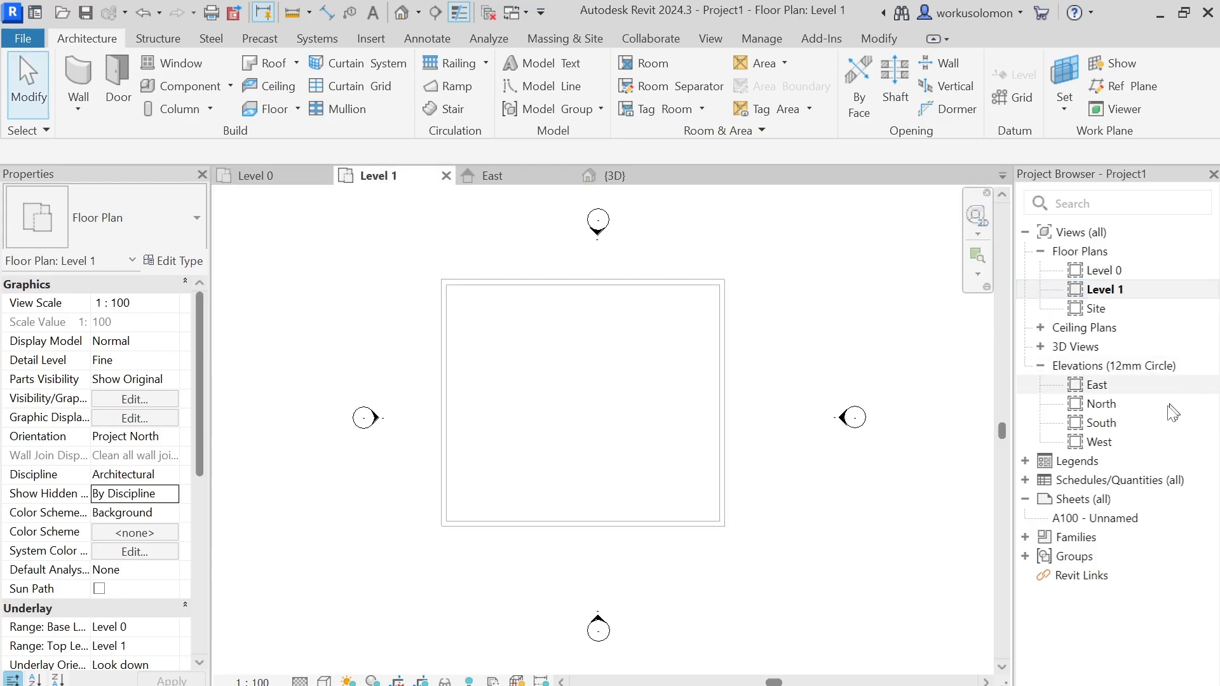
{"action": "left_click", "coordinate": [500, 176]}
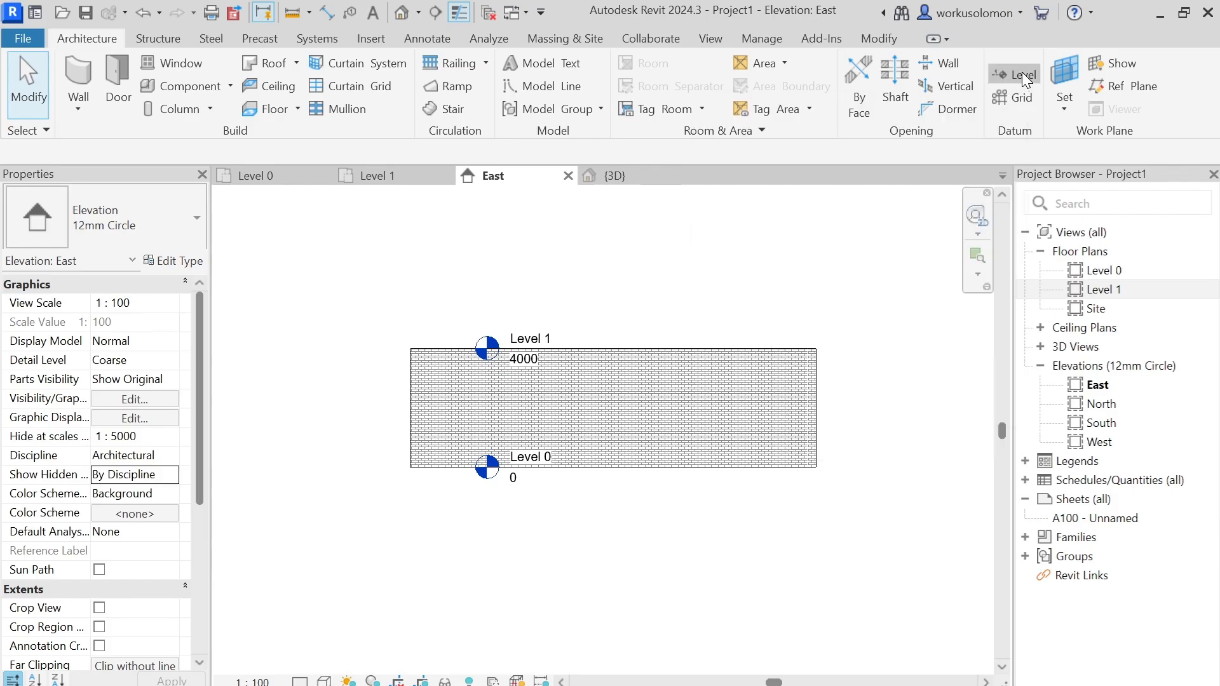
Add a level at elevation 8000 across the building's width in the East elevation, 4000 above Level 1.
{"action": "left_click", "coordinate": [1022, 73]}
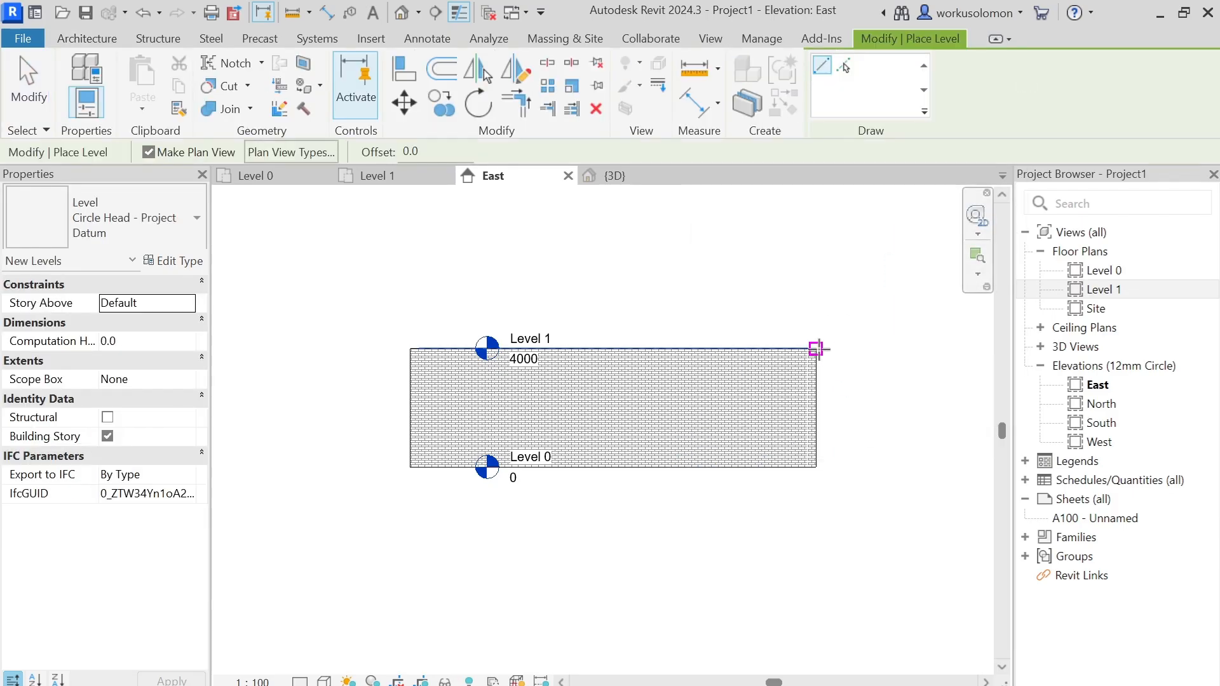
{"action": "left_click", "coordinate": [812, 230]}
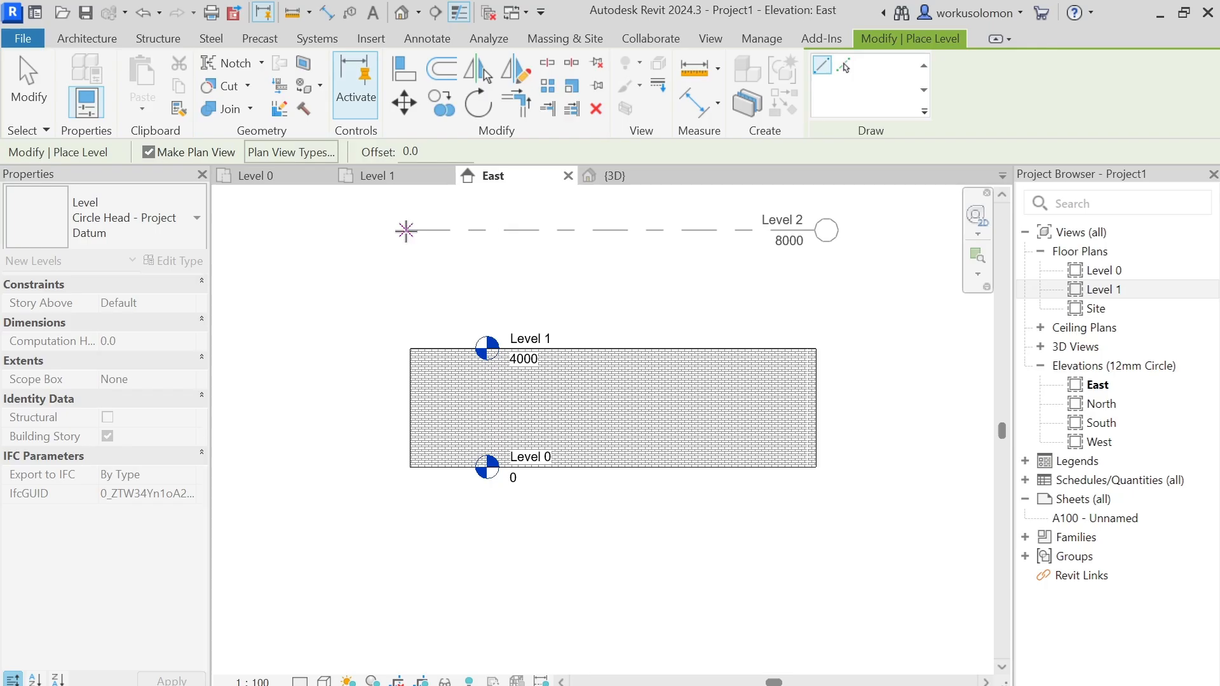
{"action": "left_click", "coordinate": [407, 230]}
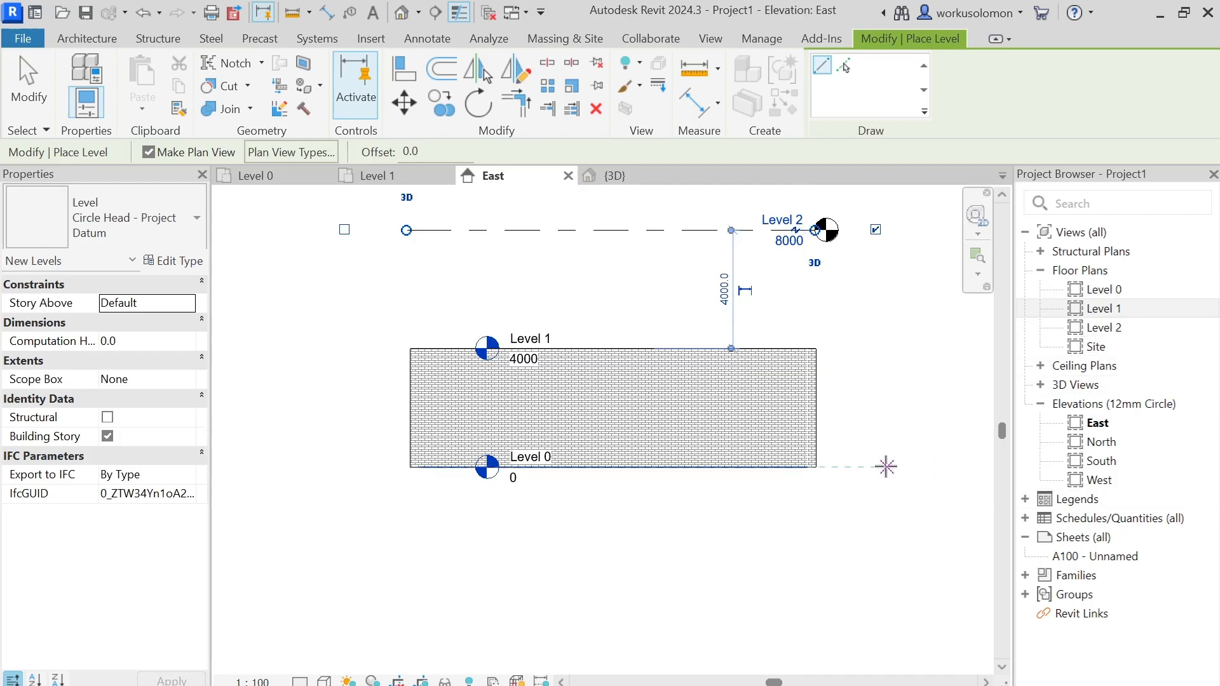
{"action": "key", "text": "Escape"}
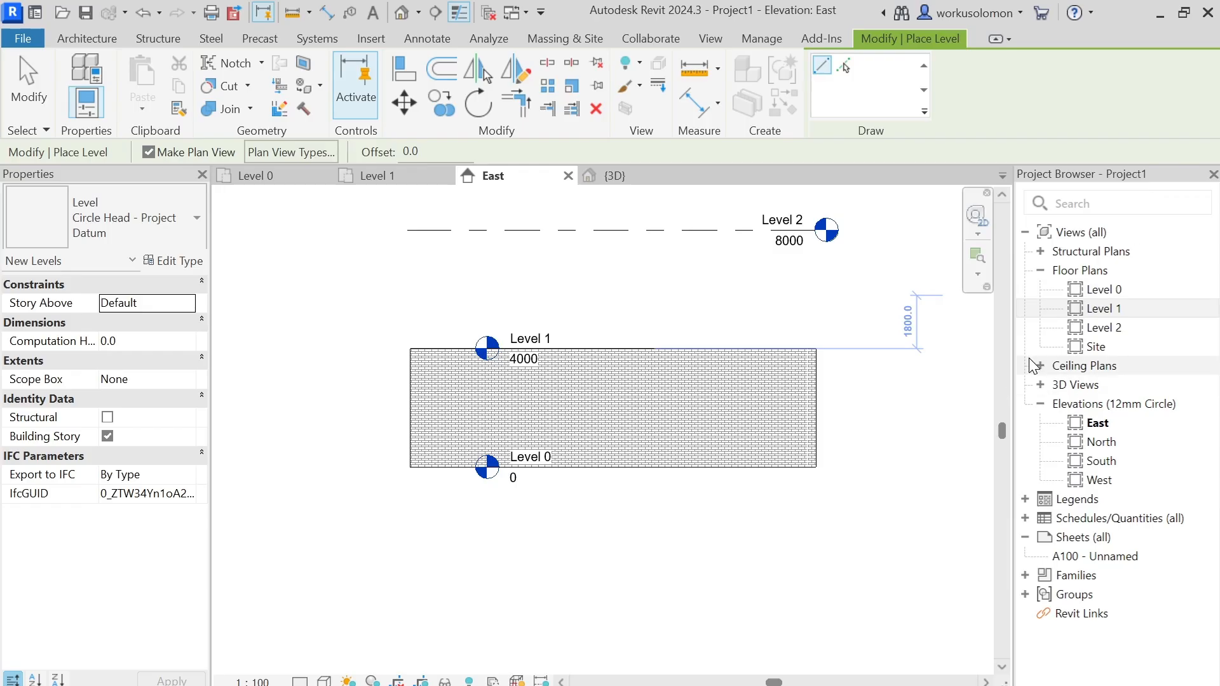
{"action": "key", "text": "Escape"}
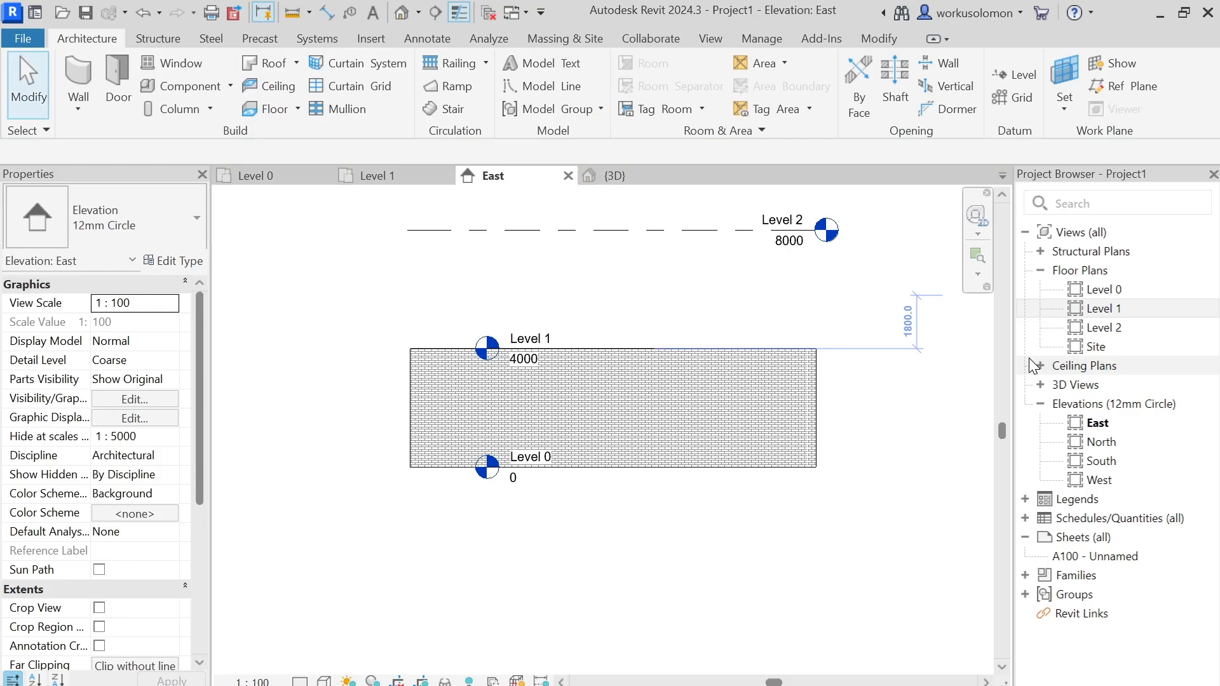
In the Level 2 floor plan, draw a closed rectangle of four exterior walls, about 14300 by 11300 mm.
{"action": "double_click", "coordinate": [1117, 329]}
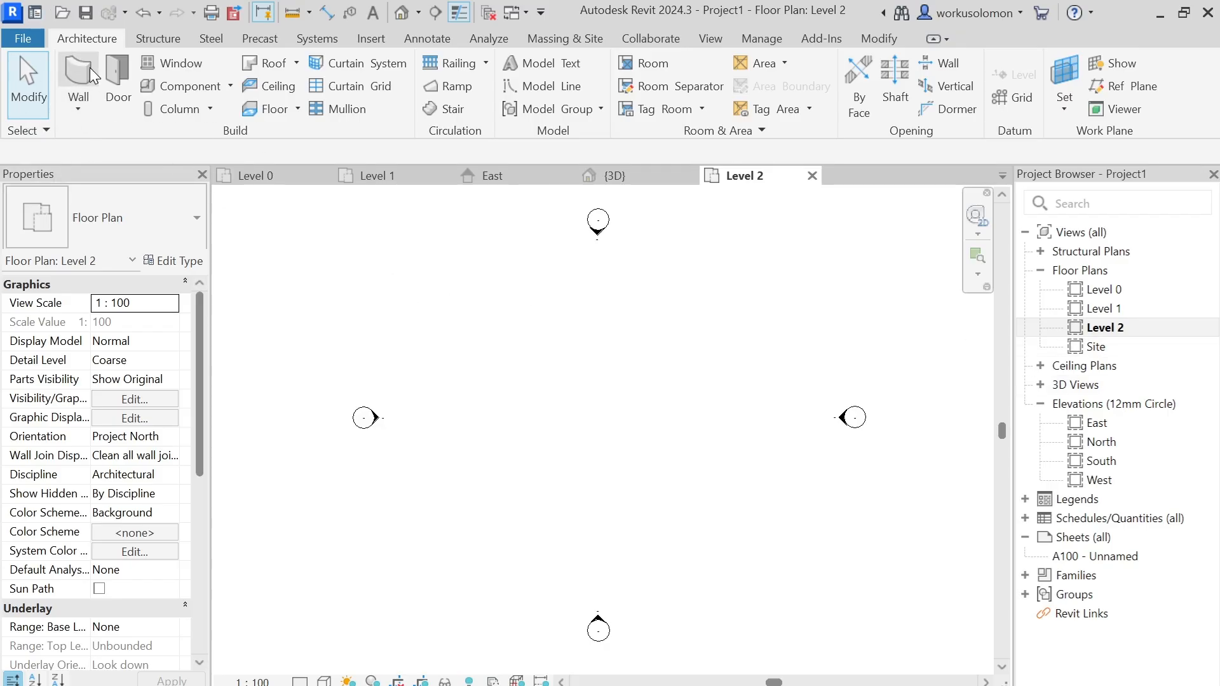
{"action": "key", "text": "w"}
{"action": "key", "text": "a"}
{"action": "left_click", "coordinate": [469, 294]}
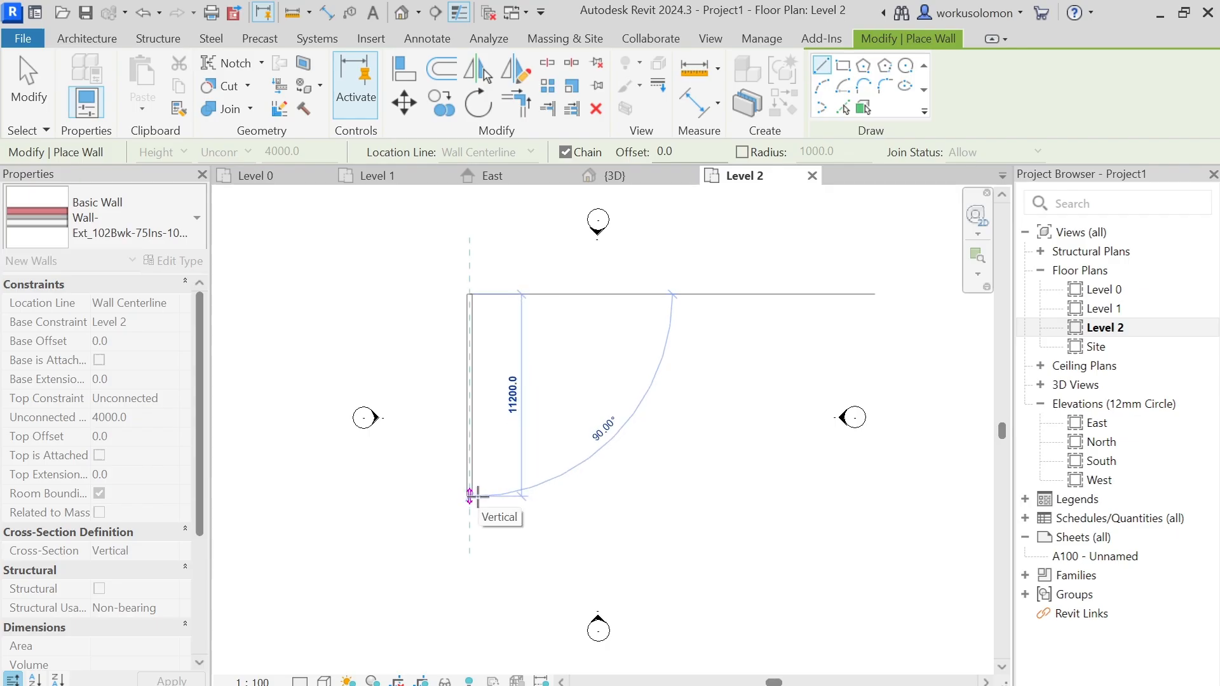
{"action": "left_click", "coordinate": [469, 497]}
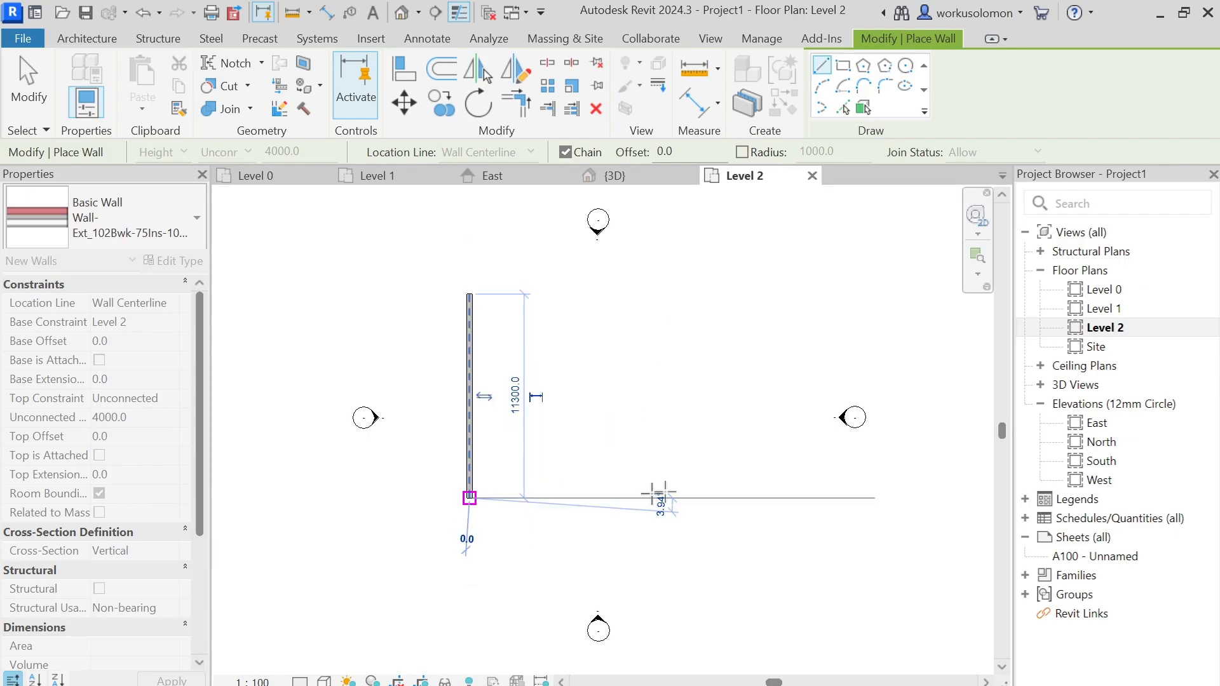
{"action": "left_click", "coordinate": [728, 498]}
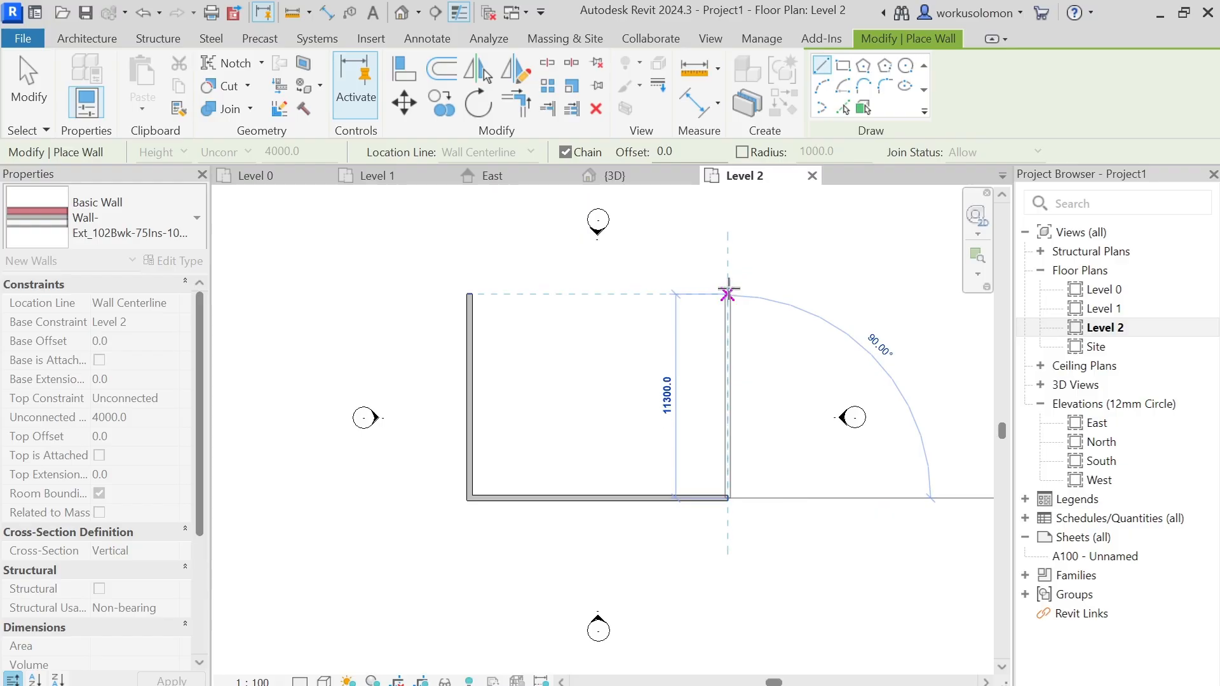
{"action": "left_click", "coordinate": [728, 294]}
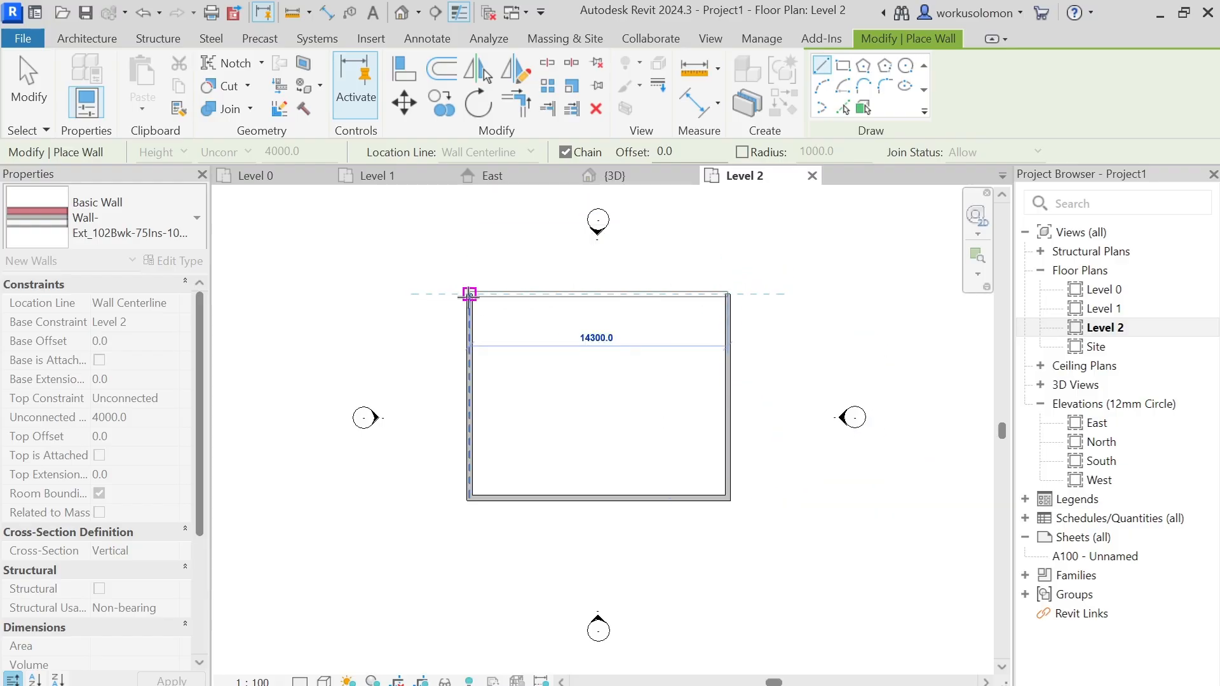
{"action": "left_click", "coordinate": [469, 295]}
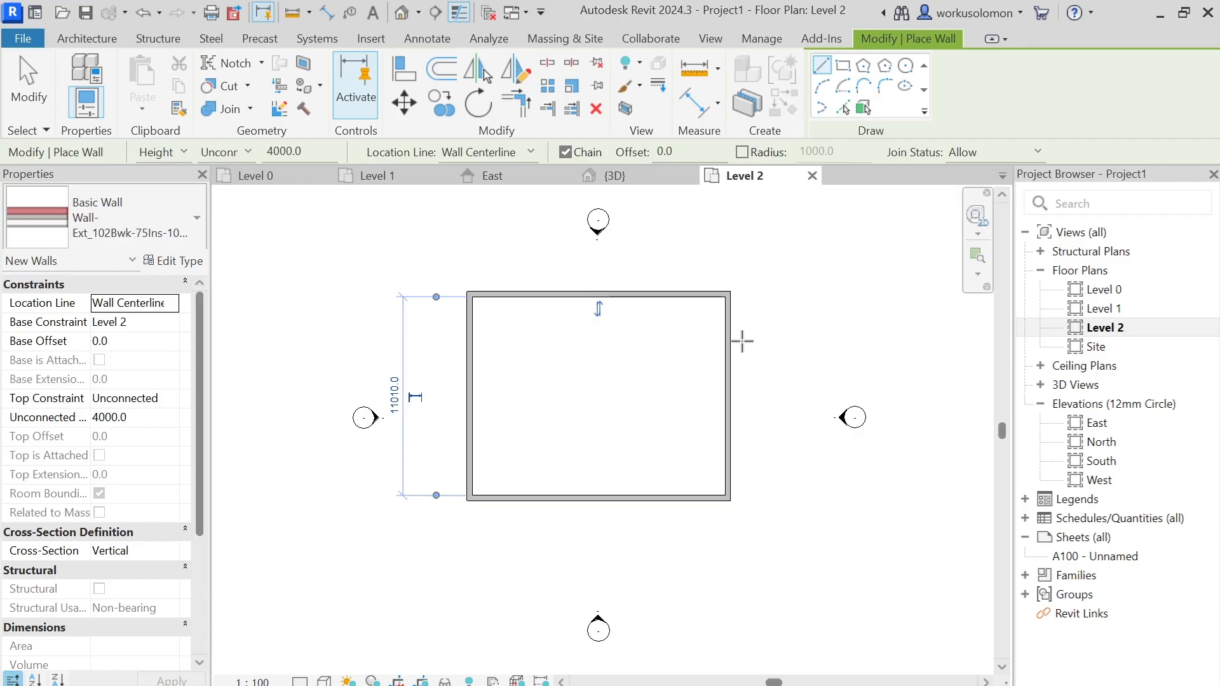
In the Level 0 plan, draw a vertical grid line about 2544 mm inside the west wall and a horizontal one about 2565 mm inside the north wall.
{"action": "left_click", "coordinate": [257, 178]}
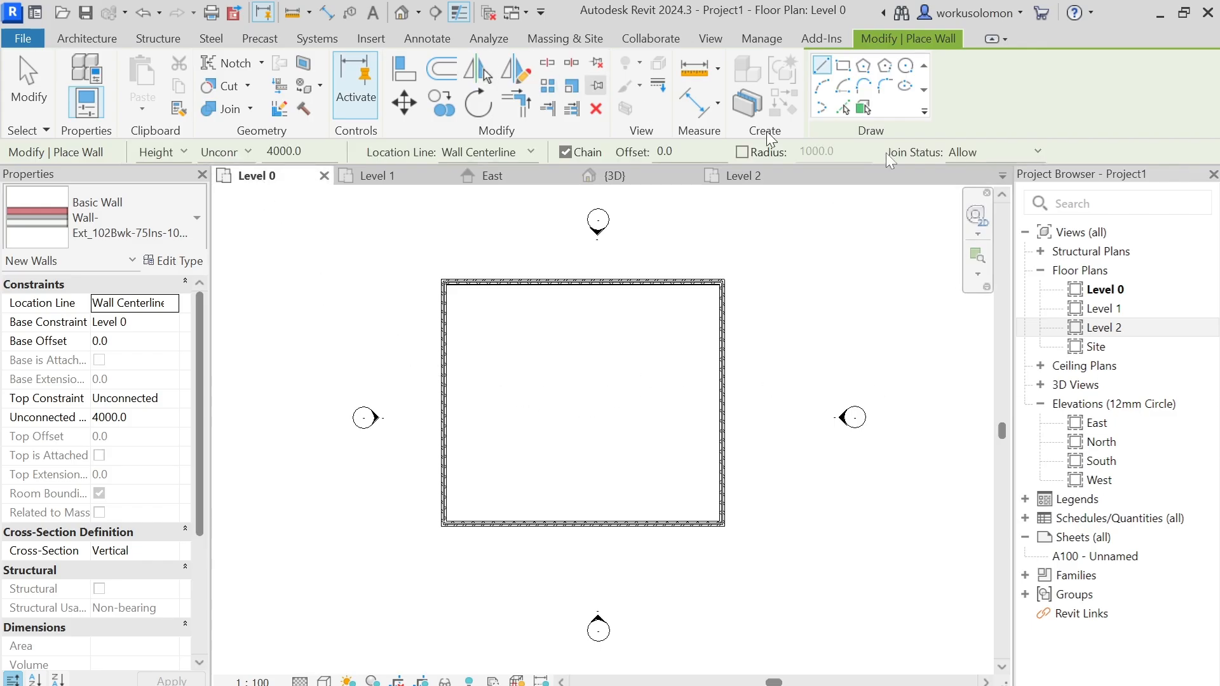
{"action": "left_click", "coordinate": [87, 38]}
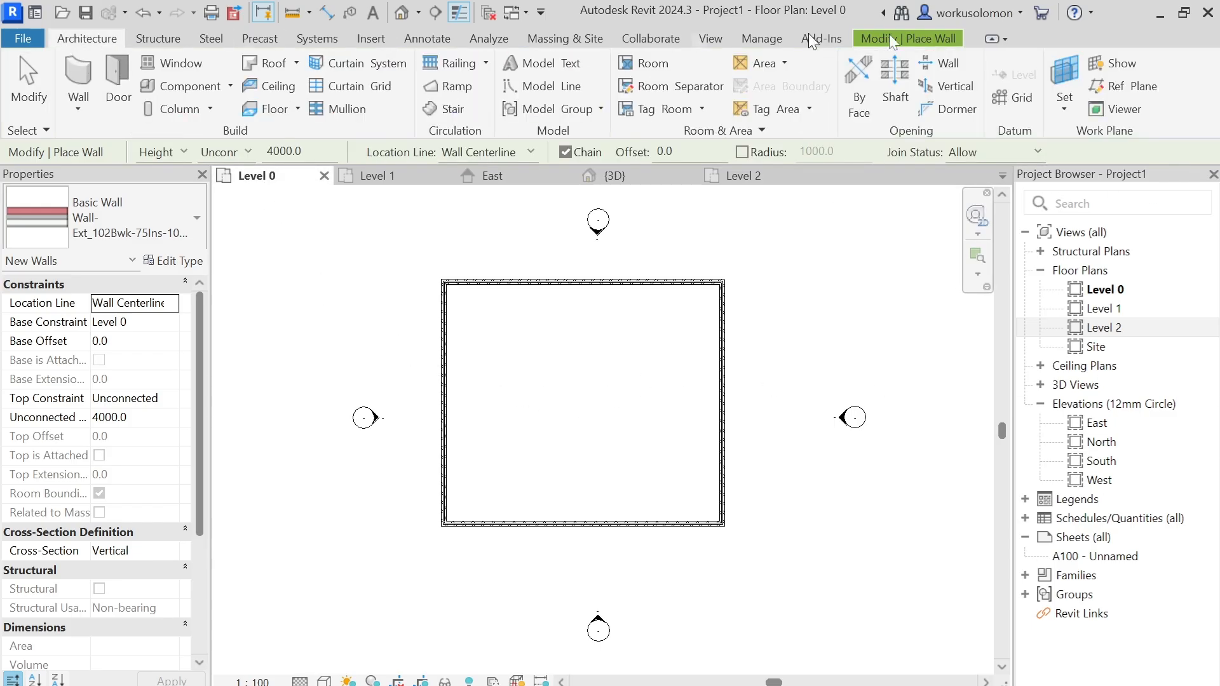
{"action": "key", "text": "g"}
{"action": "key", "text": "r"}
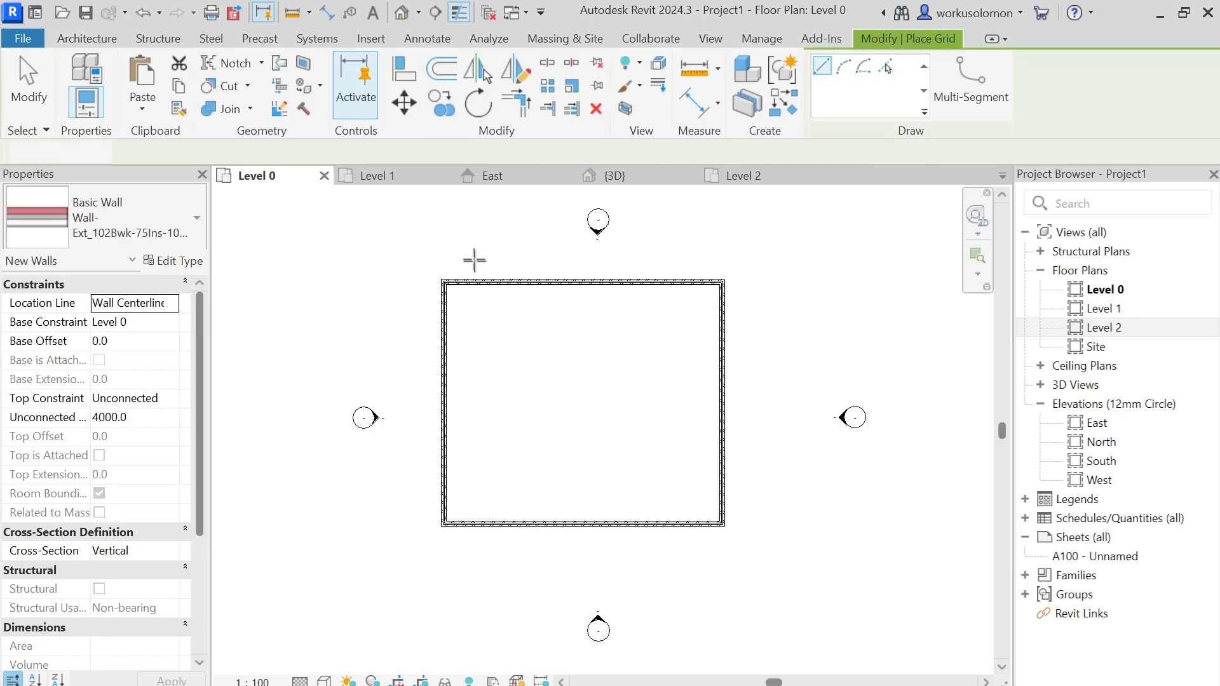
{"action": "left_click", "coordinate": [492, 234]}
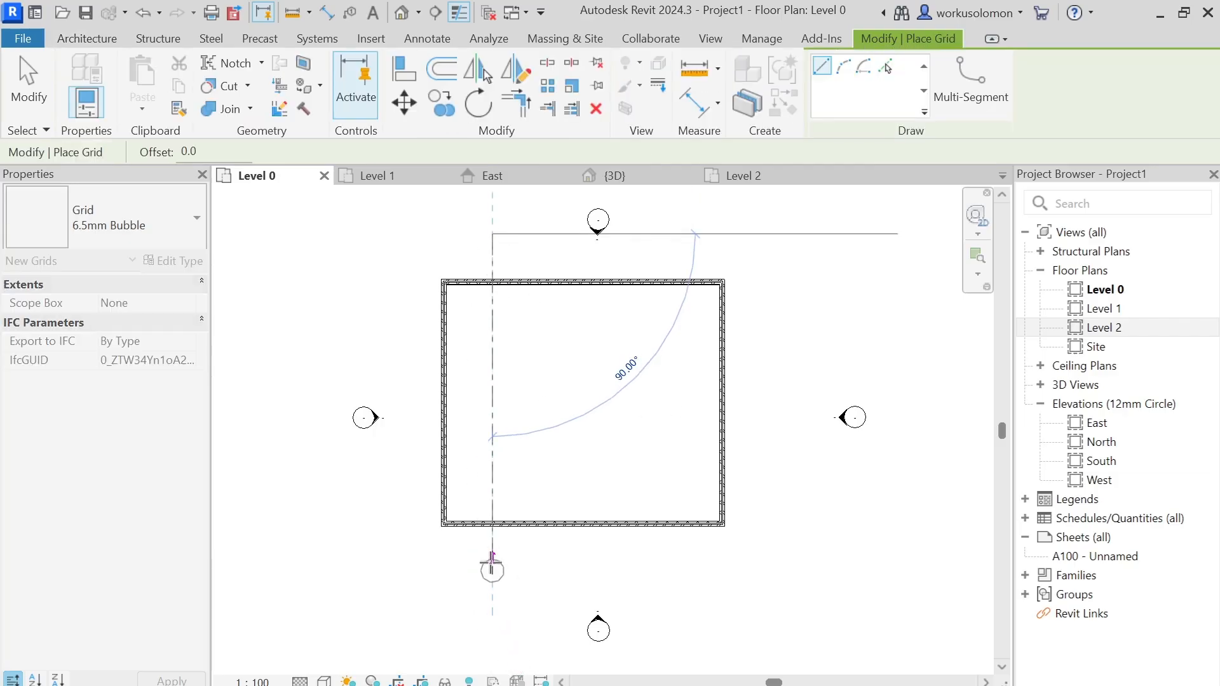
{"action": "left_click", "coordinate": [493, 565]}
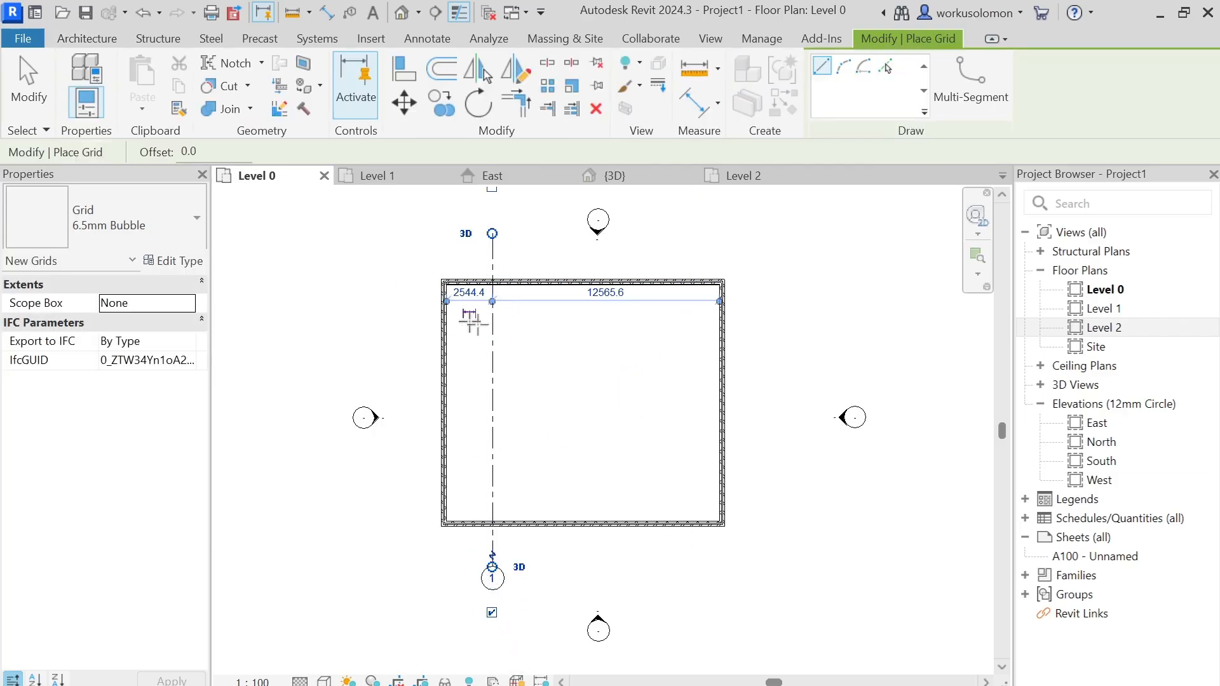
{"action": "left_click", "coordinate": [379, 330]}
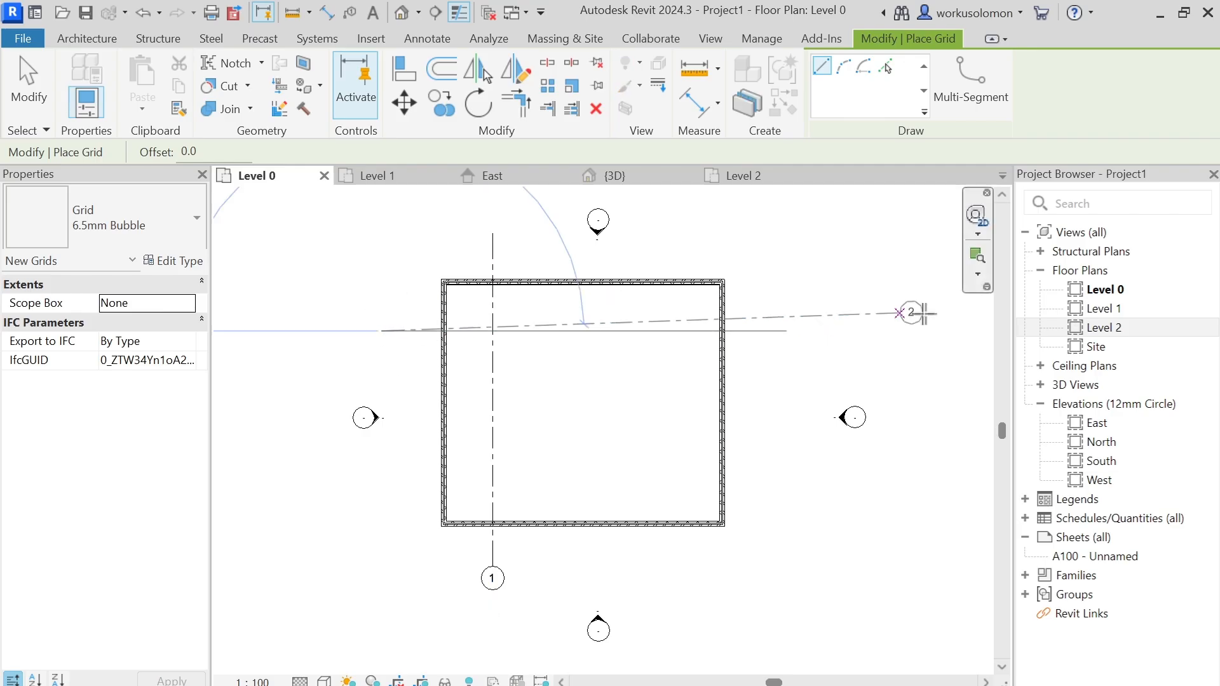
{"action": "left_click", "coordinate": [803, 331]}
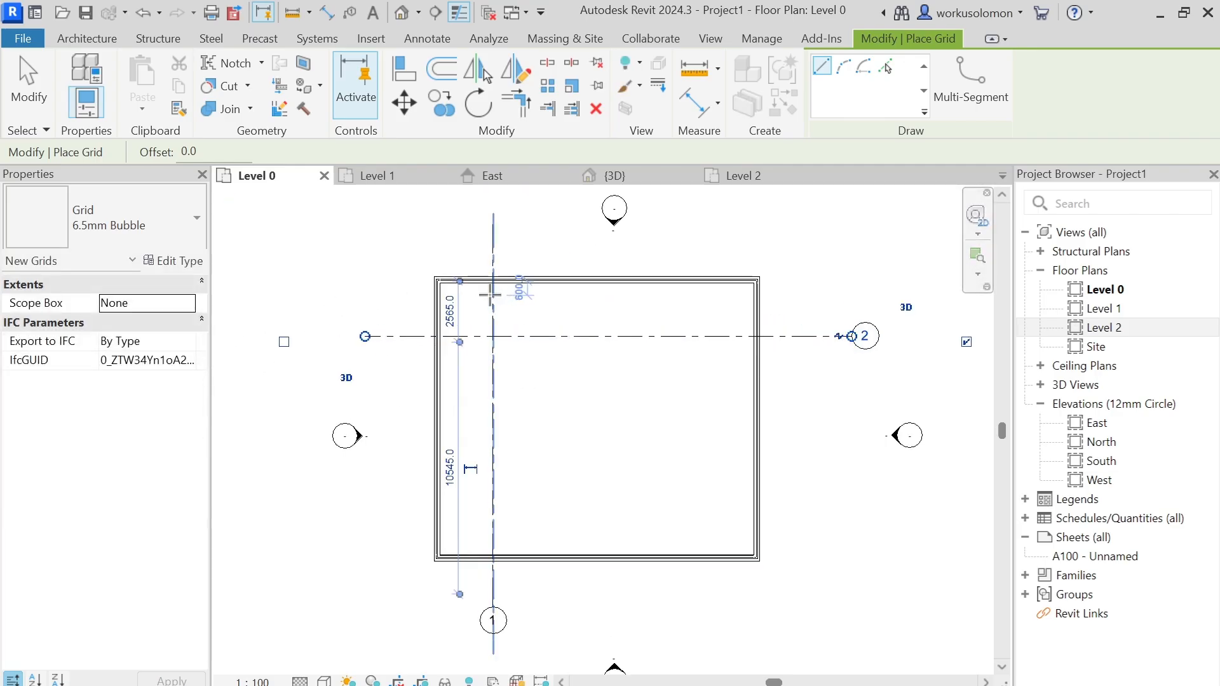
Draw a horizontal grid line along the north wall, extending slightly past both building corners.
{"action": "scroll", "coordinate": [466, 289], "scroll_direction": "up", "scroll_amount": 4}
{"action": "left_click", "coordinate": [307, 263]}
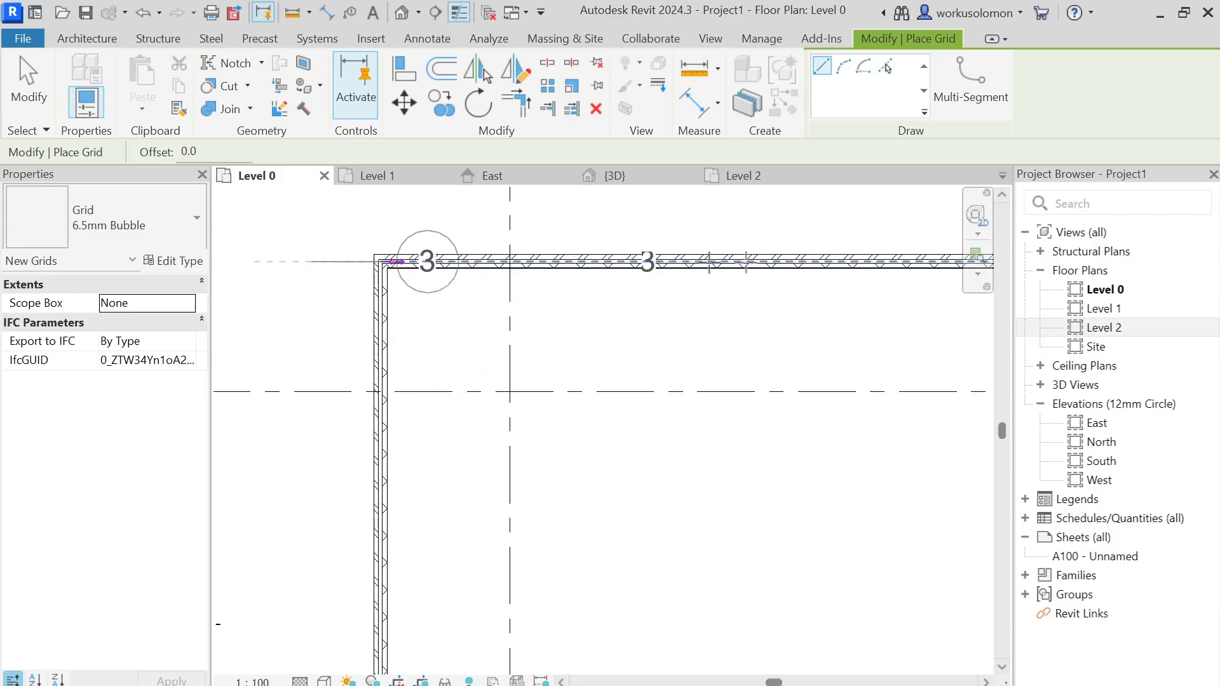
{"action": "scroll", "coordinate": [877, 264], "scroll_direction": "down", "scroll_amount": 4}
{"action": "scroll", "coordinate": [924, 267], "scroll_direction": "down", "scroll_amount": 3}
{"action": "scroll", "coordinate": [925, 264], "scroll_direction": "up", "scroll_amount": 6}
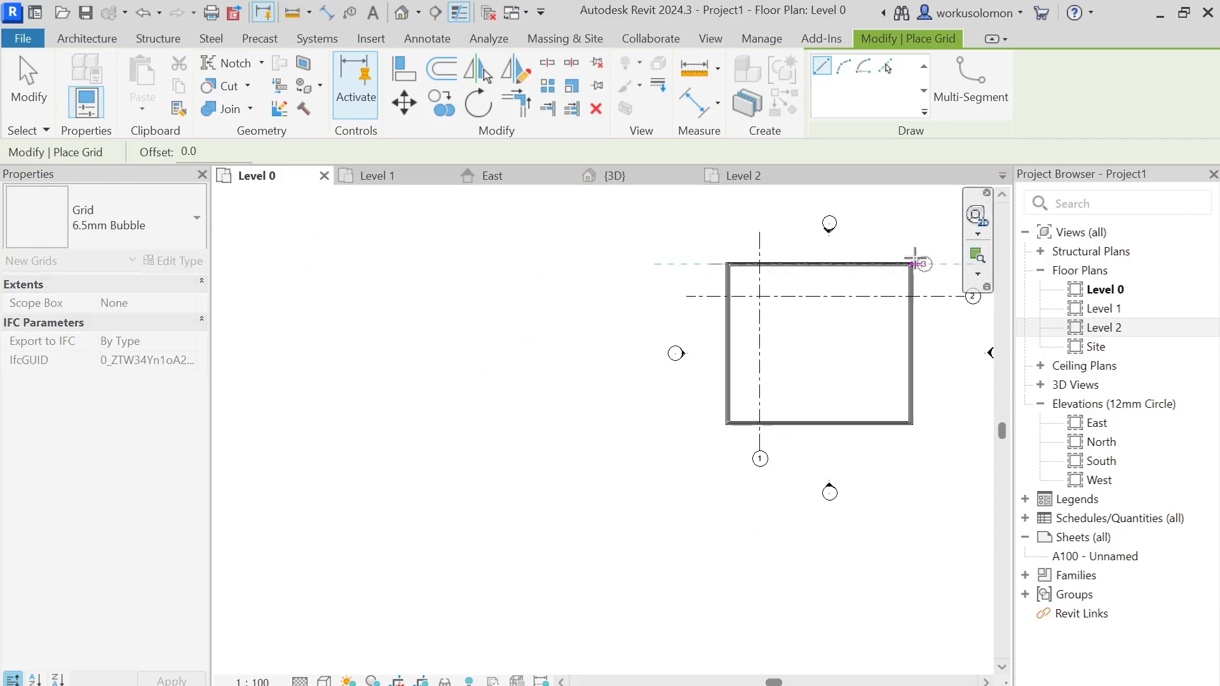
{"action": "left_click", "coordinate": [937, 273]}
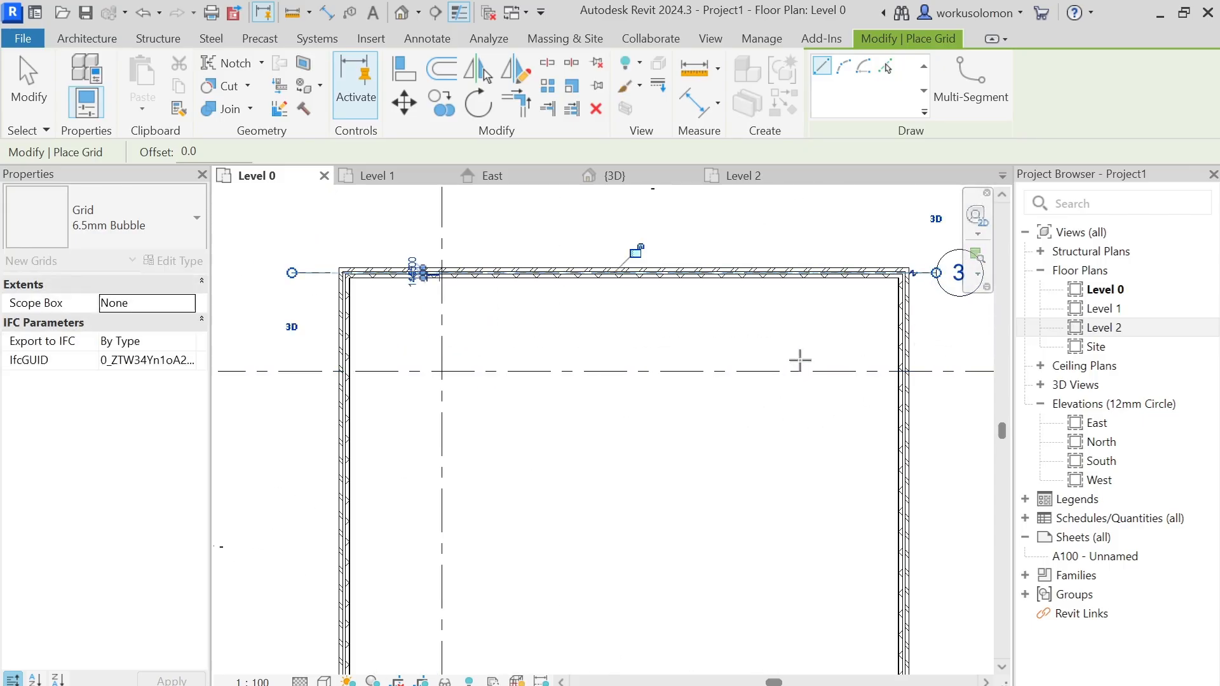
Draw a vertical grid line along the east wall, extending past its north and south ends.
{"action": "scroll", "coordinate": [799, 360], "scroll_direction": "down", "scroll_amount": 2}
{"action": "scroll", "coordinate": [856, 240], "scroll_direction": "up", "scroll_amount": 1}
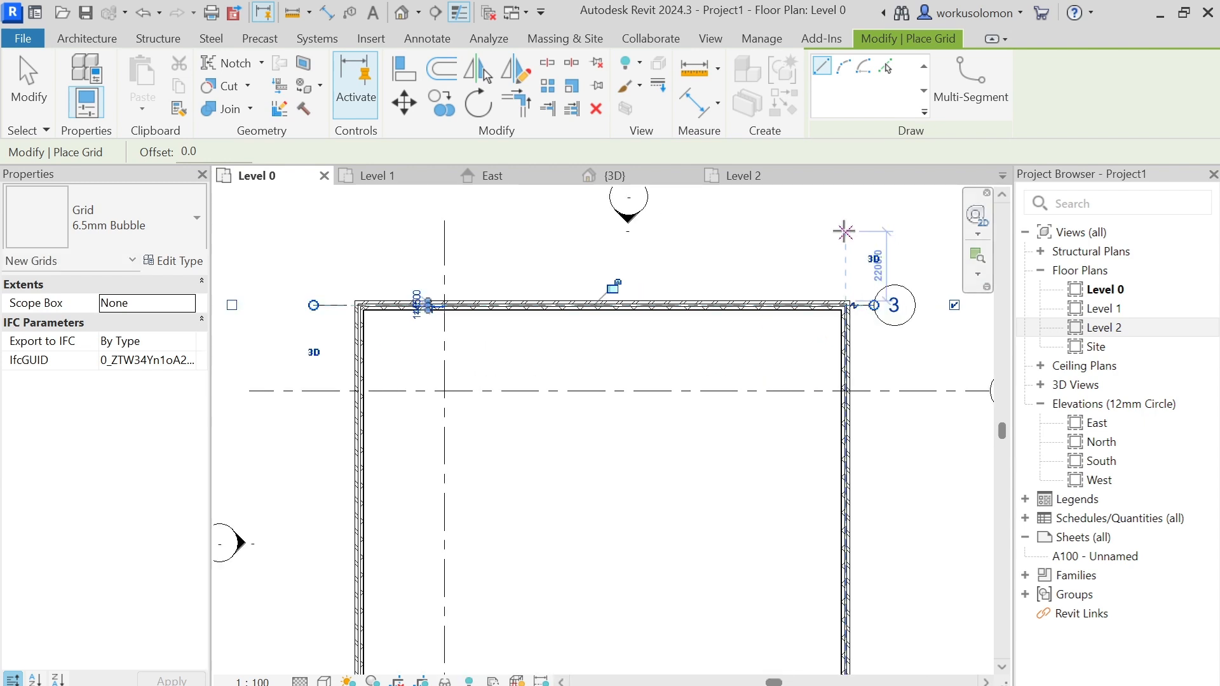
{"action": "left_click", "coordinate": [845, 231]}
{"action": "scroll", "coordinate": [801, 533], "scroll_direction": "down", "scroll_amount": 5}
{"action": "scroll", "coordinate": [826, 559], "scroll_direction": "up", "scroll_amount": 6}
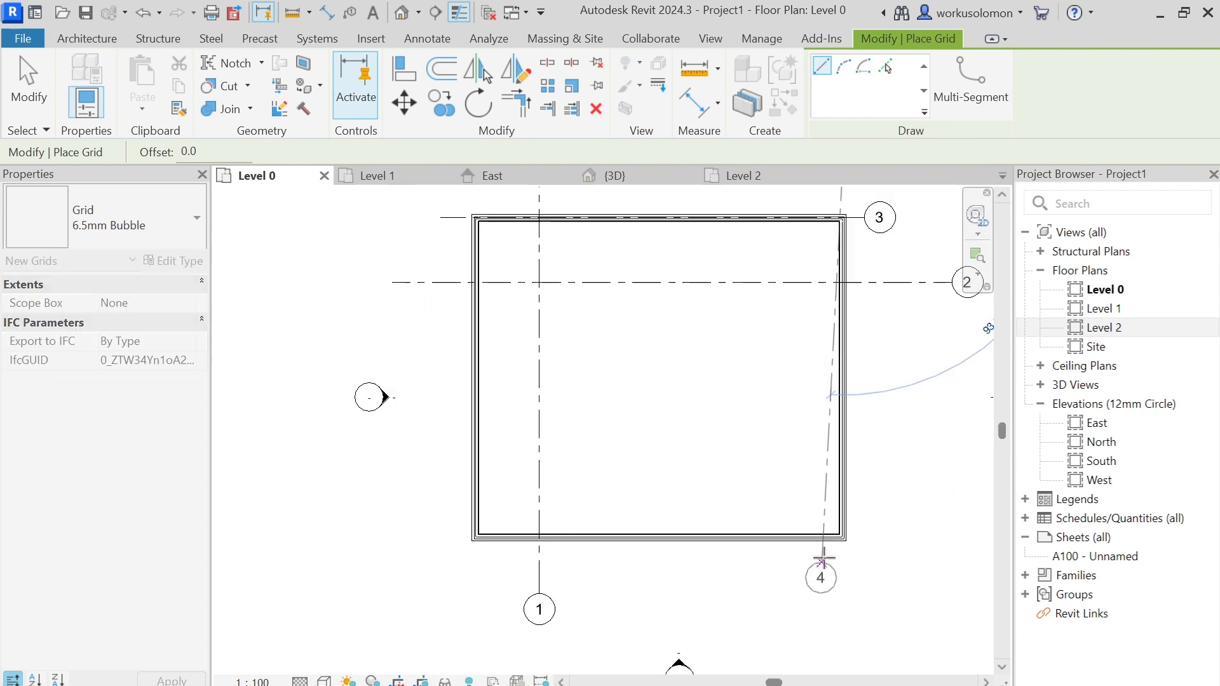
{"action": "left_click", "coordinate": [863, 550]}
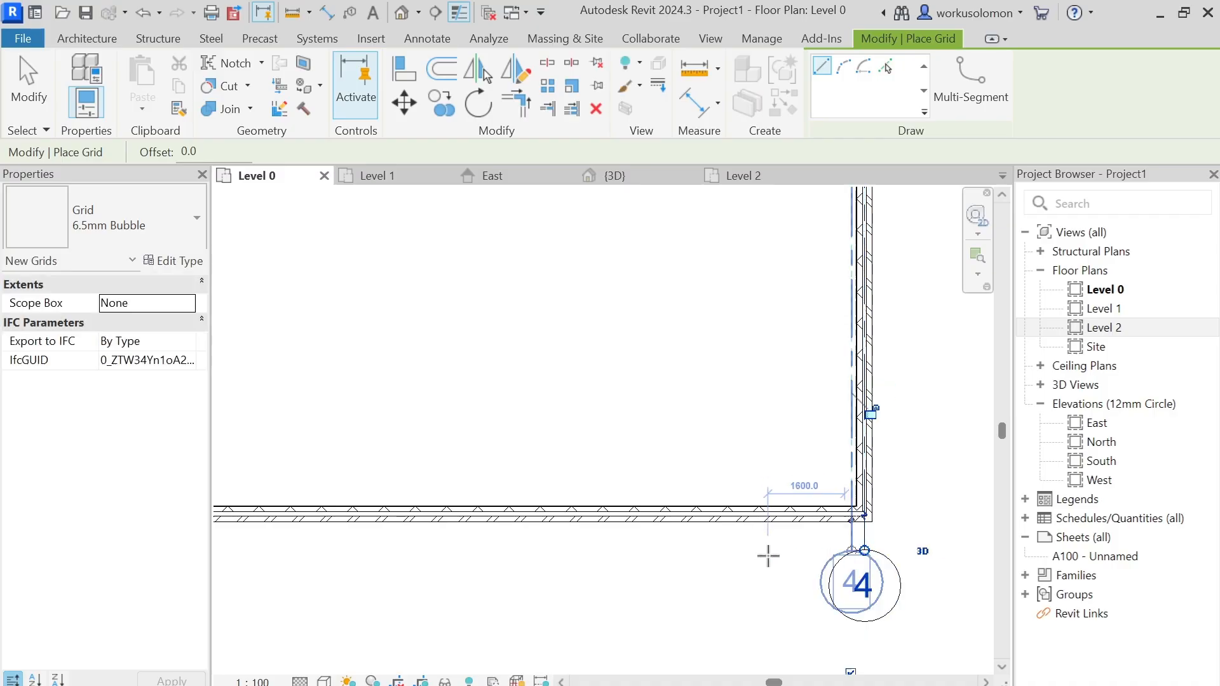
Draw a horizontal grid line along the south wall, extending past the building's west and east corners.
{"action": "scroll", "coordinate": [768, 555], "scroll_direction": "down", "scroll_amount": 3}
{"action": "scroll", "coordinate": [645, 515], "scroll_direction": "up", "scroll_amount": 5}
{"action": "scroll", "coordinate": [709, 582], "scroll_direction": "down", "scroll_amount": 4}
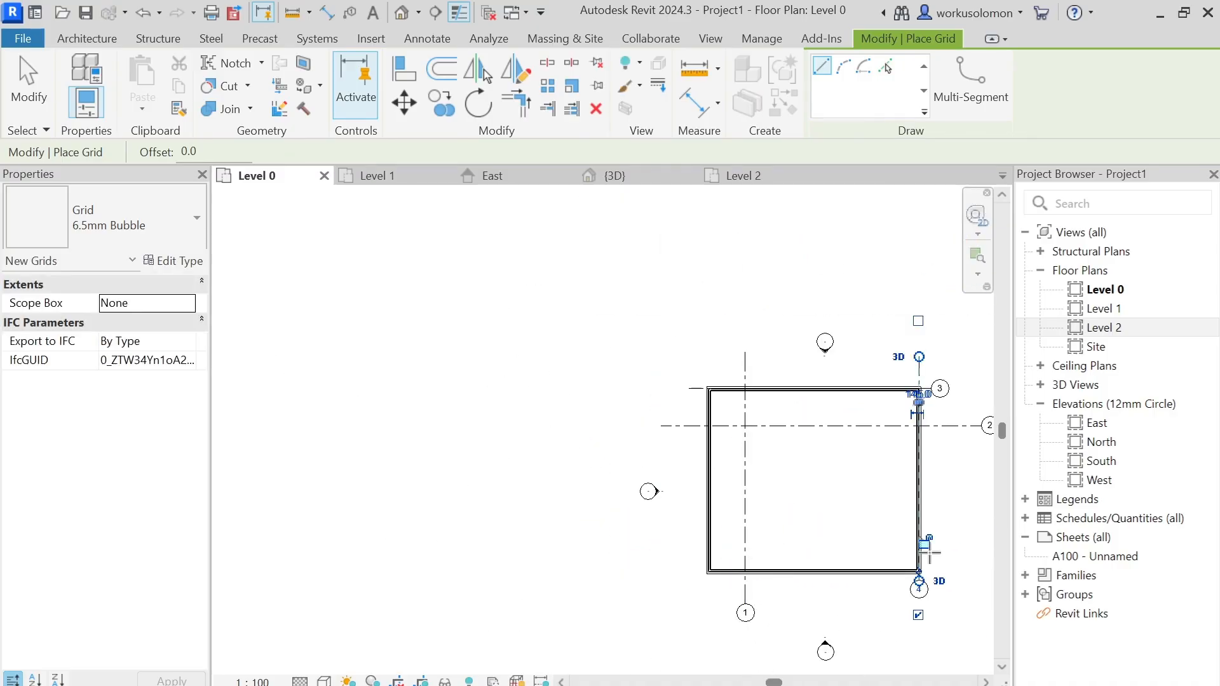
{"action": "scroll", "coordinate": [944, 556], "scroll_direction": "up", "scroll_amount": 4}
{"action": "scroll", "coordinate": [349, 588], "scroll_direction": "down", "scroll_amount": 1}
{"action": "scroll", "coordinate": [236, 599], "scroll_direction": "down", "scroll_amount": 3}
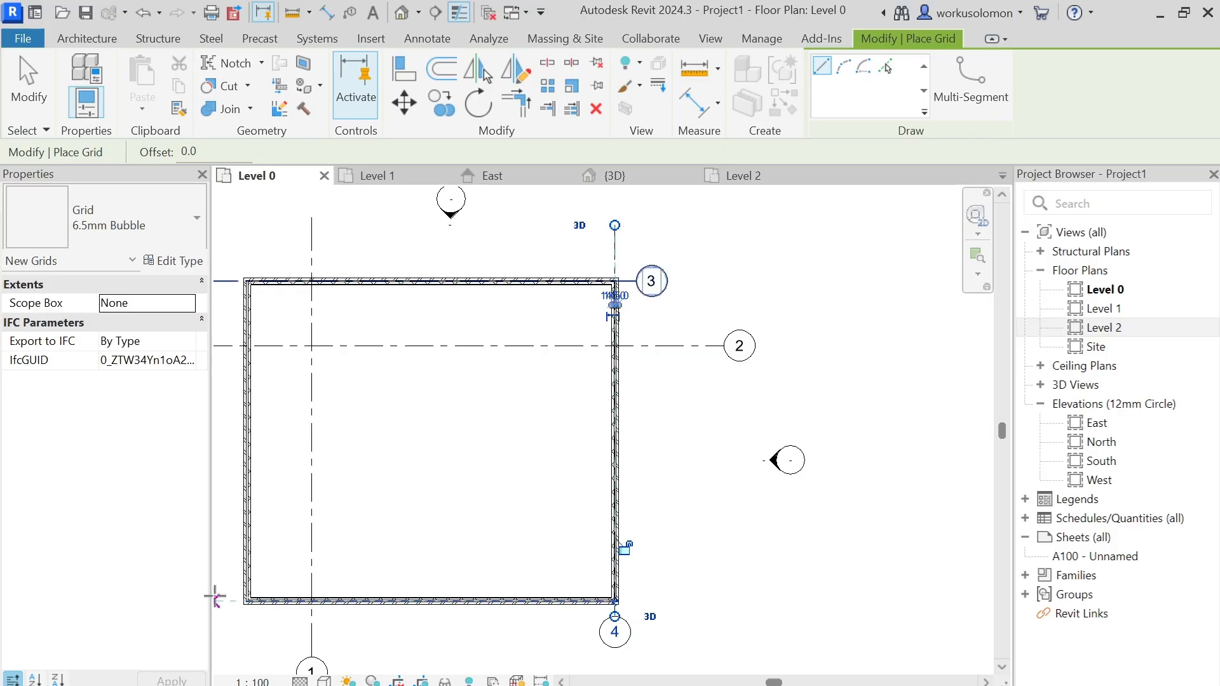
{"action": "scroll", "coordinate": [215, 596], "scroll_direction": "up", "scroll_amount": 2}
{"action": "left_click", "coordinate": [218, 601]}
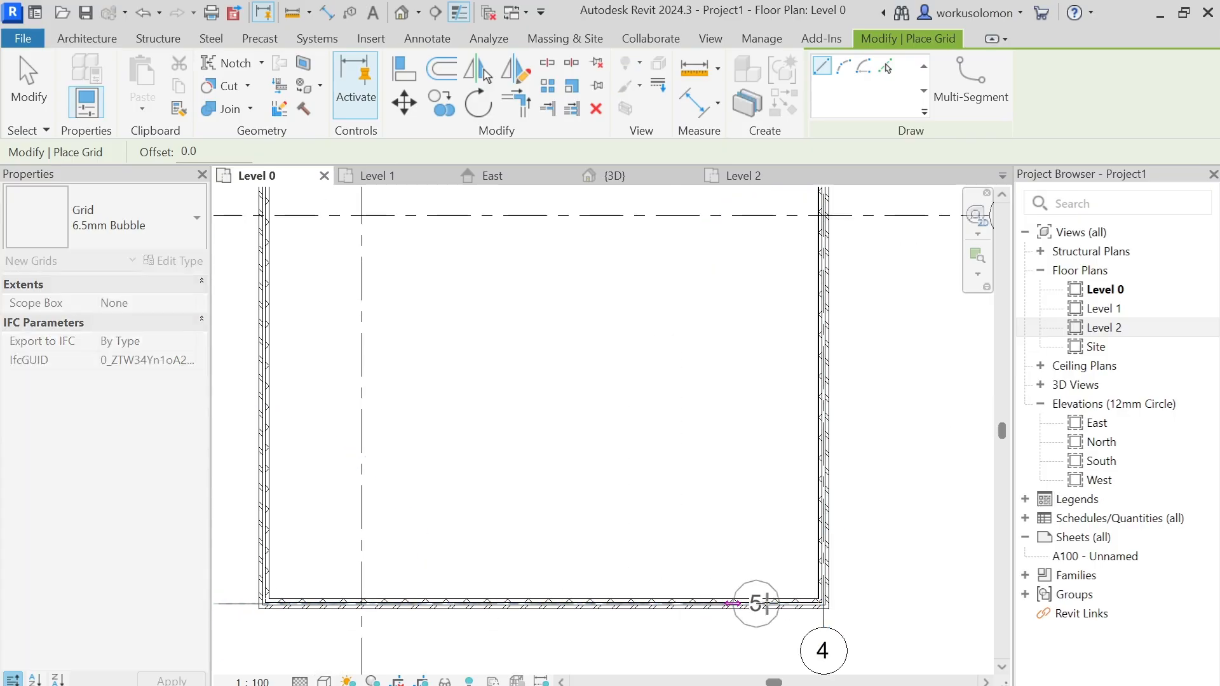
{"action": "left_click", "coordinate": [868, 605]}
Draw a vertical grid line along the west wall from above the north wall to below the south wall.
{"action": "scroll", "coordinate": [727, 632], "scroll_direction": "down", "scroll_amount": 4}
{"action": "scroll", "coordinate": [453, 312], "scroll_direction": "up", "scroll_amount": 3}
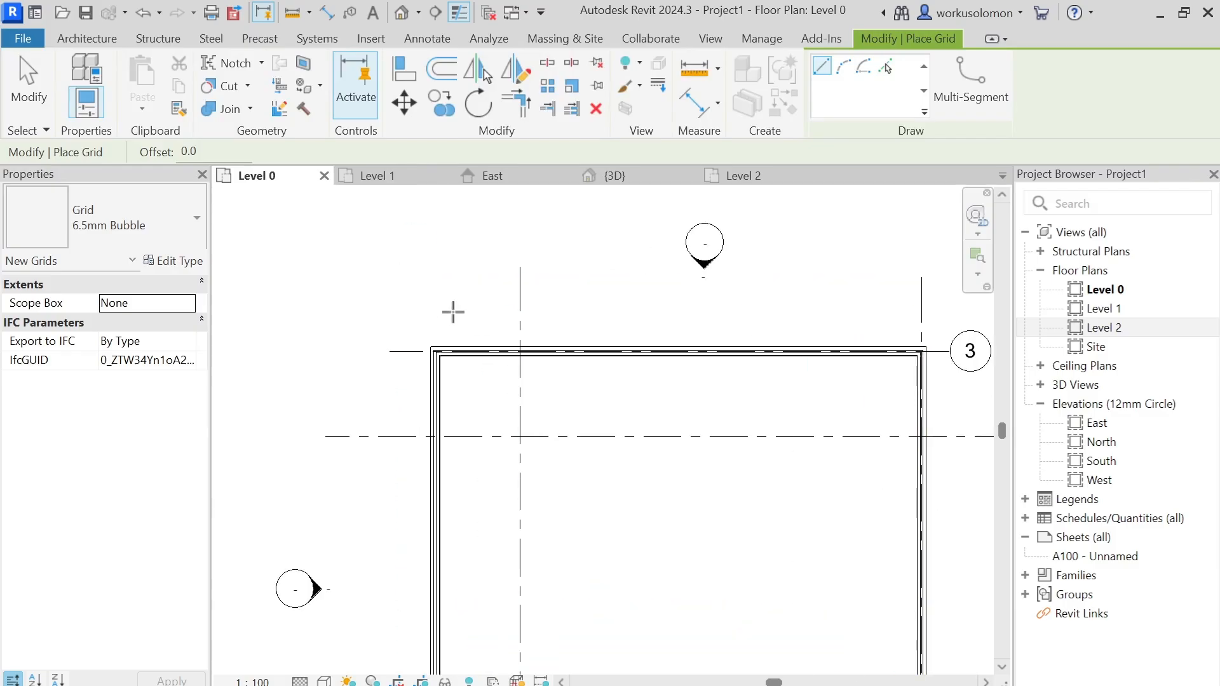
{"action": "left_click", "coordinate": [432, 286]}
{"action": "scroll", "coordinate": [435, 455], "scroll_direction": "down", "scroll_amount": 3}
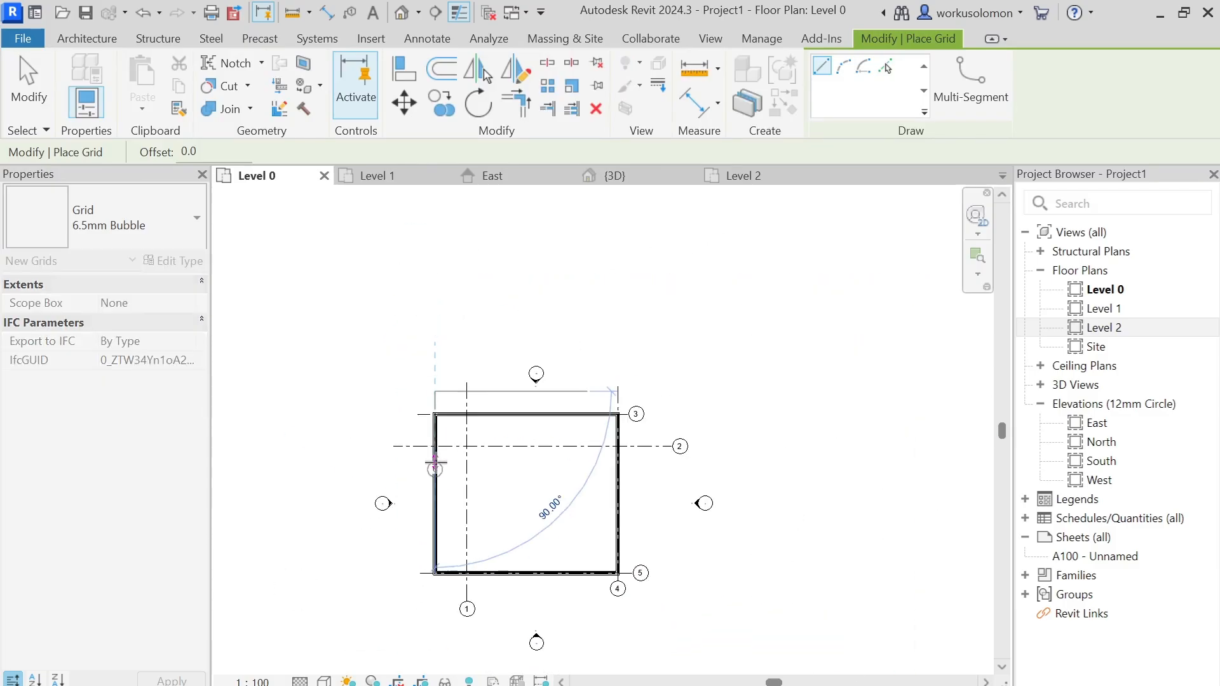
{"action": "scroll", "coordinate": [436, 502], "scroll_direction": "down", "scroll_amount": 2}
{"action": "scroll", "coordinate": [422, 604], "scroll_direction": "up", "scroll_amount": 2}
{"action": "left_click", "coordinate": [429, 578]}
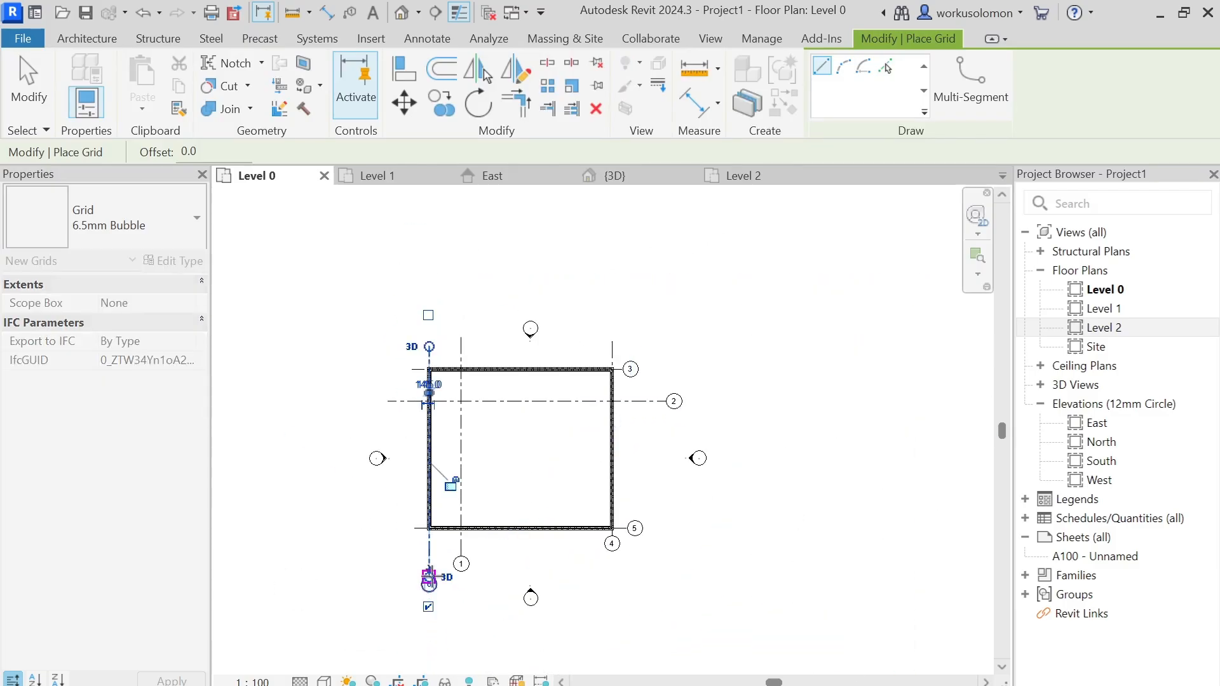
{"action": "scroll", "coordinate": [478, 325], "scroll_direction": "up", "scroll_amount": 5}
{"action": "scroll", "coordinate": [516, 432], "scroll_direction": "down", "scroll_amount": 5}
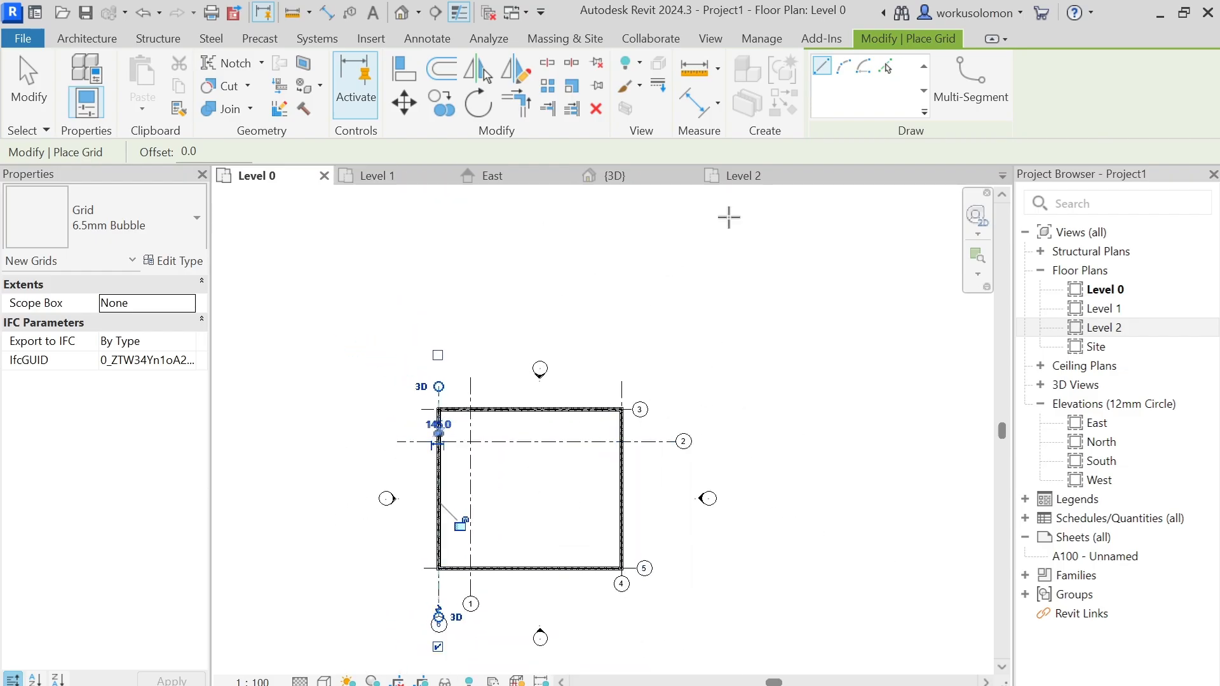
End grid placement and delete the north wall in the Level 2 floor plan.
{"action": "left_click", "coordinate": [763, 177]}
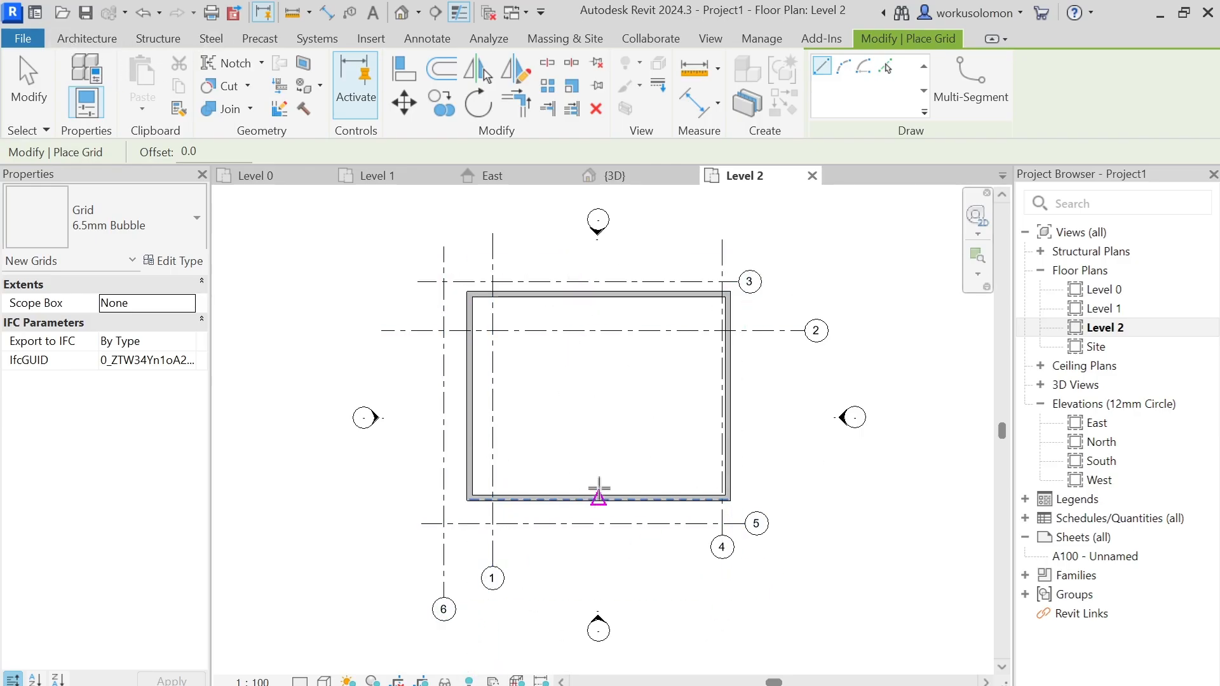
{"action": "key", "text": "Escape"}
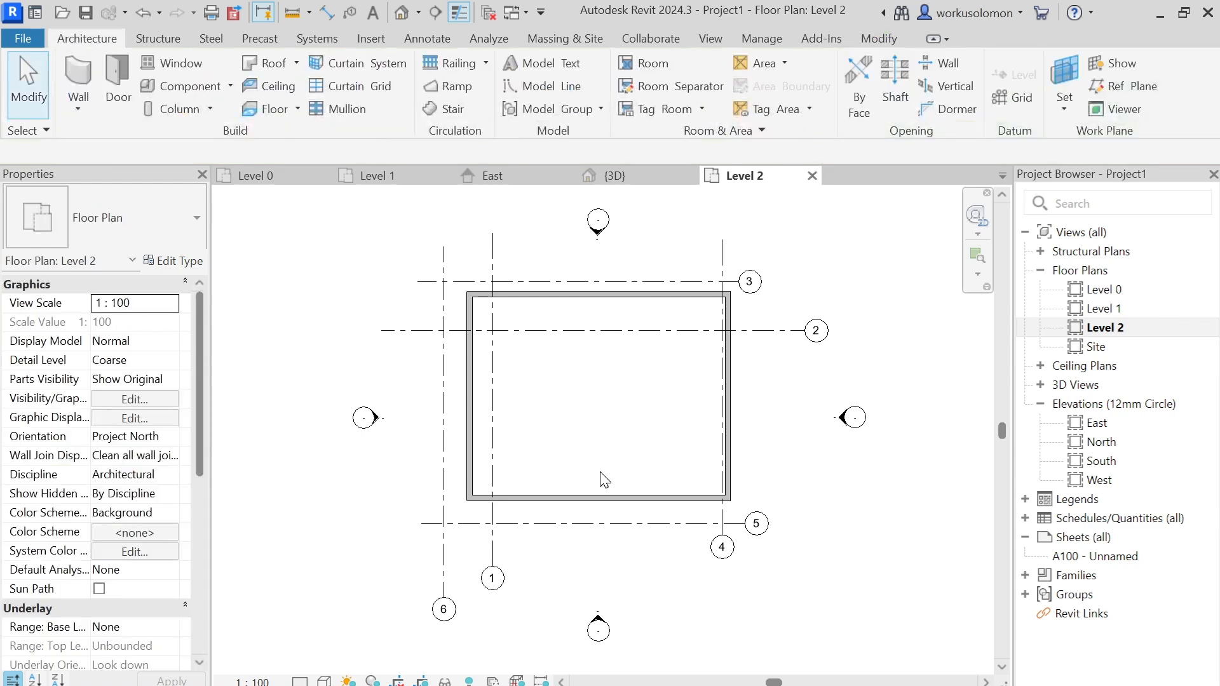
{"action": "left_click", "coordinate": [569, 297]}
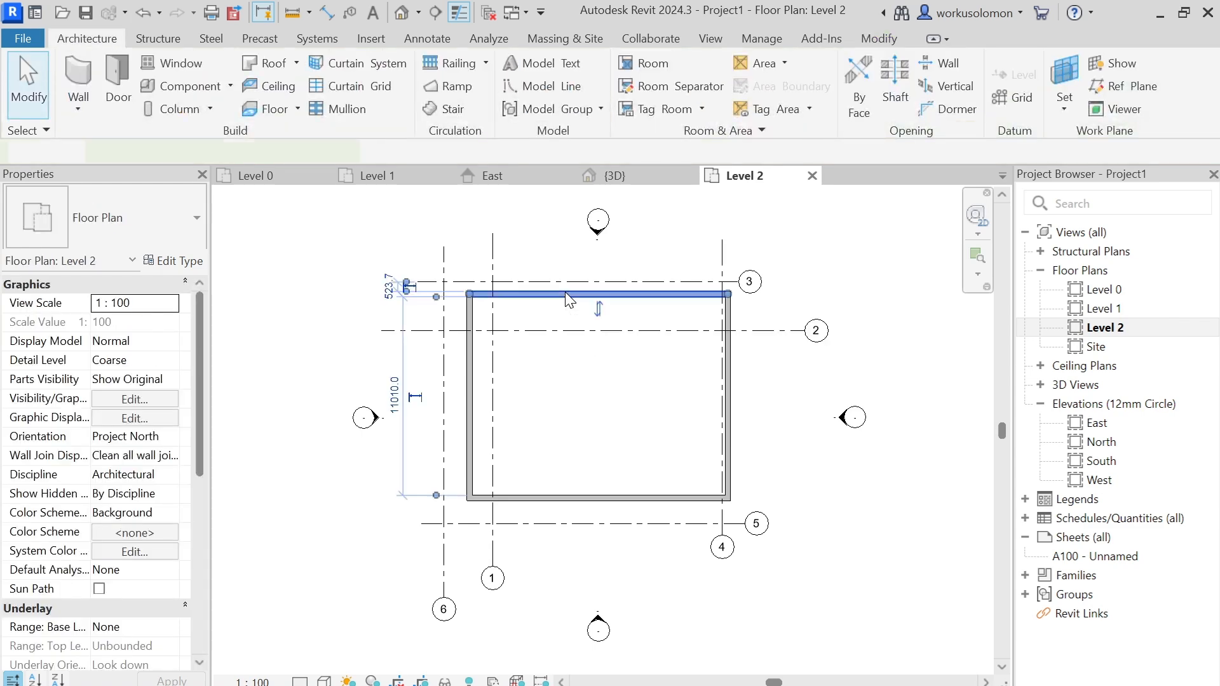
{"action": "key", "text": "Delete"}
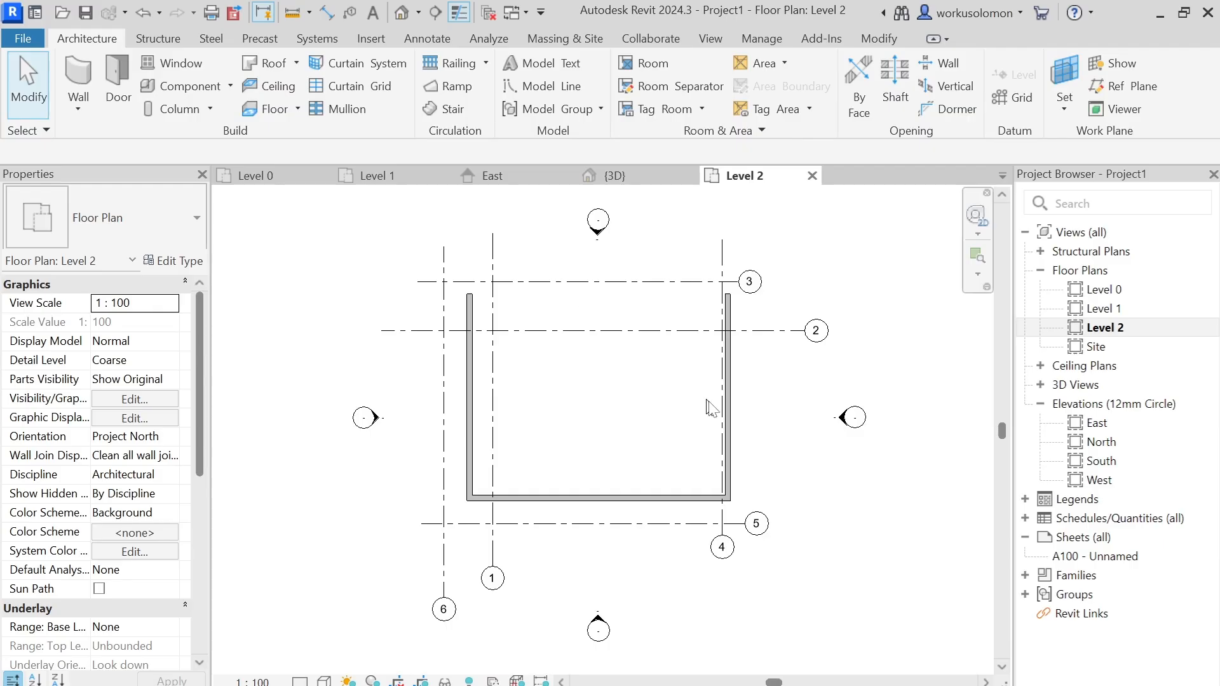
Delete the east, south and west walls in the Level 2 floor plan.
{"action": "left_click", "coordinate": [733, 387]}
{"action": "key", "text": "Delete"}
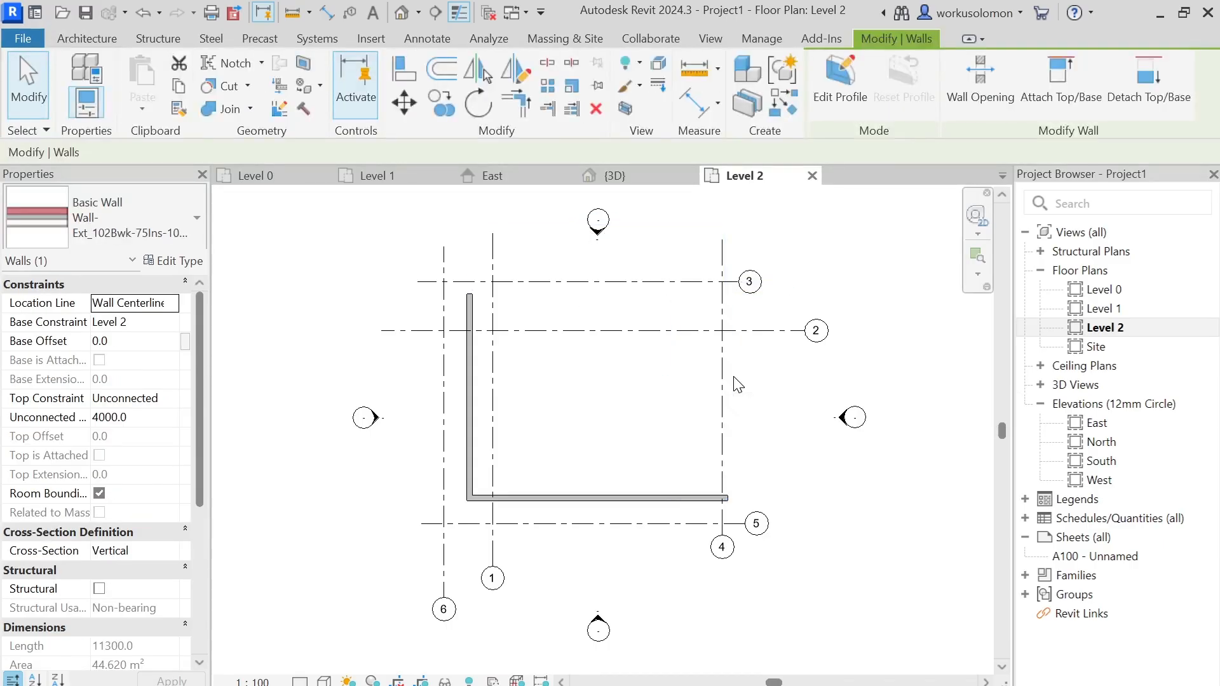
{"action": "left_click", "coordinate": [667, 497]}
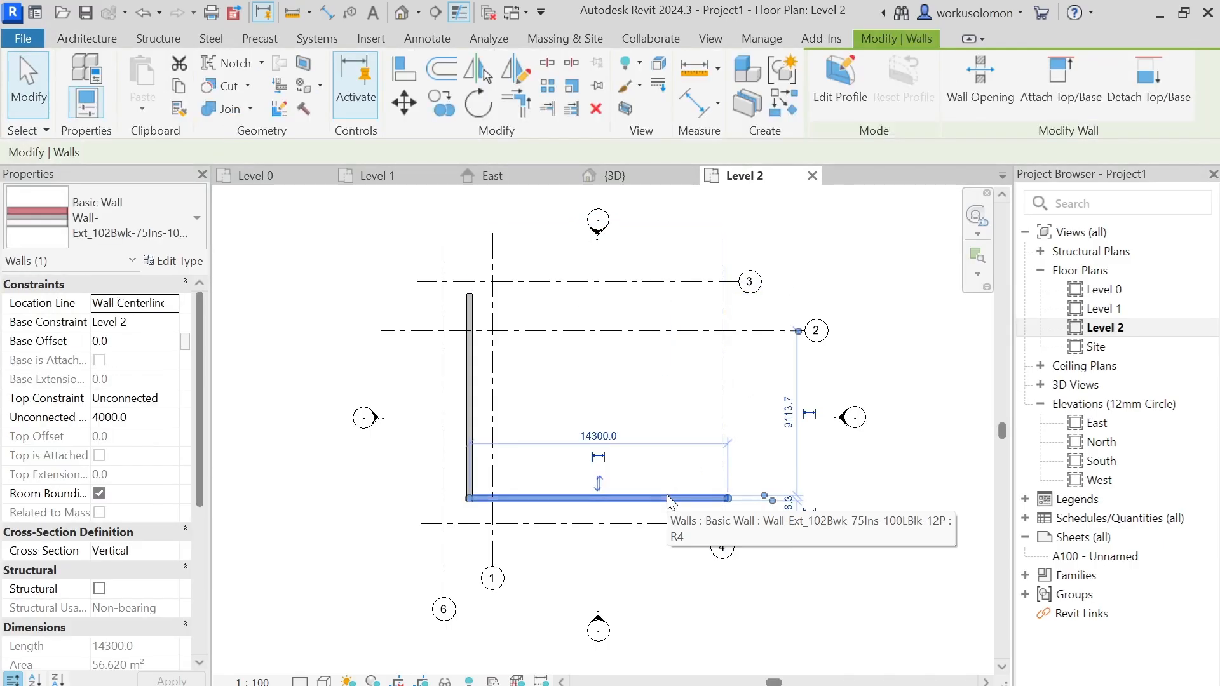
{"action": "key", "text": "Delete"}
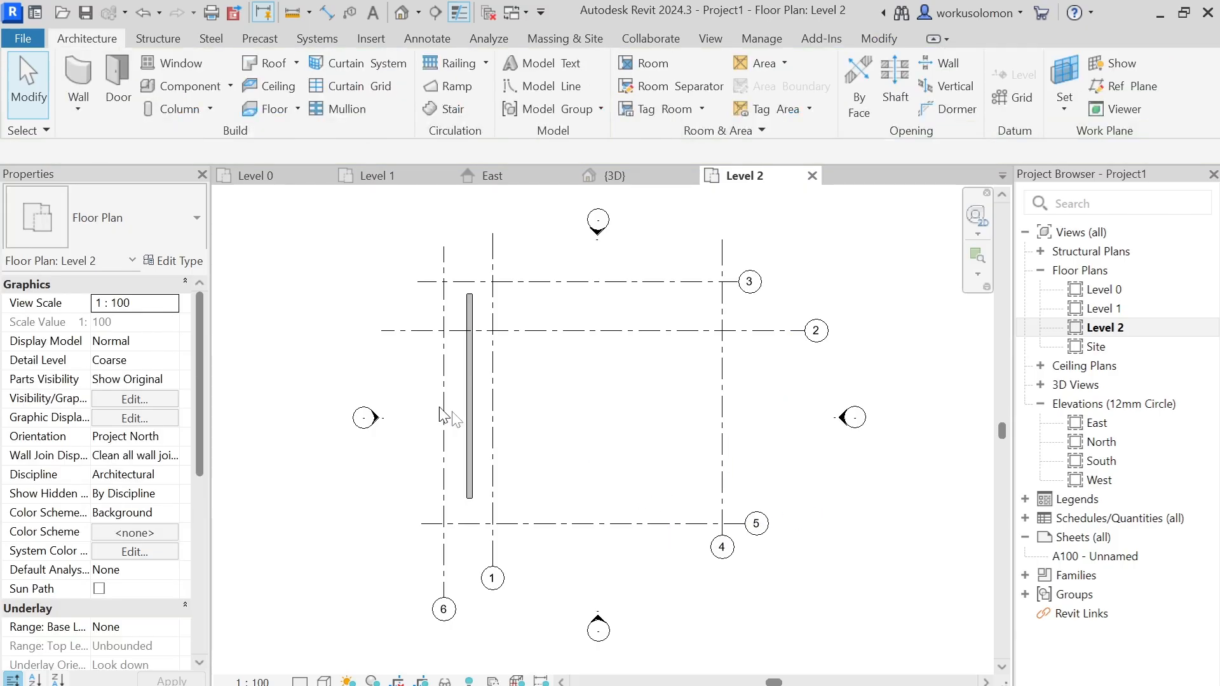
{"action": "left_click", "coordinate": [468, 416]}
{"action": "key", "text": "Delete"}
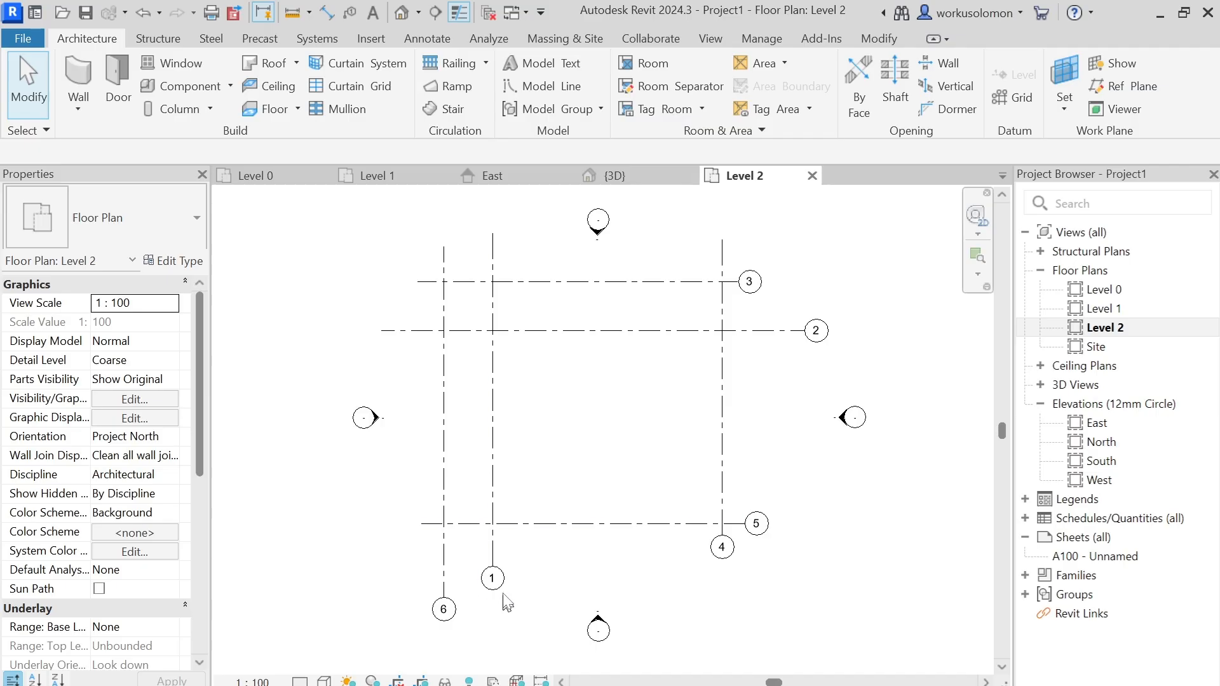
In the Level 0 floor plan, delete the two inner grid lines, 1 and 2.
{"action": "left_click", "coordinate": [257, 177]}
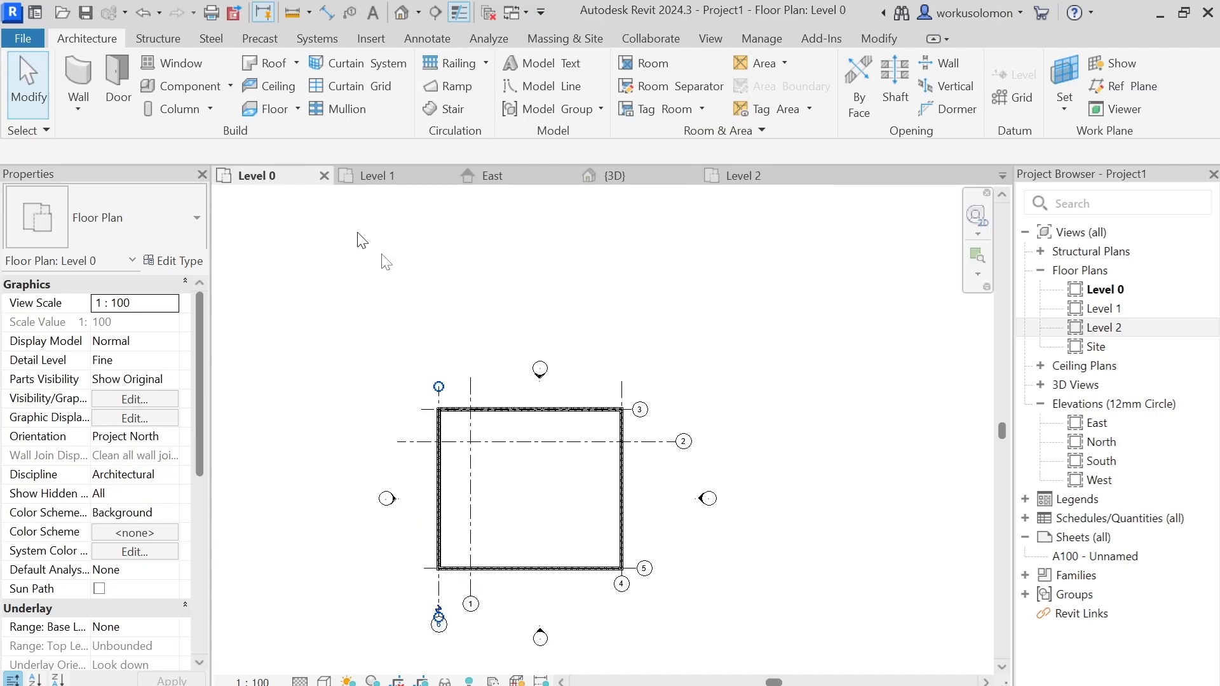
{"action": "left_click", "coordinate": [471, 516]}
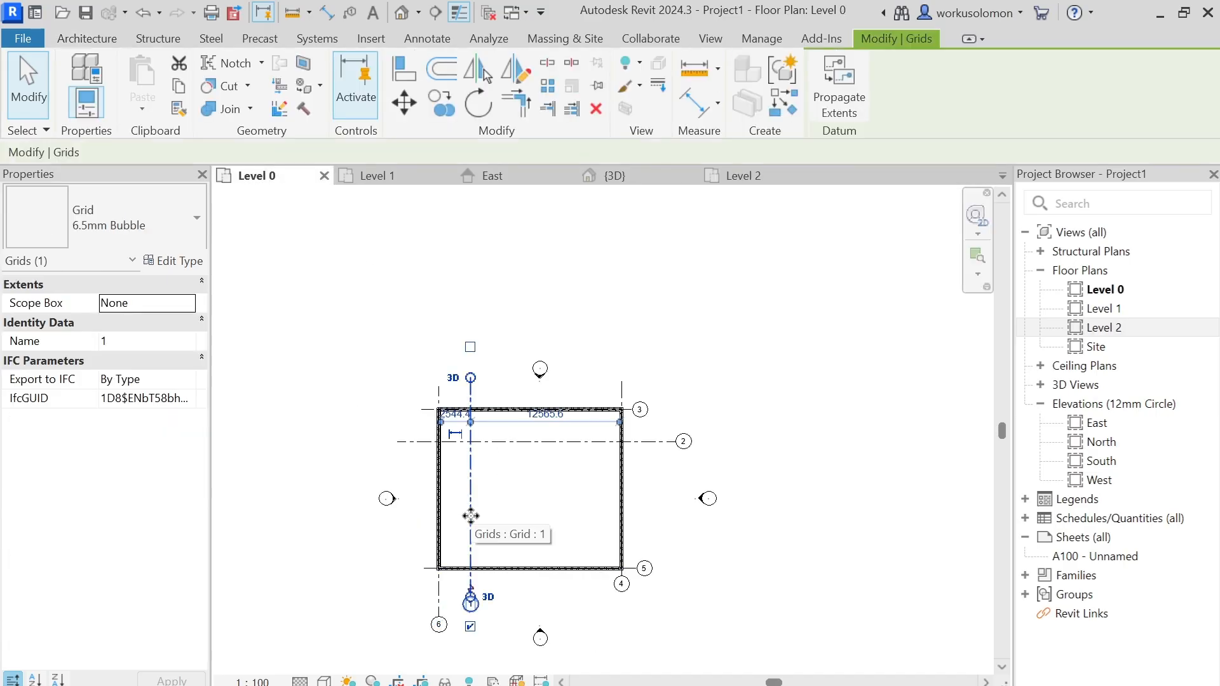
{"action": "key", "text": "Delete"}
{"action": "left_click", "coordinate": [508, 443]}
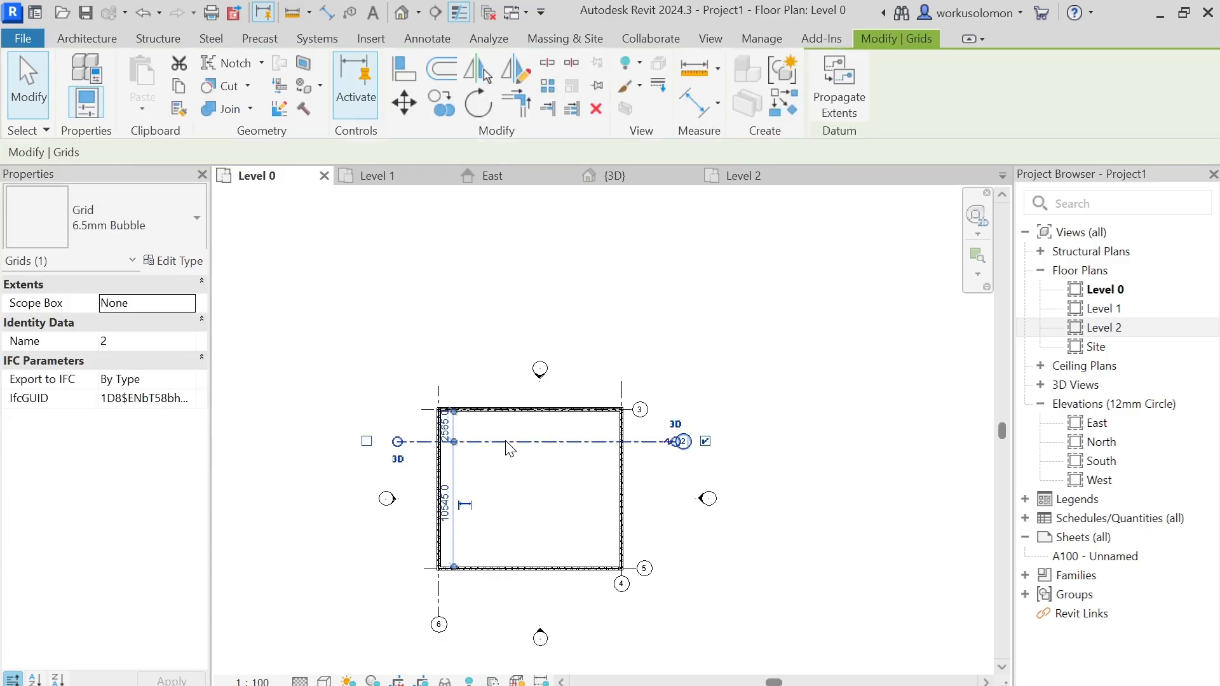
{"action": "key", "text": "Delete"}
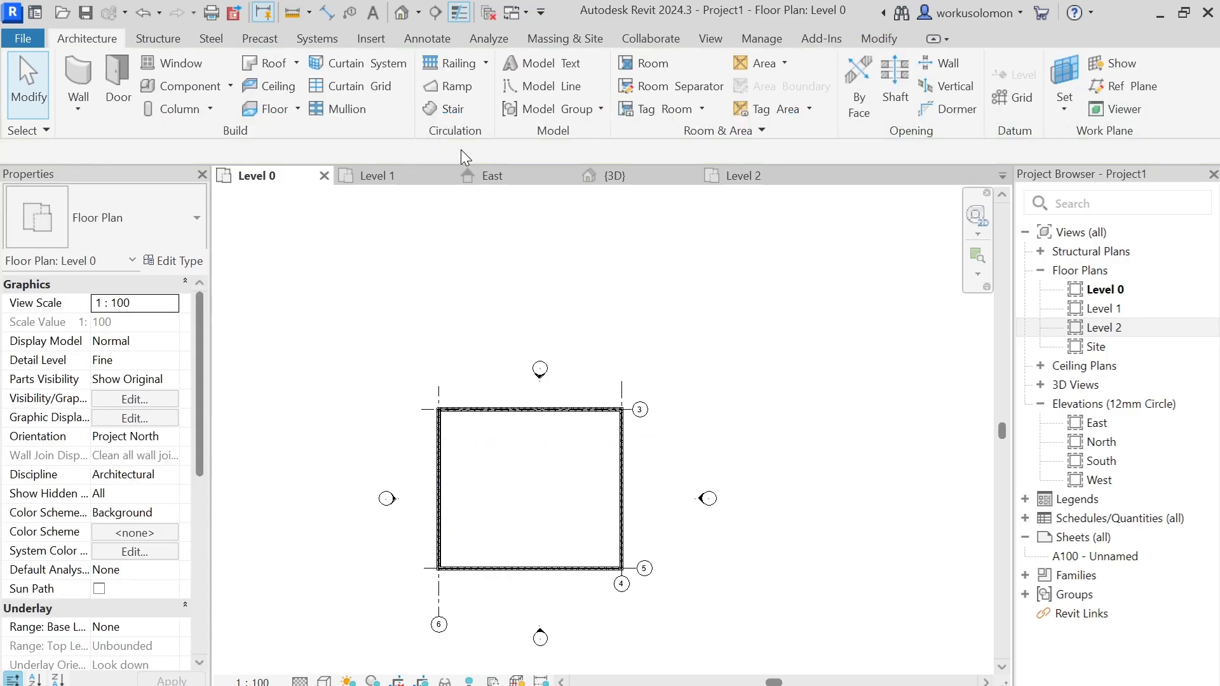
In the Level 2 floor plan, draw four chained walls through the intersections of grids 3, 4, 5 and 6.
{"action": "left_click", "coordinate": [778, 175]}
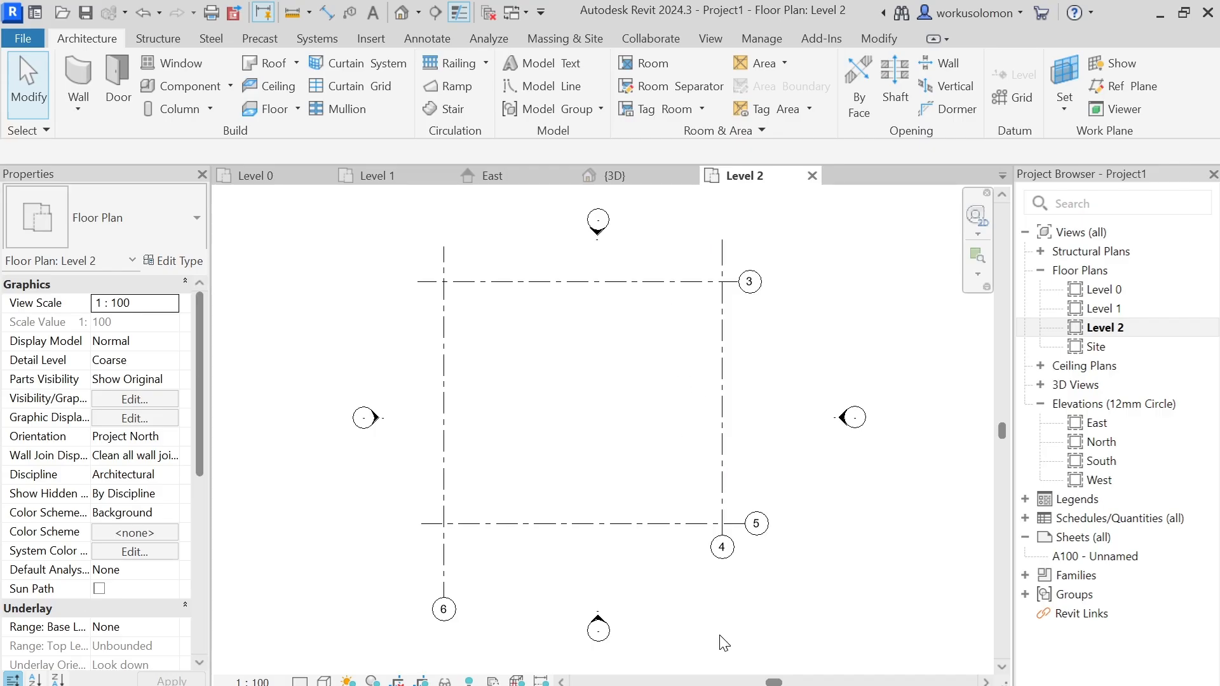
{"action": "left_click", "coordinate": [375, 176]}
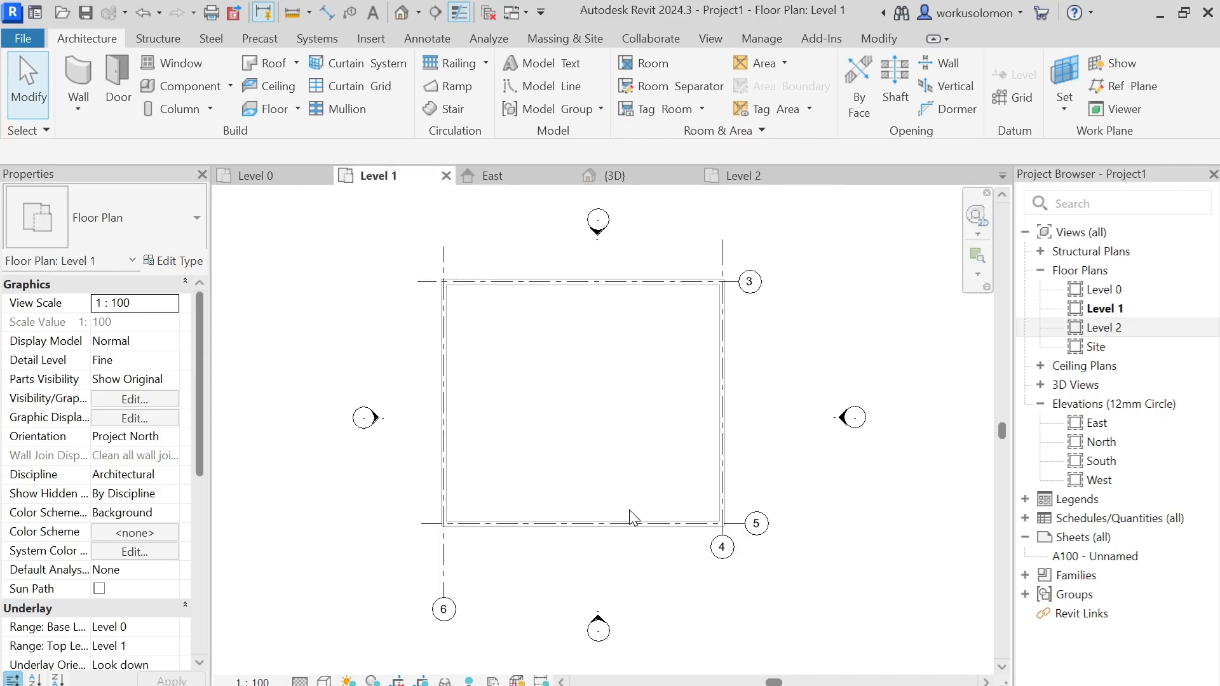
{"action": "left_click", "coordinate": [750, 176]}
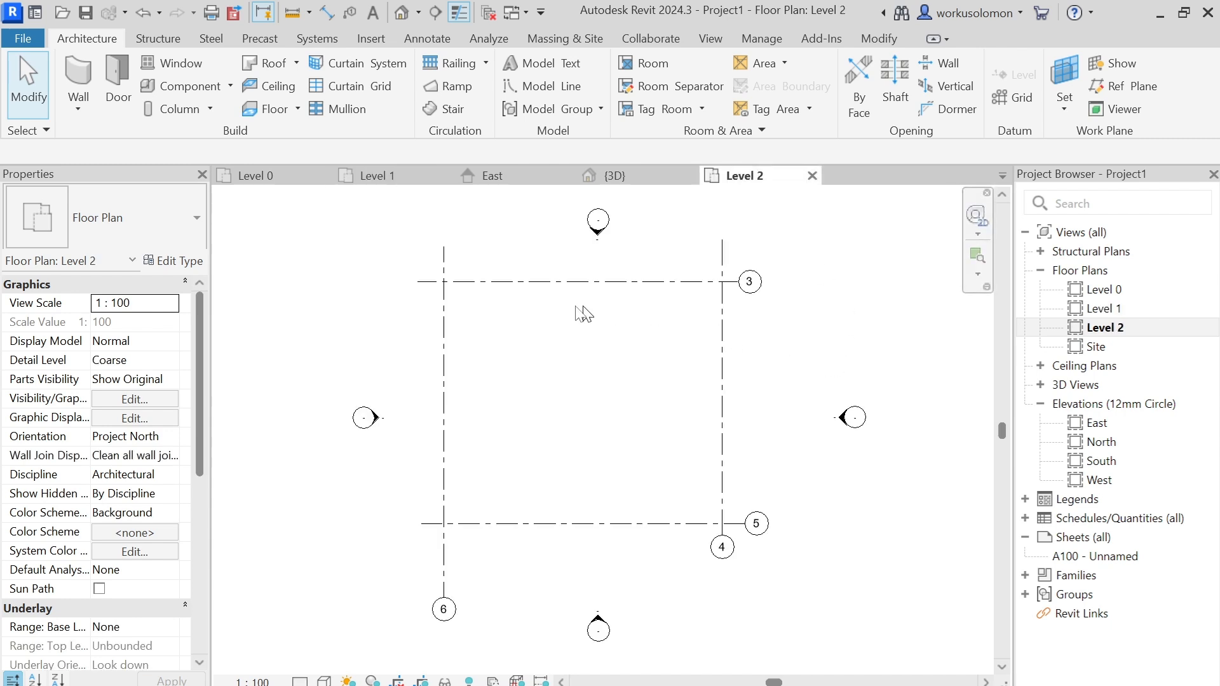
{"action": "left_click", "coordinate": [78, 79]}
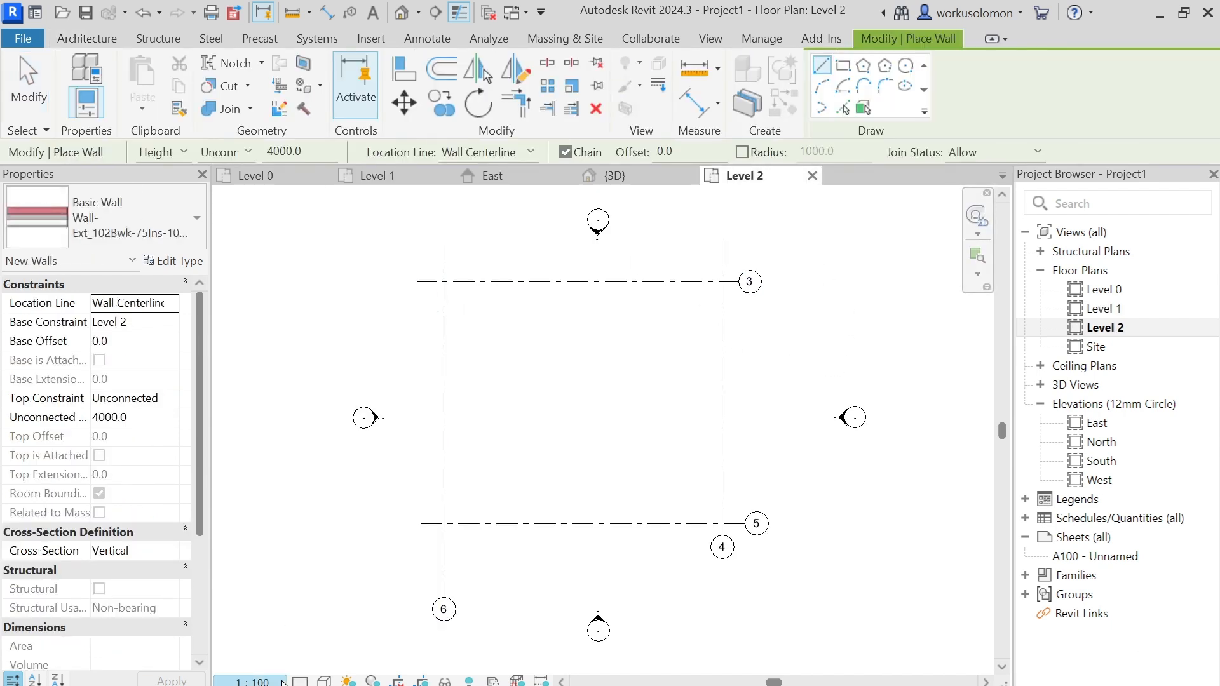
{"action": "left_click", "coordinate": [444, 282]}
{"action": "left_click", "coordinate": [721, 282]}
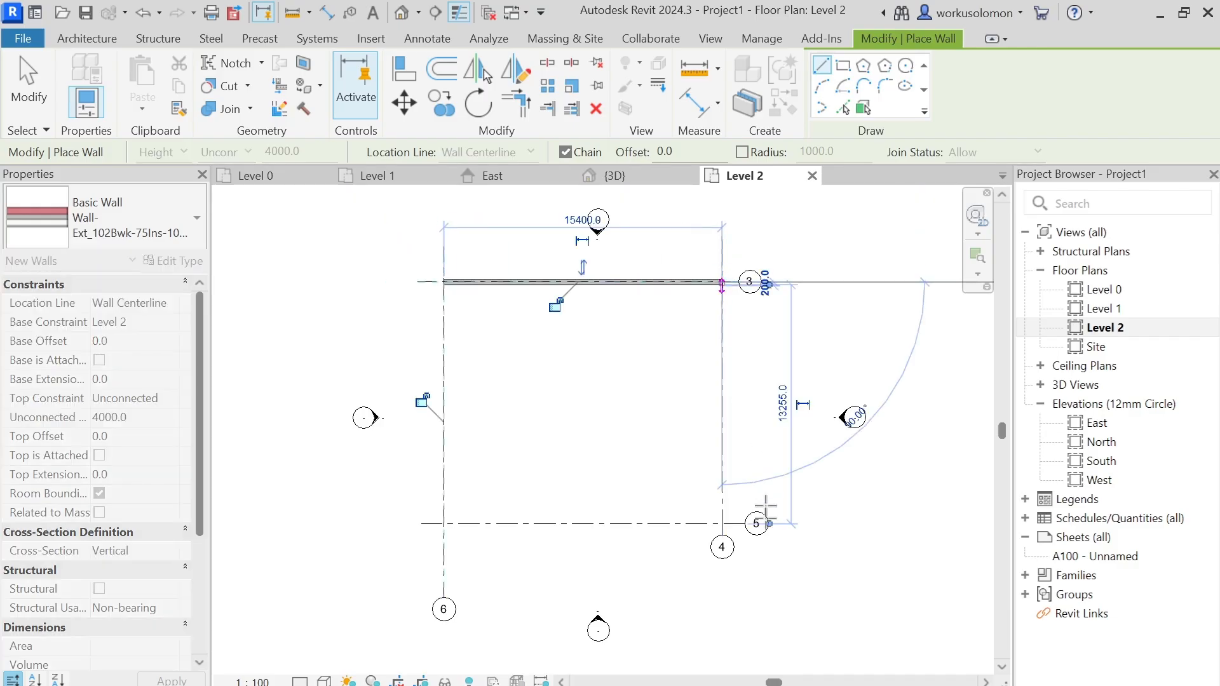
{"action": "left_click", "coordinate": [722, 524]}
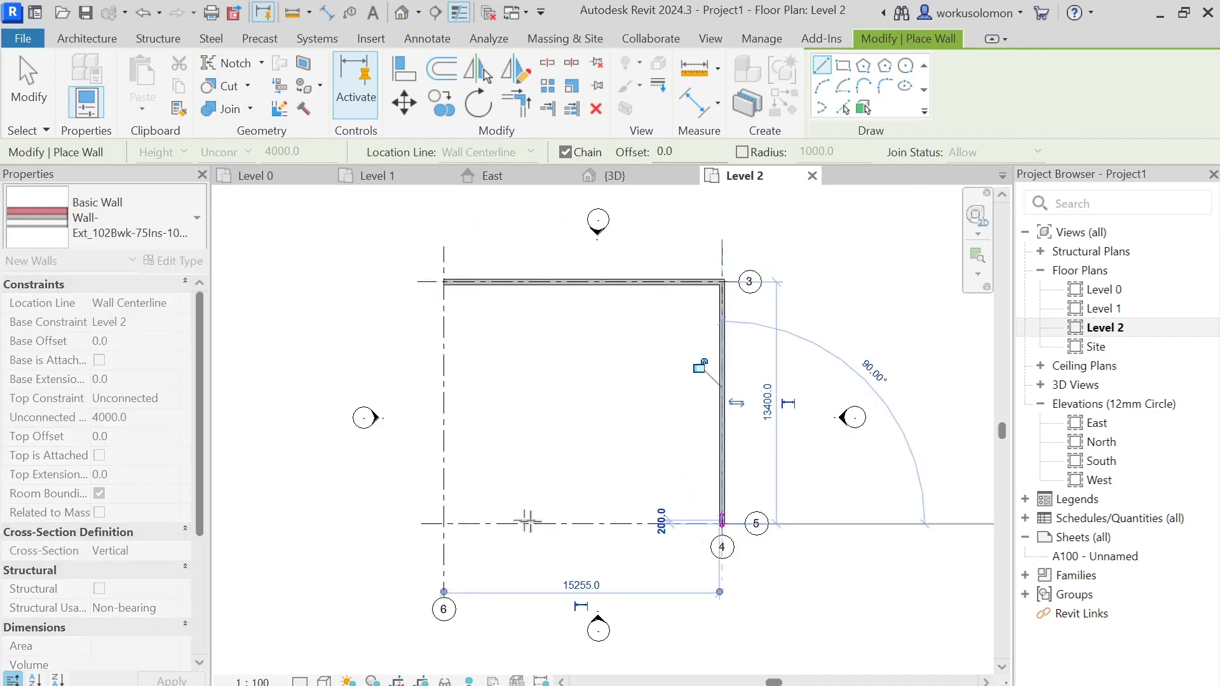
{"action": "left_click", "coordinate": [443, 524]}
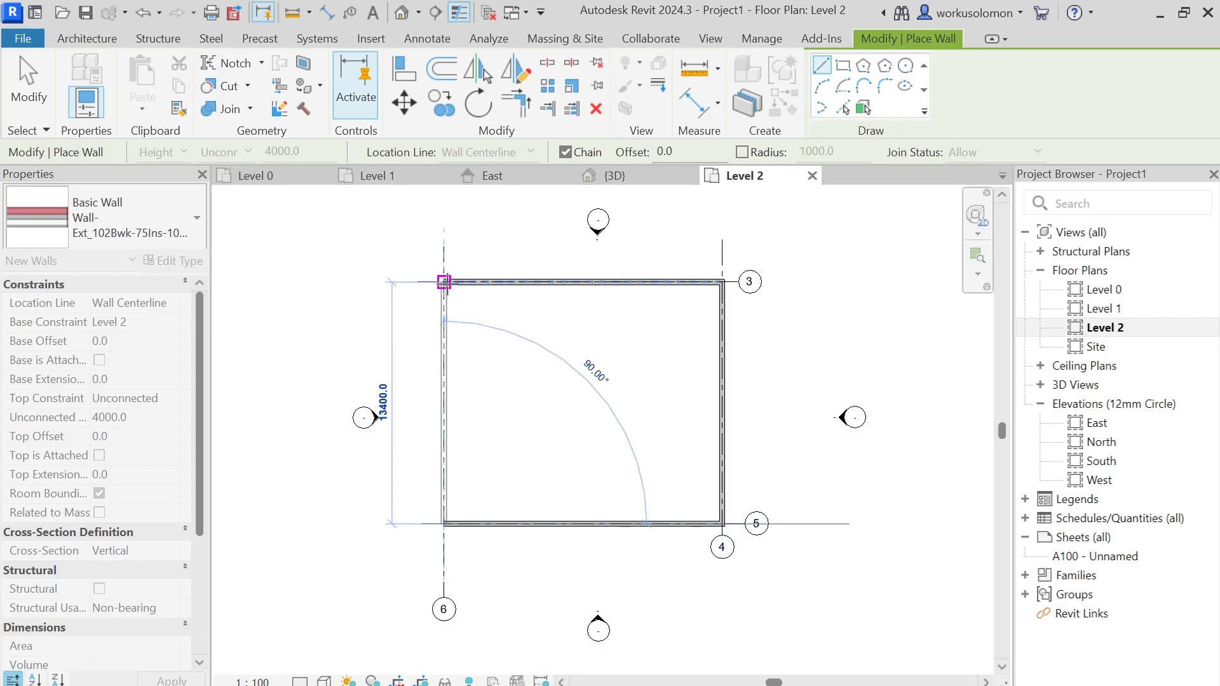
{"action": "left_click", "coordinate": [444, 282]}
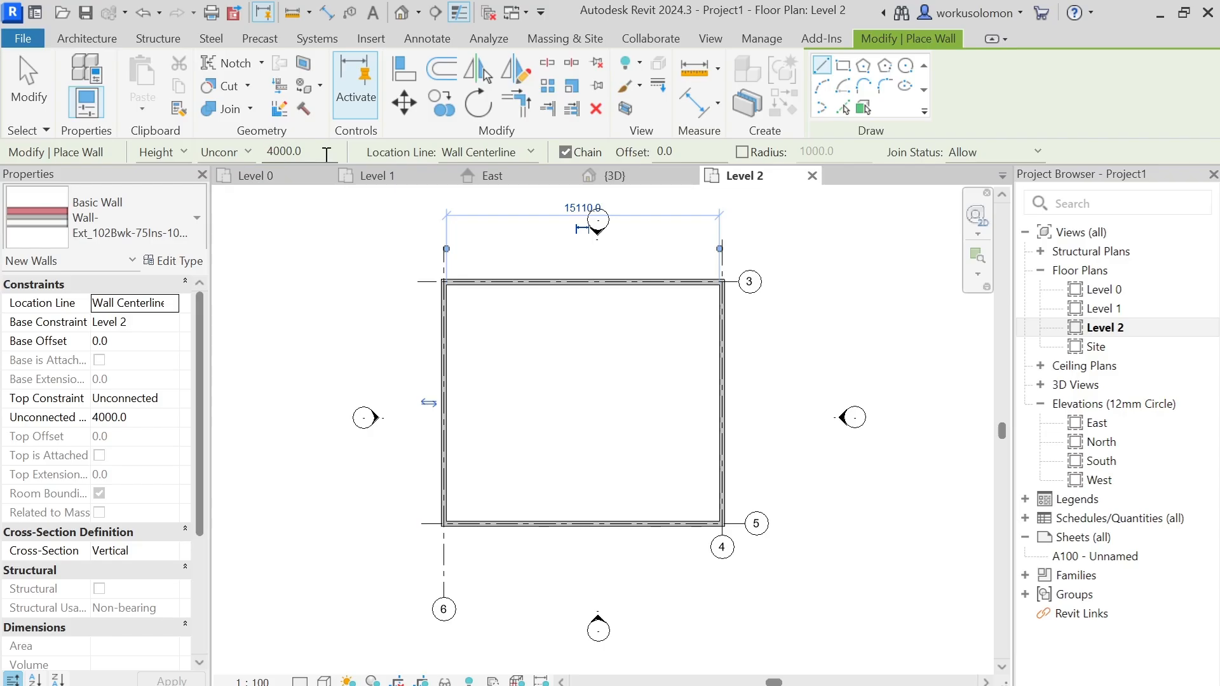
Open the 3D view and examine the Level 2 walls above the ground-floor walls.
{"action": "left_click", "coordinate": [403, 17]}
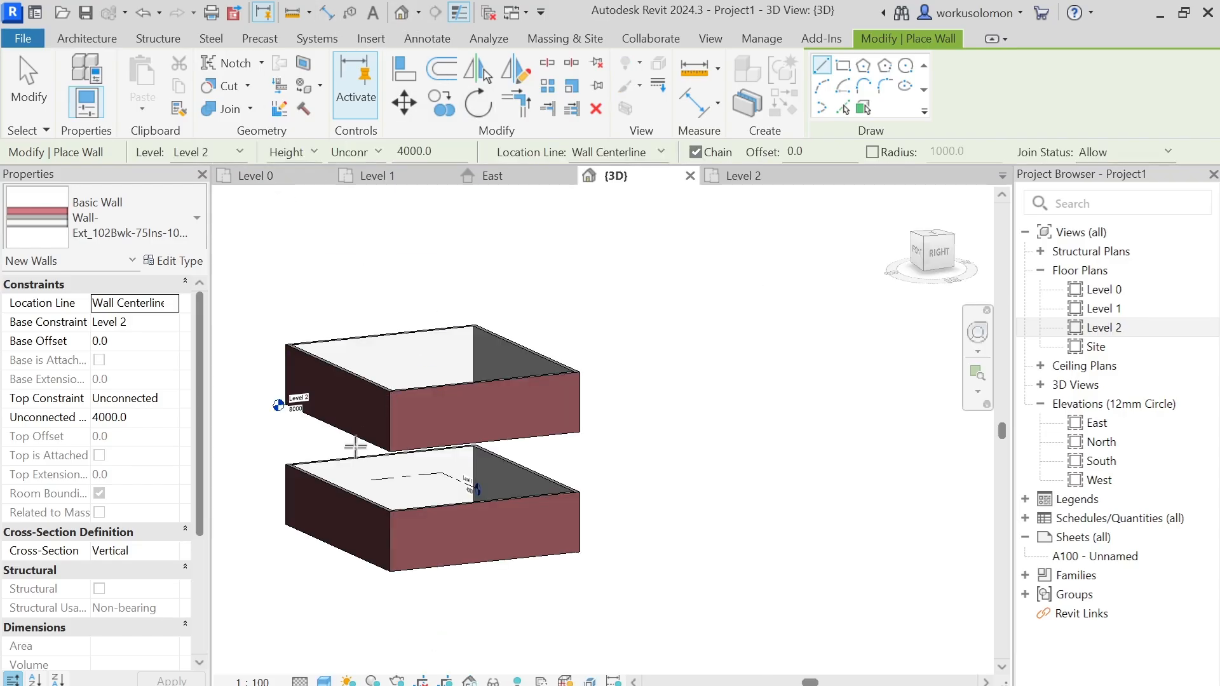
{"action": "scroll", "coordinate": [356, 447], "scroll_direction": "up", "scroll_amount": 3}
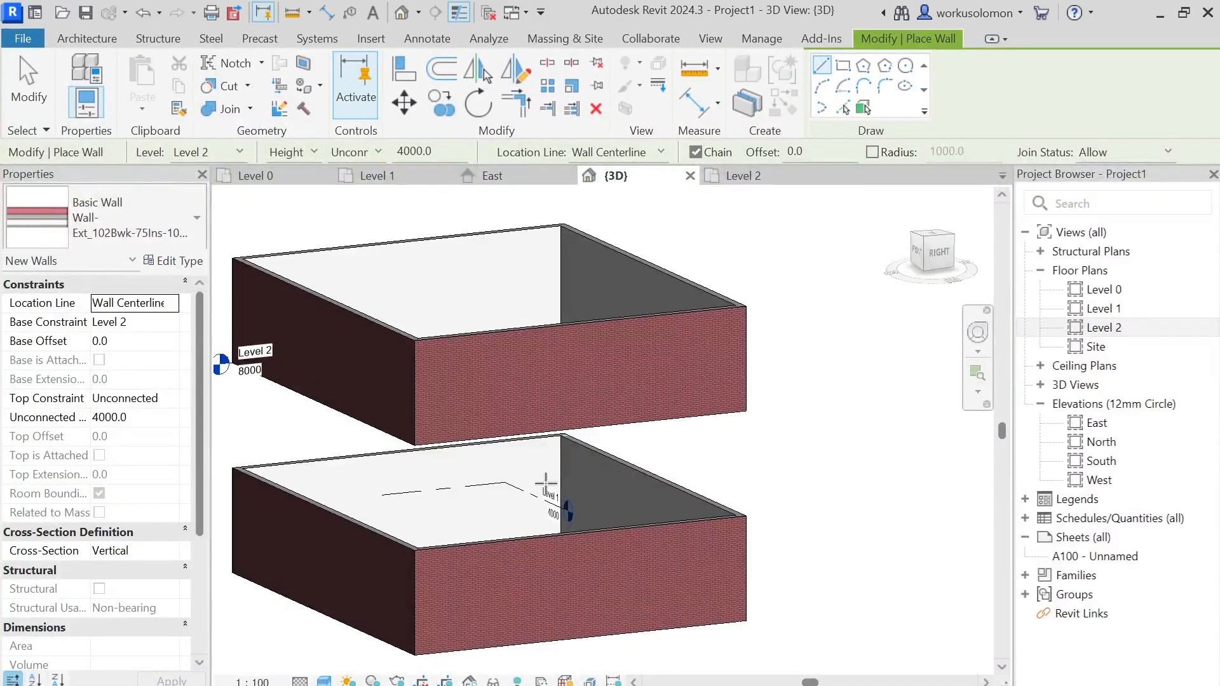
{"action": "scroll", "coordinate": [586, 493], "scroll_direction": "down", "scroll_amount": 2}
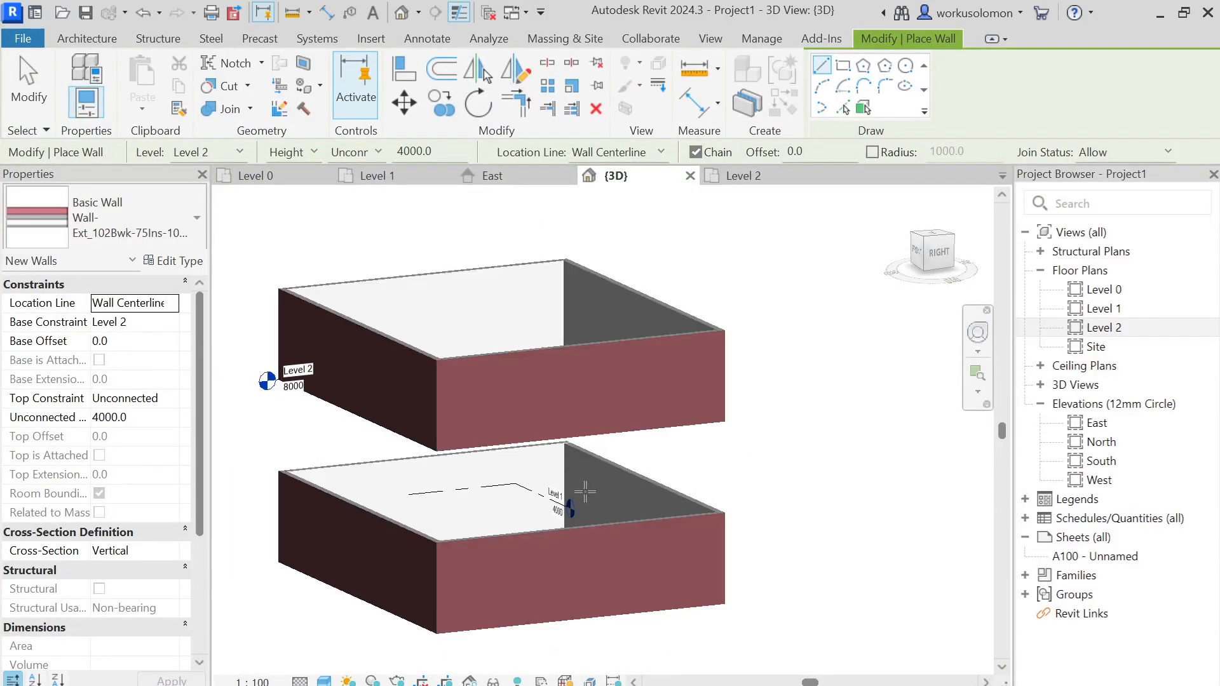
{"action": "scroll", "coordinate": [531, 569], "scroll_direction": "up", "scroll_amount": 1}
{"action": "scroll", "coordinate": [441, 502], "scroll_direction": "up", "scroll_amount": 2}
{"action": "scroll", "coordinate": [444, 495], "scroll_direction": "down", "scroll_amount": 1}
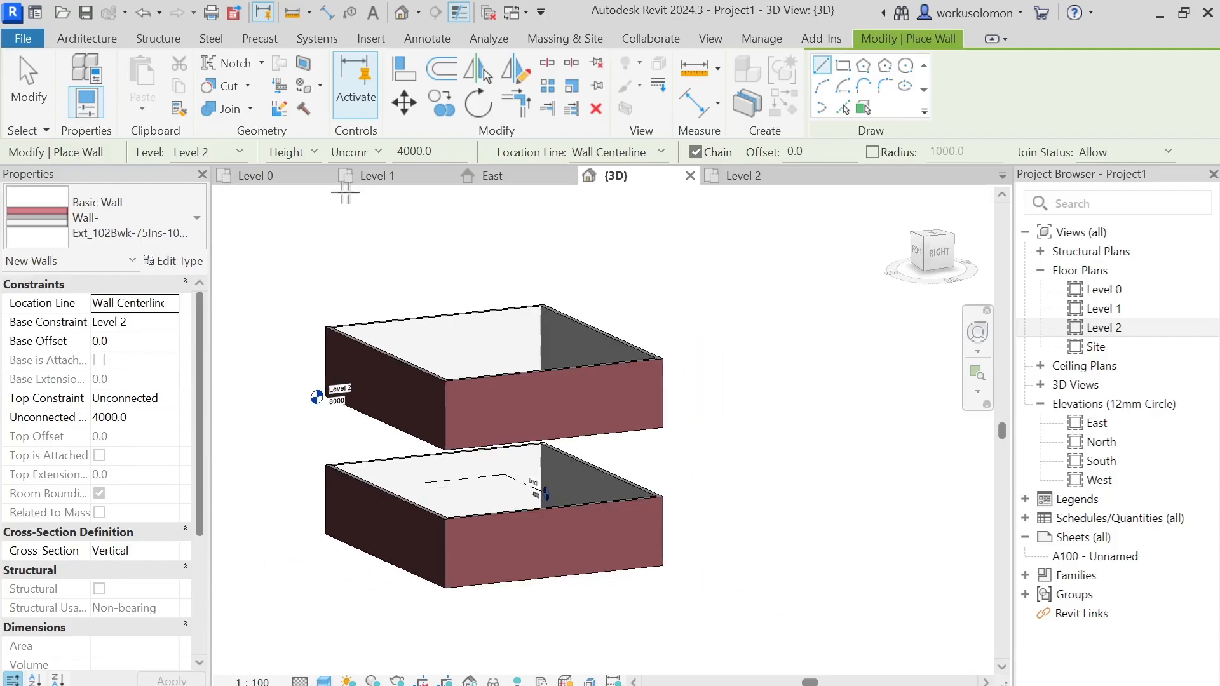
Create an architectural floor on Level 0 with a rectangular boundary about 16.8 m by 15.5 m, extending just outside the walls.
{"action": "left_click", "coordinate": [267, 178]}
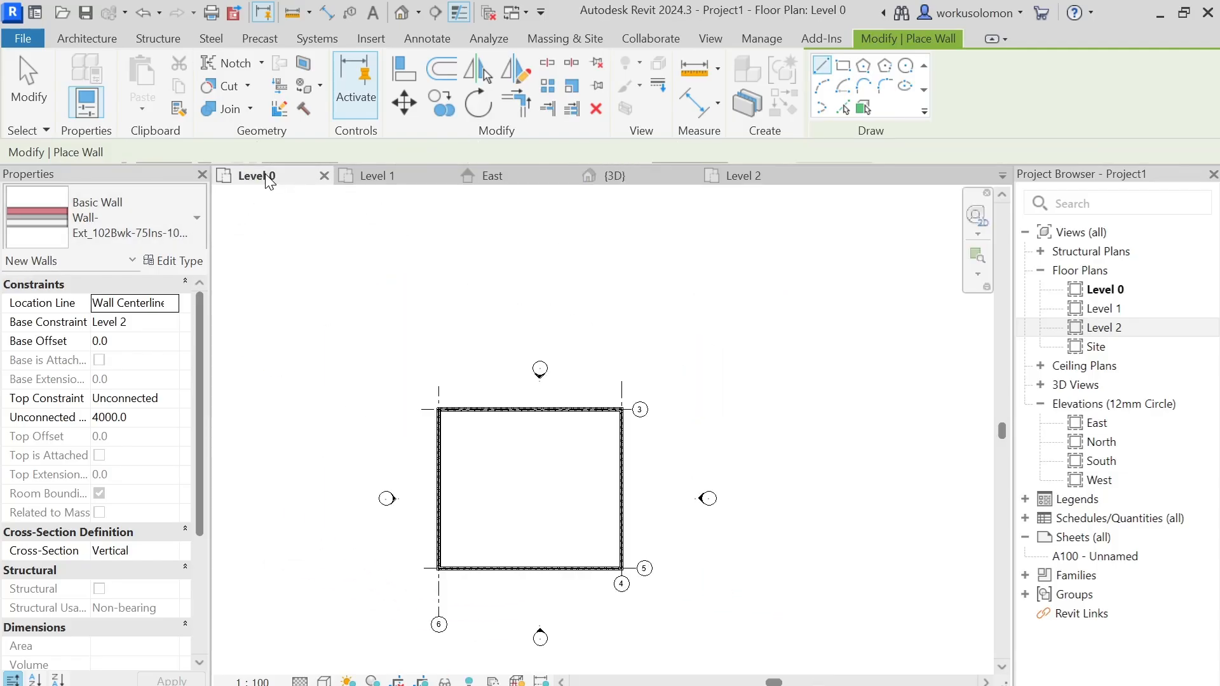
{"action": "left_click", "coordinate": [80, 40]}
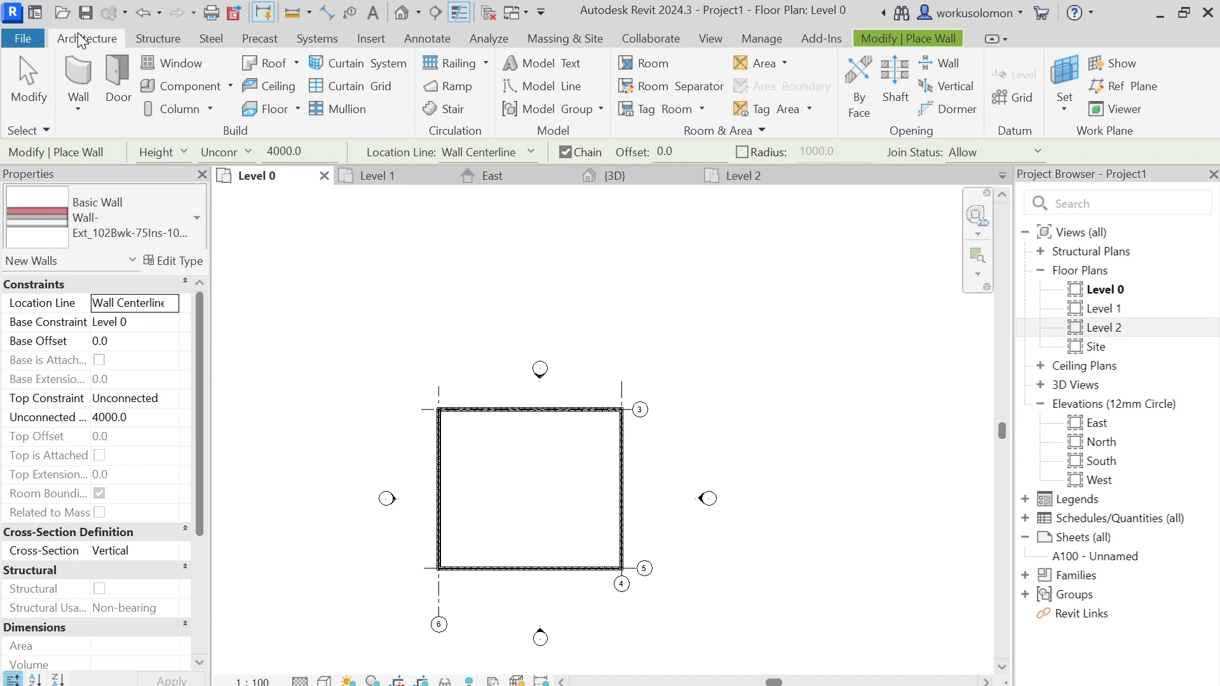
{"action": "left_click", "coordinate": [297, 109]}
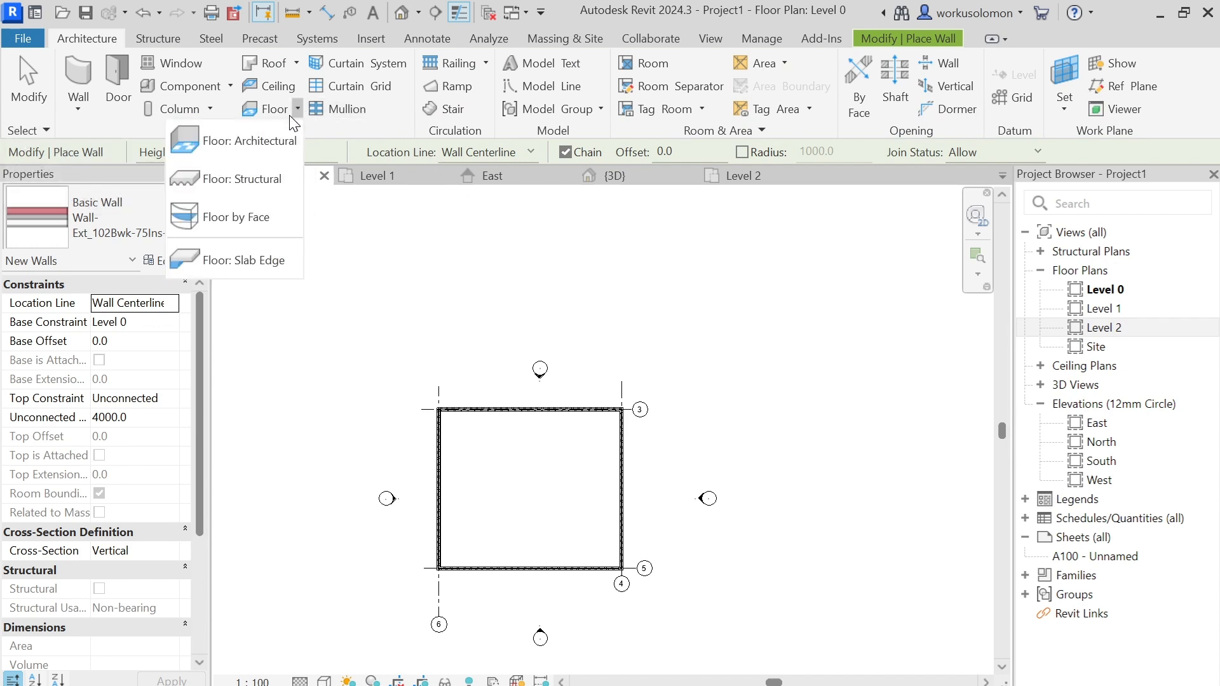
{"action": "left_click", "coordinate": [236, 143]}
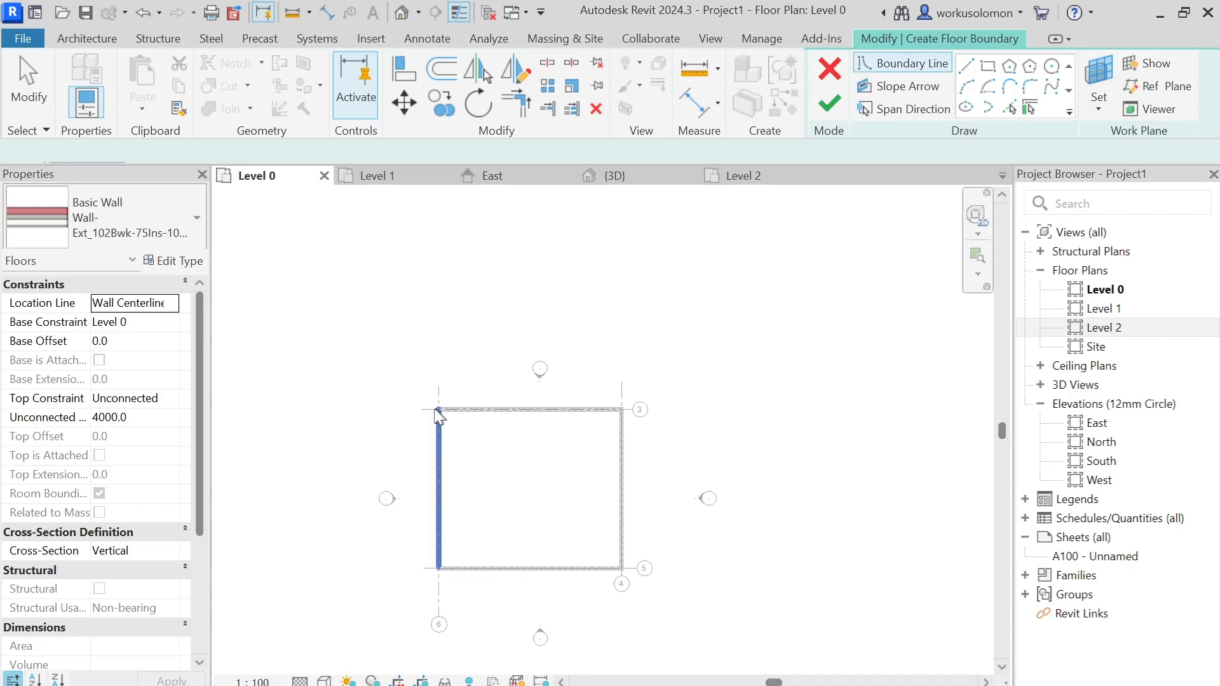
{"action": "scroll", "coordinate": [434, 411], "scroll_direction": "up", "scroll_amount": 3}
{"action": "scroll", "coordinate": [433, 410], "scroll_direction": "up", "scroll_amount": 1}
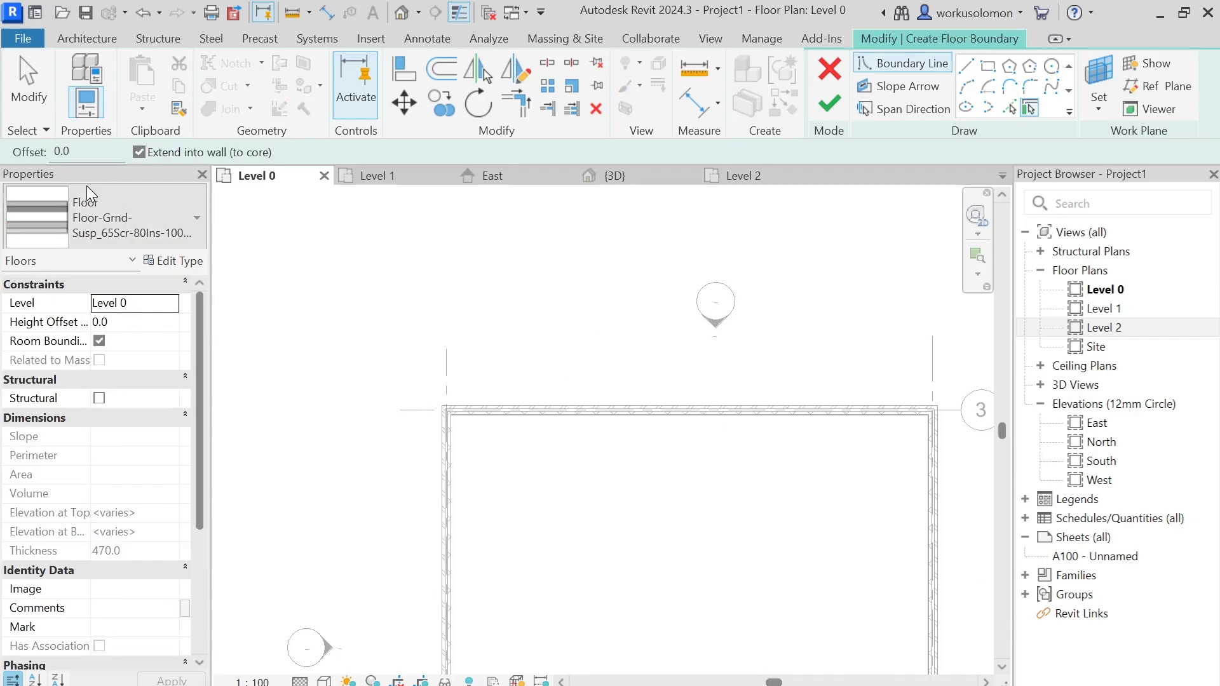
{"action": "left_click", "coordinate": [987, 66]}
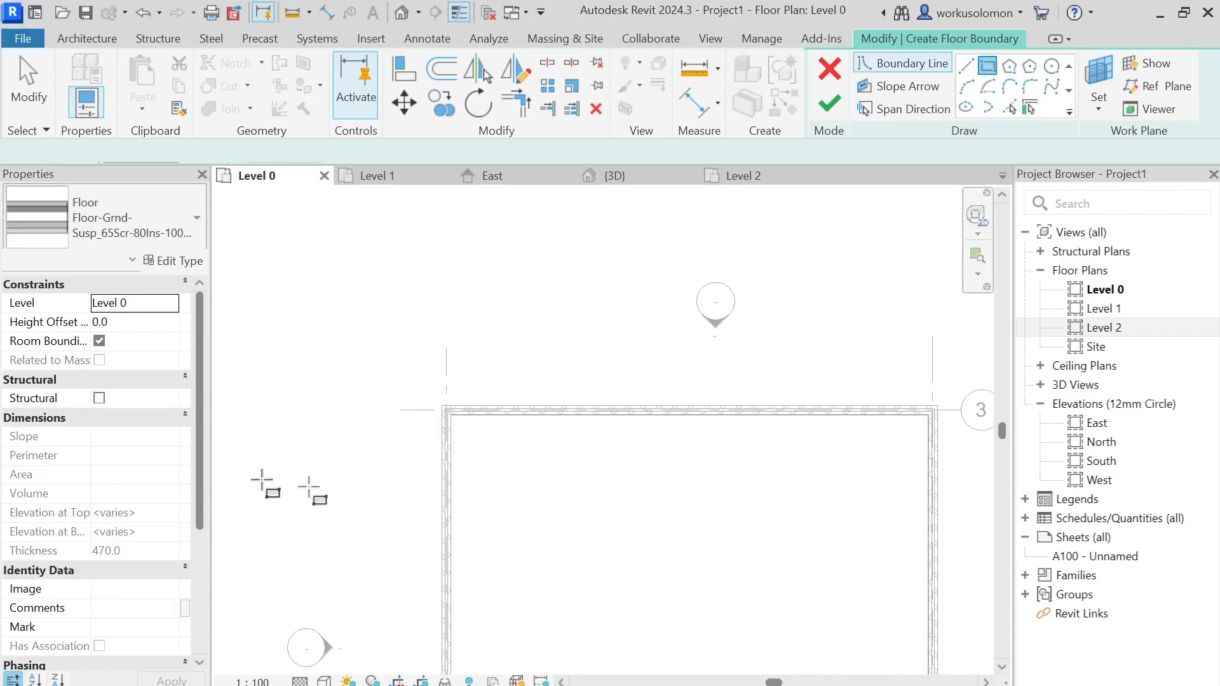
{"action": "left_click", "coordinate": [423, 386]}
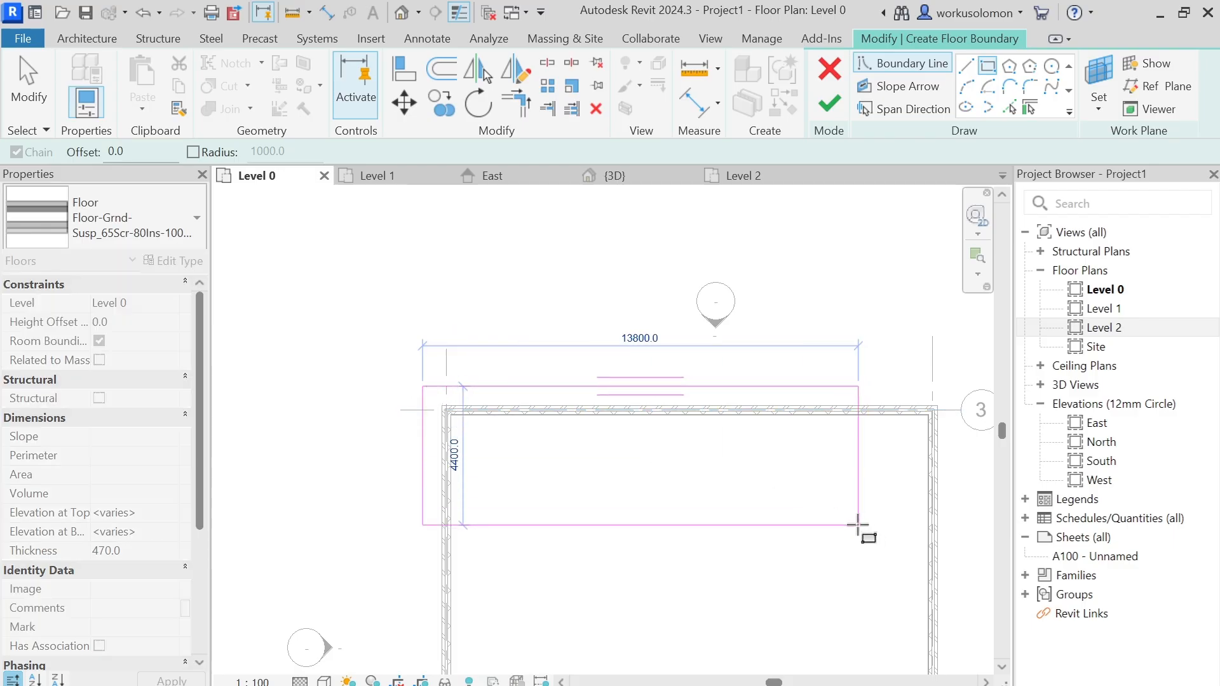
{"action": "scroll", "coordinate": [860, 525], "scroll_direction": "down", "scroll_amount": 2}
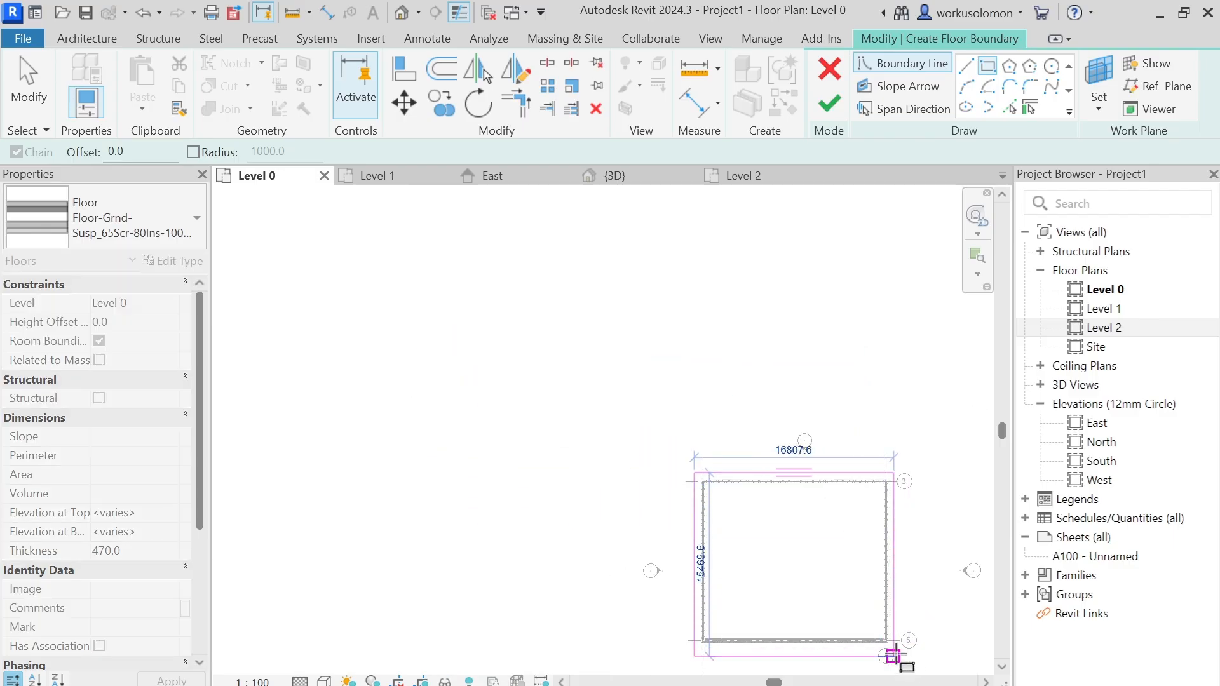
{"action": "scroll", "coordinate": [906, 651], "scroll_direction": "up", "scroll_amount": 1}
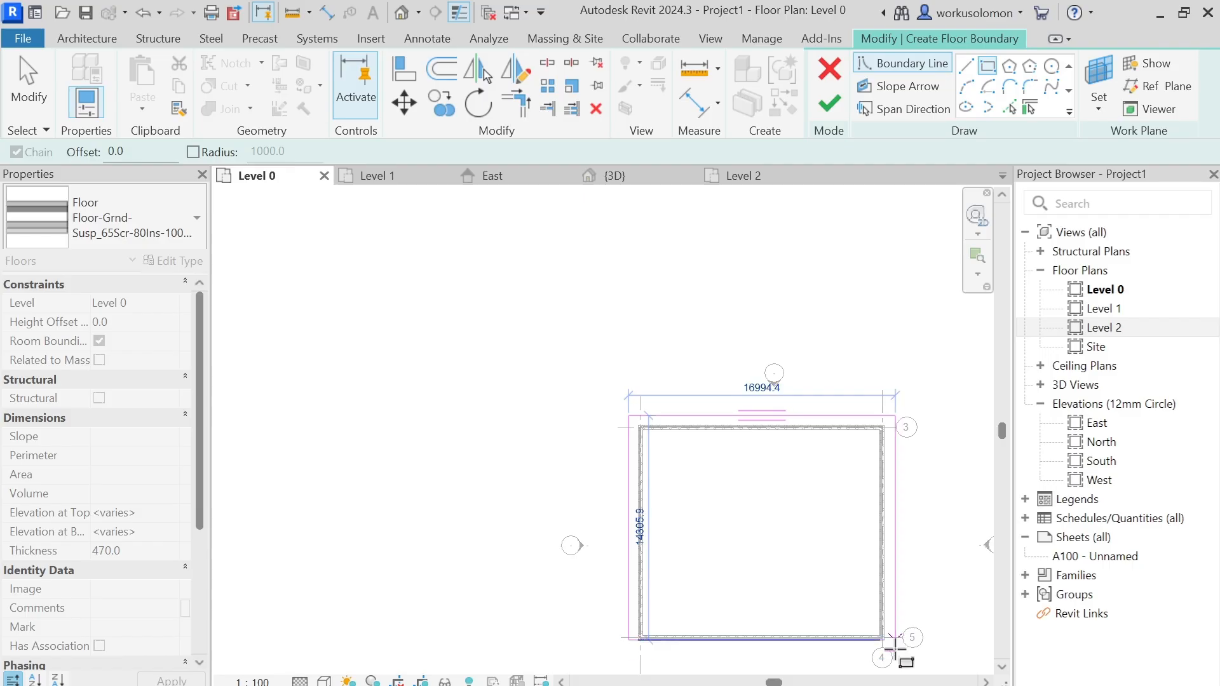
{"action": "left_click", "coordinate": [892, 657]}
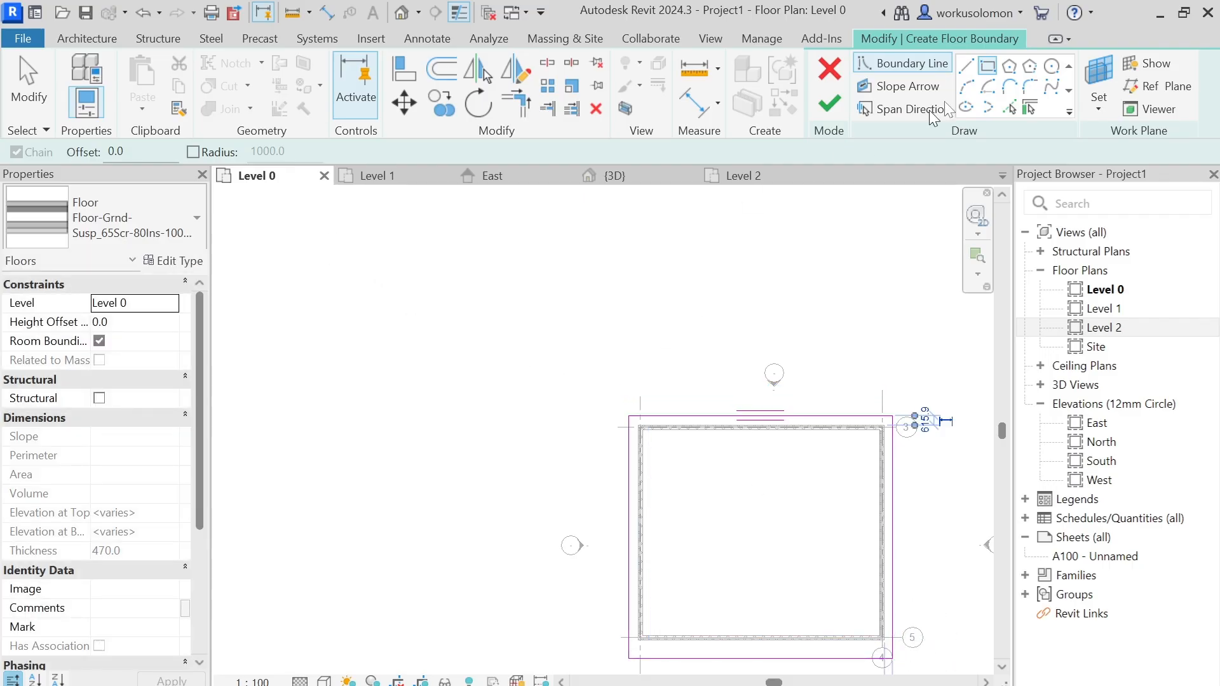
{"action": "left_click", "coordinate": [830, 103]}
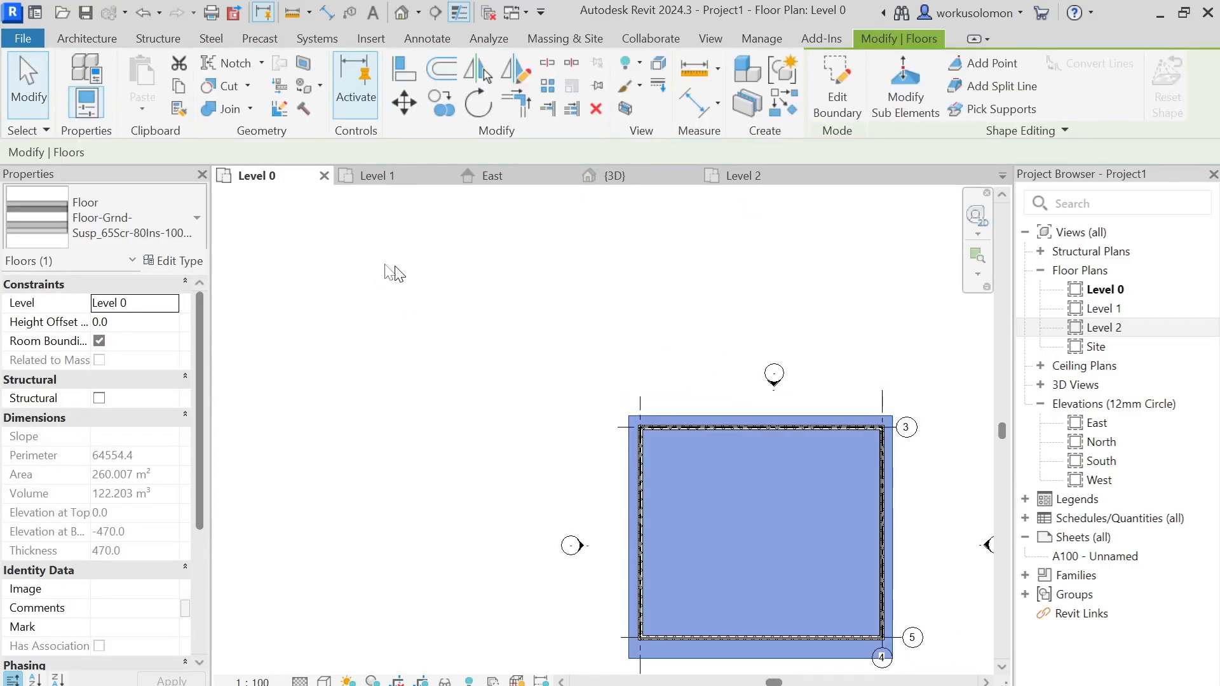
Create an architectural floor on Level 1 with a rectangular boundary tracing the Level 0 floor outline, attach the walls below, and check it in 3D.
{"action": "left_click", "coordinate": [402, 175]}
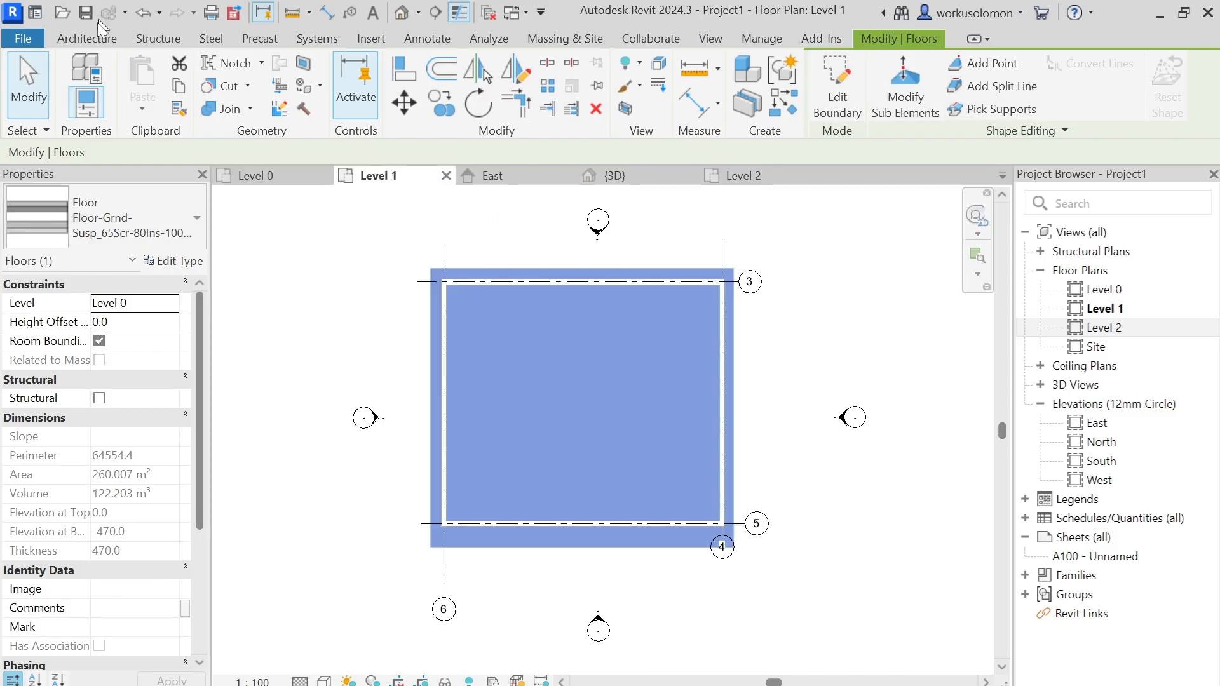
{"action": "left_click", "coordinate": [87, 38]}
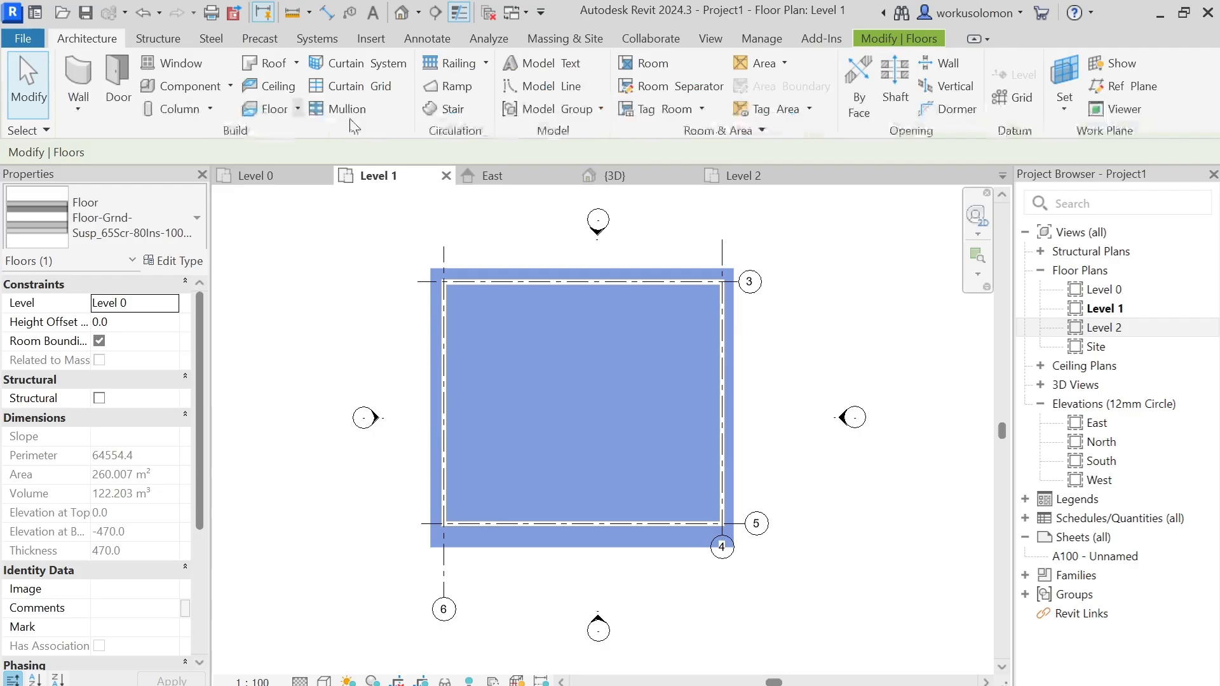
{"action": "left_click", "coordinate": [262, 113]}
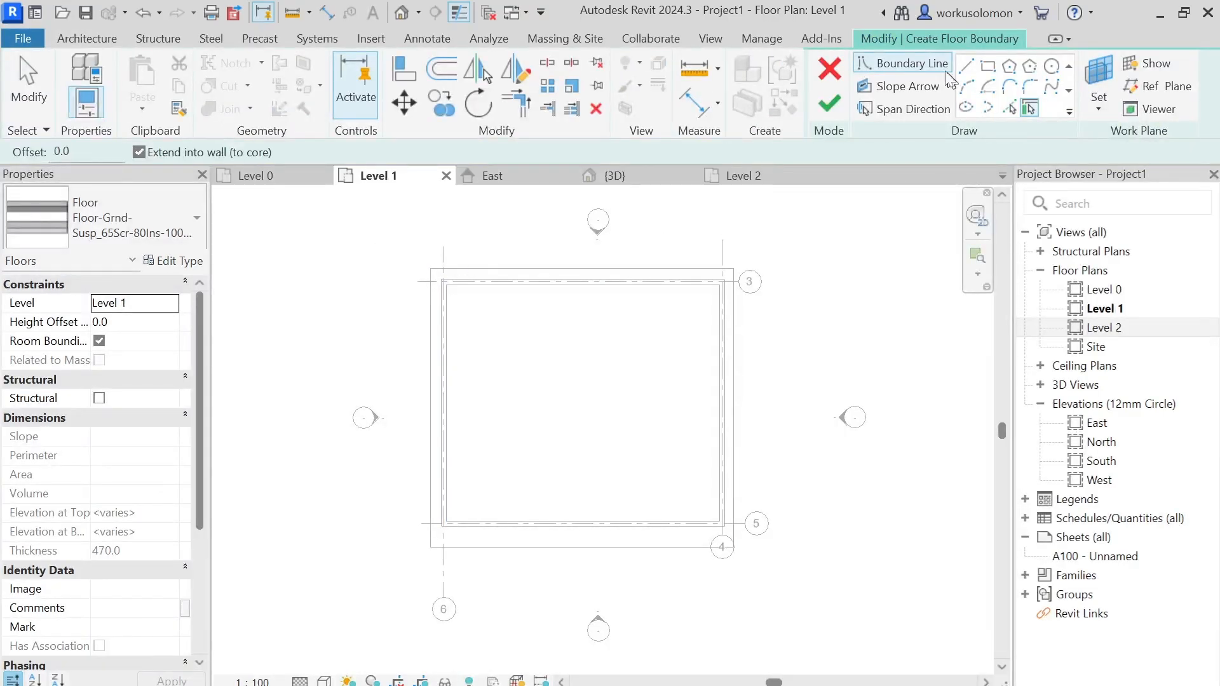
{"action": "left_click", "coordinate": [988, 67]}
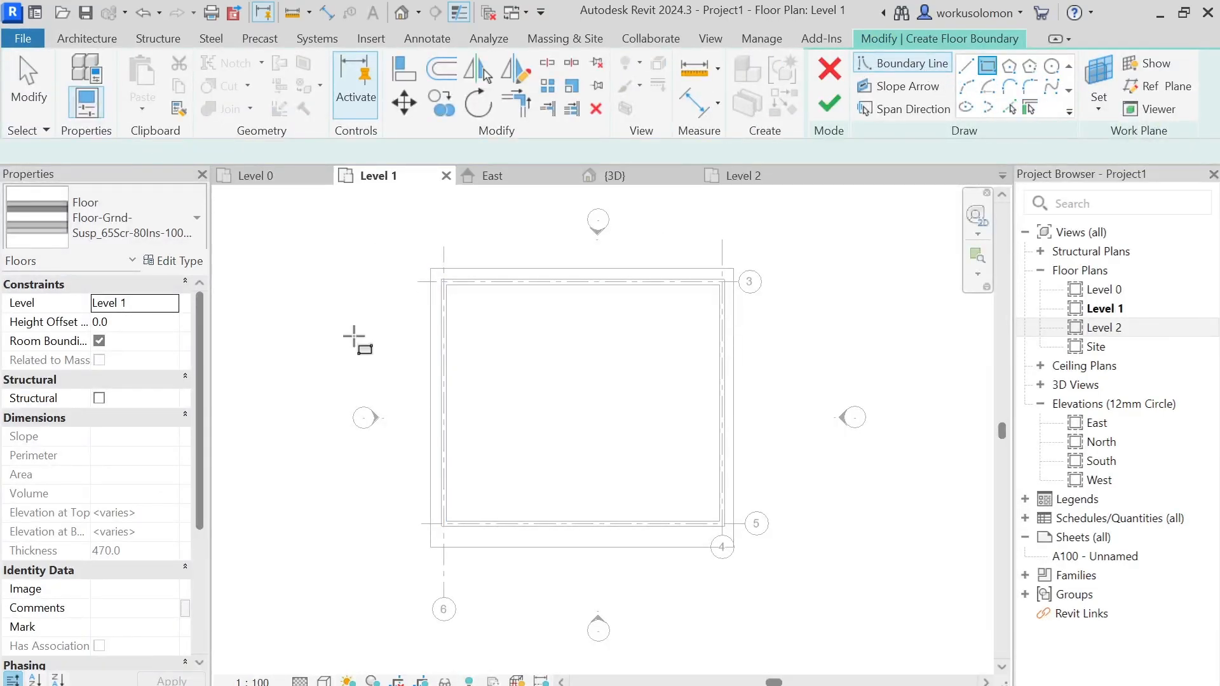
{"action": "left_click", "coordinate": [437, 268]}
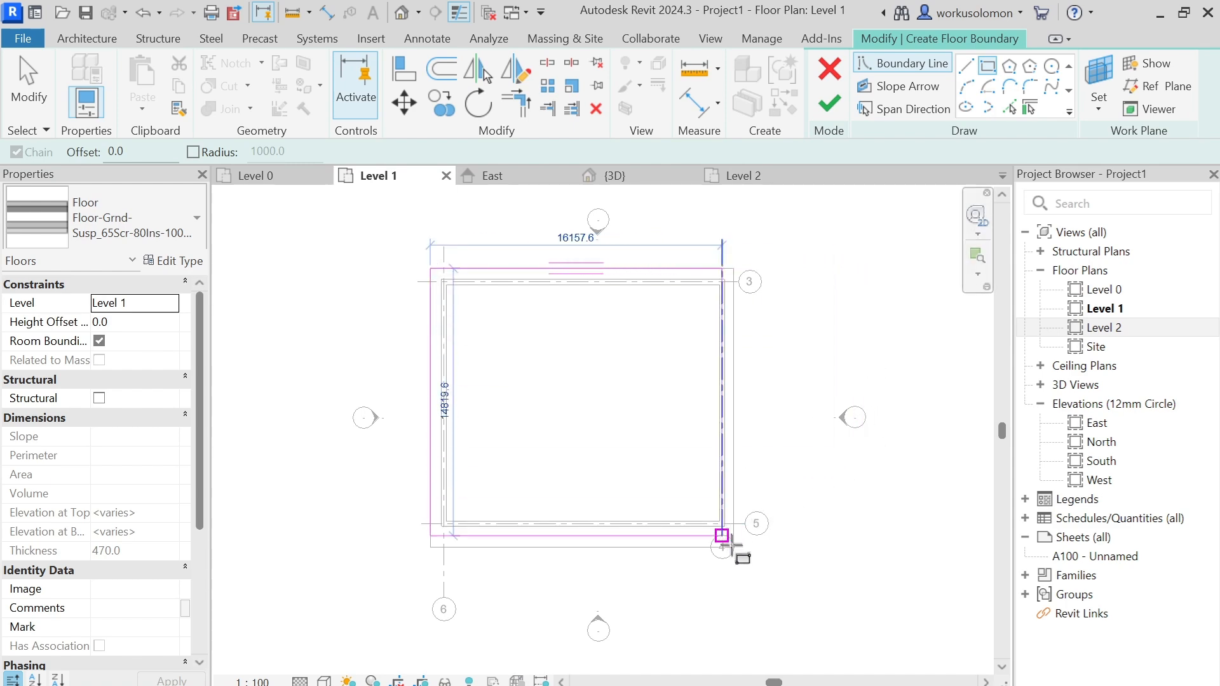
{"action": "left_click", "coordinate": [734, 547]}
{"action": "left_click", "coordinate": [826, 96]}
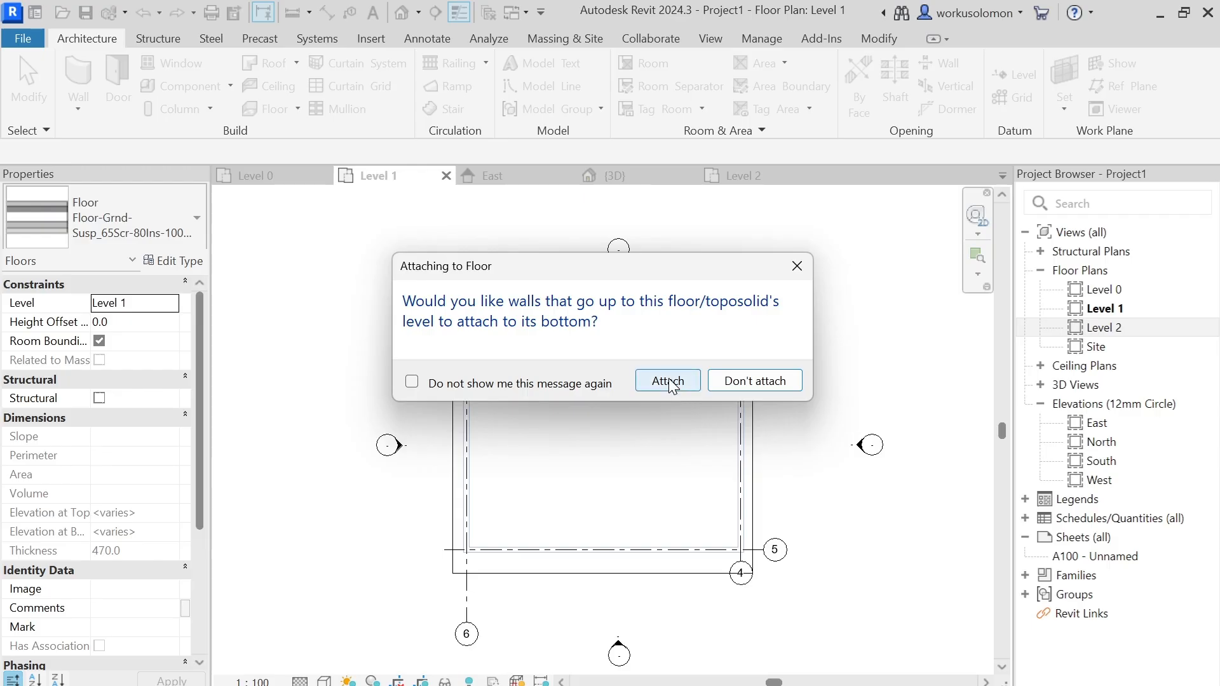
{"action": "left_click", "coordinate": [669, 382]}
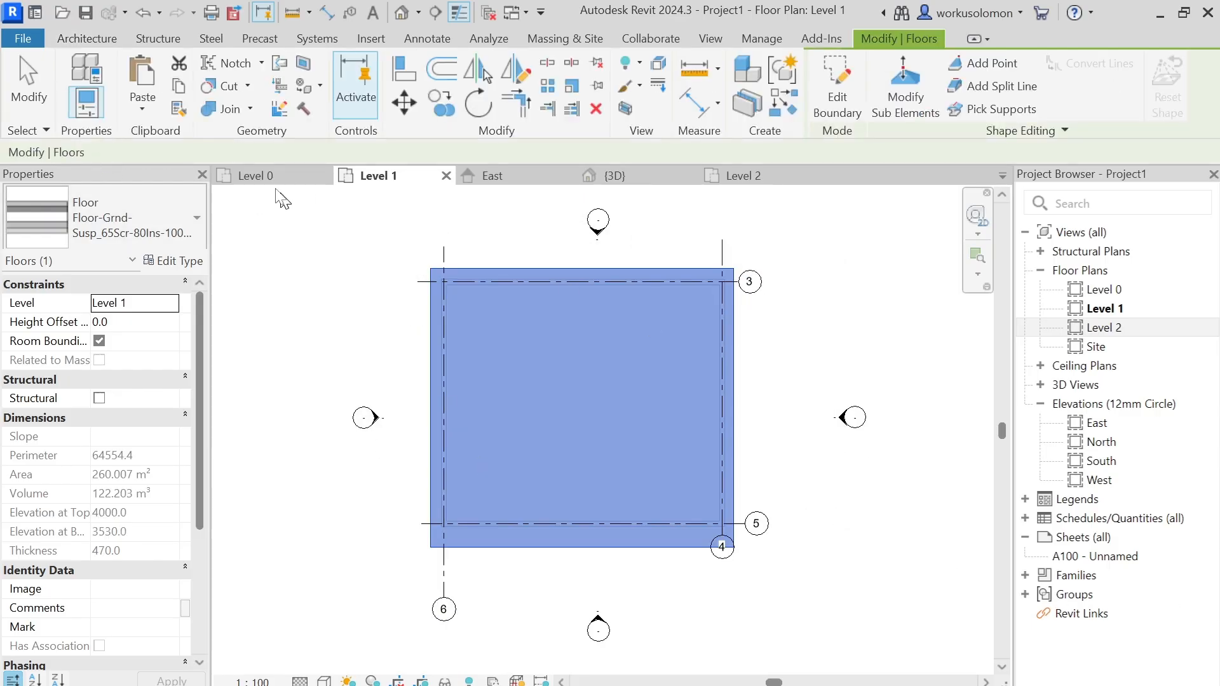
{"action": "left_click", "coordinate": [636, 179]}
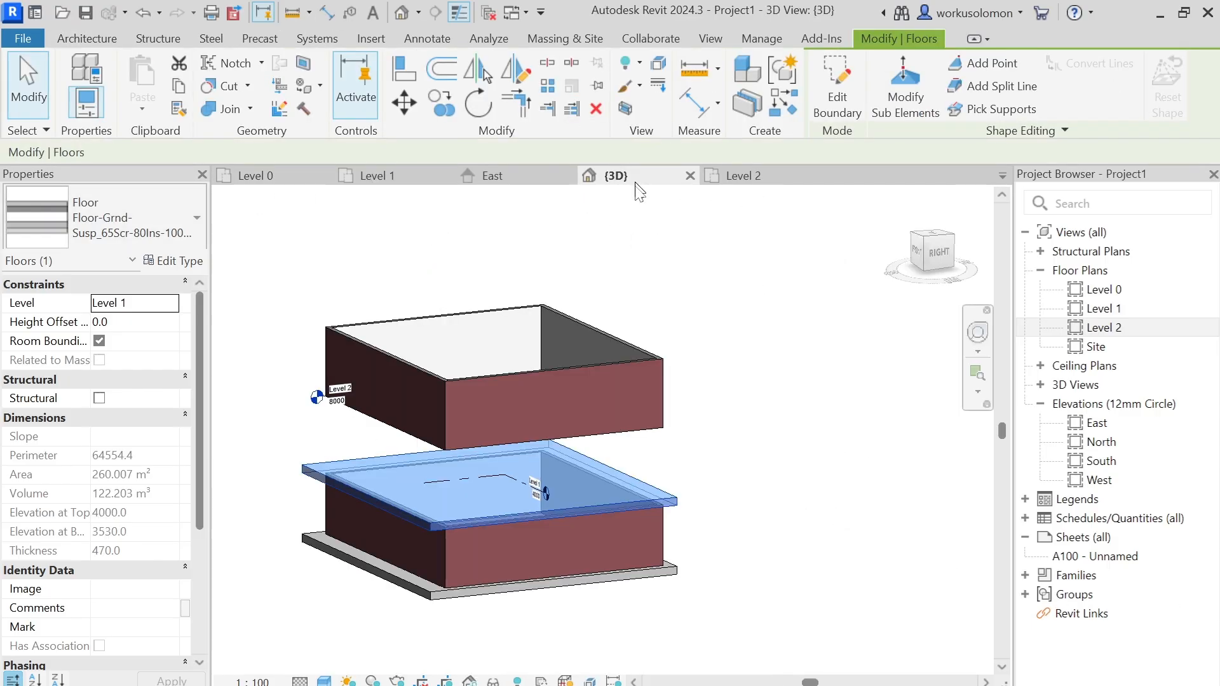
{"action": "scroll", "coordinate": [546, 619], "scroll_direction": "up", "scroll_amount": 3}
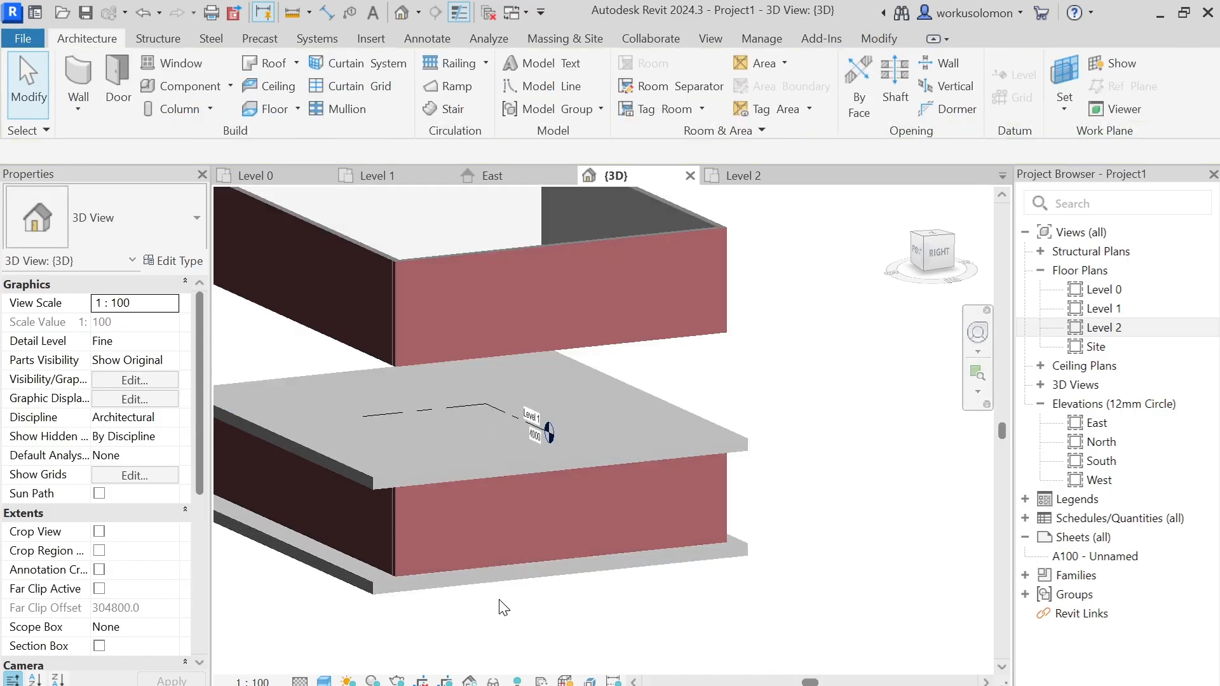
{"action": "scroll", "coordinate": [462, 480], "scroll_direction": "up", "scroll_amount": 2}
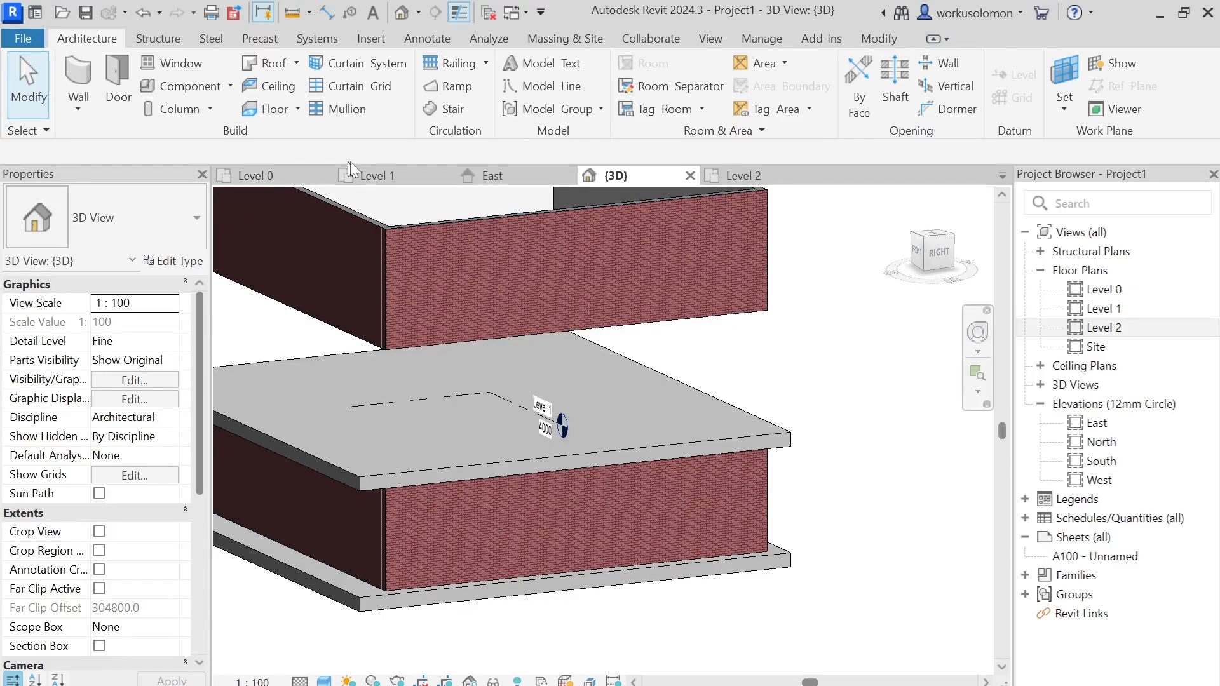
In the Level 1 floor plan, draw a 13500 mm wall along grid 6 from grid 3 to grid 5.
{"action": "left_click", "coordinate": [381, 176]}
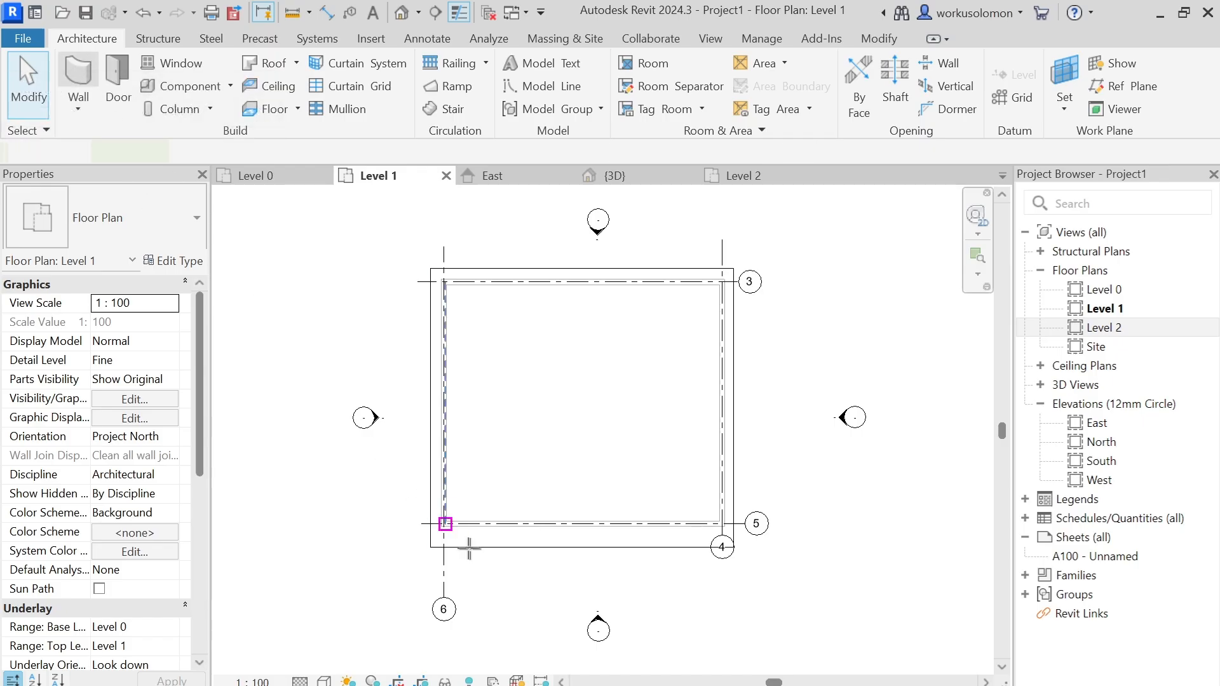
{"action": "left_click", "coordinate": [78, 75]}
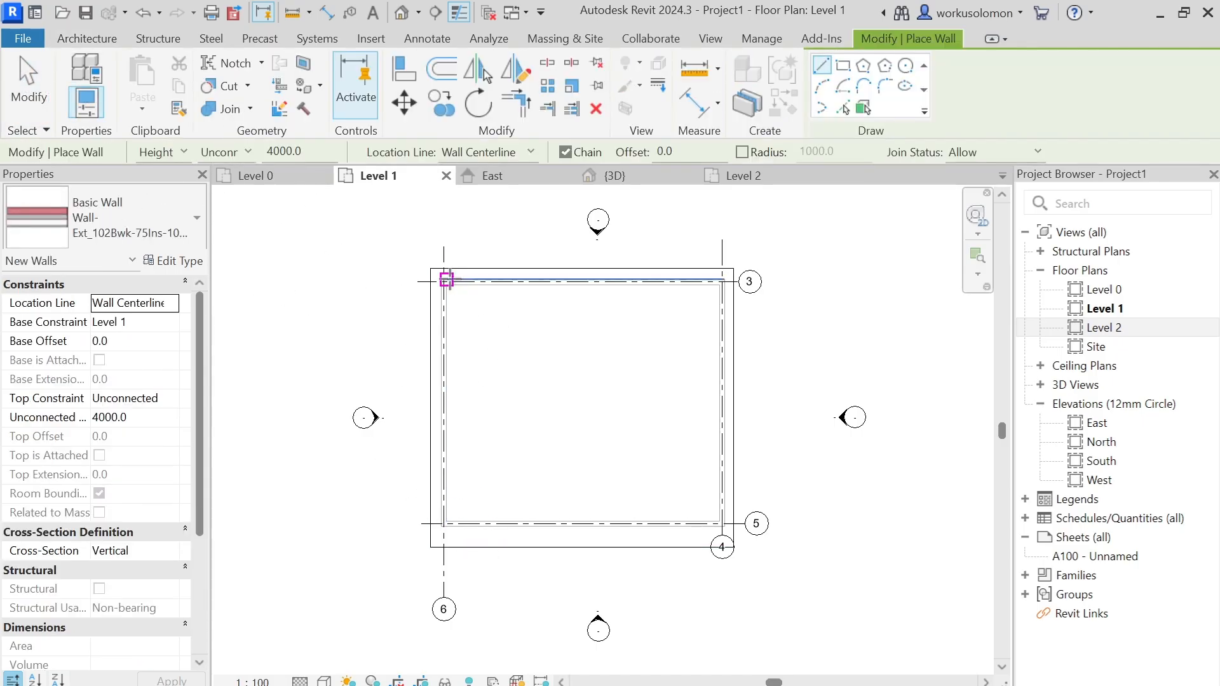
{"action": "left_click", "coordinate": [446, 279]}
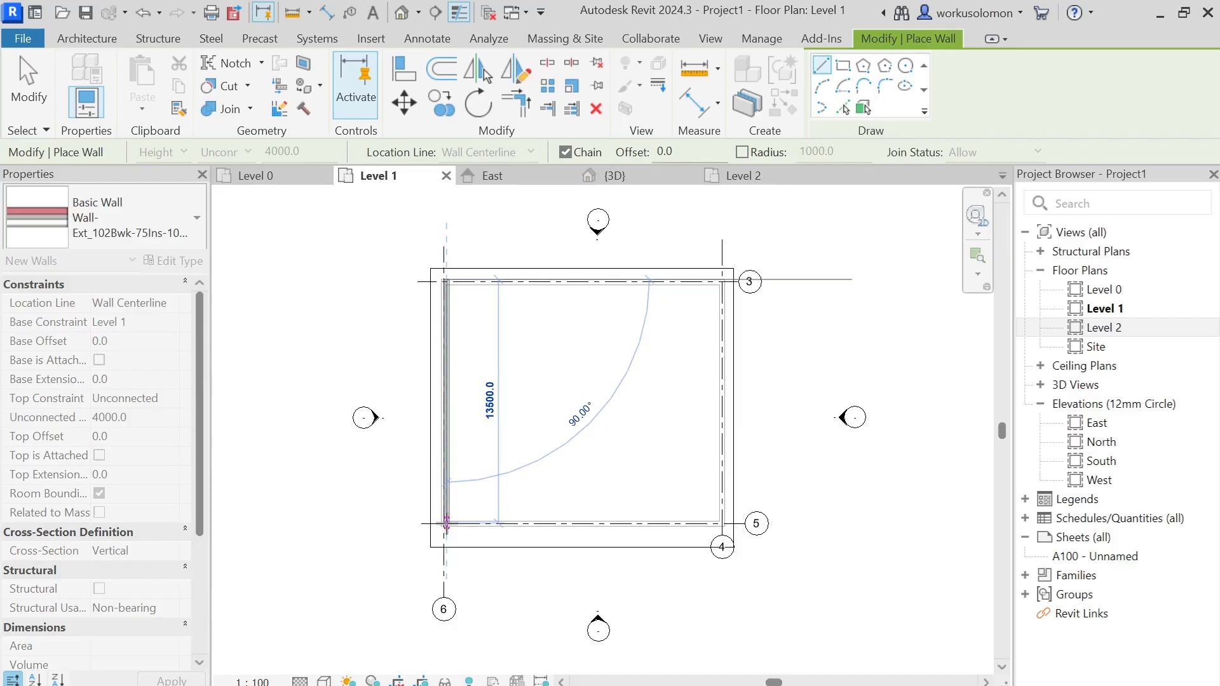
{"action": "left_click", "coordinate": [447, 524]}
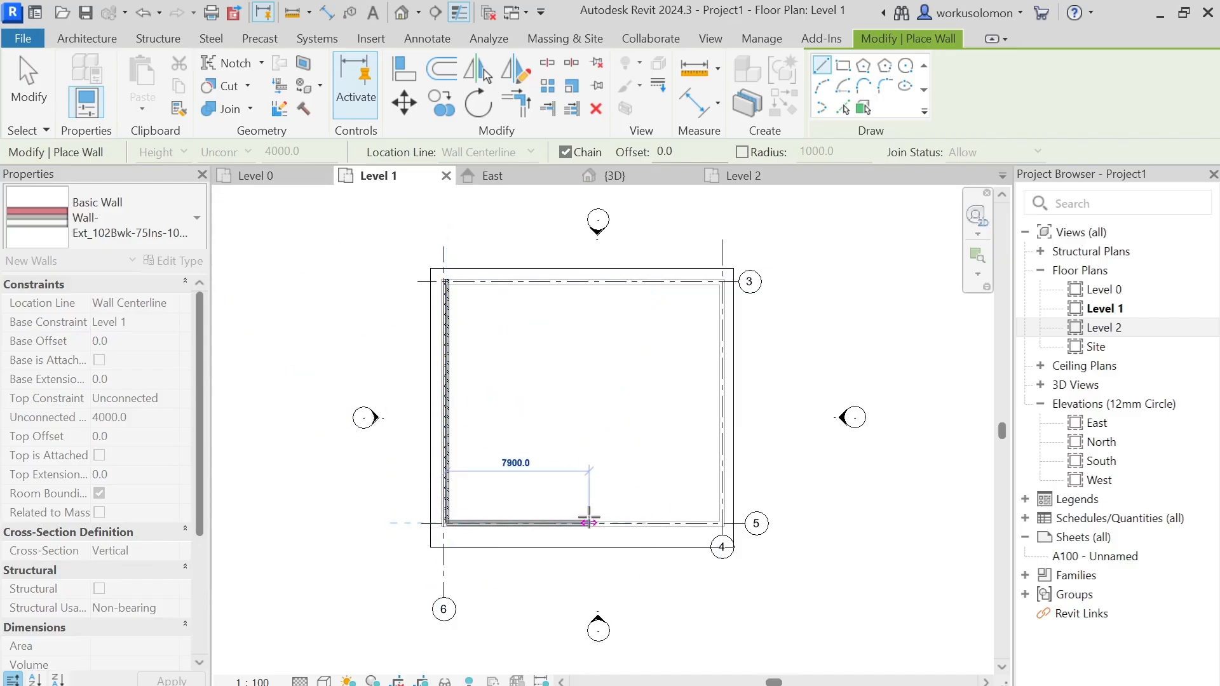
{"action": "key", "text": "Escape"}
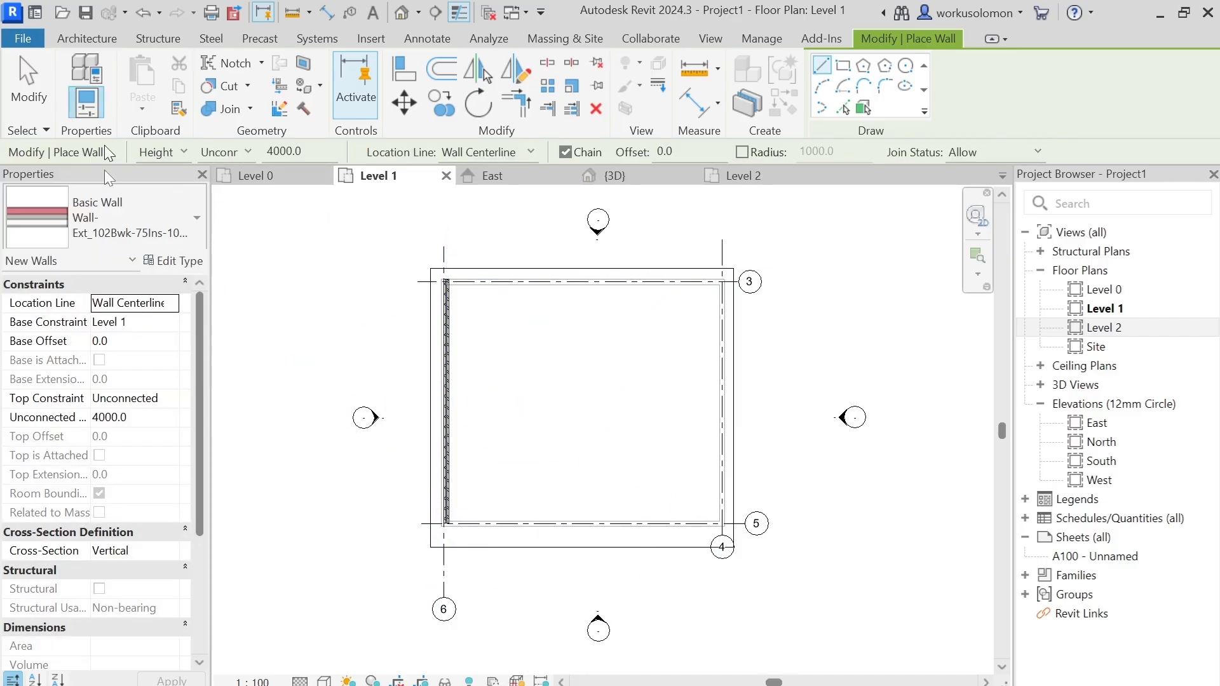
Chain three Level 1 walls: 15400 mm across to grid 4 about 3.3 m inside grid 5, up to grid 3, and back to grid 6.
{"action": "left_click", "coordinate": [76, 40]}
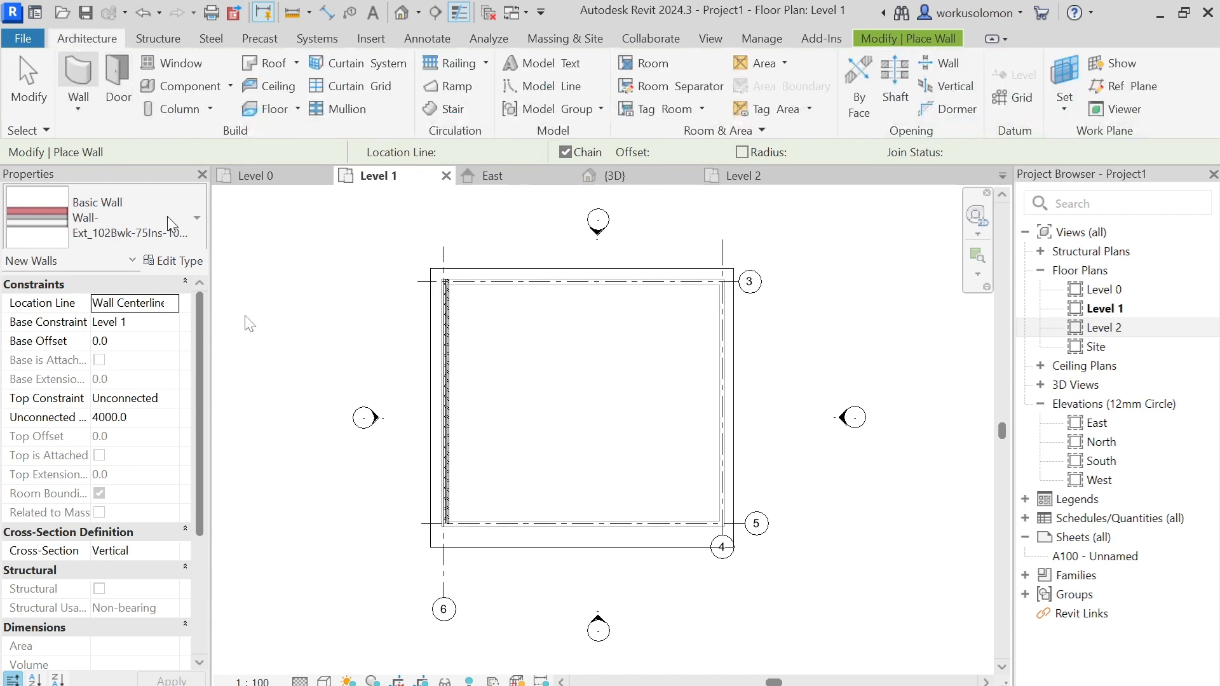
{"action": "left_click", "coordinate": [446, 460]}
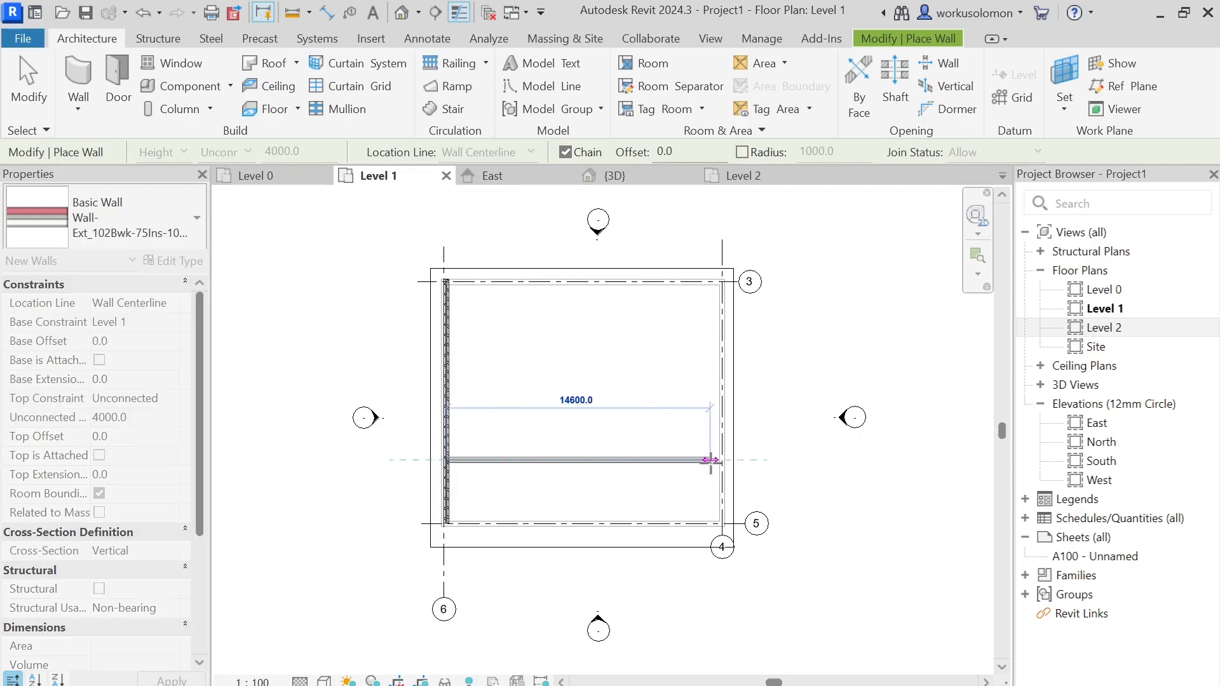
{"action": "left_click", "coordinate": [724, 460]}
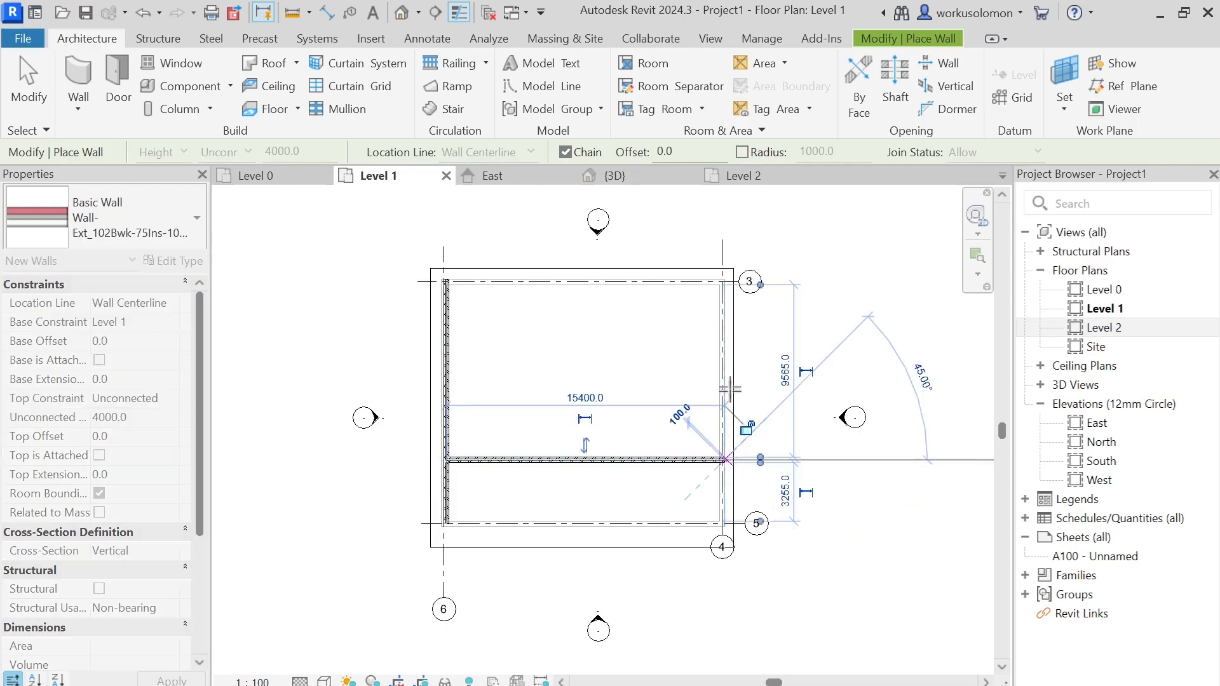
{"action": "left_click", "coordinate": [723, 282]}
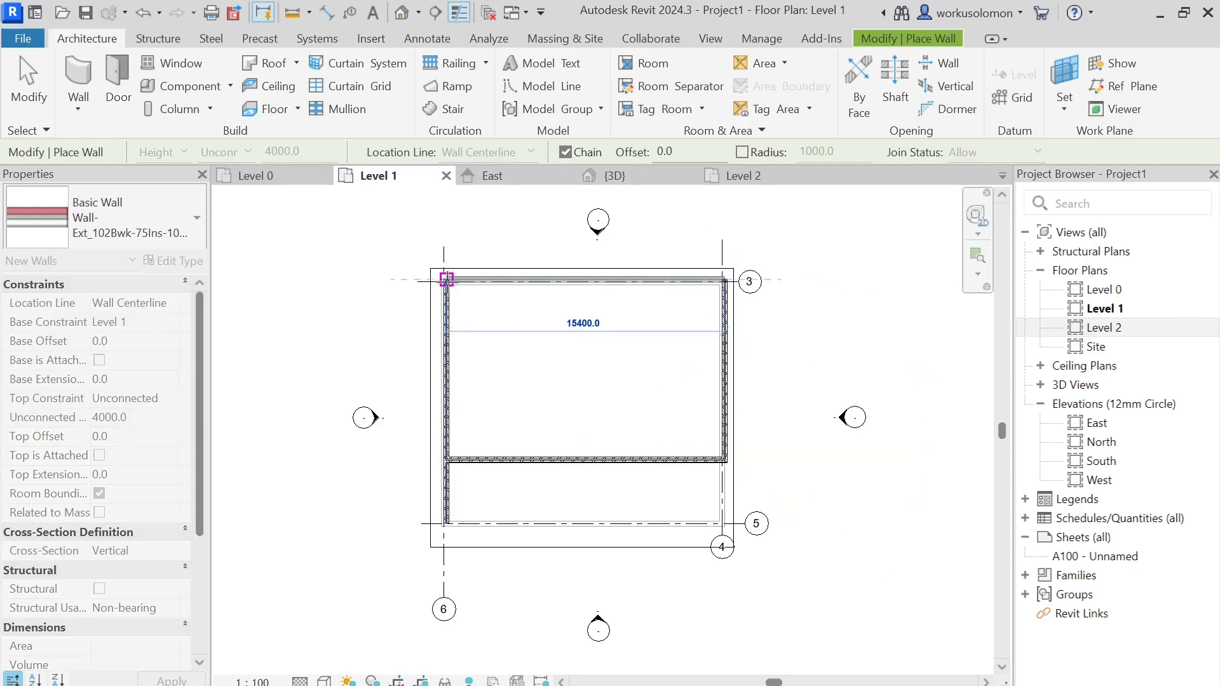
{"action": "left_click", "coordinate": [444, 282]}
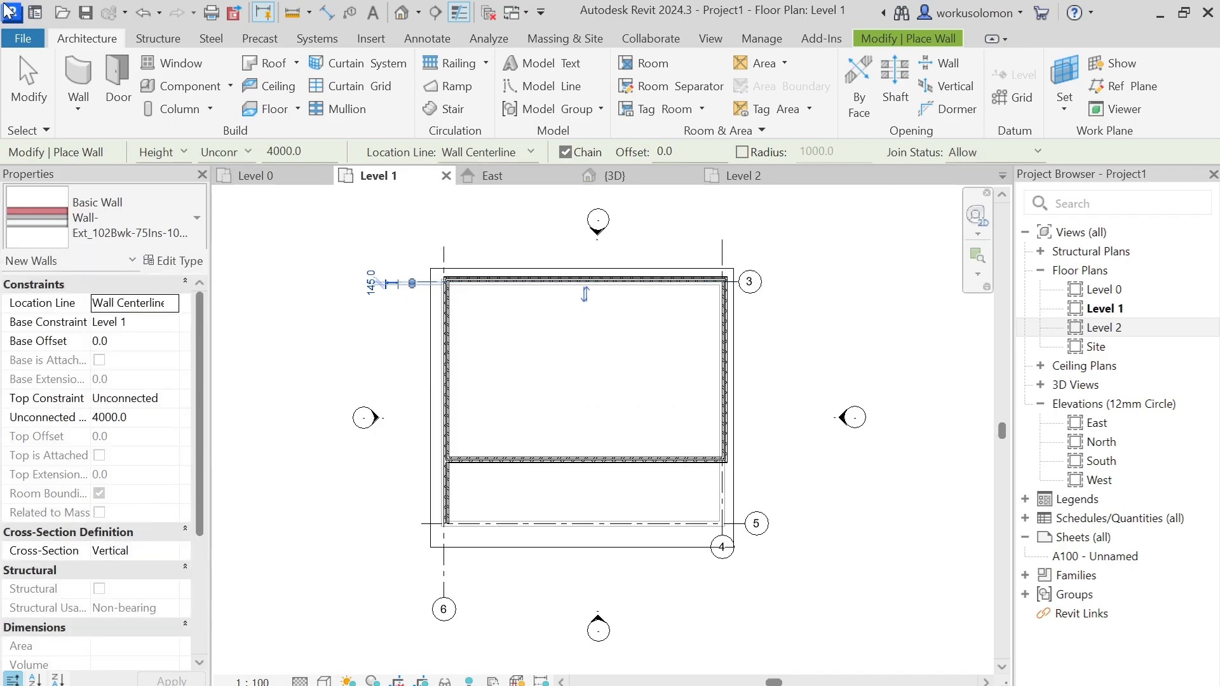
Open the 3D view and examine the set-back Level 1 walls between the two floors from several angles.
{"action": "left_click", "coordinate": [628, 178]}
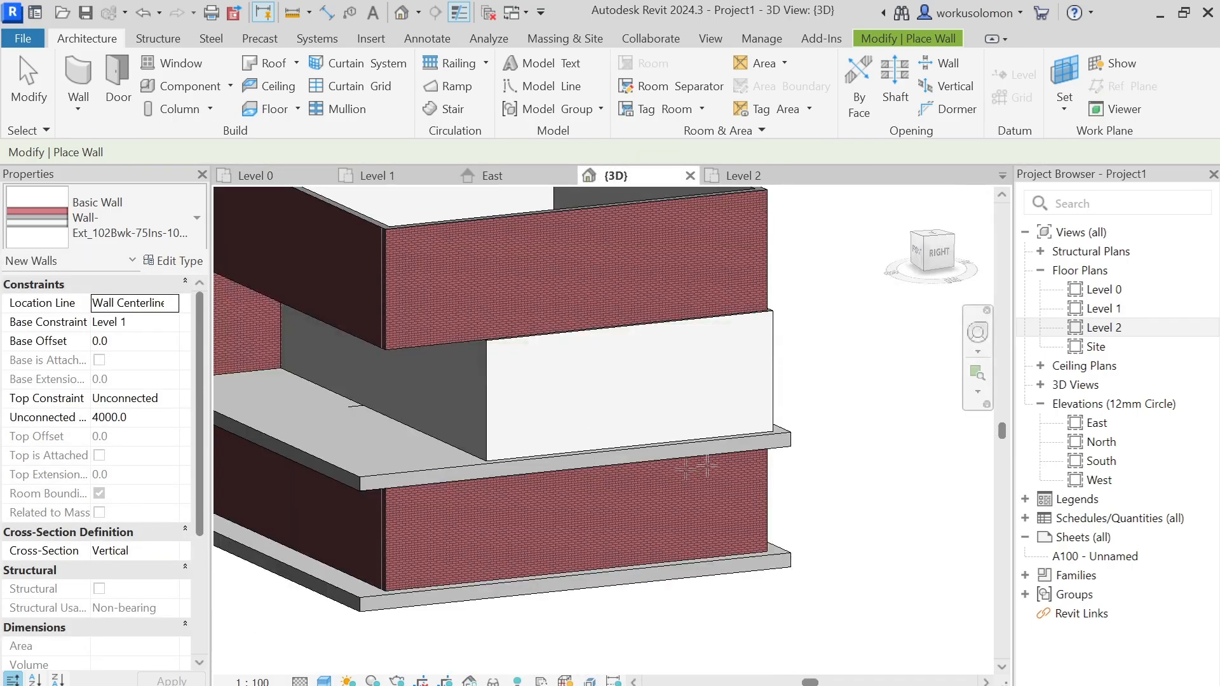
{"action": "left_click", "coordinate": [854, 443]}
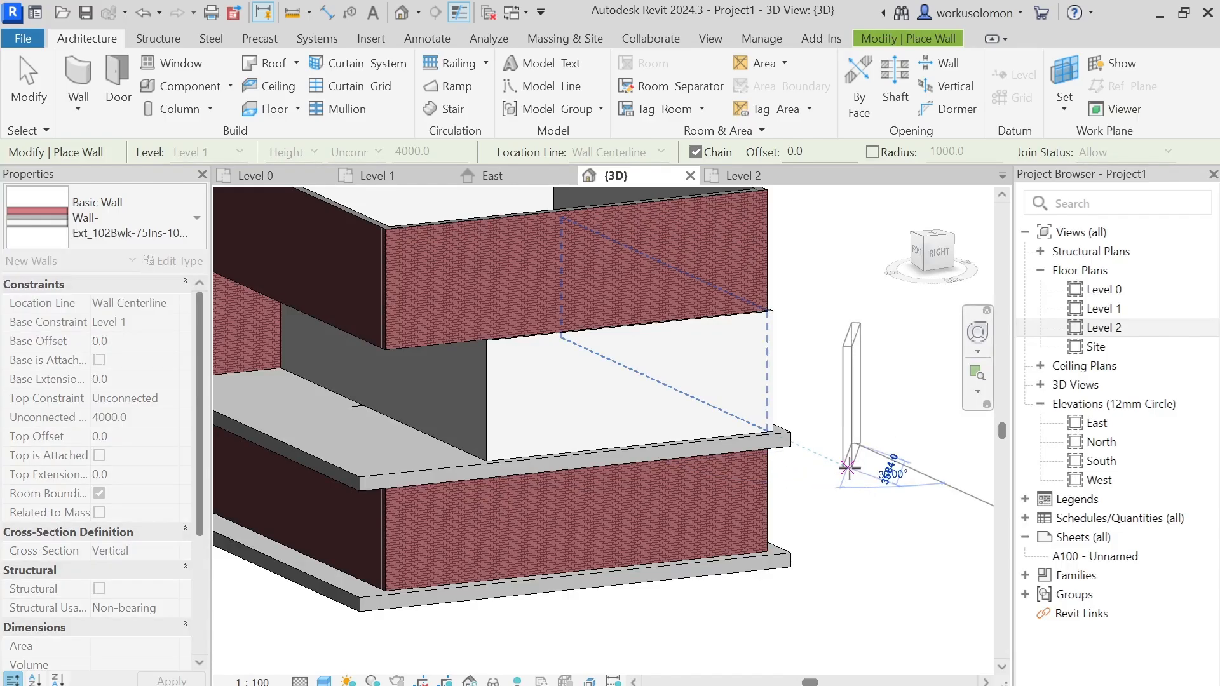
{"action": "key", "text": "Escape"}
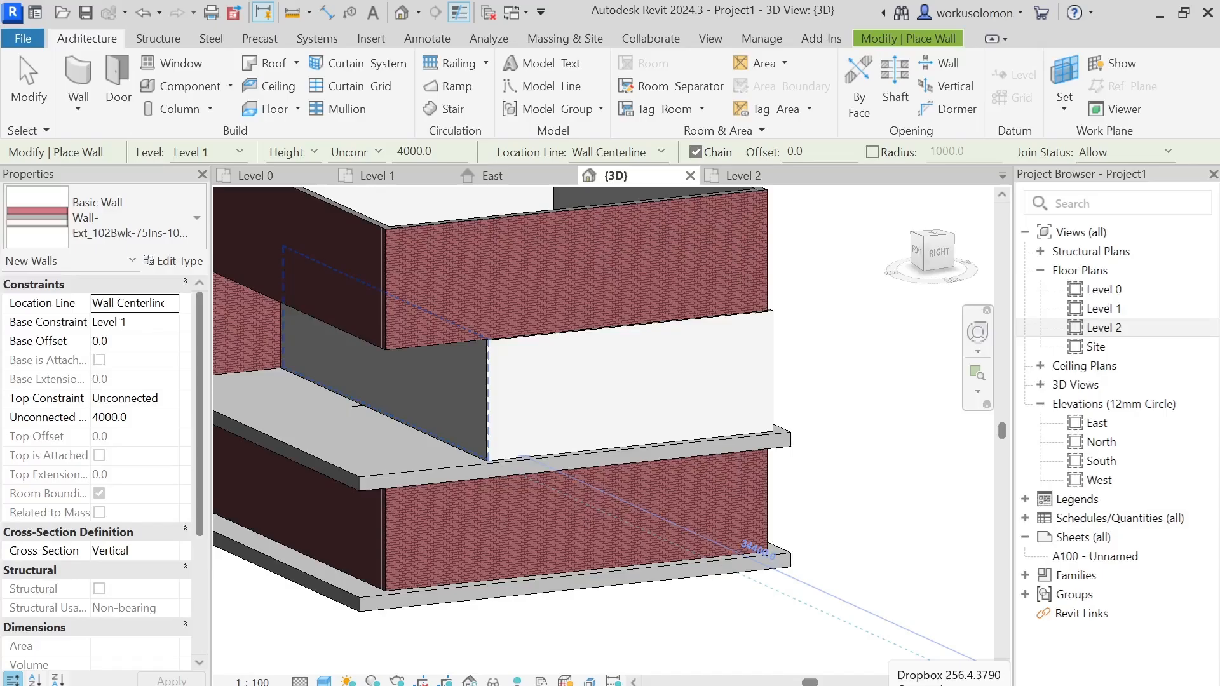
{"action": "scroll", "coordinate": [355, 624], "scroll_direction": "up", "scroll_amount": 1}
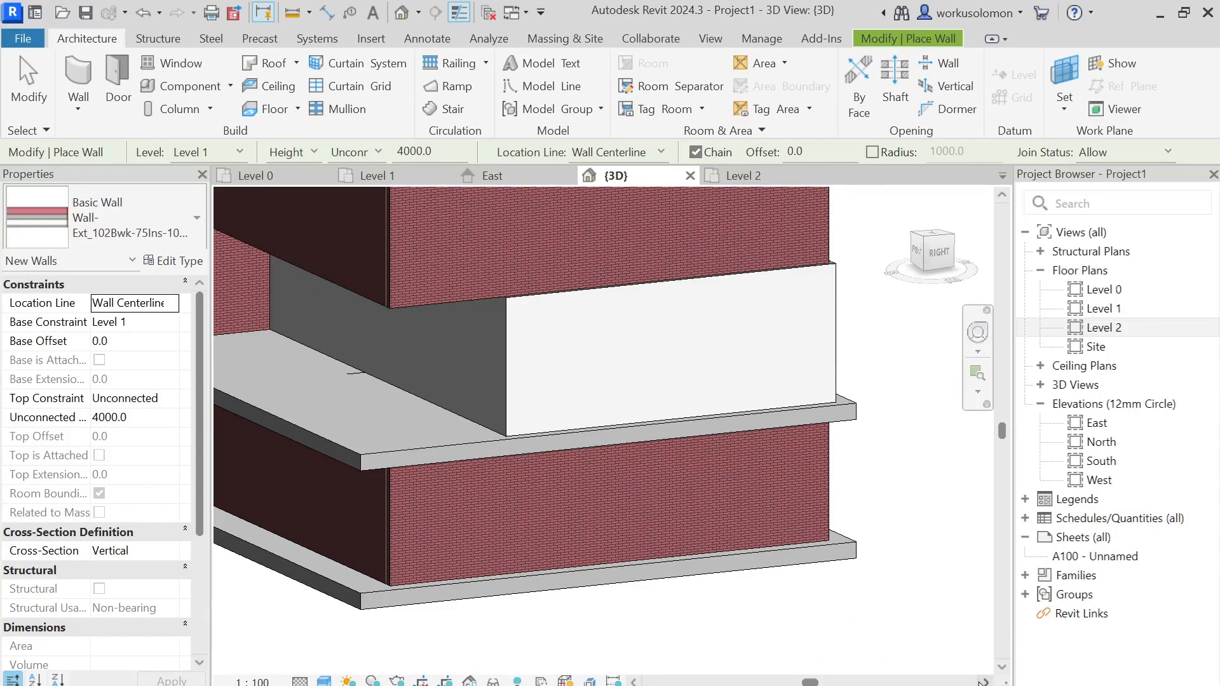
{"action": "scroll", "coordinate": [744, 575], "scroll_direction": "down", "scroll_amount": 1}
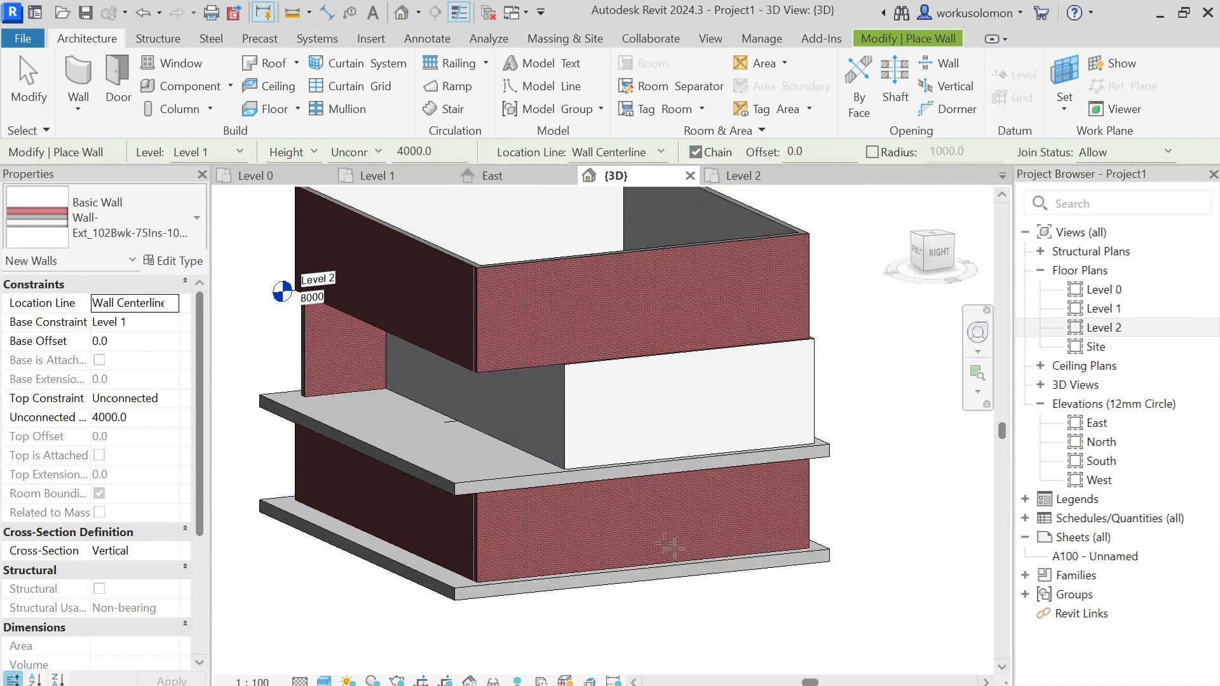
{"action": "middle_click_drag", "start_coordinate": [720, 611], "coordinate": [818, 489], "text": "shift"}
{"action": "middle_click_drag", "start_coordinate": [818, 474], "coordinate": [740, 587], "text": "shift"}
{"action": "scroll", "coordinate": [739, 588], "scroll_direction": "down", "scroll_amount": 3}
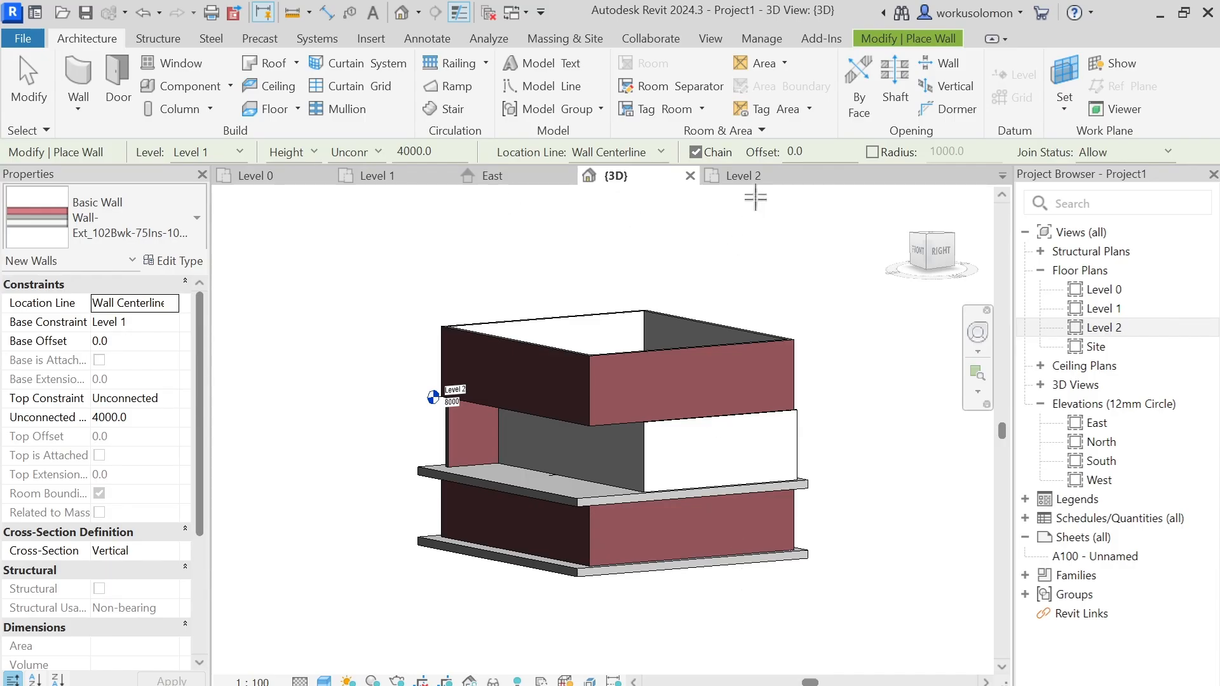
Create an architectural floor on Level 2 with a rectangular boundary following the walls' outer corners, and open the 3D view.
{"action": "left_click", "coordinate": [749, 178]}
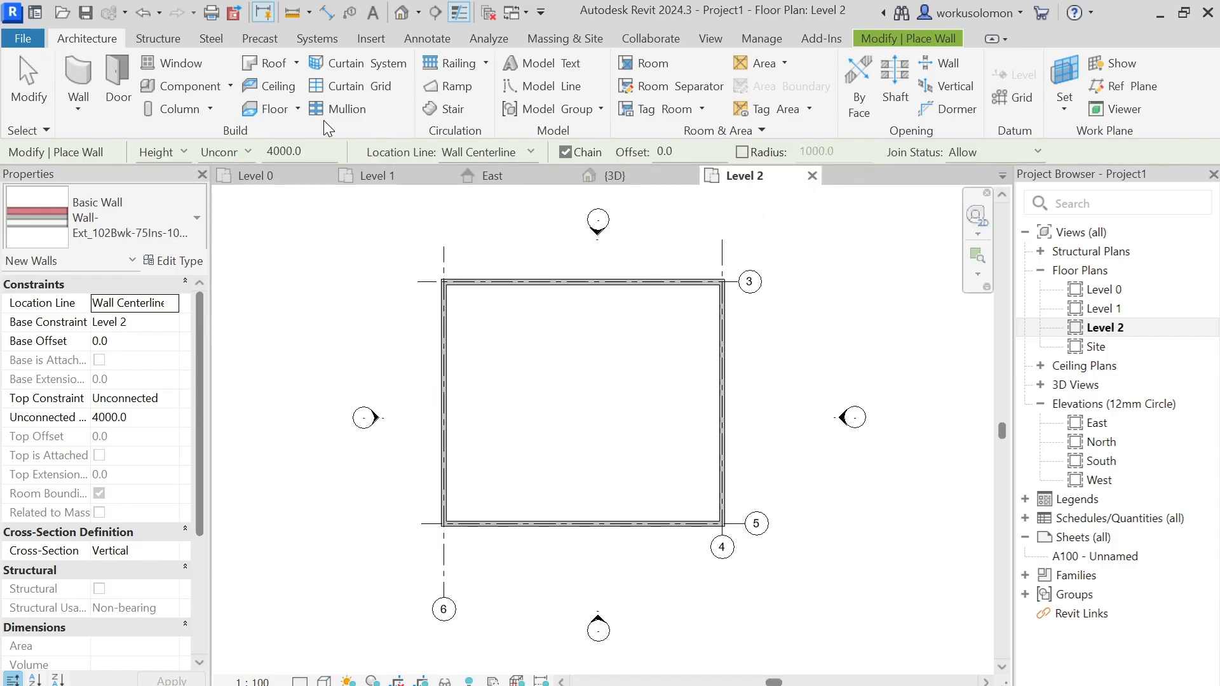
{"action": "left_click", "coordinate": [297, 109]}
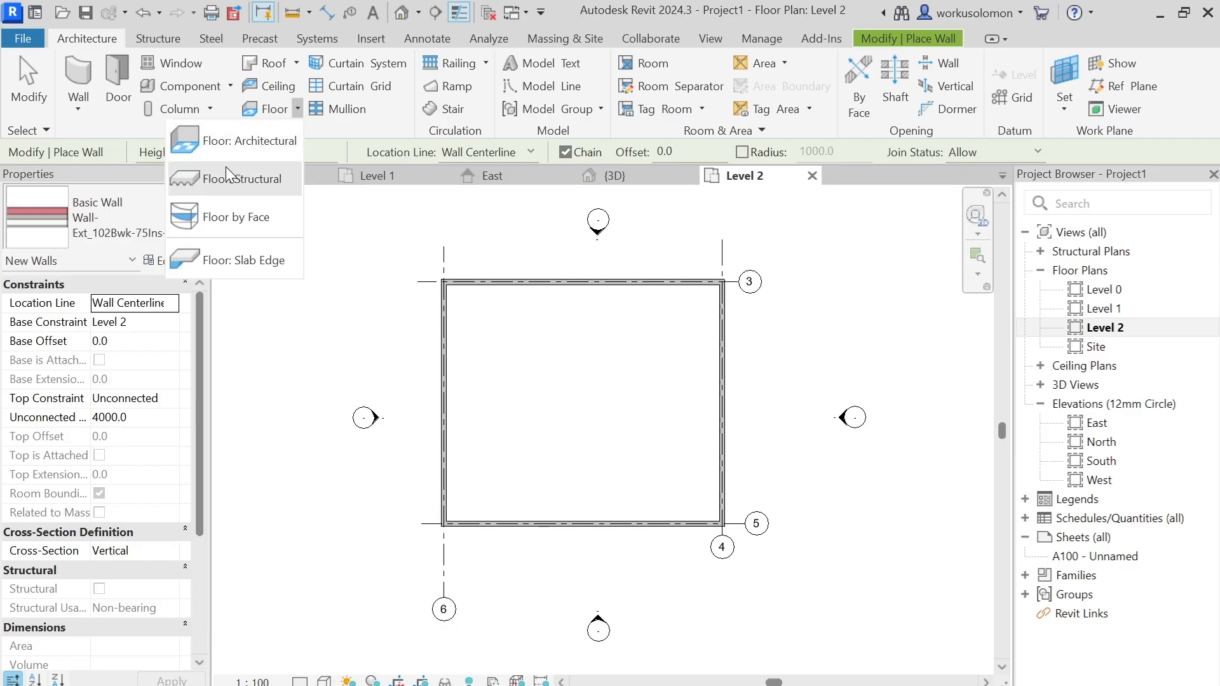
{"action": "left_click", "coordinate": [219, 139]}
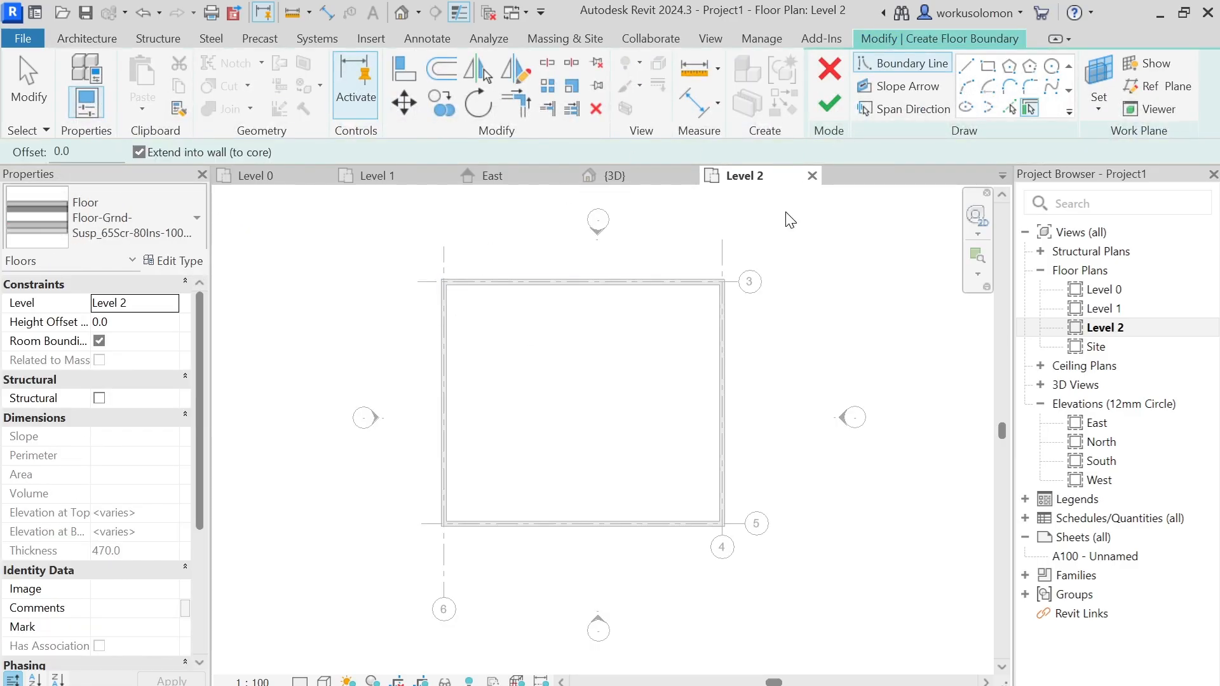
{"action": "left_click", "coordinate": [988, 67]}
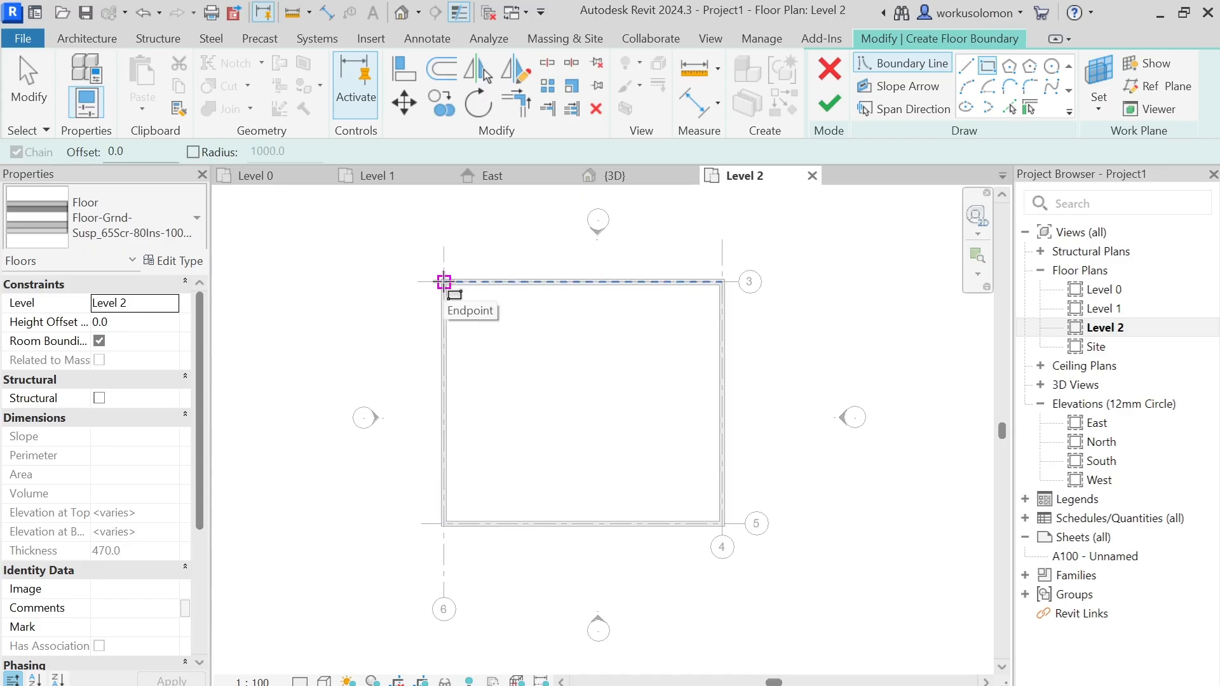
{"action": "scroll", "coordinate": [444, 282], "scroll_direction": "up", "scroll_amount": 4}
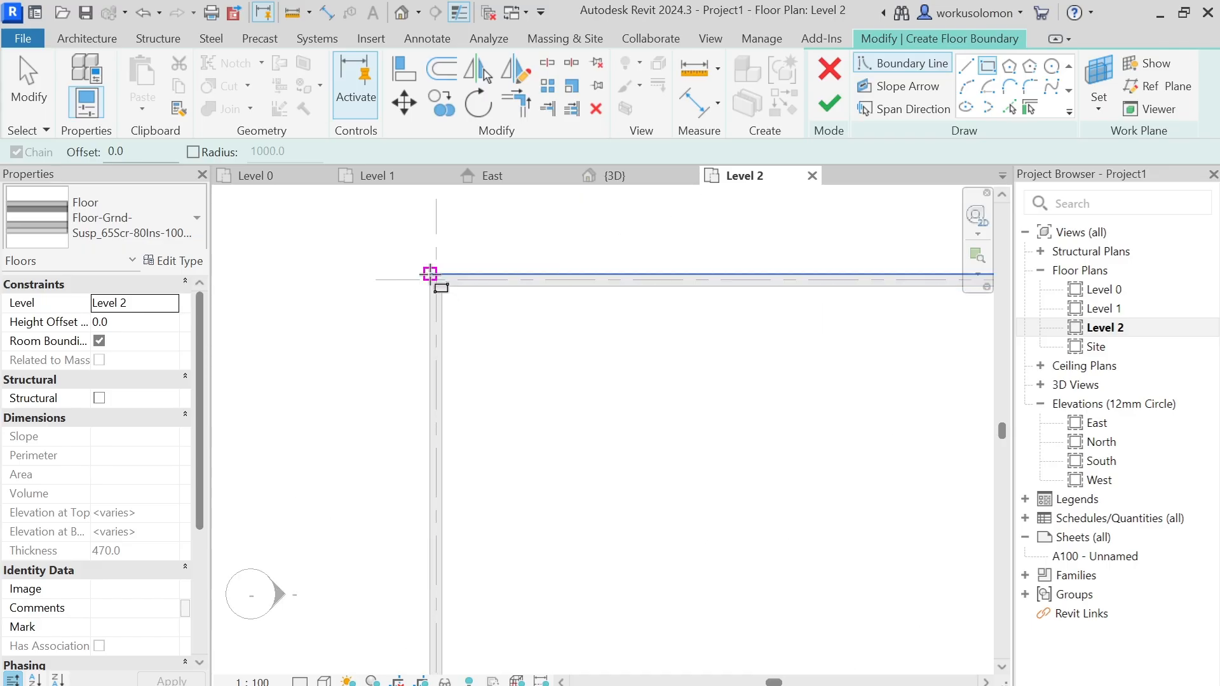
{"action": "left_click", "coordinate": [430, 273]}
{"action": "scroll", "coordinate": [763, 410], "scroll_direction": "down", "scroll_amount": 5}
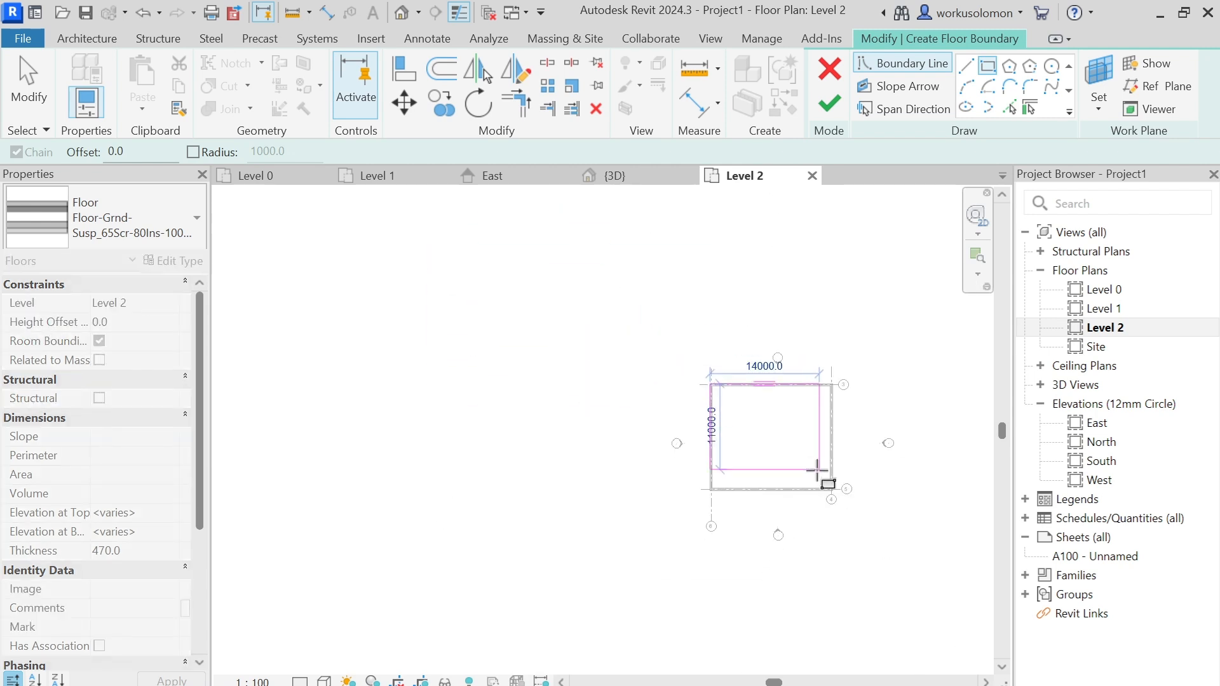
{"action": "scroll", "coordinate": [827, 490], "scroll_direction": "up", "scroll_amount": 3}
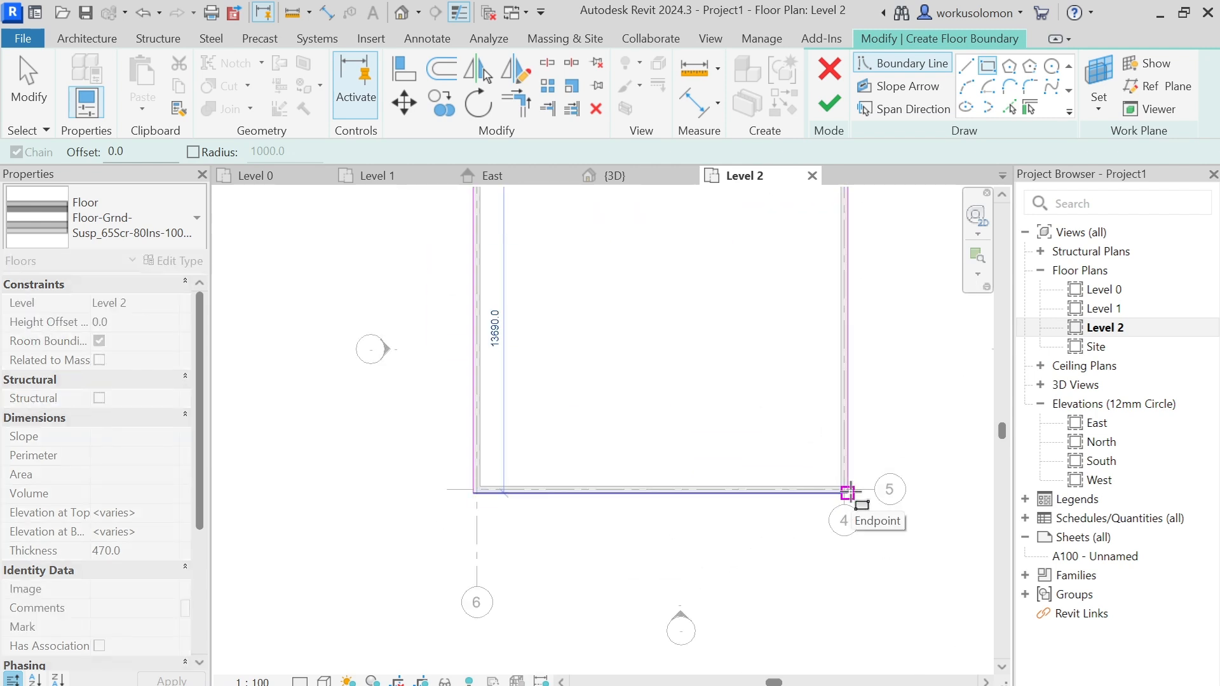
{"action": "left_click", "coordinate": [837, 108]}
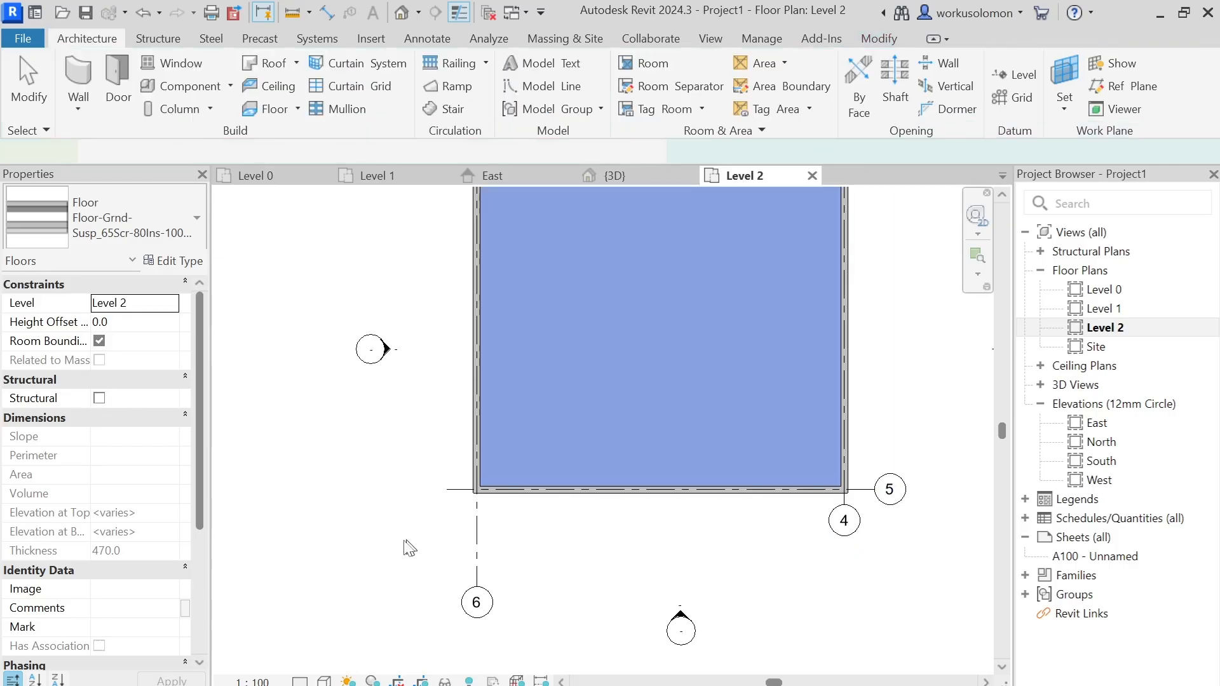
{"action": "left_click", "coordinate": [618, 177]}
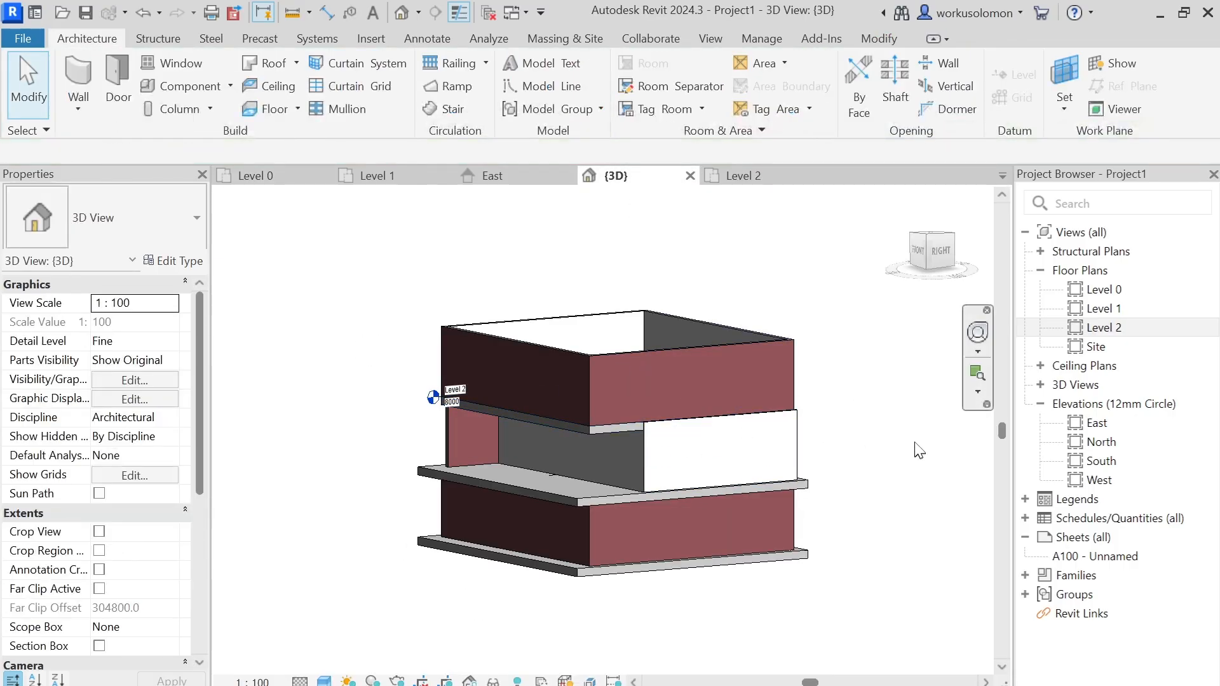
Examine the building with its new Level 2 floor in the 3D view, and check the walls in the Level 2 floor plan.
{"action": "middle_click_drag", "start_coordinate": [894, 450], "coordinate": [880, 360]}
{"action": "scroll", "coordinate": [732, 308], "scroll_direction": "down", "scroll_amount": 2}
{"action": "scroll", "coordinate": [730, 308], "scroll_direction": "up", "scroll_amount": 3}
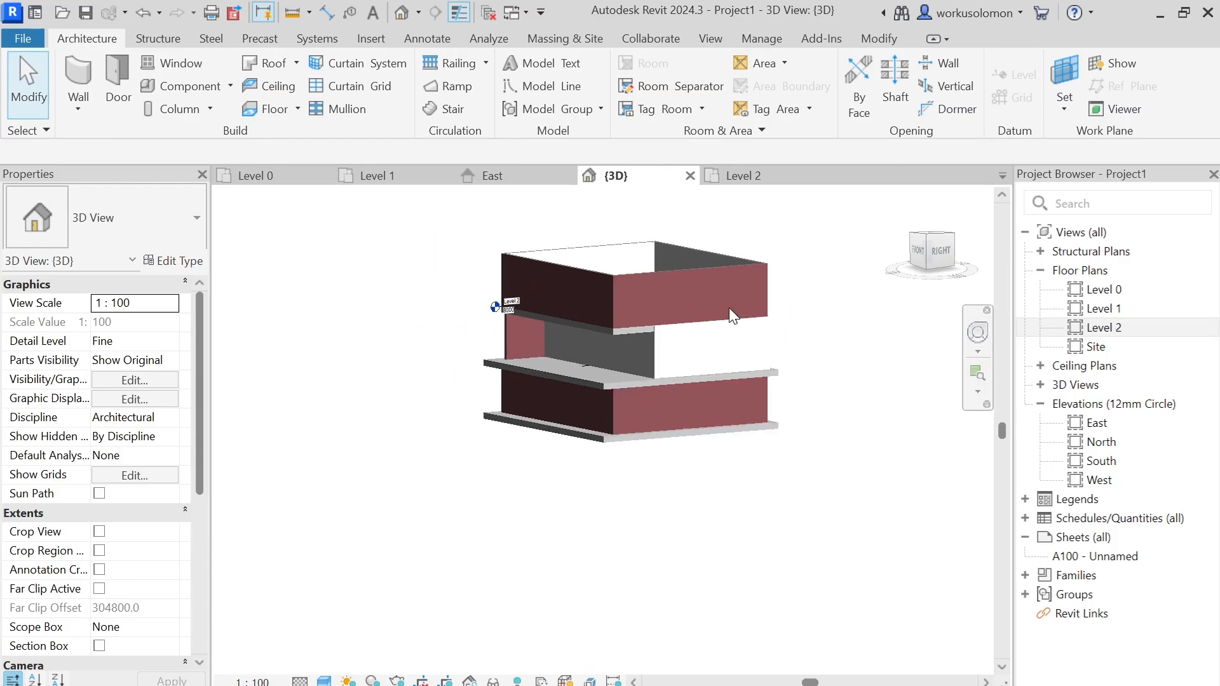
{"action": "scroll", "coordinate": [788, 297], "scroll_direction": "down", "scroll_amount": 1}
{"action": "scroll", "coordinate": [763, 236], "scroll_direction": "up", "scroll_amount": 1}
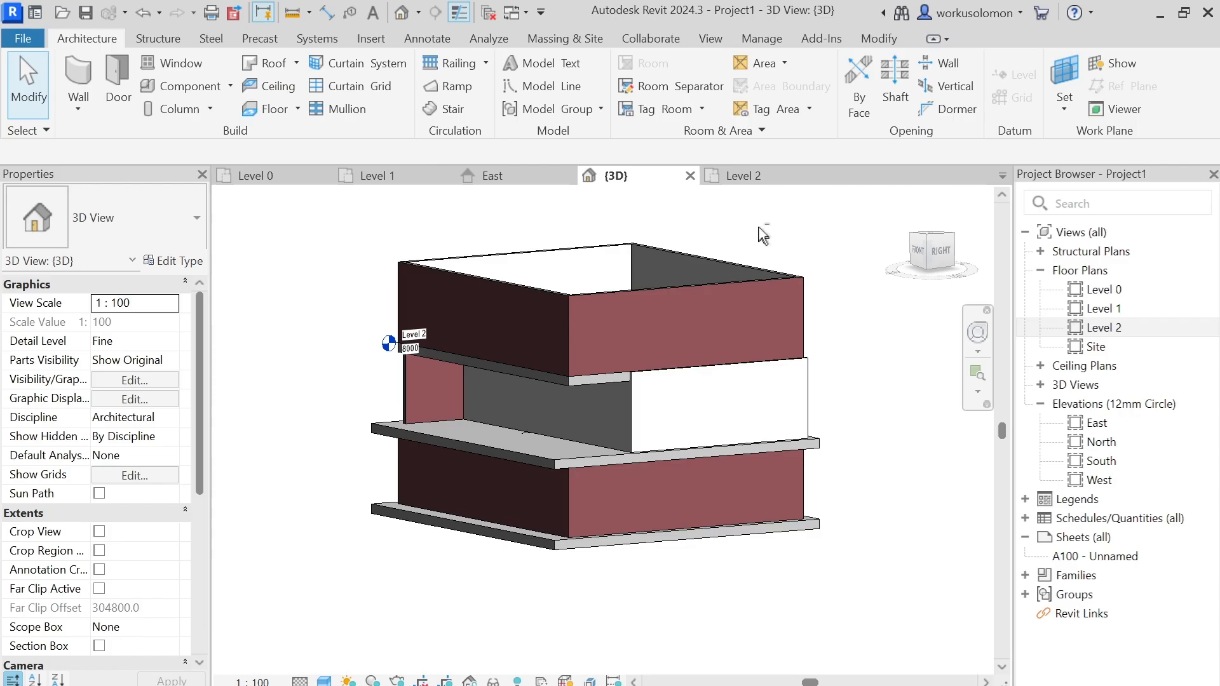
{"action": "middle_click_drag", "start_coordinate": [861, 331], "coordinate": [788, 232], "text": "shift"}
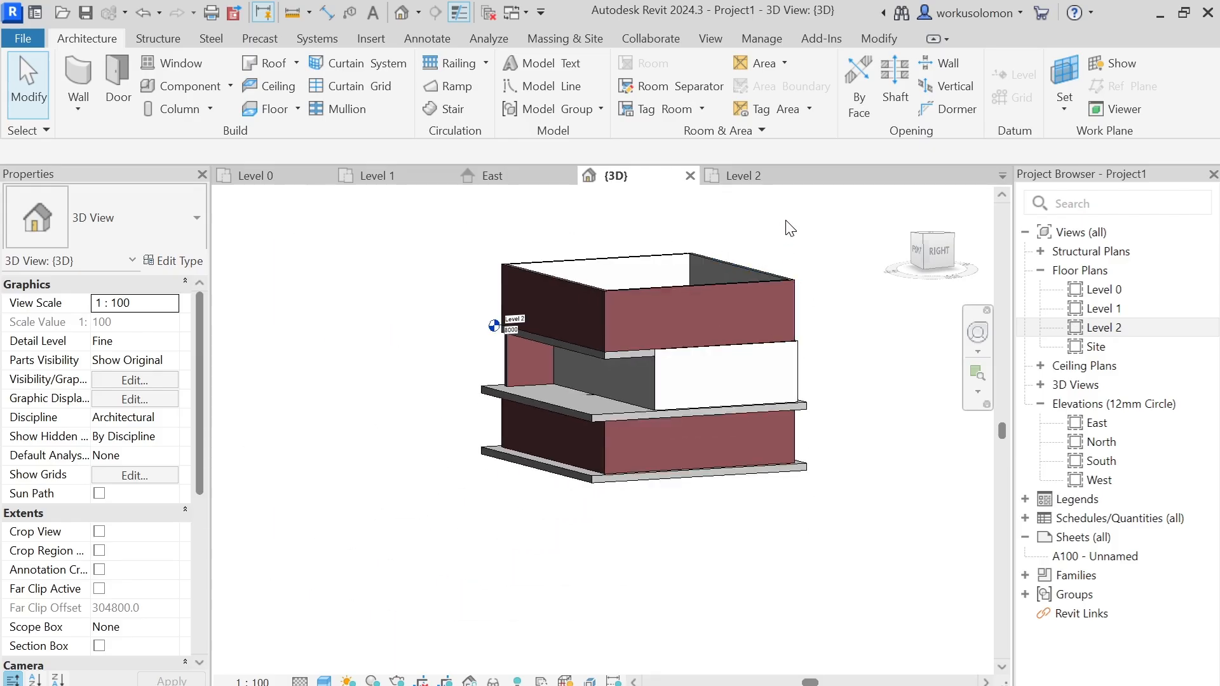
{"action": "left_click", "coordinate": [755, 183]}
{"action": "scroll", "coordinate": [762, 222], "scroll_direction": "down", "scroll_amount": 5}
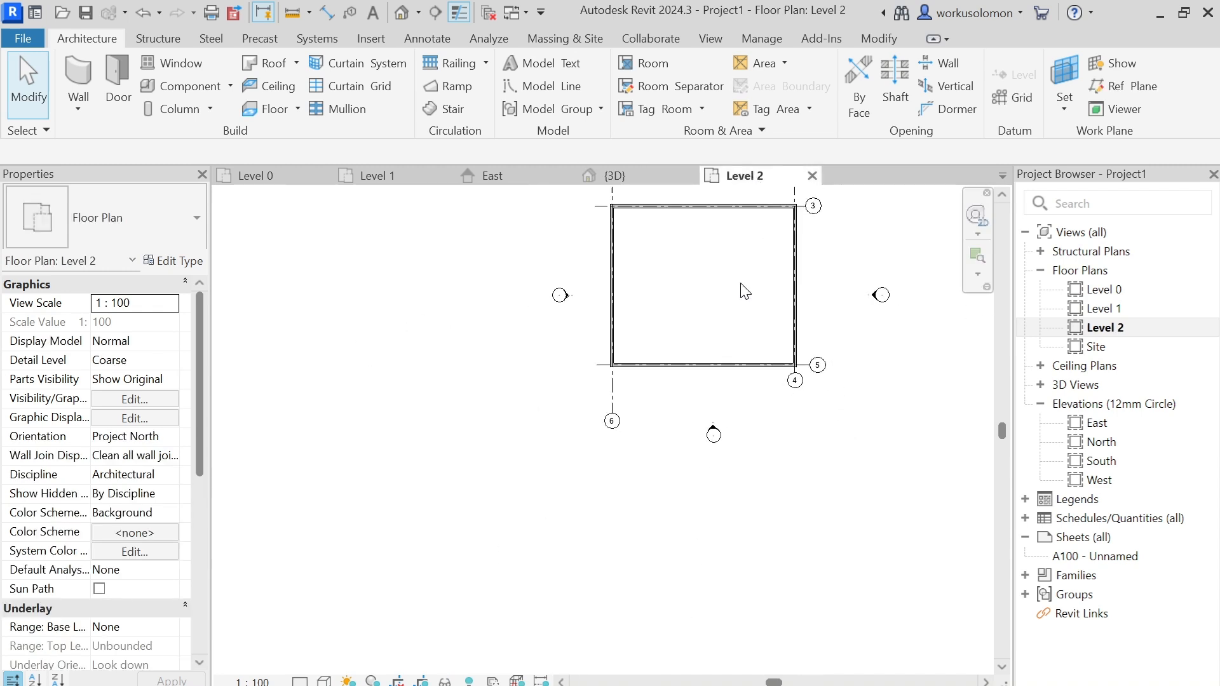
{"action": "scroll", "coordinate": [750, 203], "scroll_direction": "up", "scroll_amount": 4}
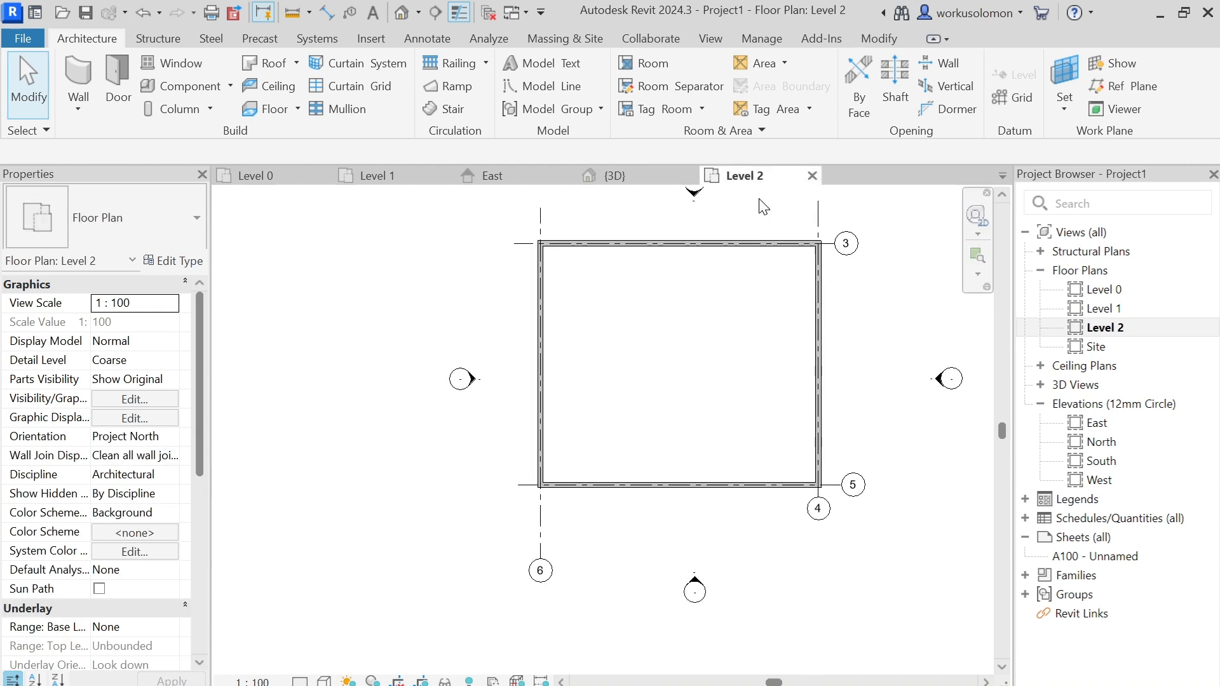
{"action": "scroll", "coordinate": [756, 199], "scroll_direction": "down", "scroll_amount": 2}
{"action": "scroll", "coordinate": [746, 196], "scroll_direction": "up", "scroll_amount": 3}
{"action": "scroll", "coordinate": [740, 210], "scroll_direction": "down", "scroll_amount": 2}
{"action": "scroll", "coordinate": [740, 210], "scroll_direction": "up", "scroll_amount": 1}
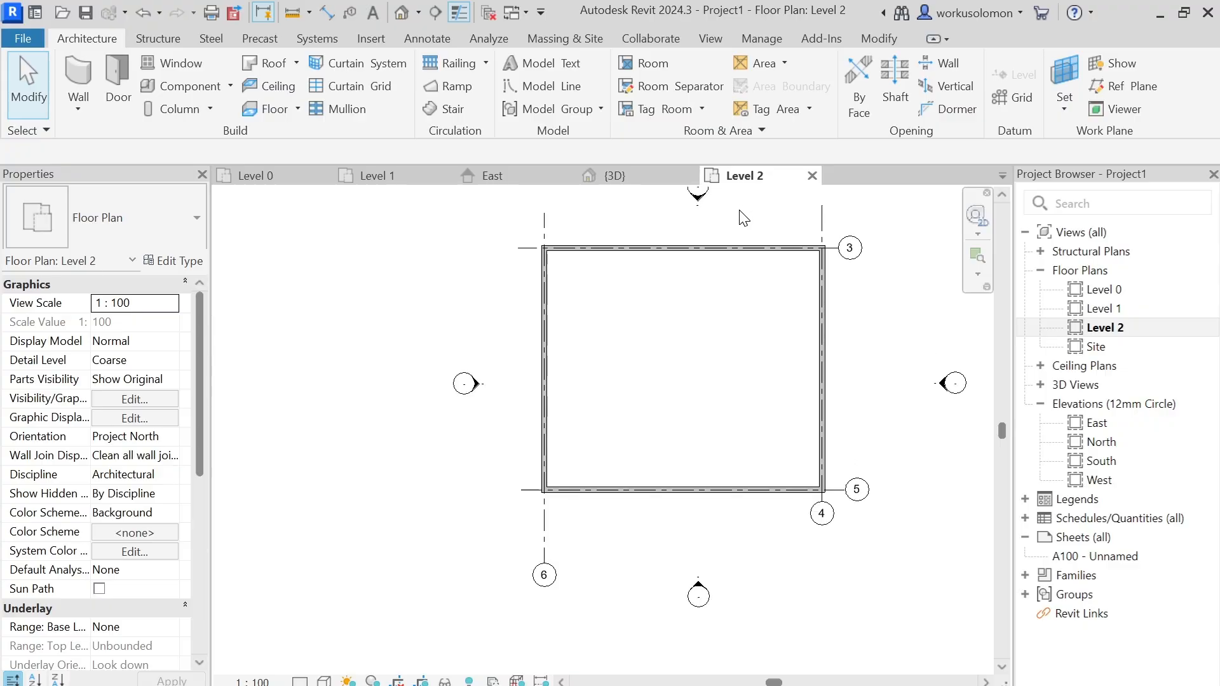
{"action": "scroll", "coordinate": [731, 223], "scroll_direction": "up", "scroll_amount": 1}
{"action": "scroll", "coordinate": [754, 231], "scroll_direction": "up", "scroll_amount": 2}
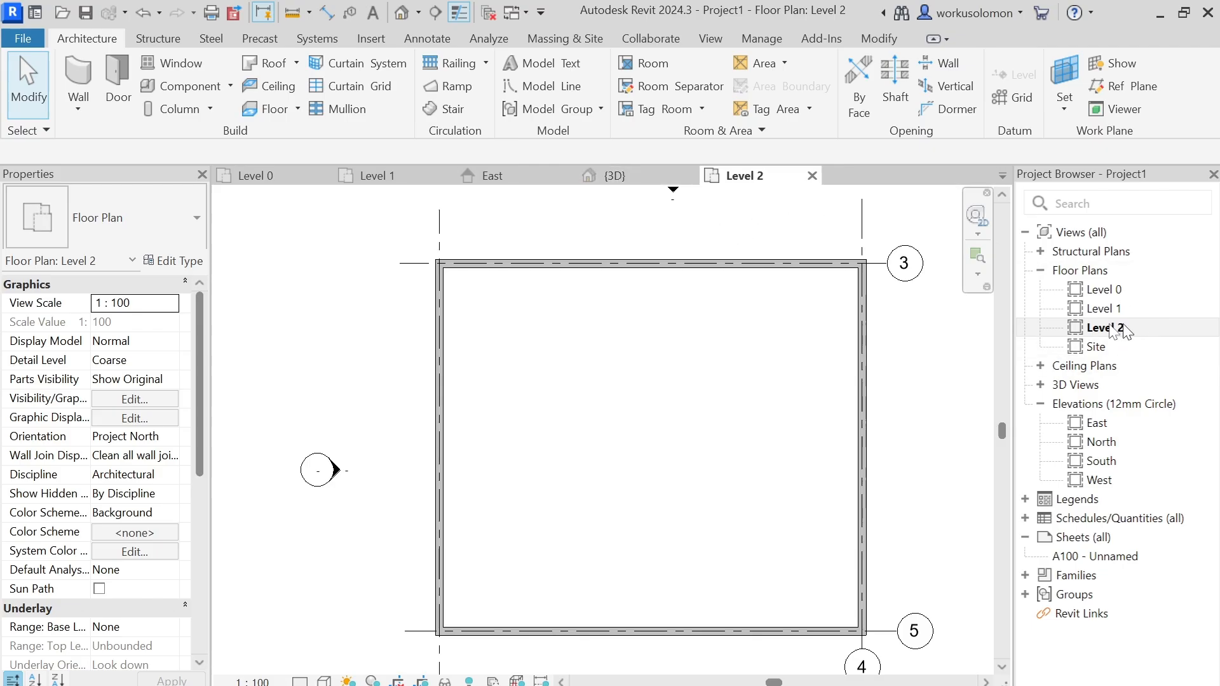
In the East elevation, add a level at 12000 mm along the top edge of the uppermost walls, spanning beyond grids 3 and 5.
{"action": "left_click", "coordinate": [623, 175]}
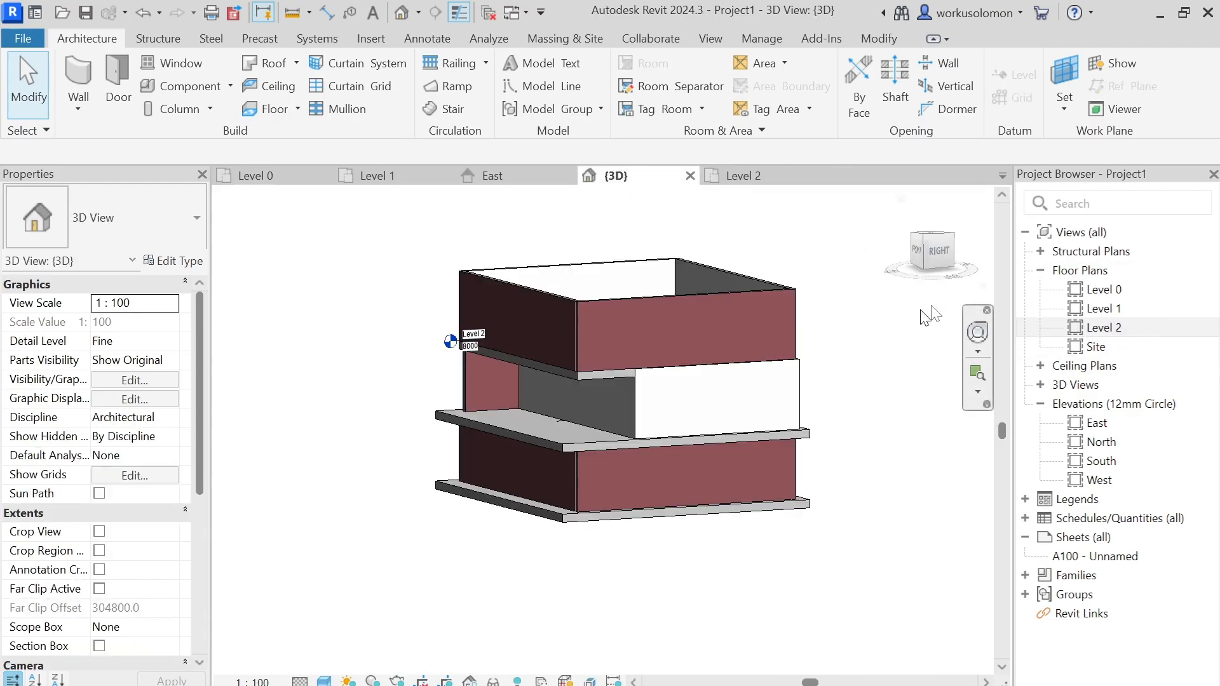
{"action": "left_click", "coordinate": [506, 178]}
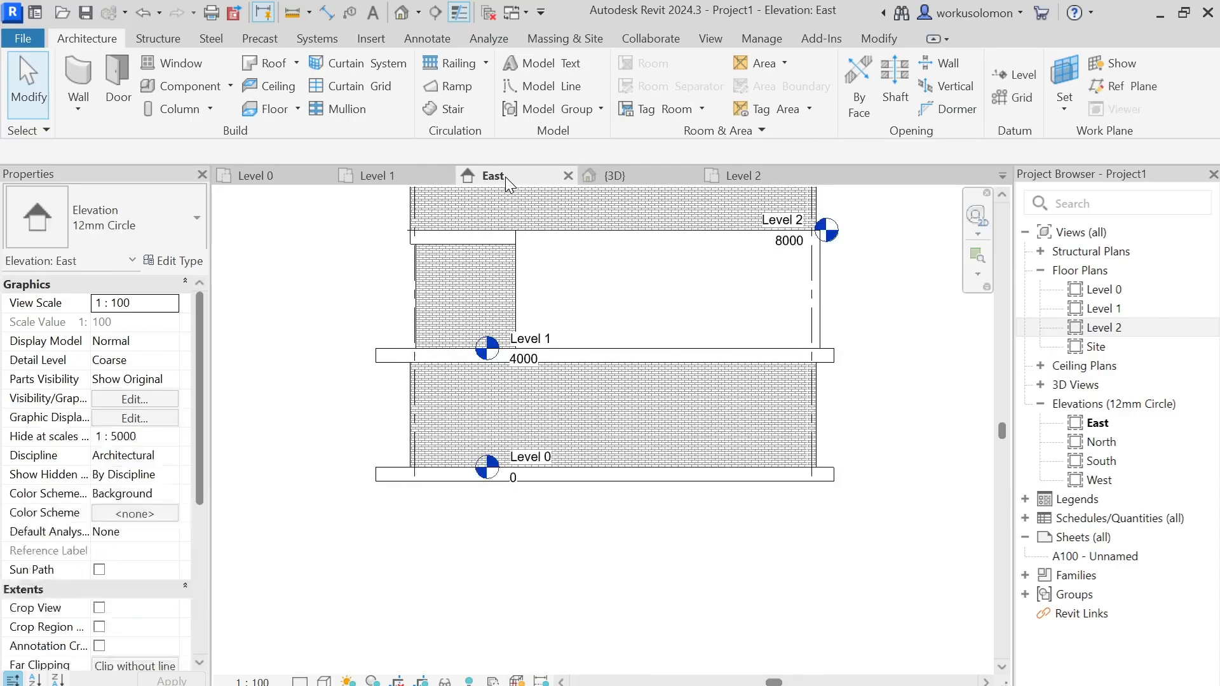
{"action": "scroll", "coordinate": [836, 380], "scroll_direction": "down", "scroll_amount": 3}
{"action": "scroll", "coordinate": [723, 213], "scroll_direction": "up", "scroll_amount": 3}
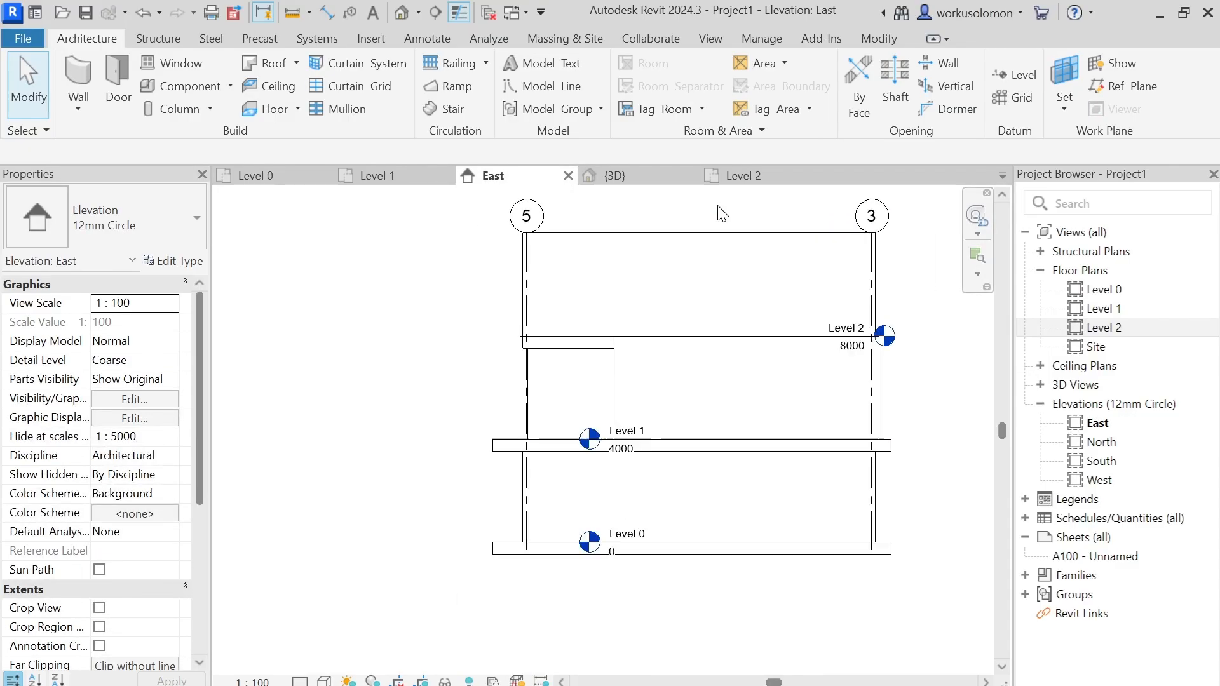
{"action": "scroll", "coordinate": [856, 326], "scroll_direction": "up", "scroll_amount": 2}
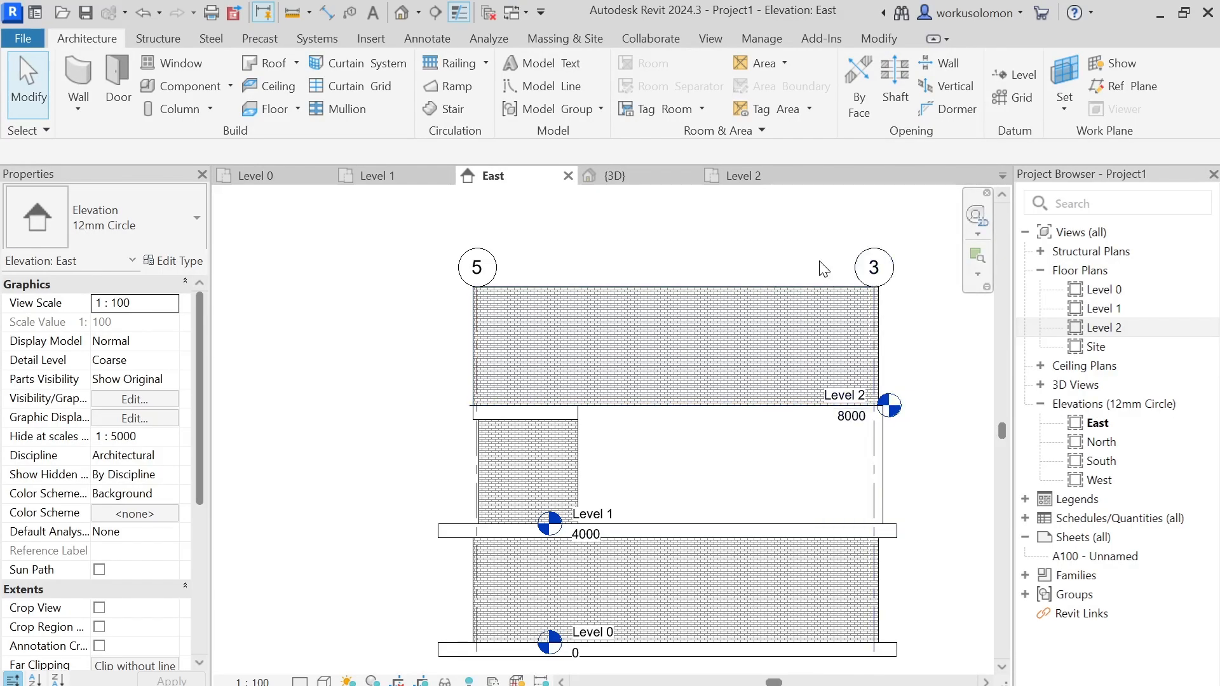
{"action": "scroll", "coordinate": [861, 229], "scroll_direction": "down", "scroll_amount": 2}
{"action": "scroll", "coordinate": [861, 229], "scroll_direction": "up", "scroll_amount": 3}
{"action": "scroll", "coordinate": [862, 226], "scroll_direction": "down", "scroll_amount": 1}
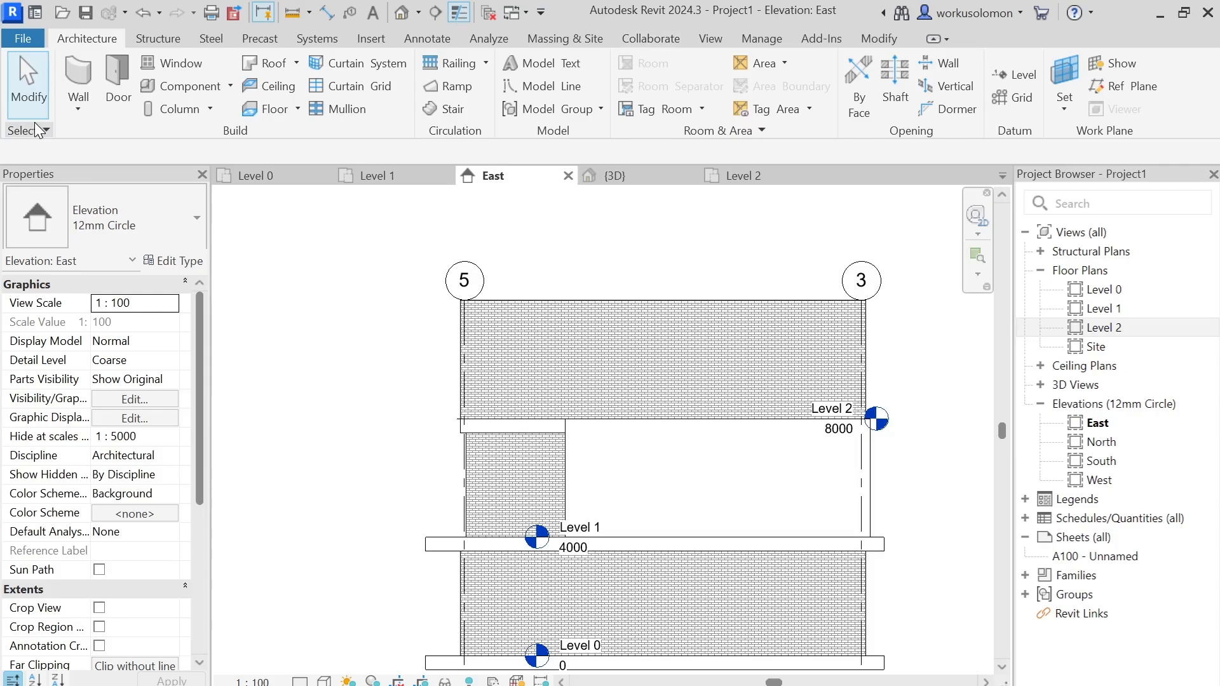
{"action": "left_click", "coordinate": [1022, 73]}
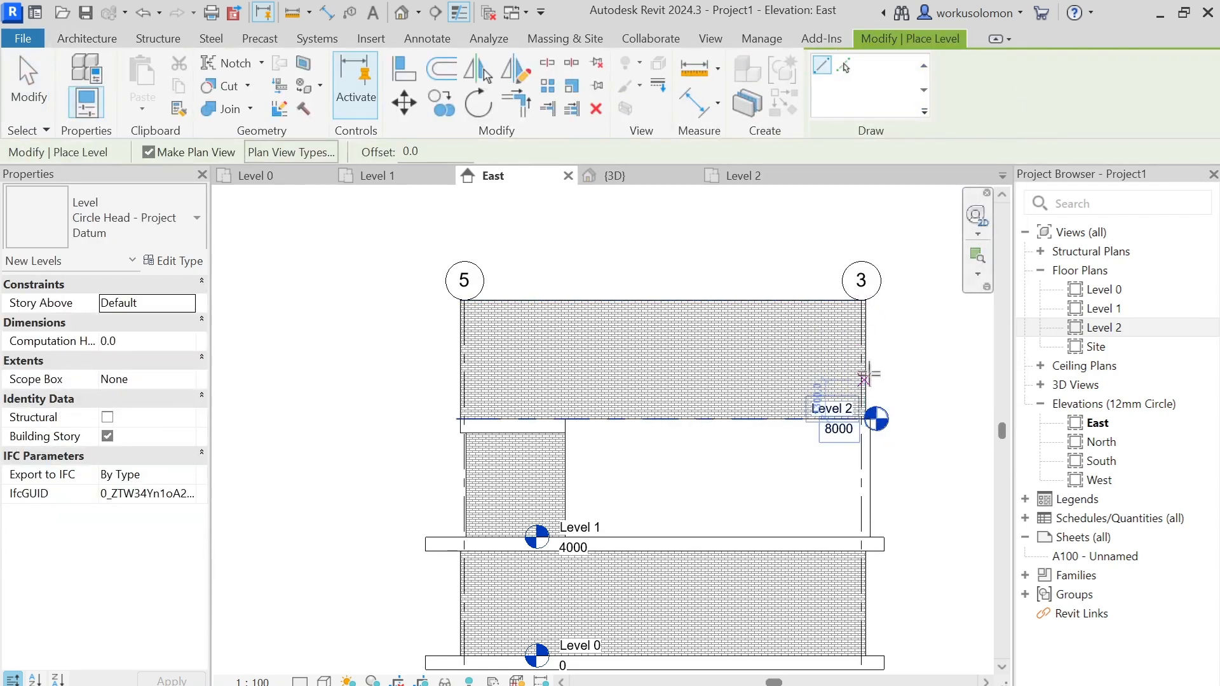
{"action": "left_click", "coordinate": [885, 300]}
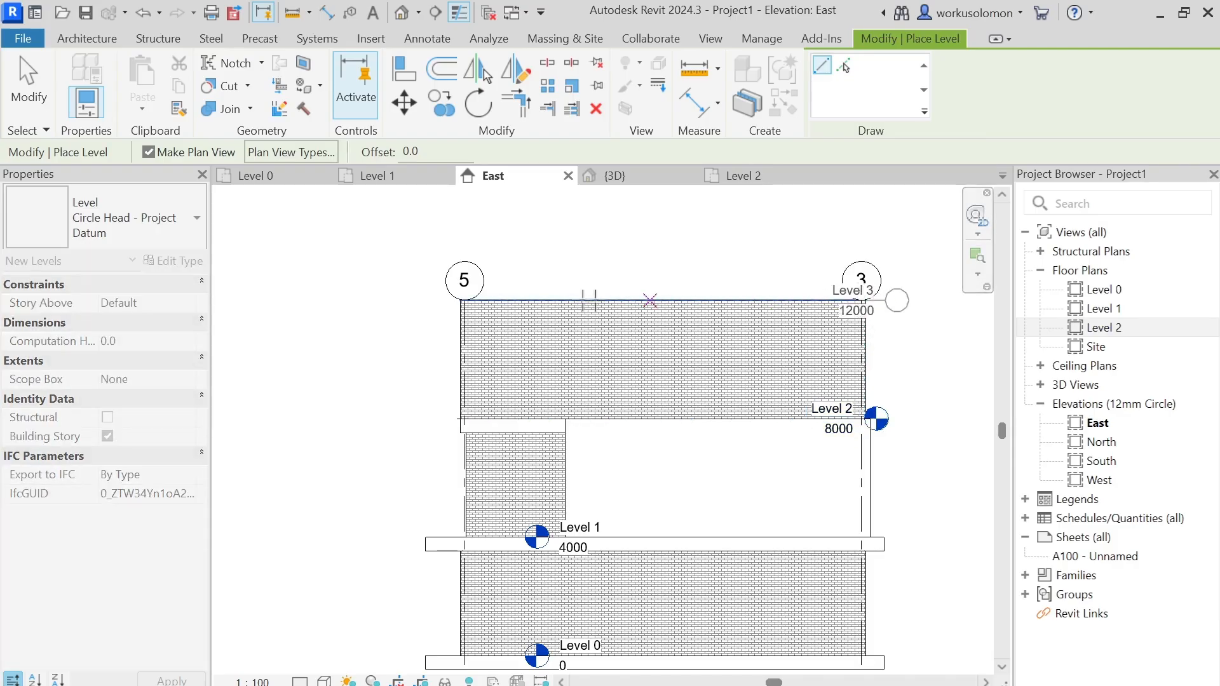
{"action": "left_click", "coordinate": [413, 301]}
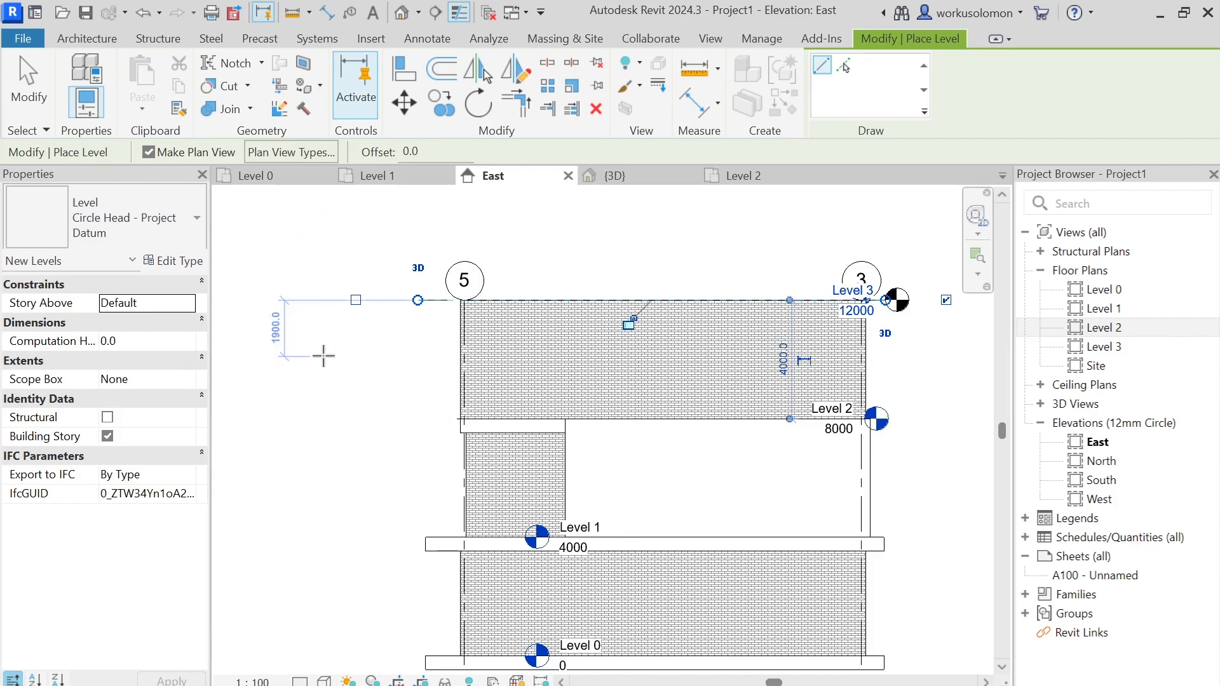
{"action": "key", "text": "Escape"}
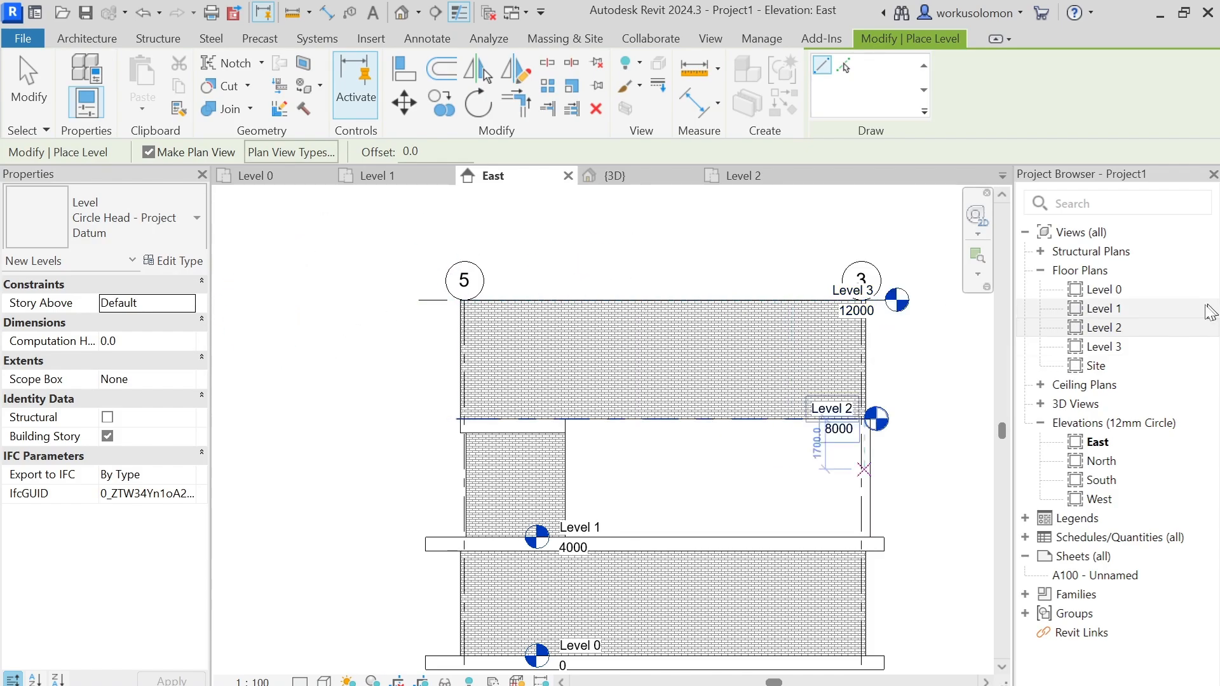
On the Level 3 floor plan, create a sloped footprint roof from a rectangle about 18400 by 16700 mm around the grids, attaching the walls.
{"action": "double_click", "coordinate": [1104, 347]}
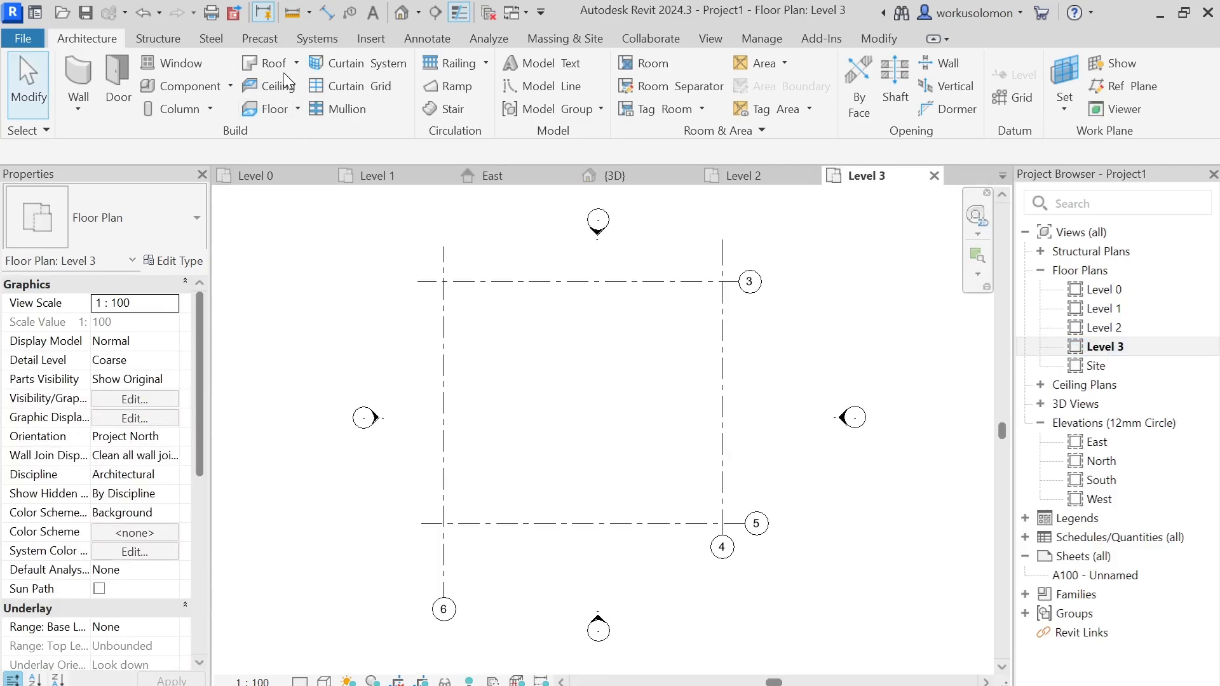
{"action": "left_click", "coordinate": [262, 63]}
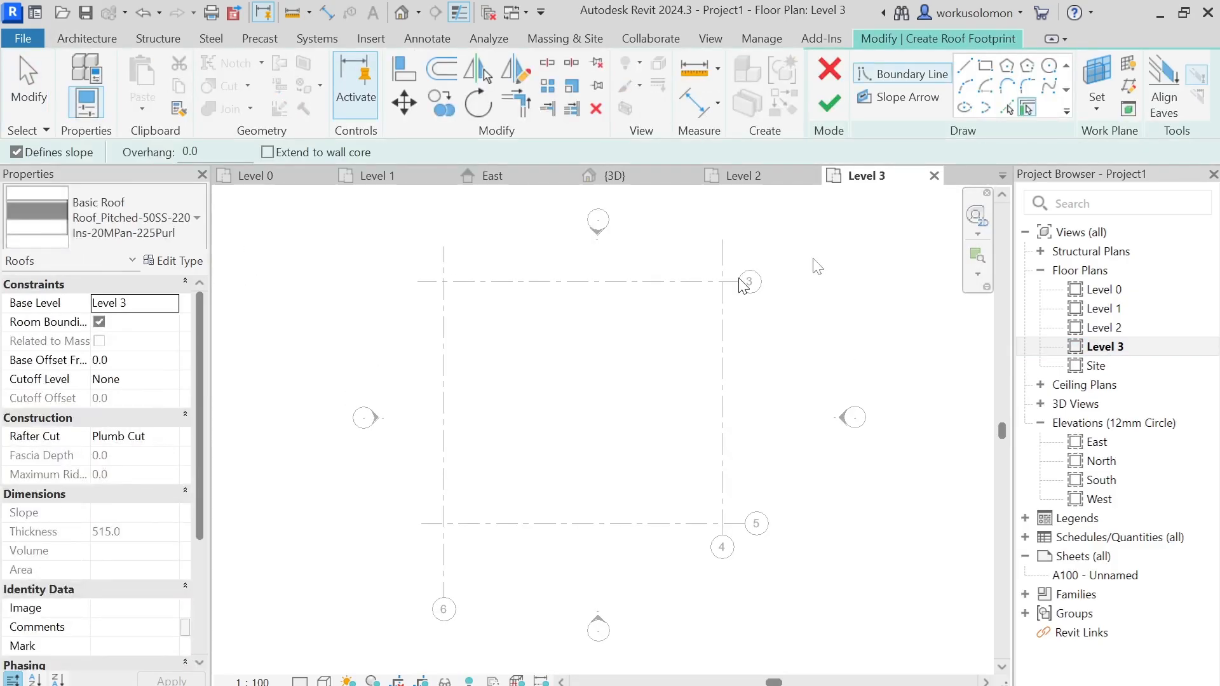
{"action": "left_click", "coordinate": [986, 66]}
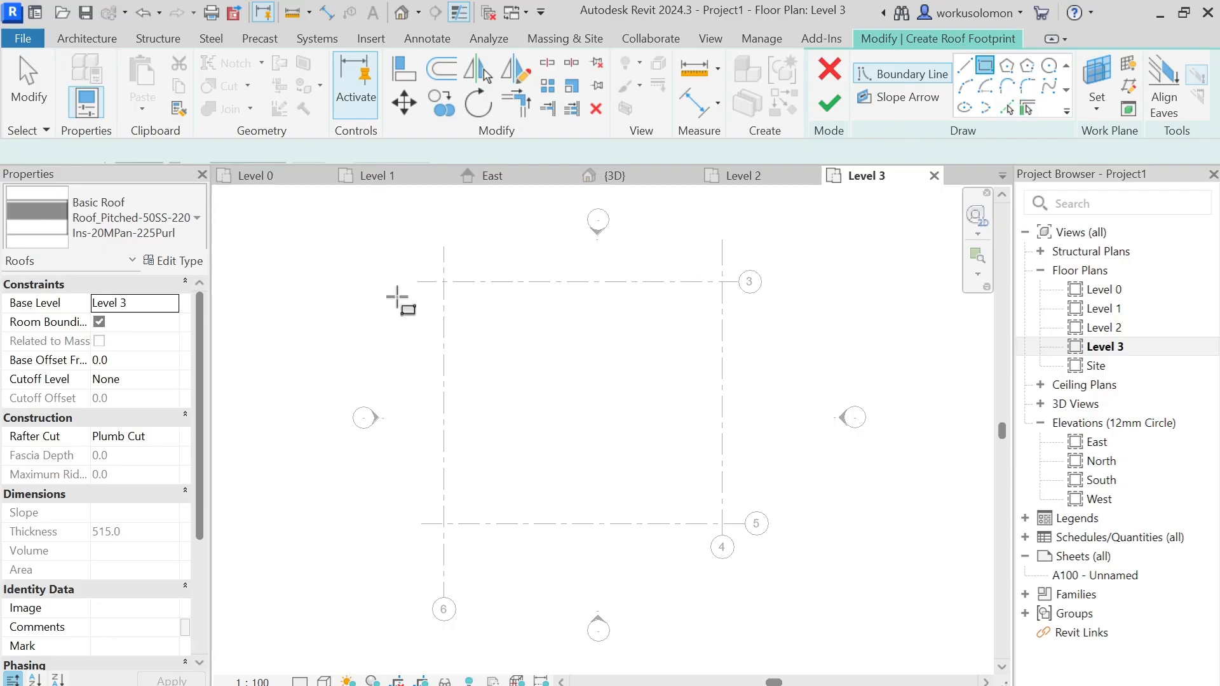
{"action": "left_click", "coordinate": [411, 261]}
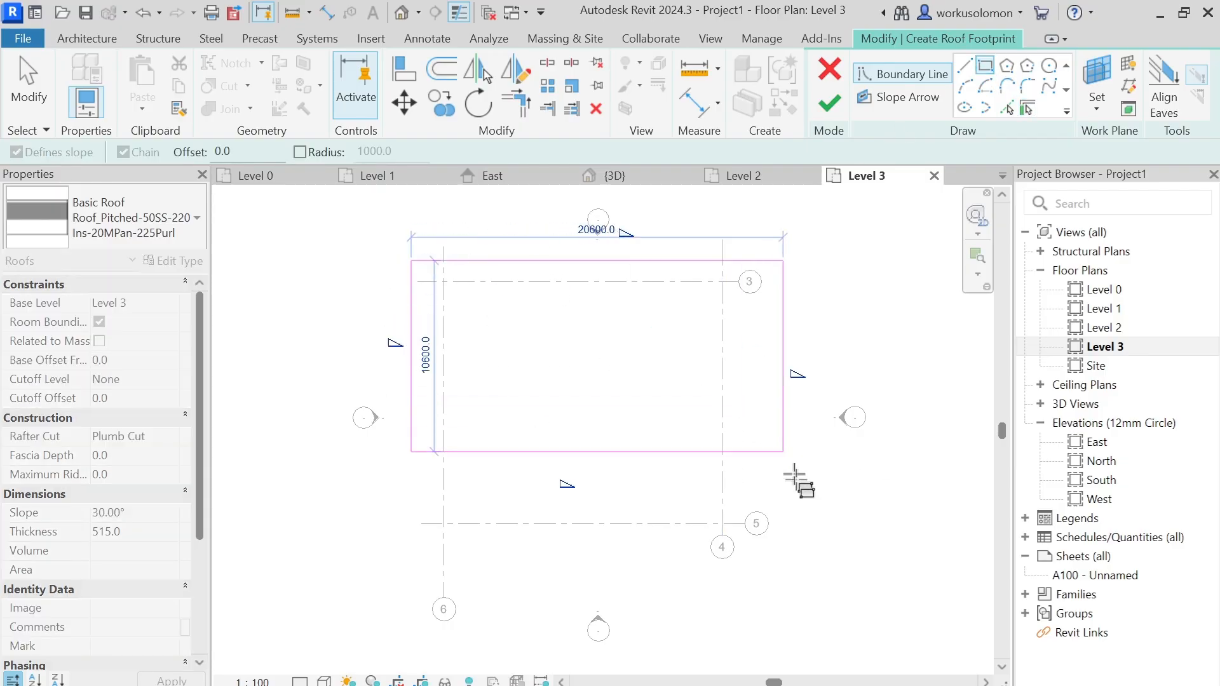
{"action": "left_click", "coordinate": [744, 562]}
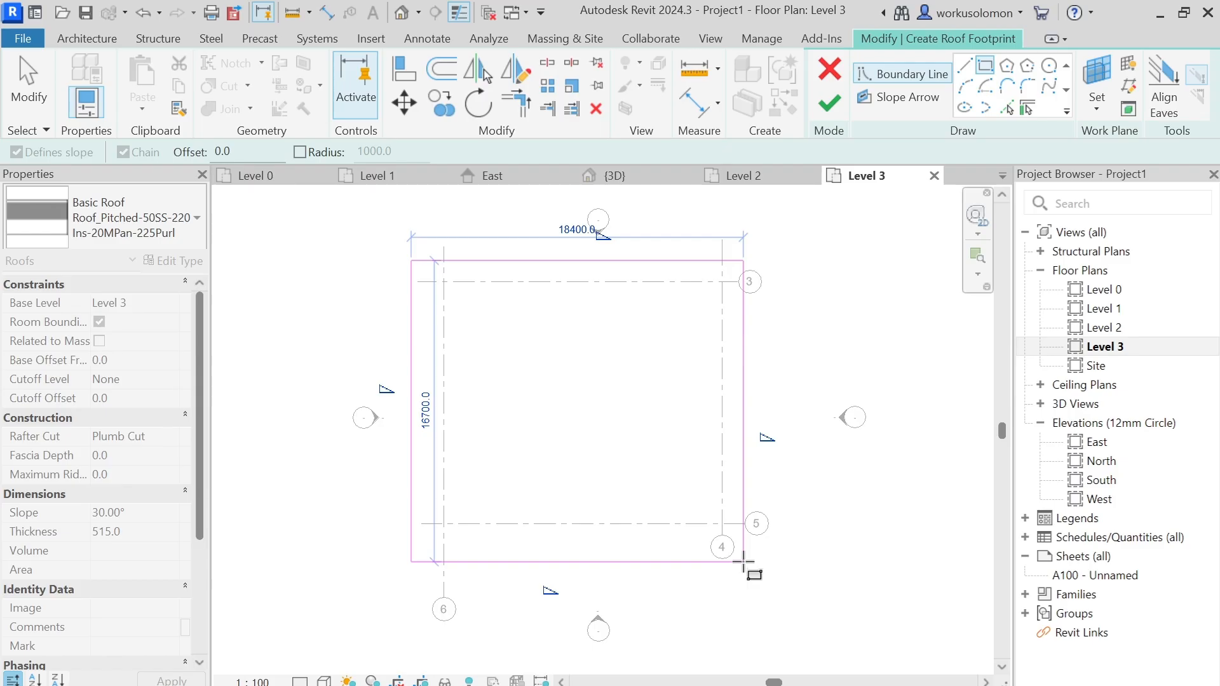
{"action": "left_click", "coordinate": [833, 107]}
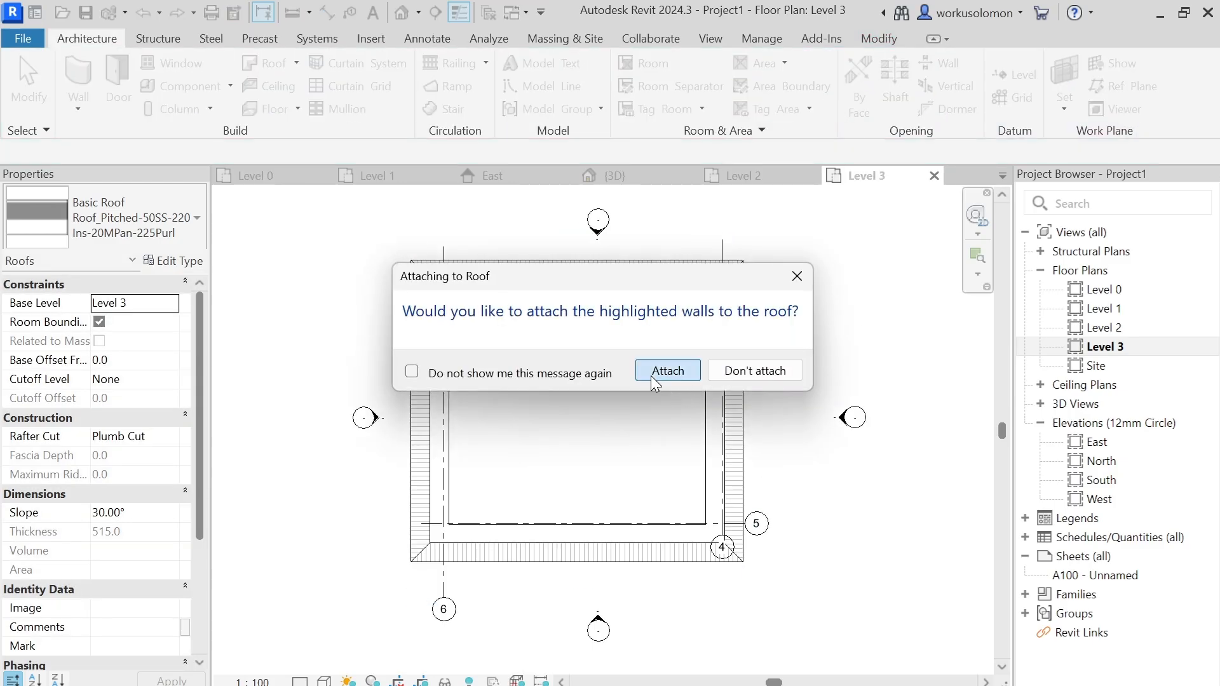
{"action": "left_click", "coordinate": [651, 376]}
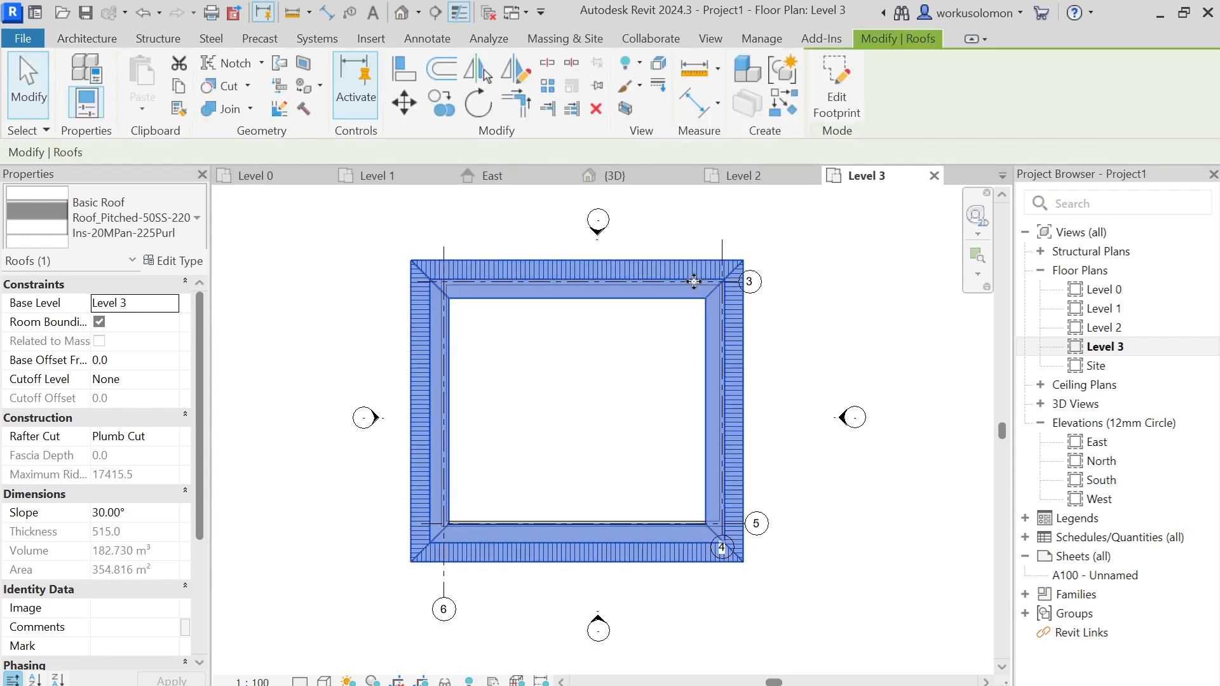
Open the 3D view and change its visual style to show realistic material textures on the building.
{"action": "left_click", "coordinate": [617, 178]}
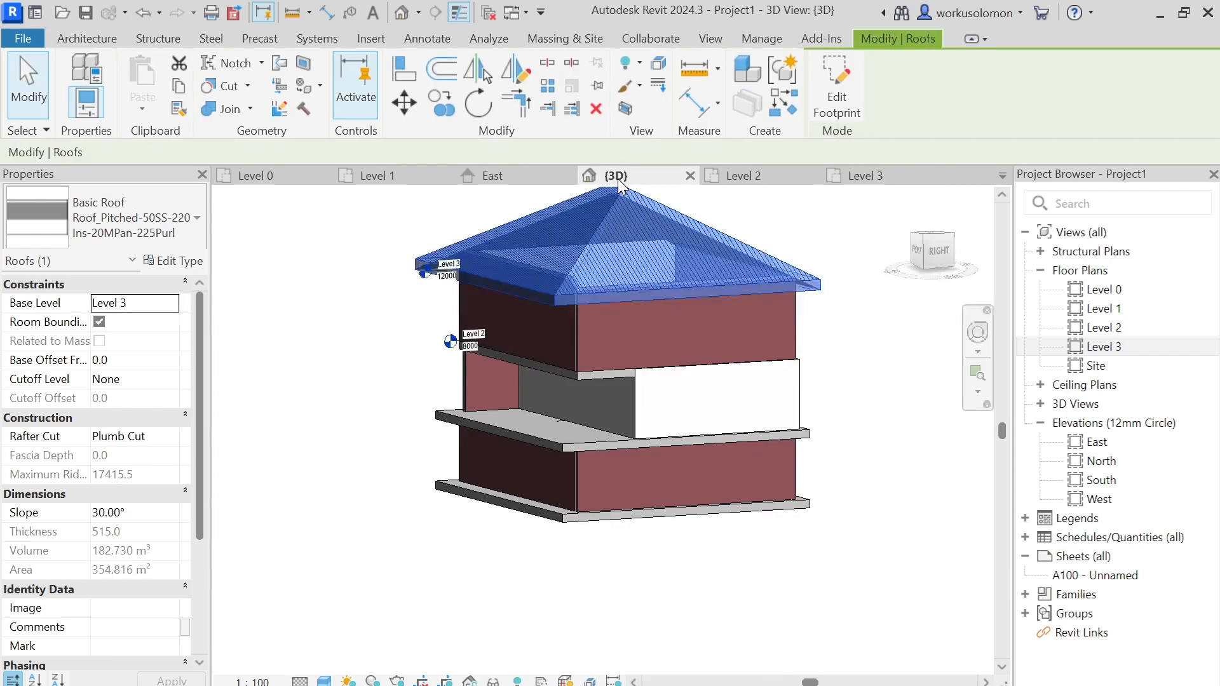
{"action": "left_click", "coordinate": [882, 380]}
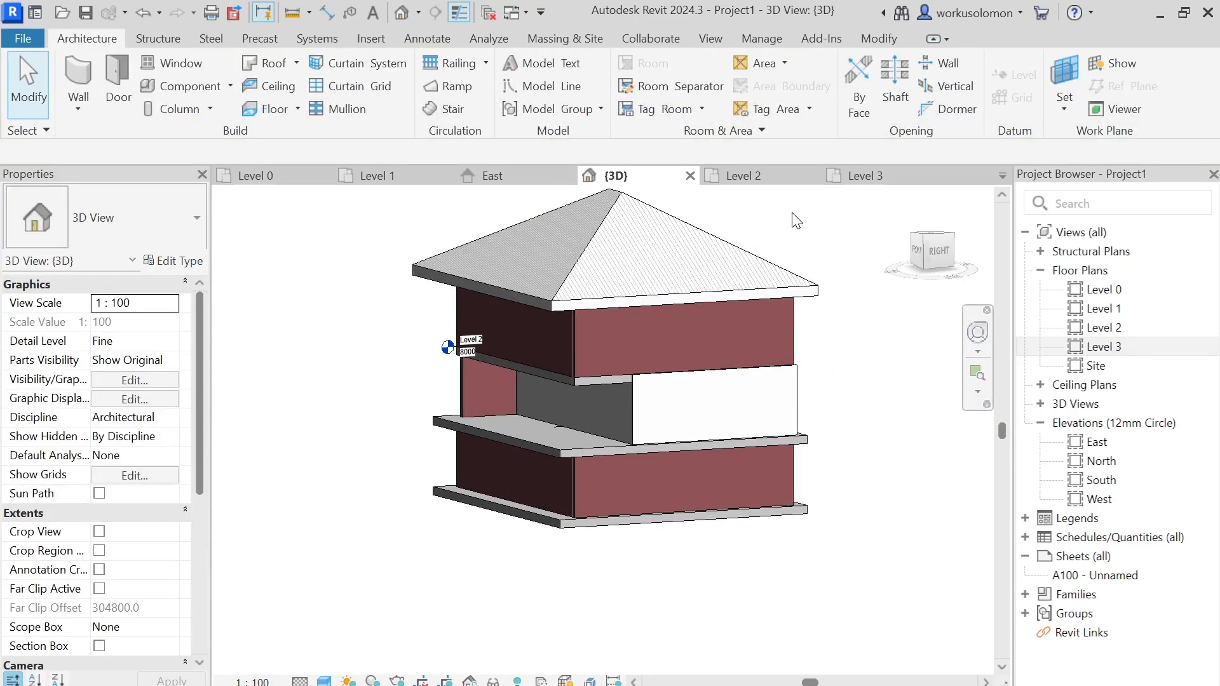
{"action": "scroll", "coordinate": [796, 220], "scroll_direction": "up", "scroll_amount": 5}
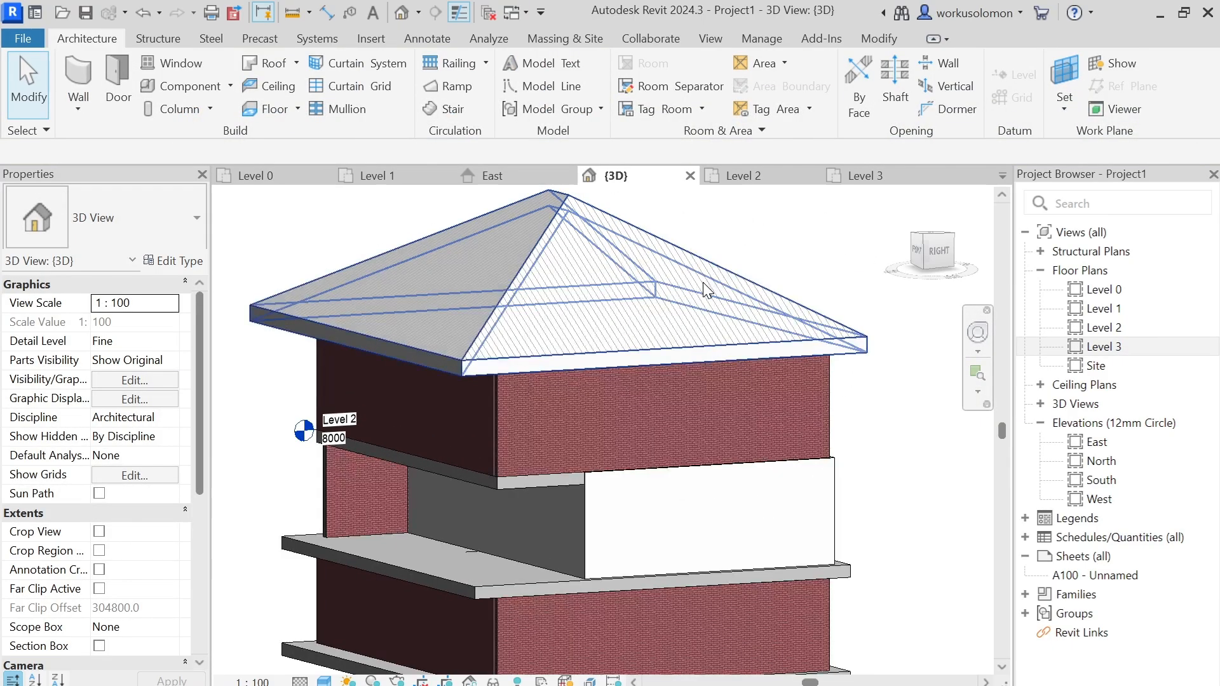
{"action": "scroll", "coordinate": [706, 290], "scroll_direction": "down", "scroll_amount": 3}
{"action": "scroll", "coordinate": [736, 248], "scroll_direction": "up", "scroll_amount": 1}
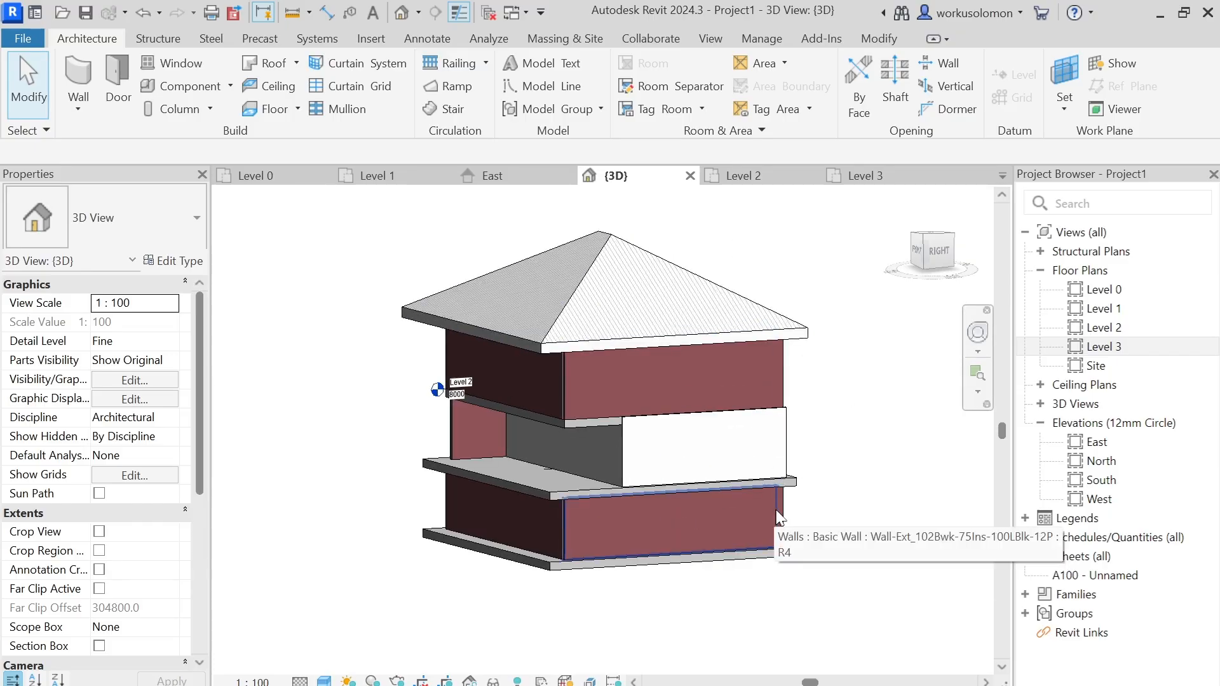
{"action": "left_click", "coordinate": [323, 682]}
{"action": "left_click", "coordinate": [348, 664]}
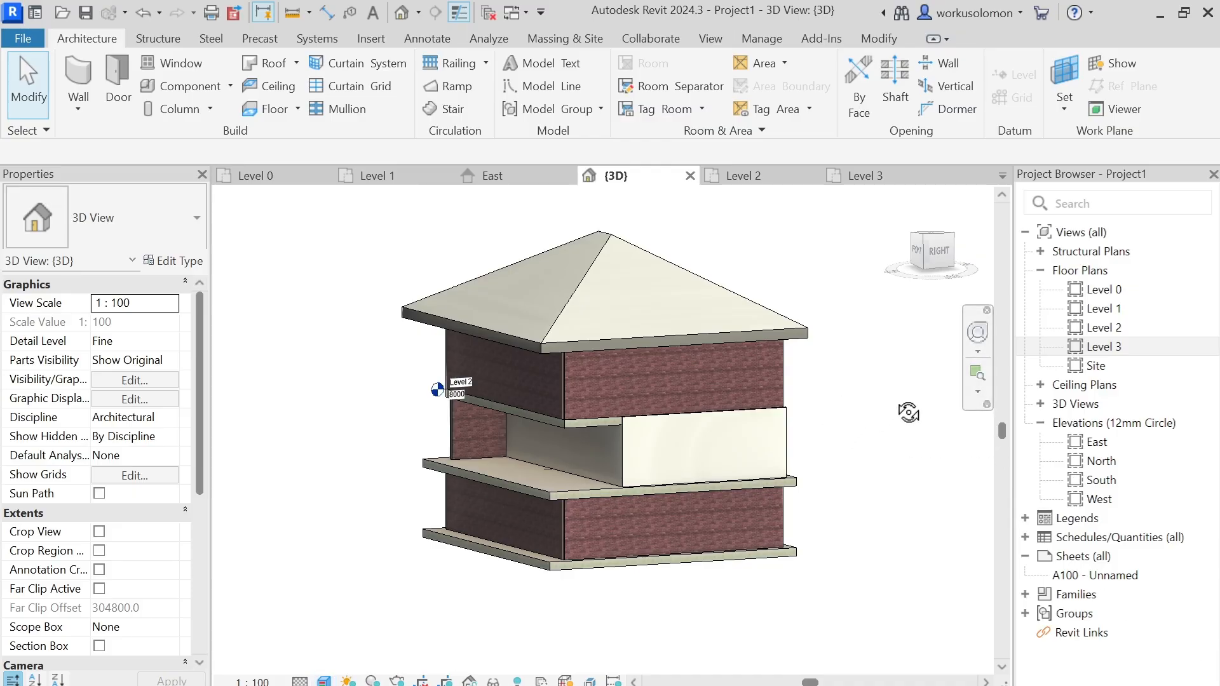
Examine the roofed building in the textured 3D view from its left, front and right sides.
{"action": "middle_click_drag", "start_coordinate": [876, 400], "coordinate": [940, 409], "text": "shift"}
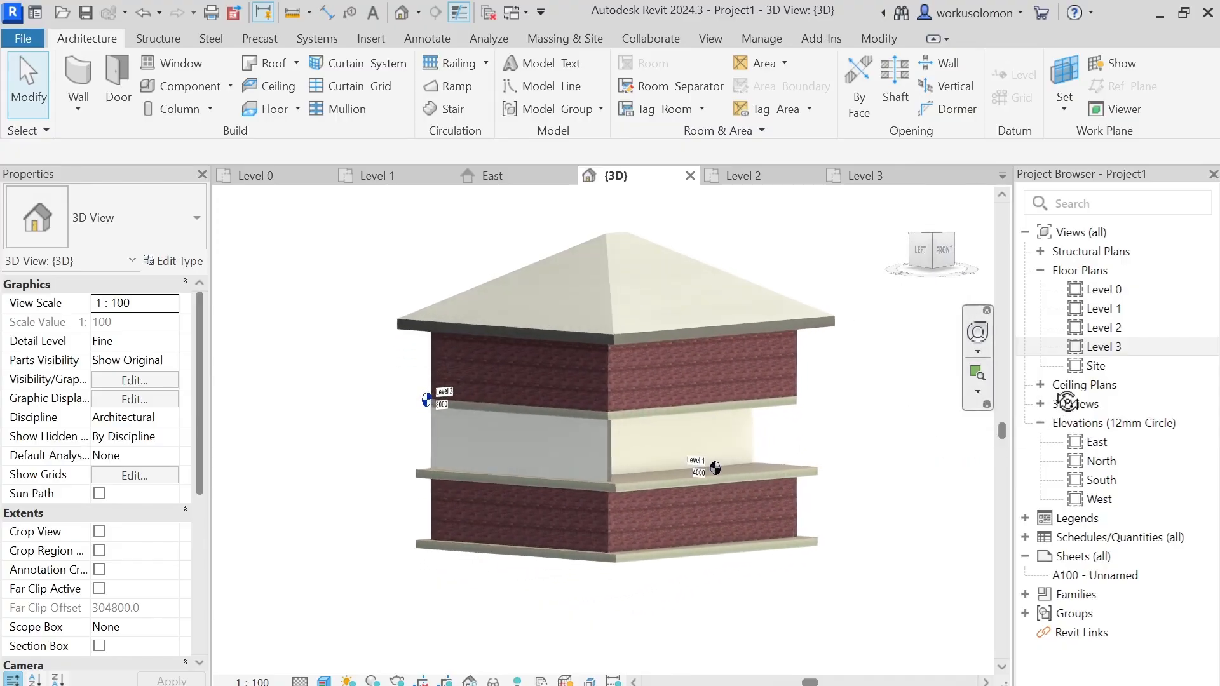
{"action": "middle_click_drag", "start_coordinate": [852, 403], "coordinate": [802, 405], "text": "shift"}
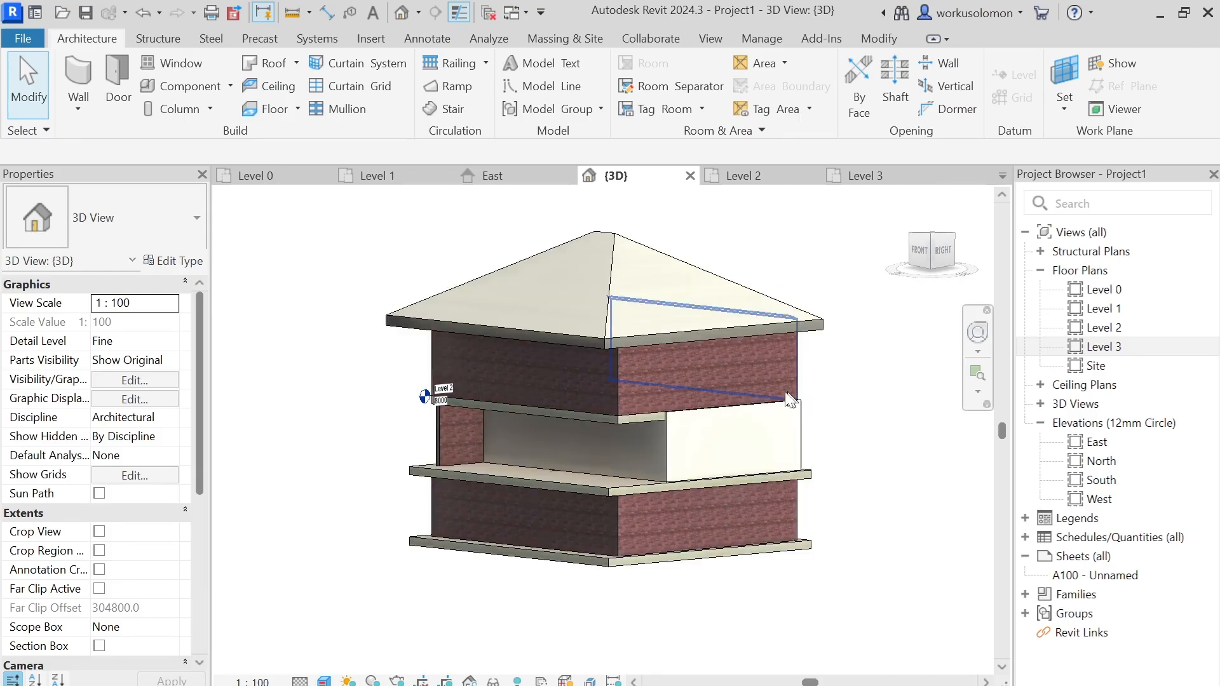
{"action": "scroll", "coordinate": [779, 280], "scroll_direction": "up", "scroll_amount": 3}
{"action": "scroll", "coordinate": [776, 272], "scroll_direction": "down", "scroll_amount": 3}
{"action": "scroll", "coordinate": [782, 304], "scroll_direction": "up", "scroll_amount": 2}
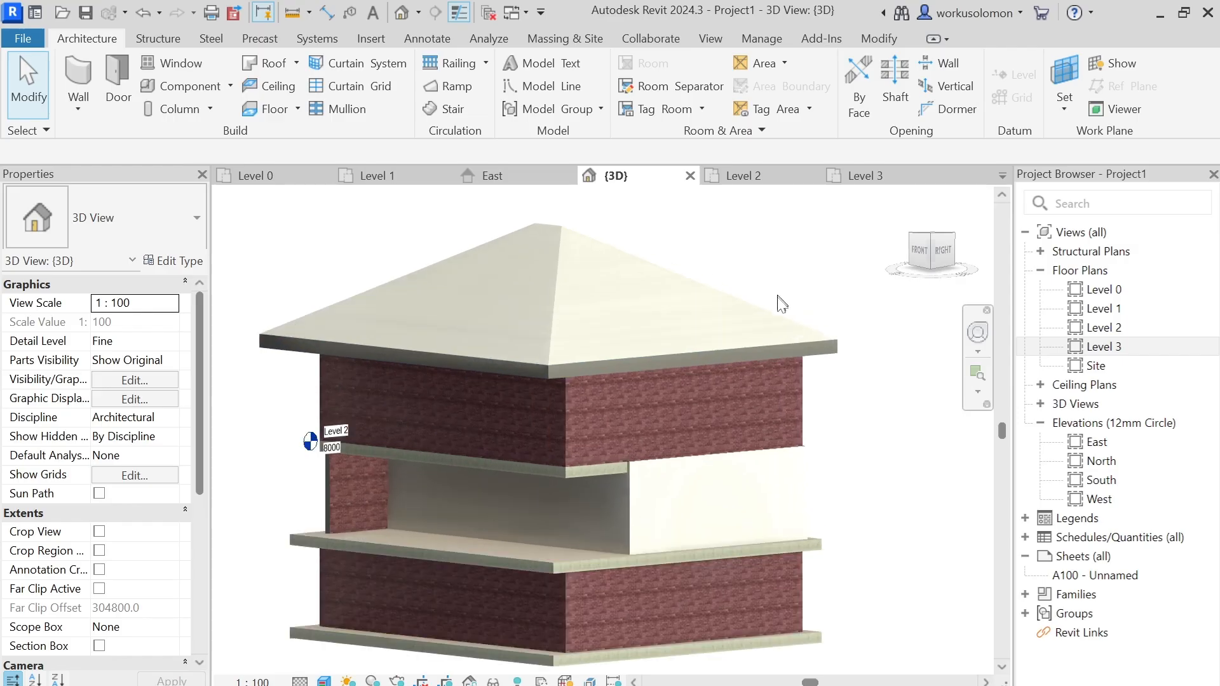
{"action": "scroll", "coordinate": [779, 441], "scroll_direction": "down", "scroll_amount": 2}
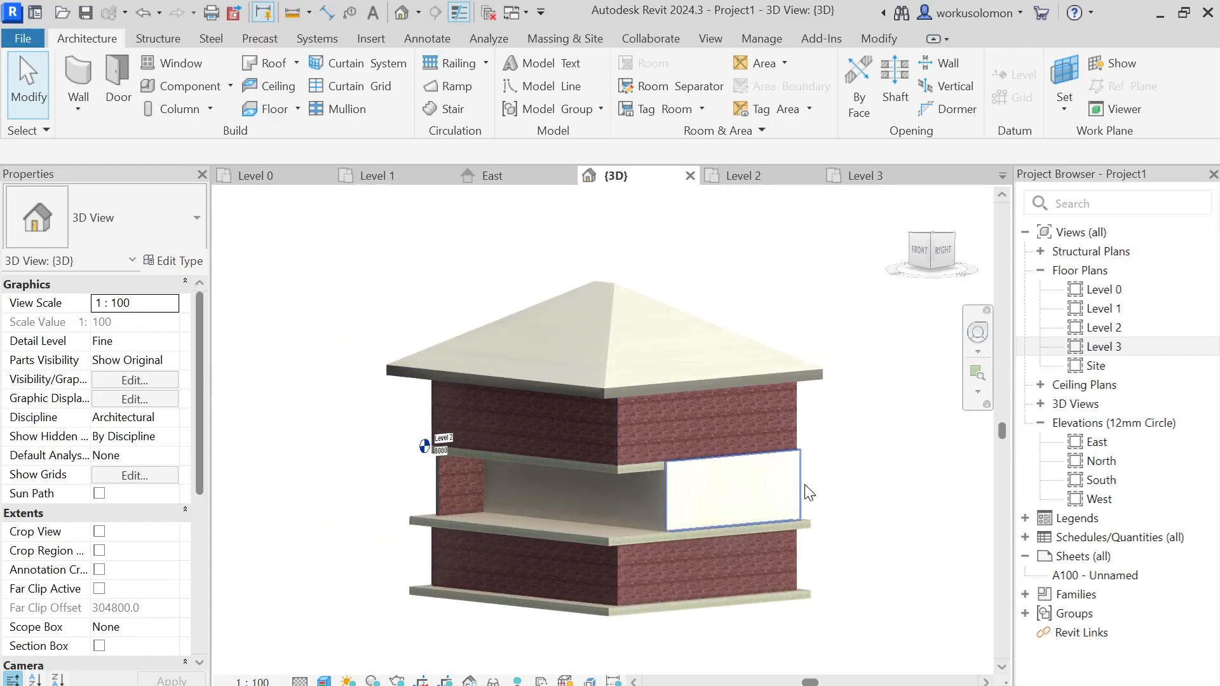
{"action": "scroll", "coordinate": [808, 492], "scroll_direction": "up", "scroll_amount": 1}
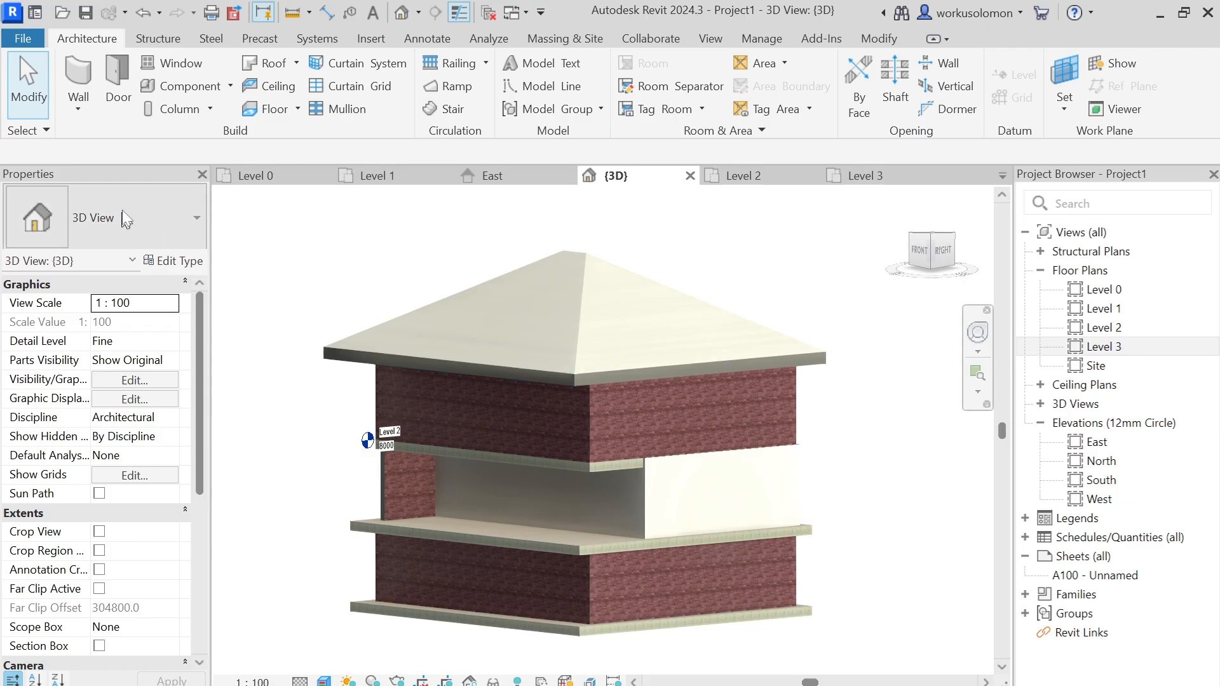
On the Level 0 plan, draw Wall-Partn_12P-70MStd-12P walls: one between grids 3 and 5 about 9060 mm from grid 6's wall, another from its middle to grid 6.
{"action": "left_click", "coordinate": [254, 176]}
{"action": "scroll", "coordinate": [656, 468], "scroll_direction": "down", "scroll_amount": 2}
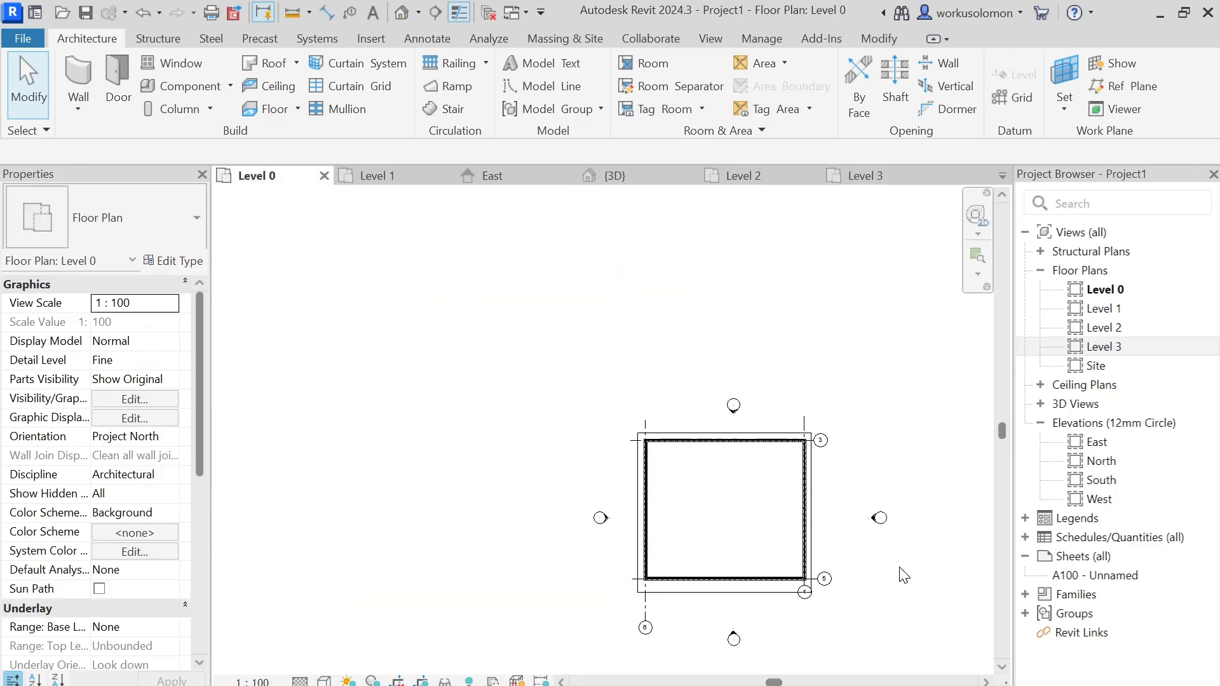
{"action": "scroll", "coordinate": [889, 565], "scroll_direction": "up", "scroll_amount": 2}
{"action": "scroll", "coordinate": [825, 640], "scroll_direction": "up", "scroll_amount": 1}
{"action": "scroll", "coordinate": [824, 625], "scroll_direction": "down", "scroll_amount": 1}
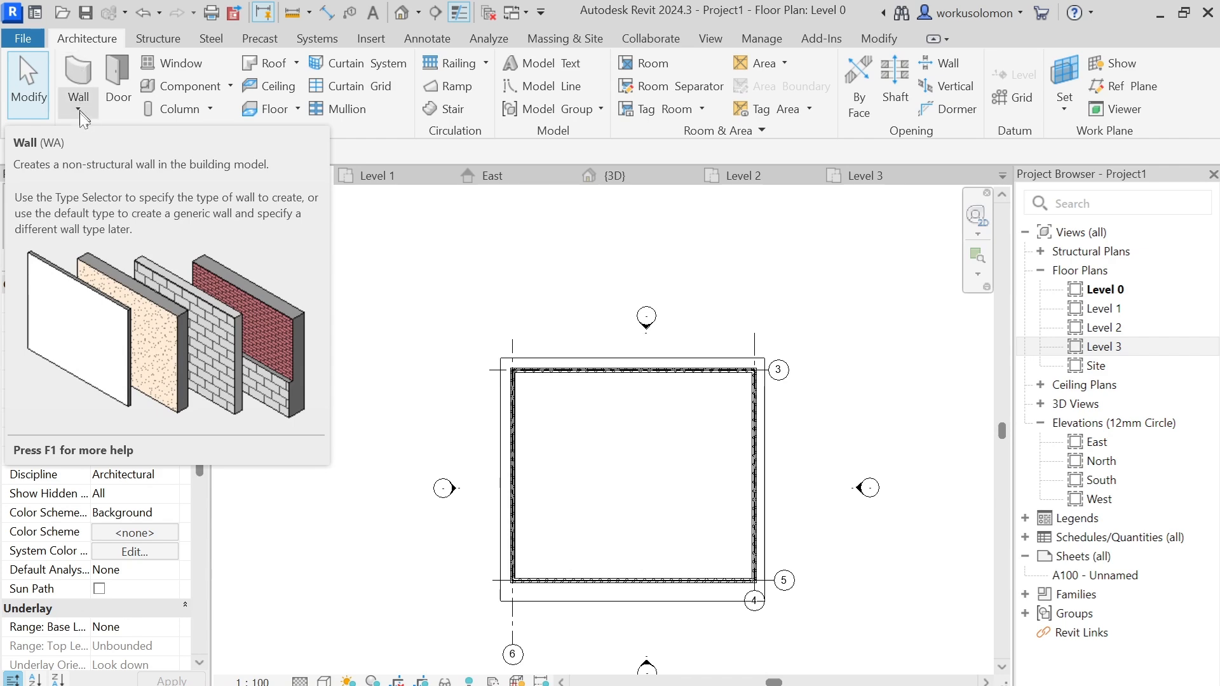
{"action": "left_click", "coordinate": [77, 71]}
{"action": "left_click", "coordinate": [162, 216]}
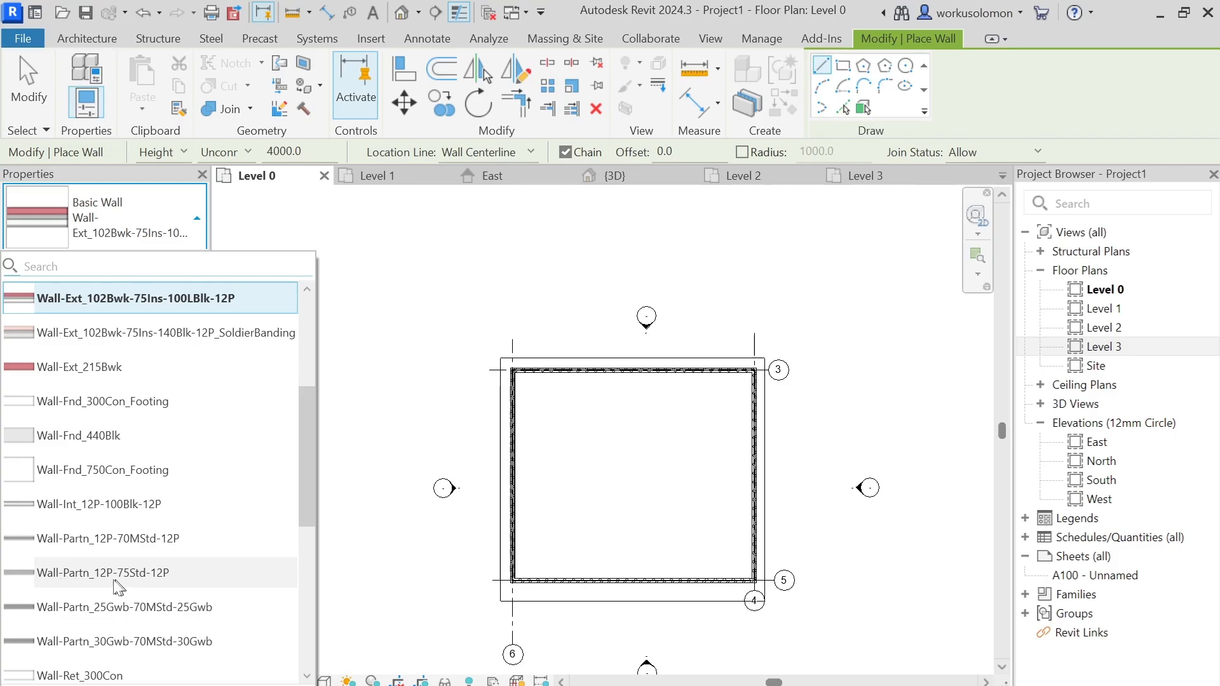
{"action": "left_click", "coordinate": [56, 539]}
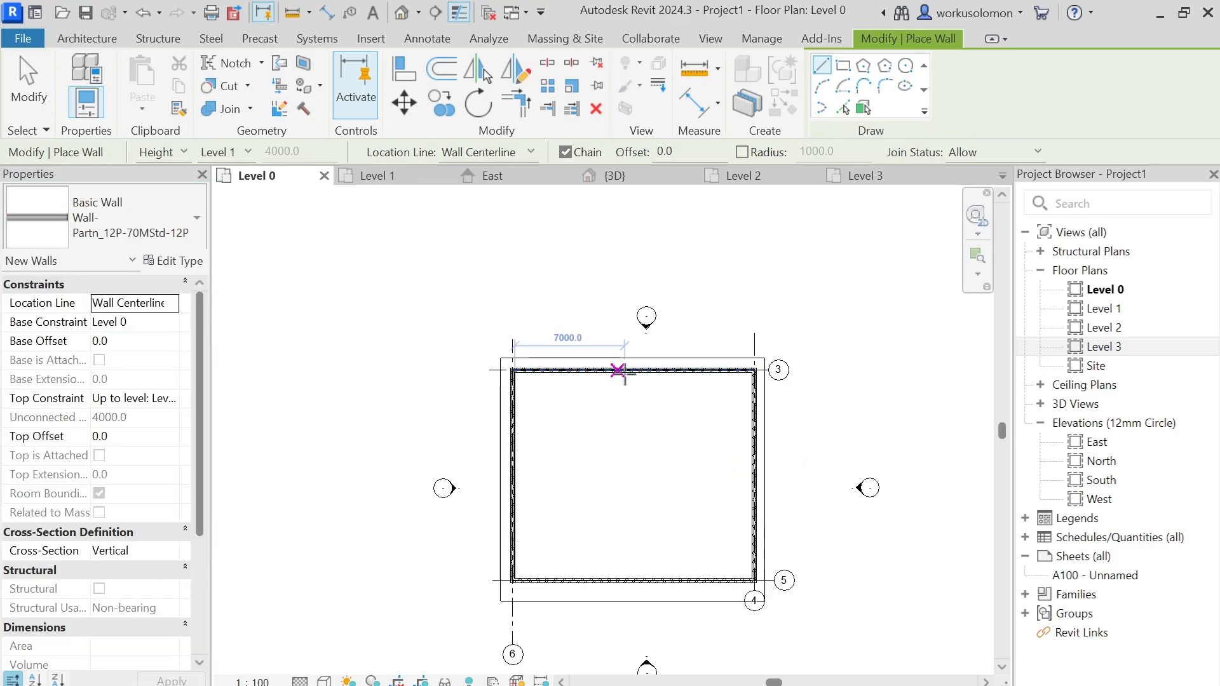
{"action": "left_click", "coordinate": [659, 371]}
{"action": "left_click", "coordinate": [657, 581]}
{"action": "key", "text": "Escape"}
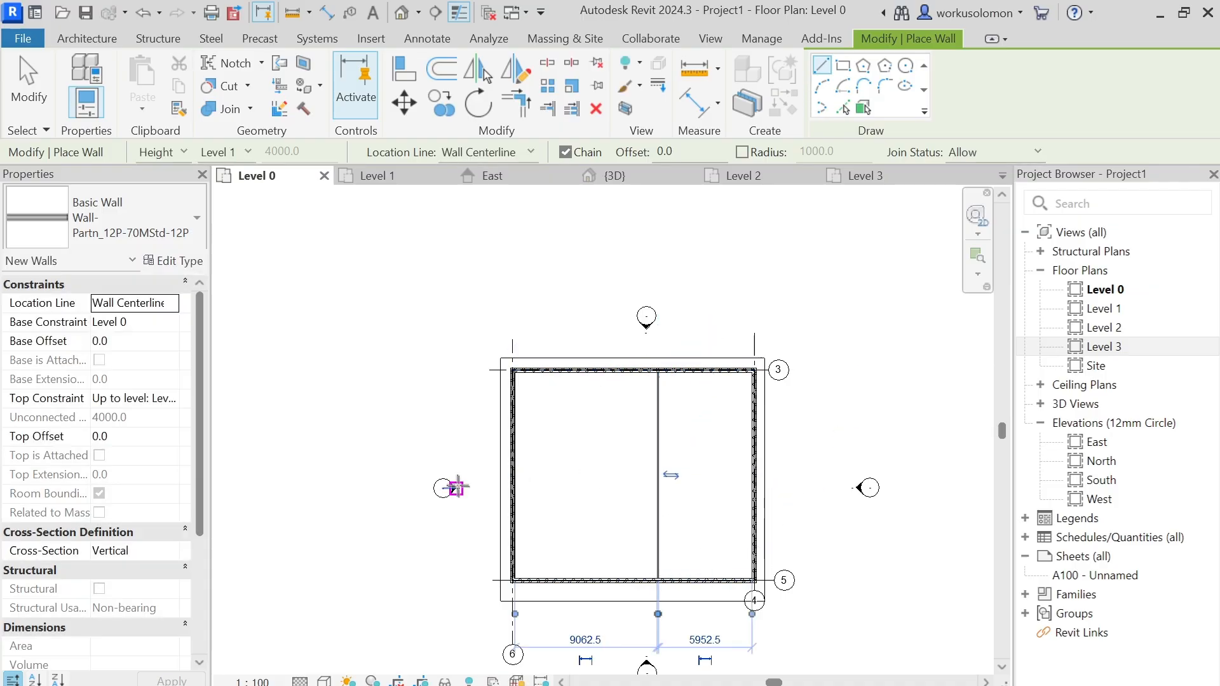
{"action": "left_click", "coordinate": [658, 475]}
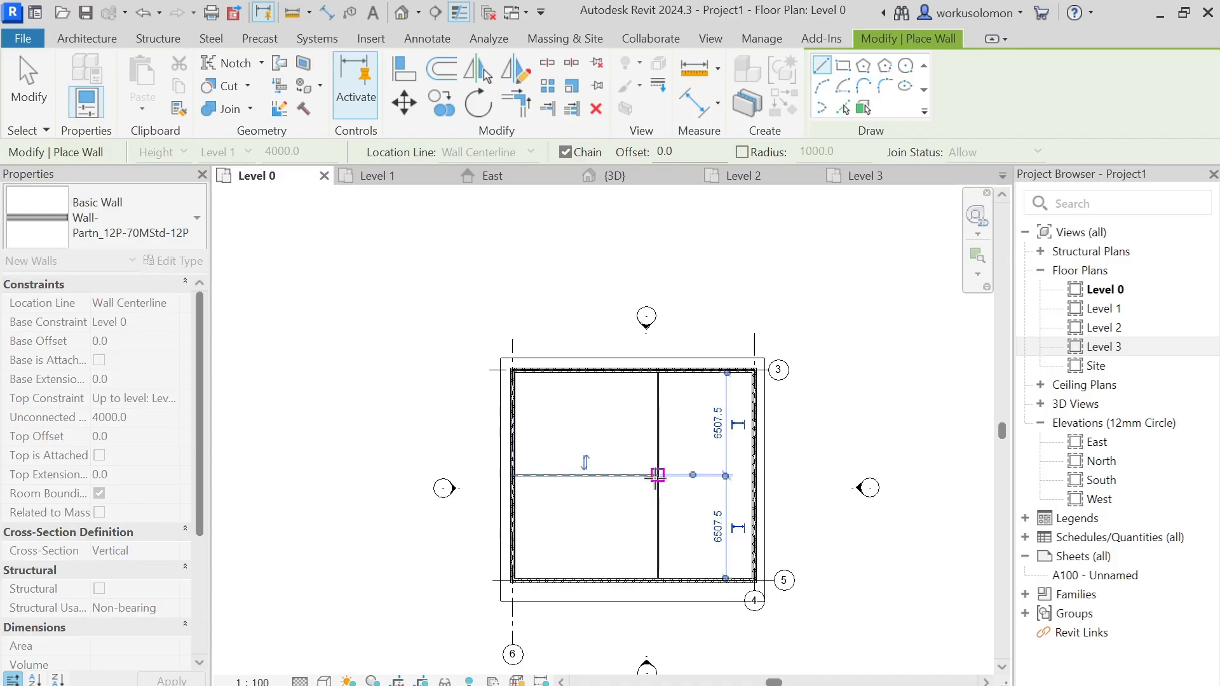
{"action": "key", "text": "Escape"}
{"action": "left_click", "coordinate": [595, 371]}
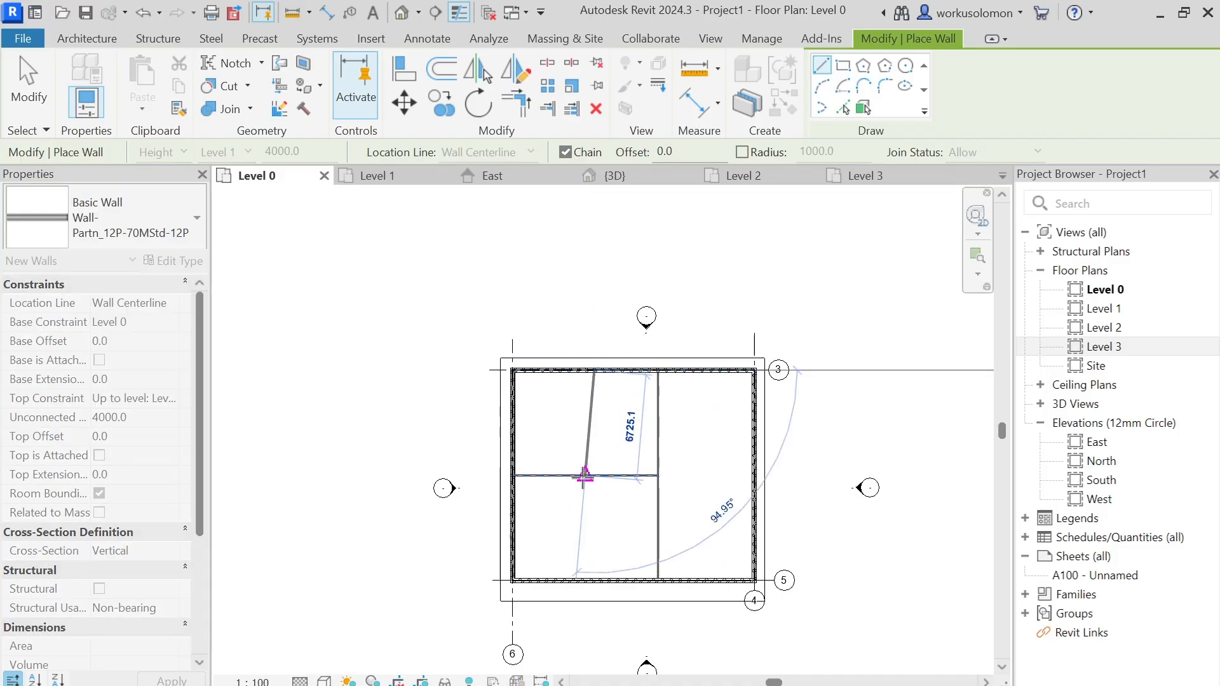
{"action": "left_click", "coordinate": [585, 475]}
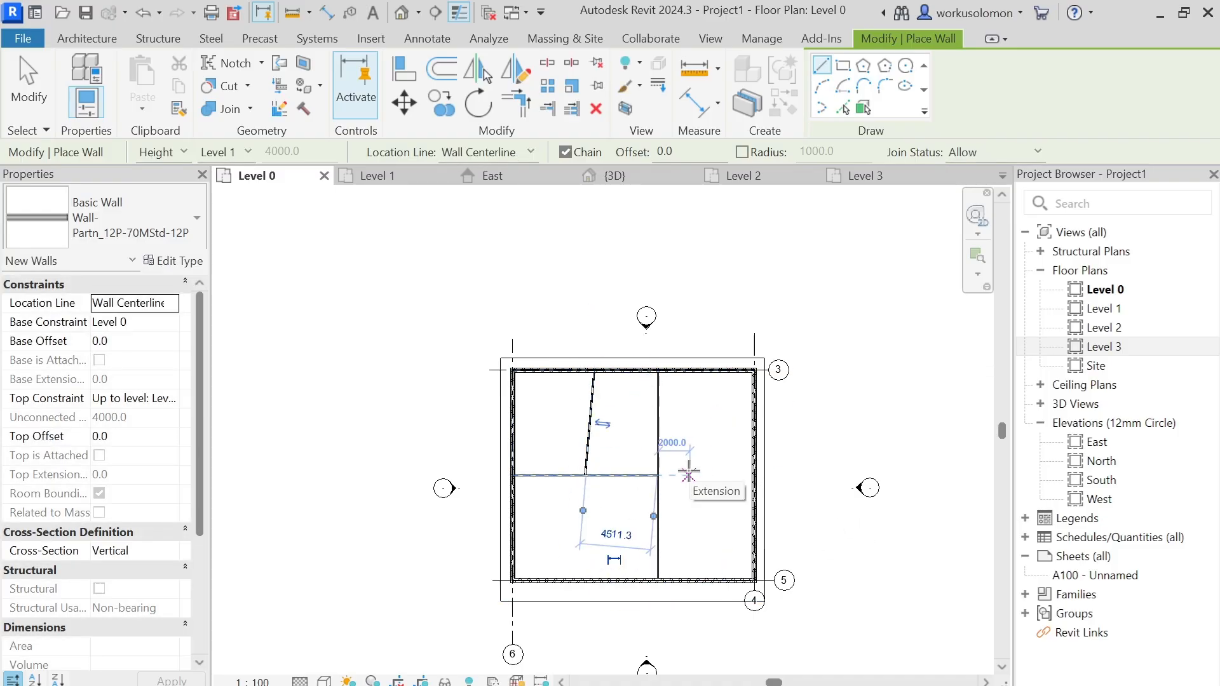
{"action": "key", "text": "ctrl+z"}
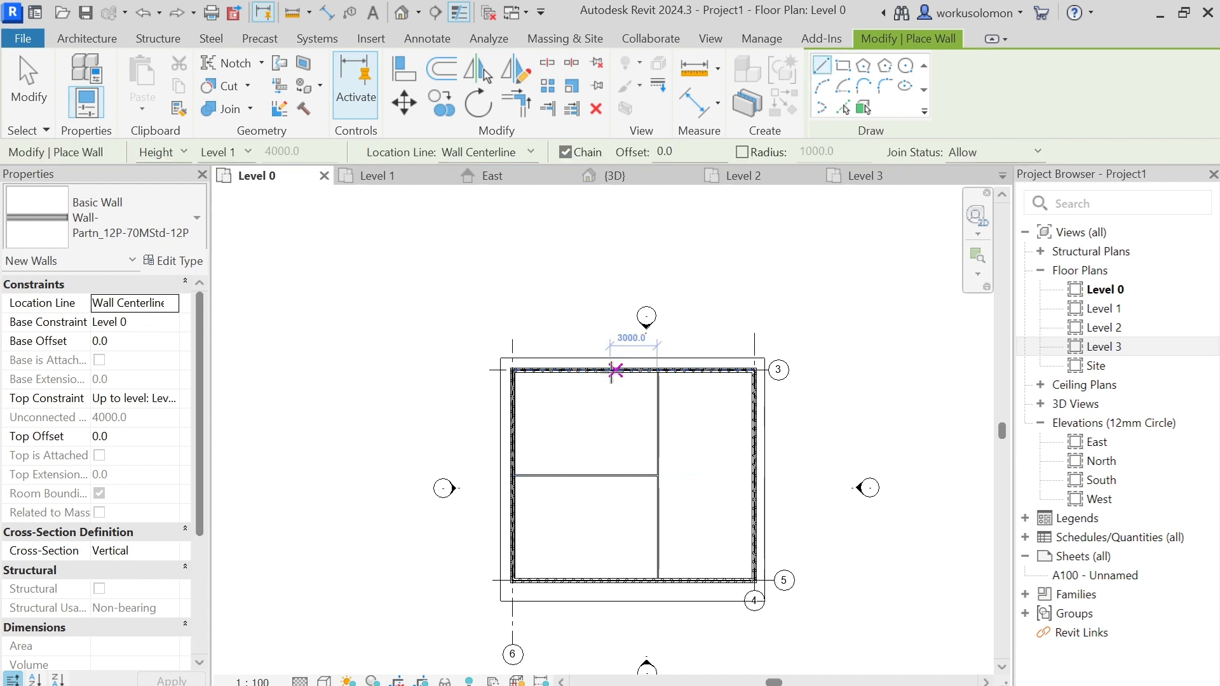
Add a straight partition about 6700 mm long from grid 3's wall to the cross partition, and another across to grid 4 about 3460 mm below grid 3.
{"action": "left_click", "coordinate": [594, 372]}
{"action": "left_click", "coordinate": [595, 476]}
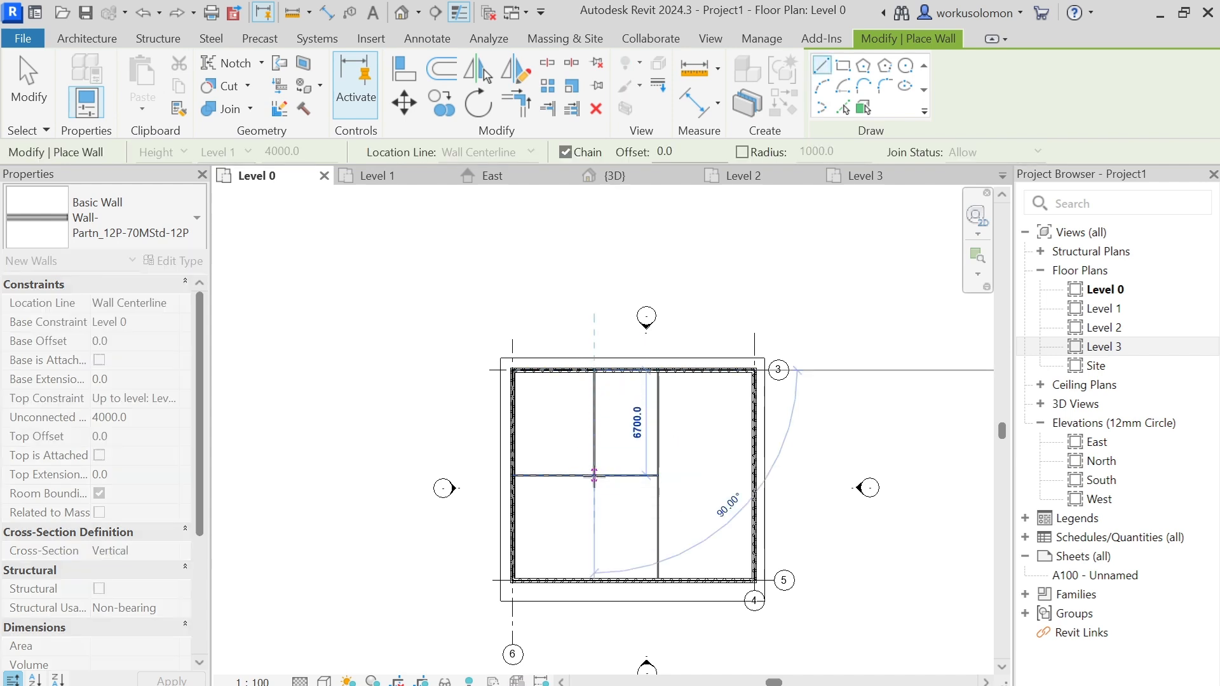
{"action": "key", "text": "Escape"}
{"action": "left_click", "coordinate": [658, 427]}
{"action": "left_click", "coordinate": [755, 427]}
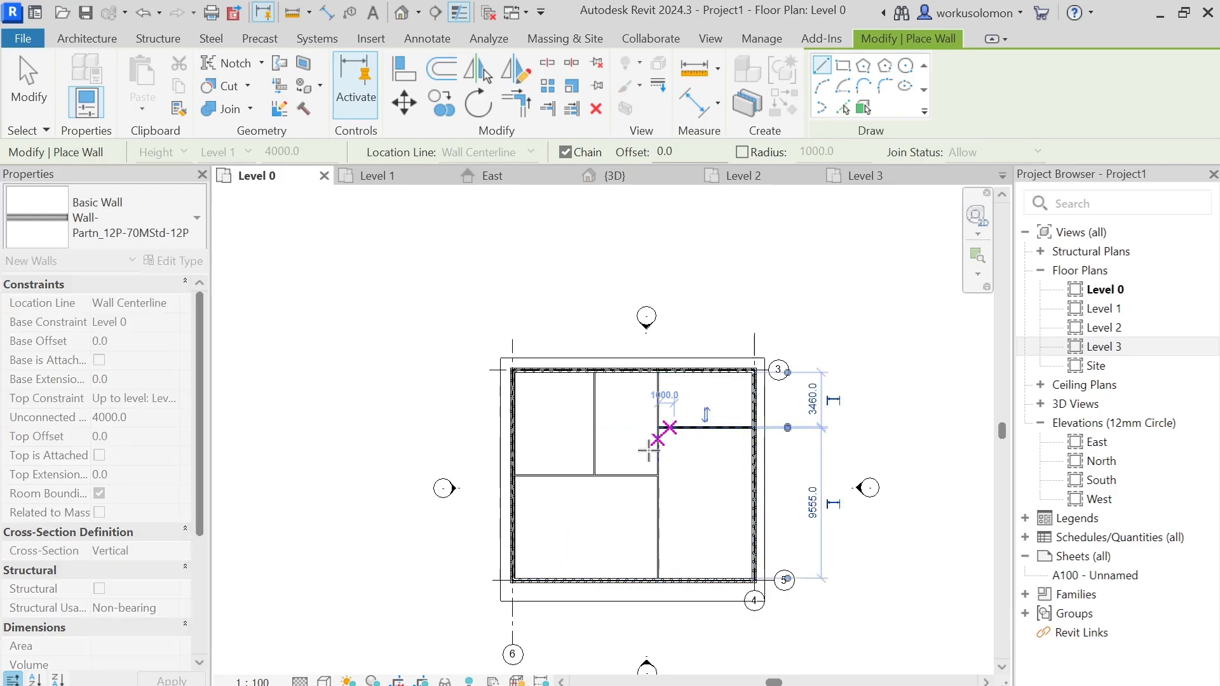
{"action": "key", "text": "Escape"}
{"action": "scroll", "coordinate": [649, 467], "scroll_direction": "up", "scroll_amount": 2}
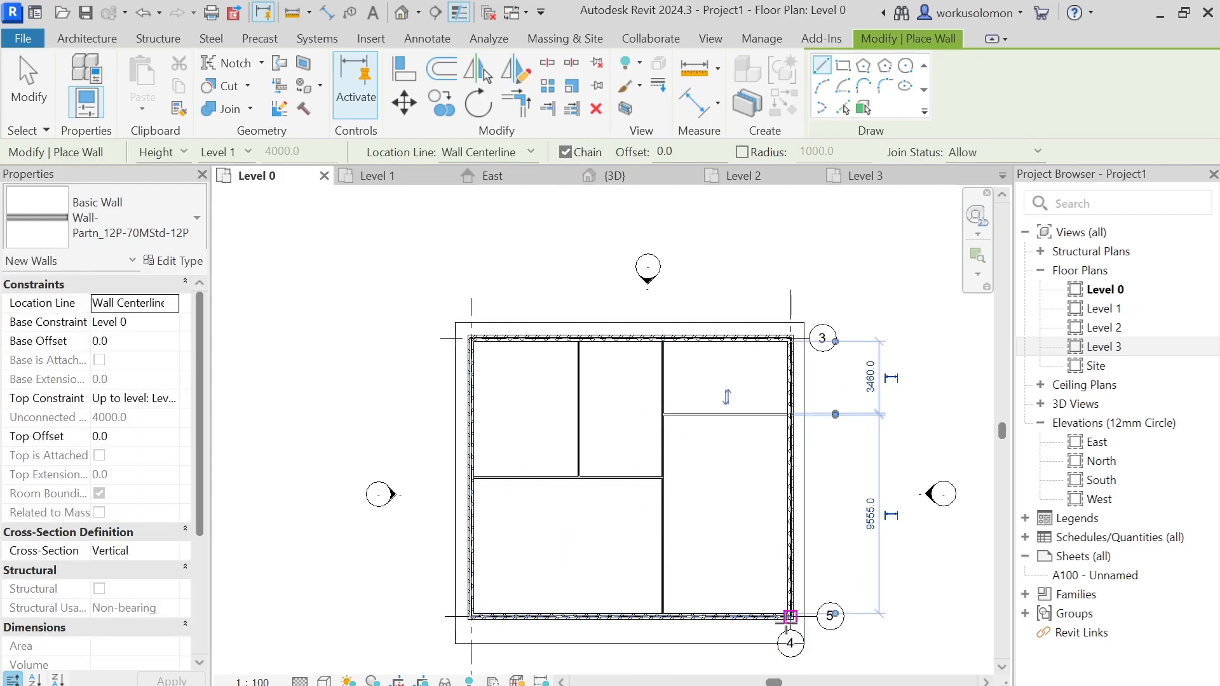
Place a Doors_ExtDbl_Flush 1510x2110mm double door in the grid 5 wall, 2000 mm from the main partition and opening inward.
{"action": "left_click", "coordinate": [89, 39]}
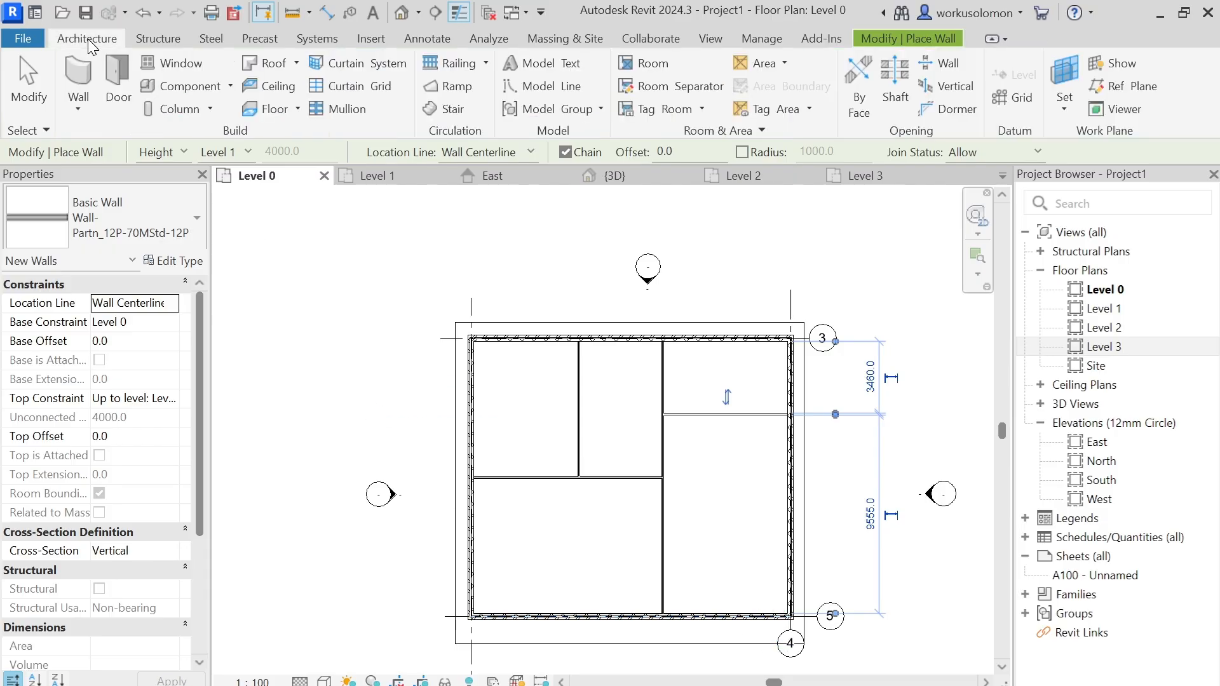
{"action": "left_click", "coordinate": [119, 86]}
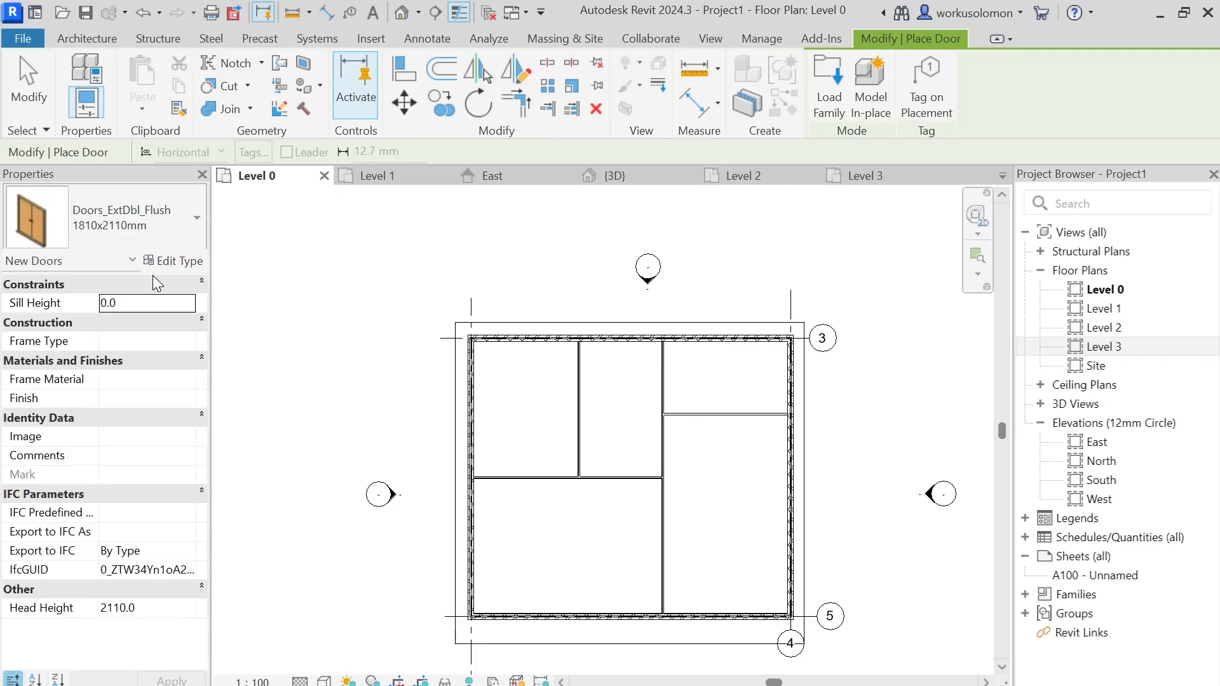
{"action": "left_click", "coordinate": [191, 216]}
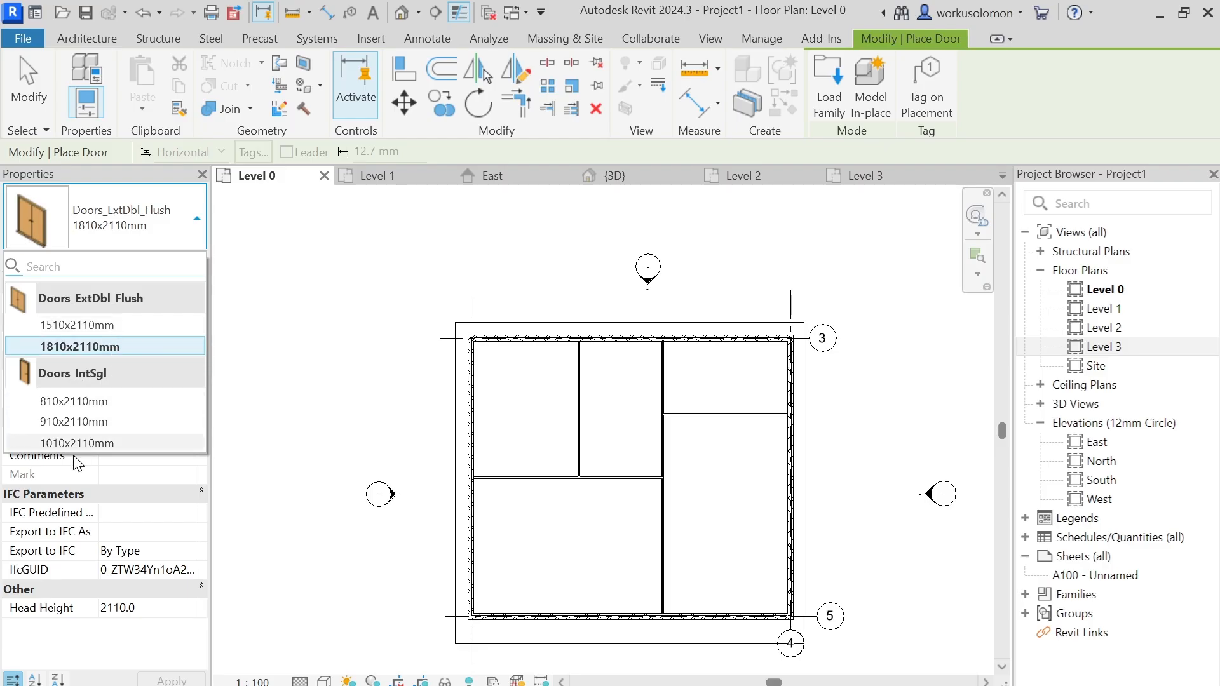
{"action": "left_click", "coordinate": [79, 325]}
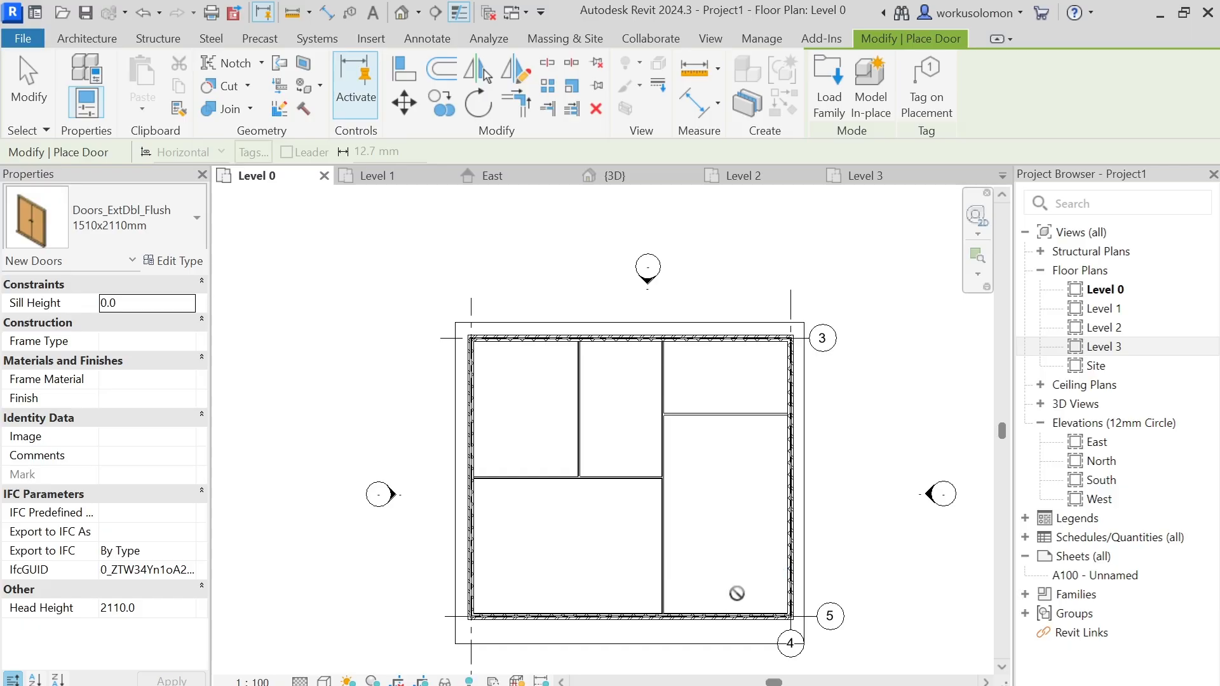
{"action": "scroll", "coordinate": [731, 607], "scroll_direction": "up", "scroll_amount": 5}
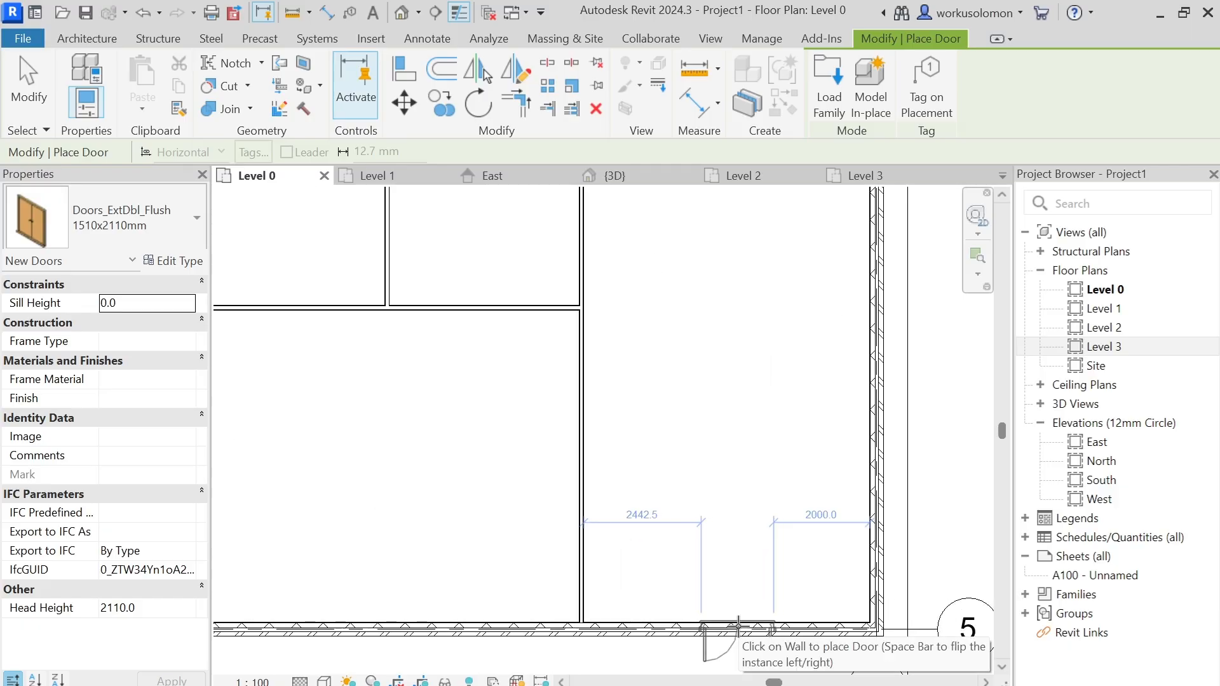
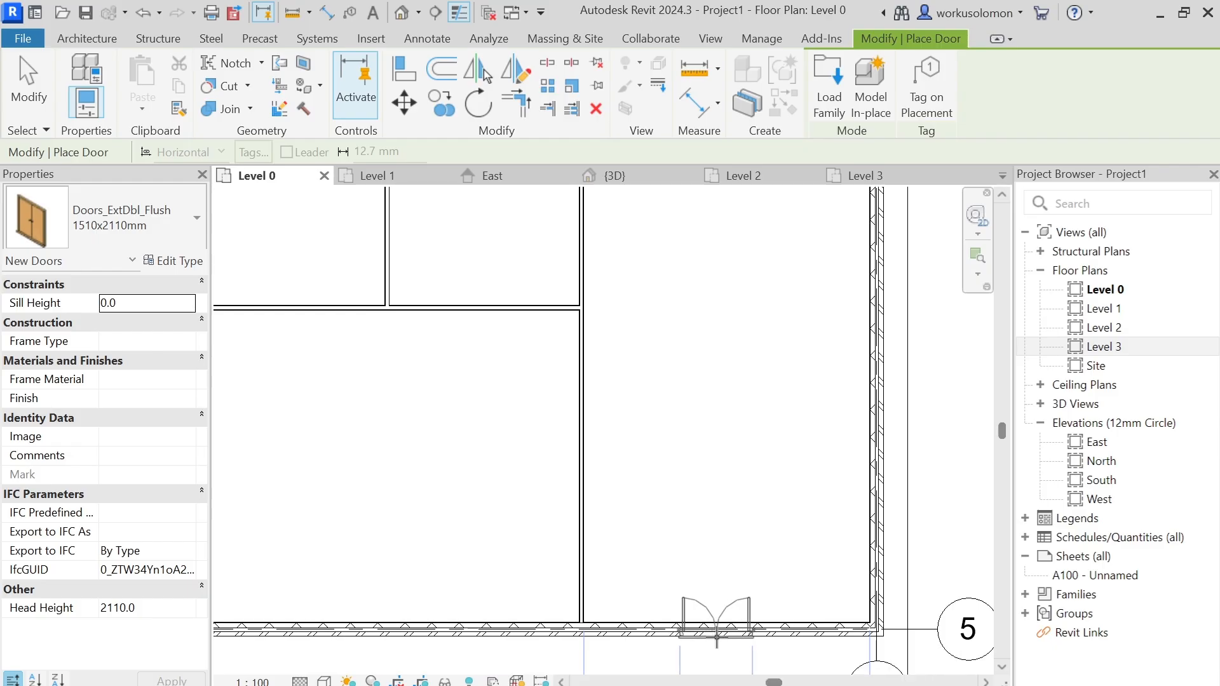
{"action": "left_click", "coordinate": [714, 630]}
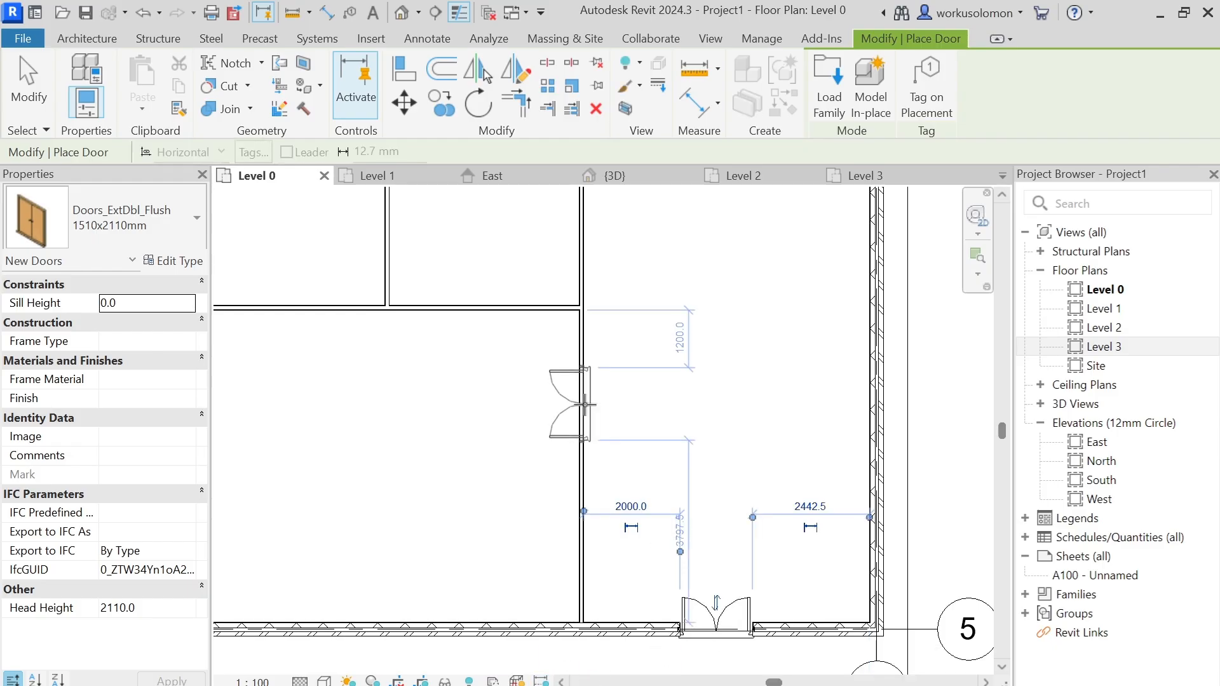
Place five Doors_IntSgl 810x2110mm doors in the interior partitions so that every room on Level 0 is connected.
{"action": "left_click", "coordinate": [166, 226]}
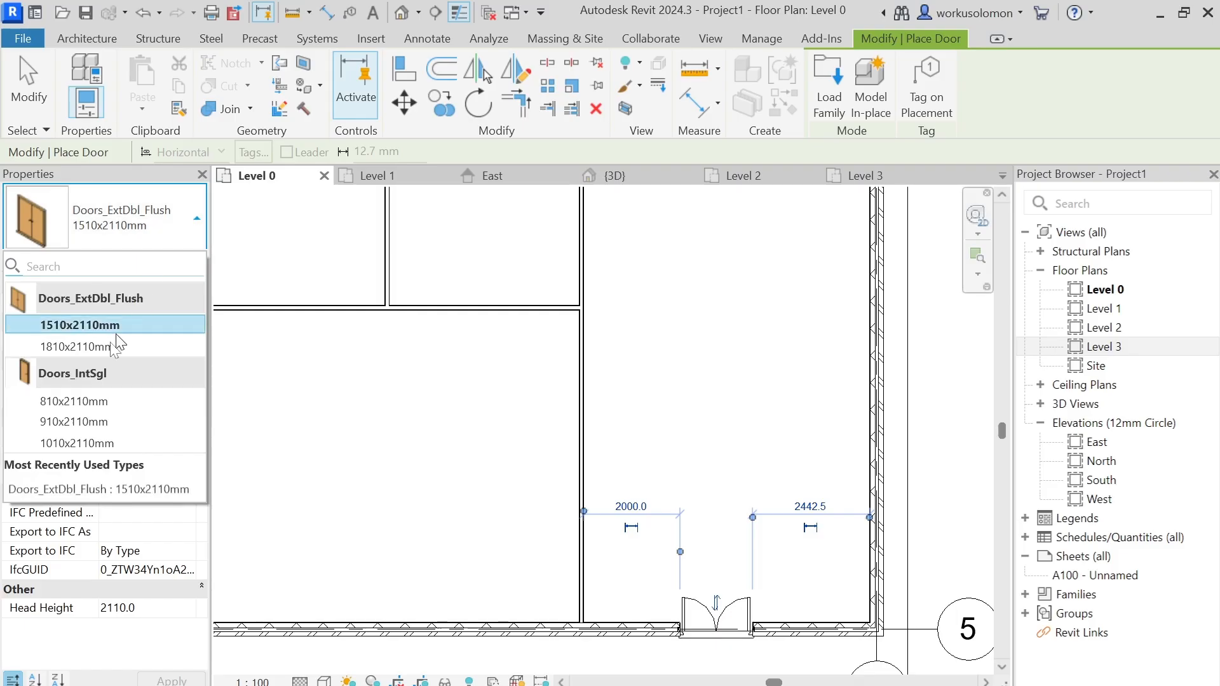
{"action": "left_click", "coordinate": [73, 404]}
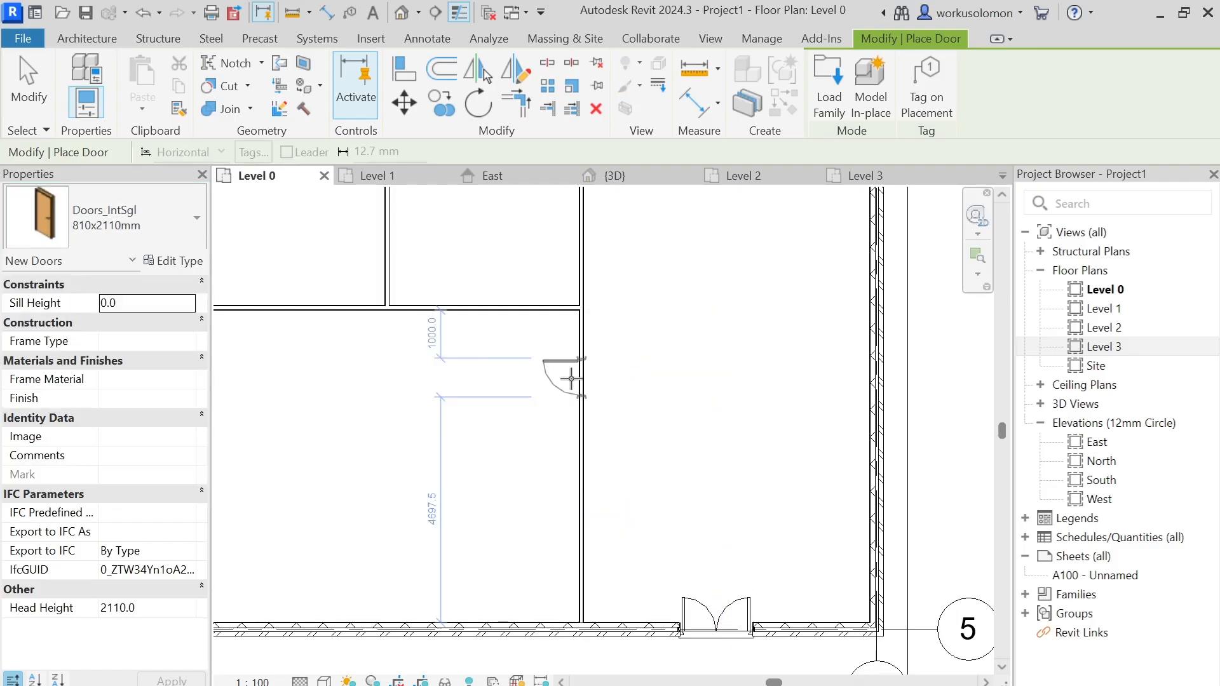
{"action": "left_click", "coordinate": [574, 379]}
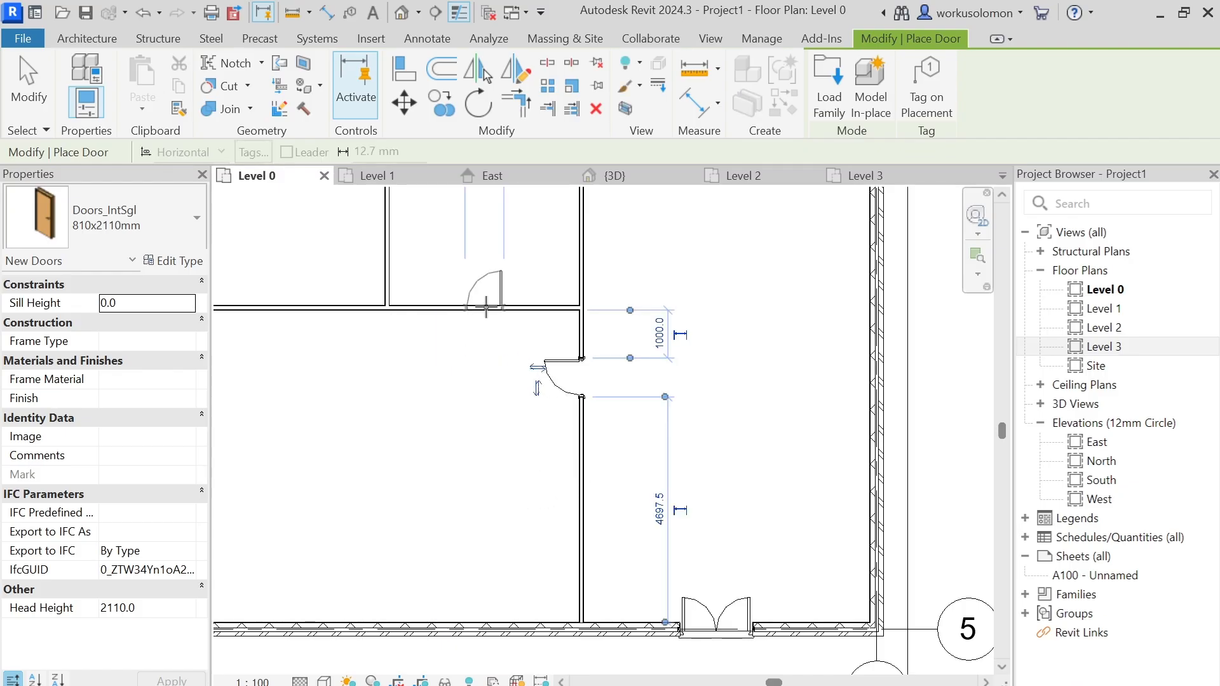
{"action": "left_click", "coordinate": [486, 308]}
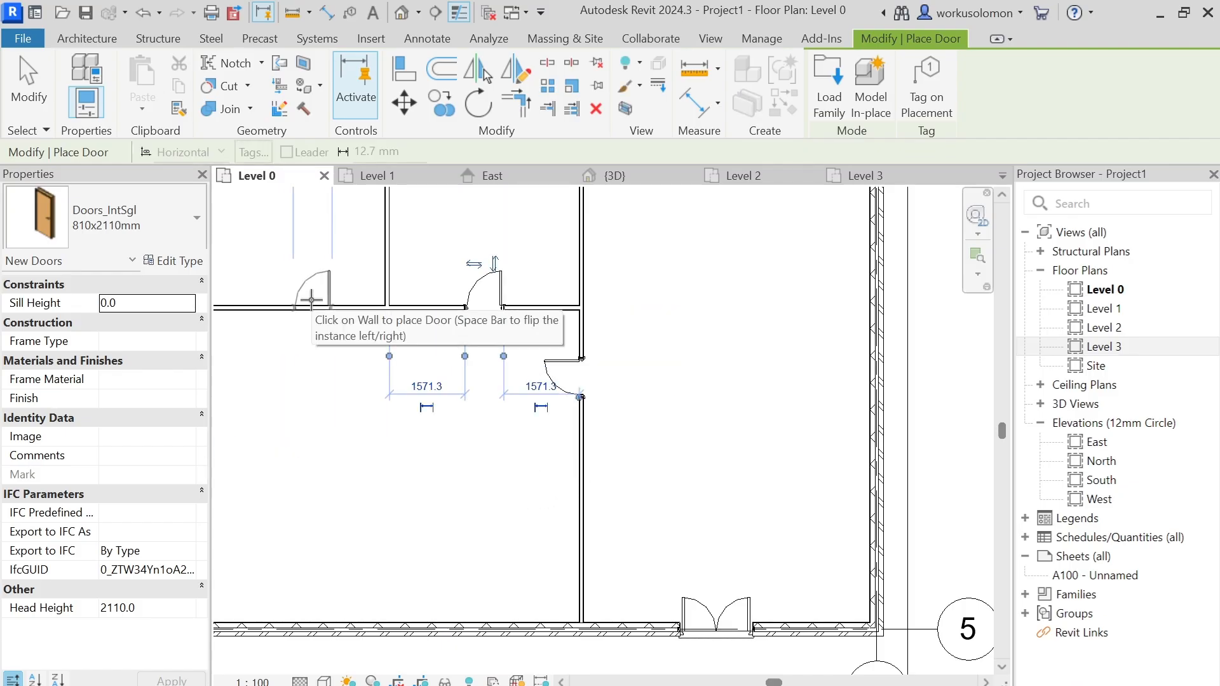
{"action": "scroll", "coordinate": [378, 461], "scroll_direction": "down", "scroll_amount": 5}
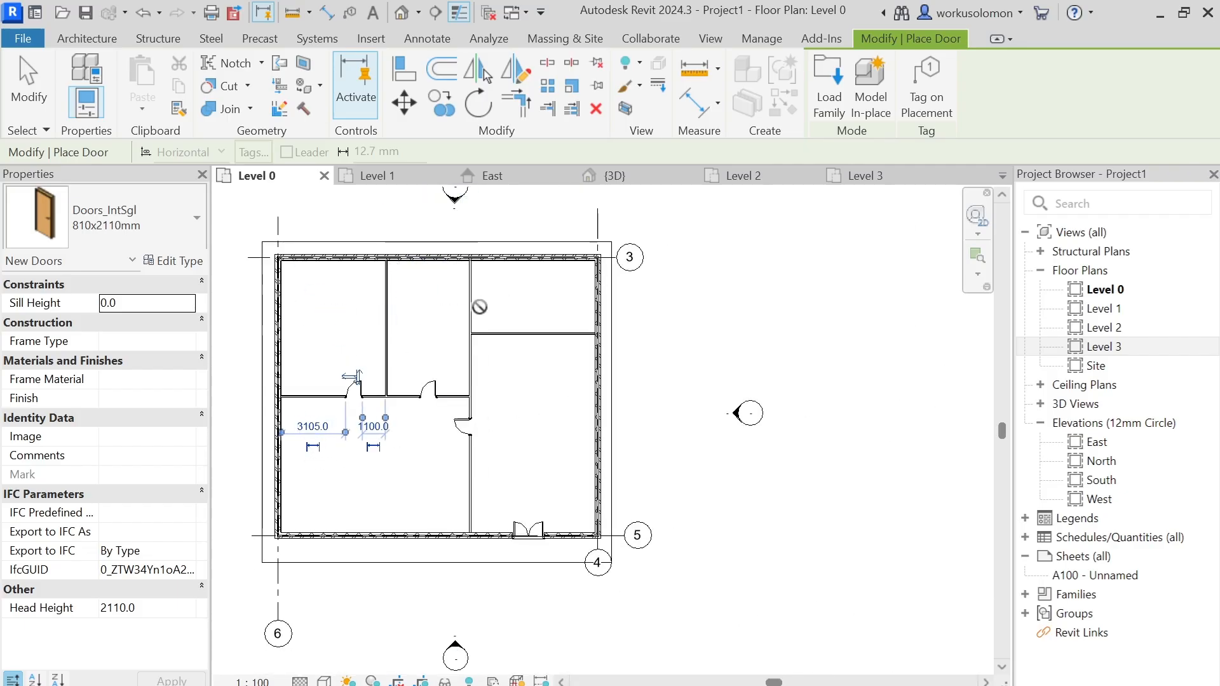
{"action": "left_click", "coordinate": [567, 335]}
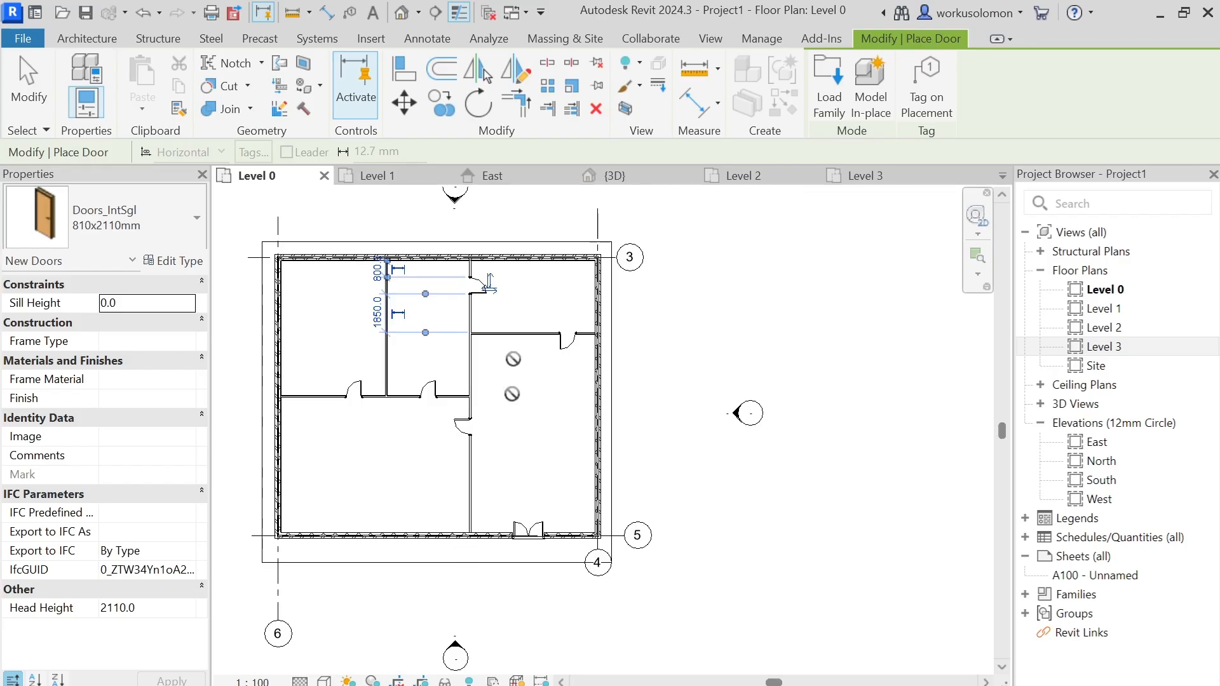
Place Windows_Sgl_Plain 910x910mm windows in the exterior walls: two along grid 5, two along grid 4 and three along grid 3.
{"action": "left_click", "coordinate": [82, 44]}
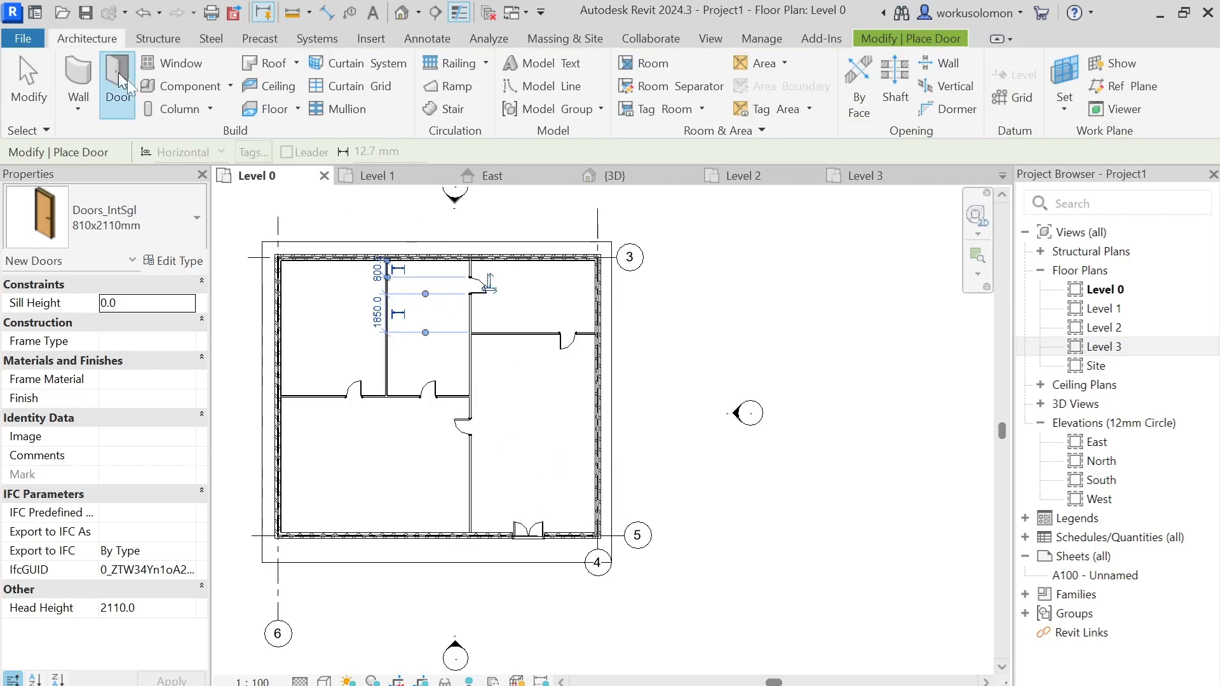
{"action": "left_click", "coordinate": [176, 60]}
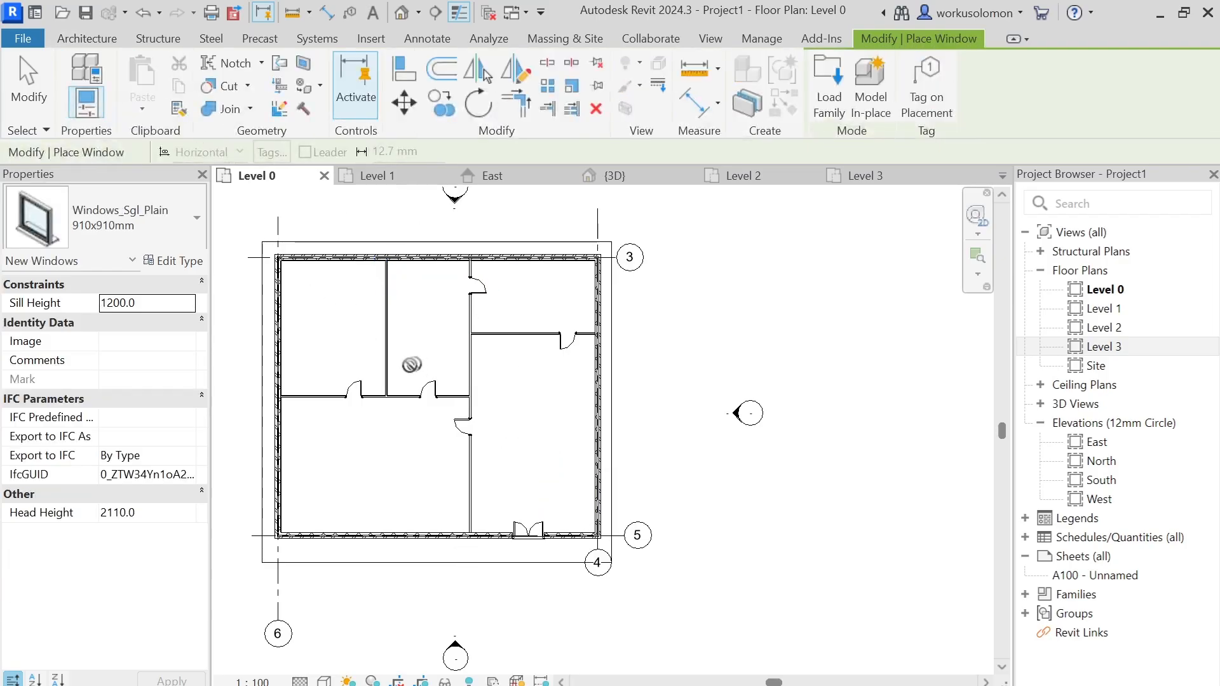
{"action": "left_click", "coordinate": [572, 536]}
{"action": "left_click", "coordinate": [437, 536]}
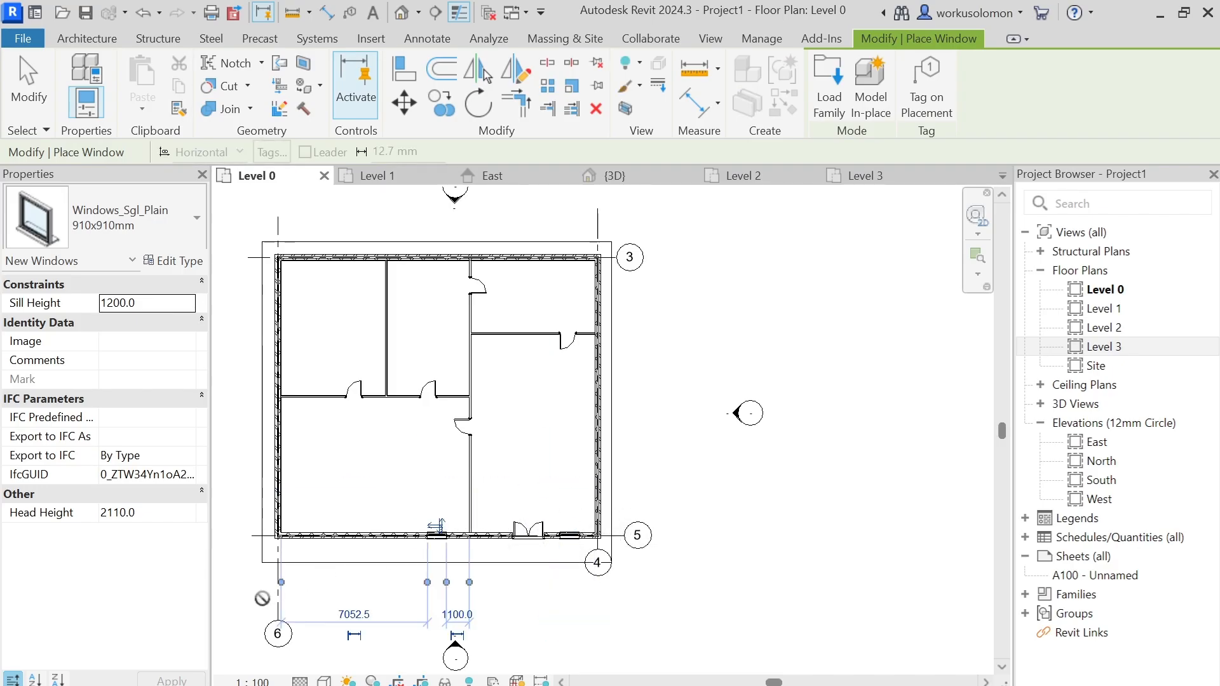
{"action": "left_click", "coordinate": [597, 476]}
{"action": "left_click", "coordinate": [598, 374]}
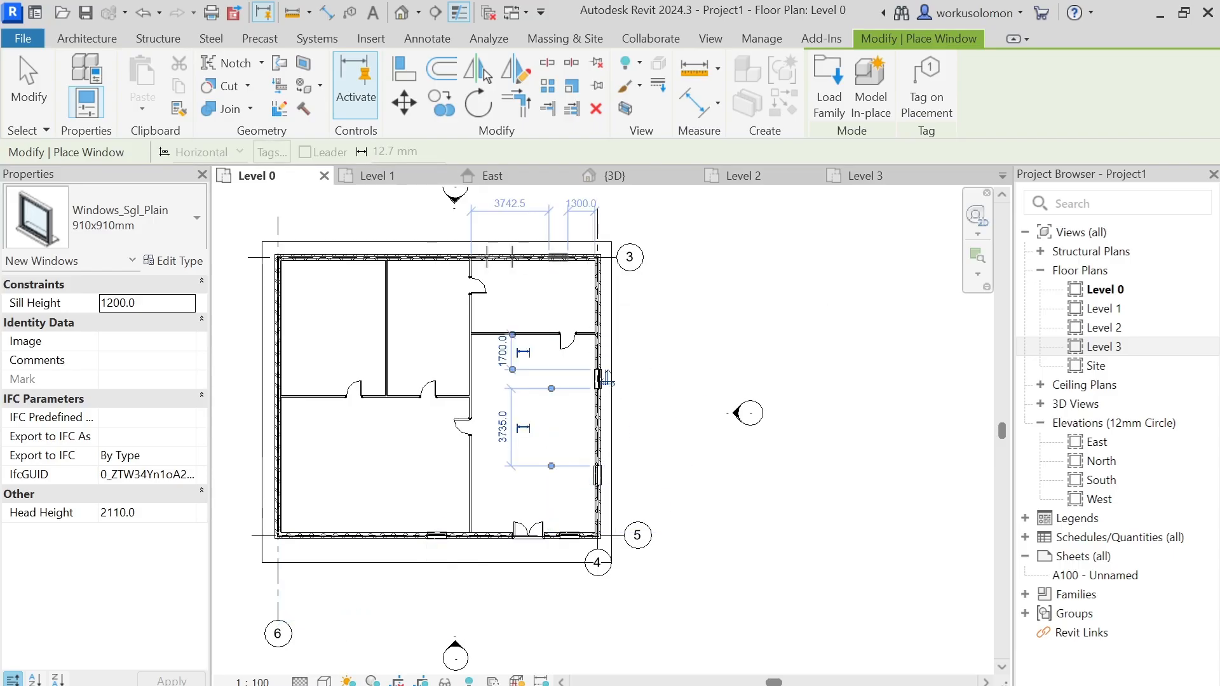
{"action": "left_click", "coordinate": [558, 251]}
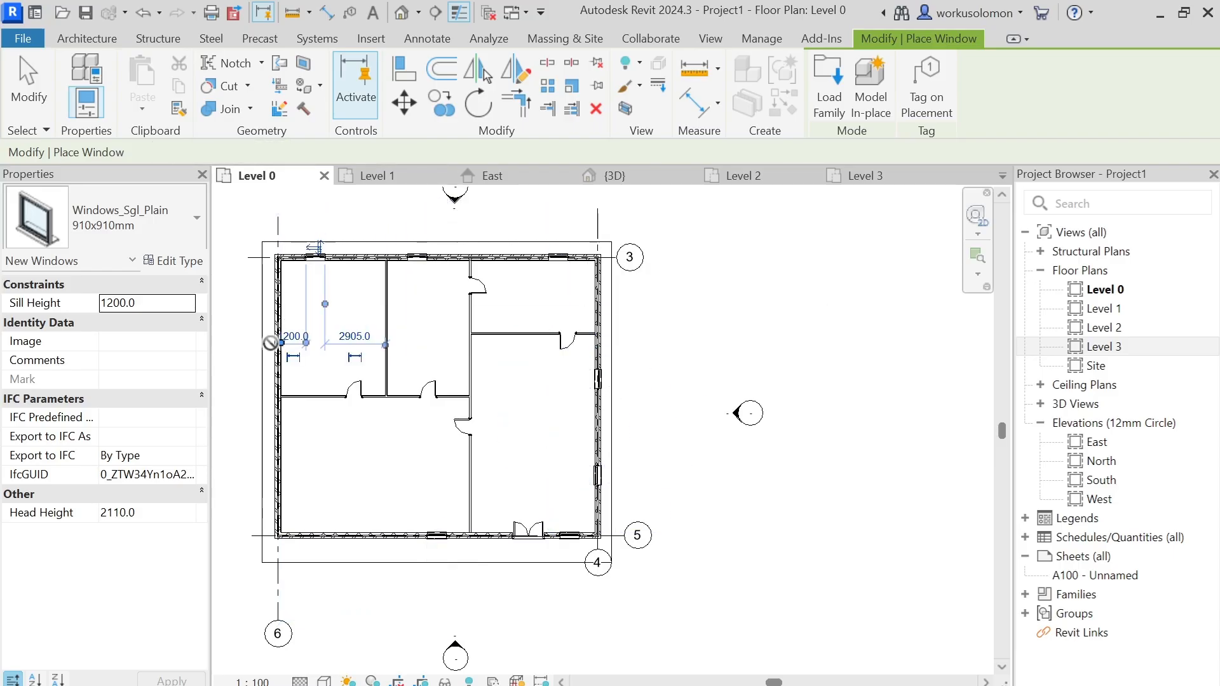
Add two 910x910mm windows to the grid 6 wall, one per room, and check the openings in the 3D view.
{"action": "scroll", "coordinate": [274, 351], "scroll_direction": "up", "scroll_amount": 2}
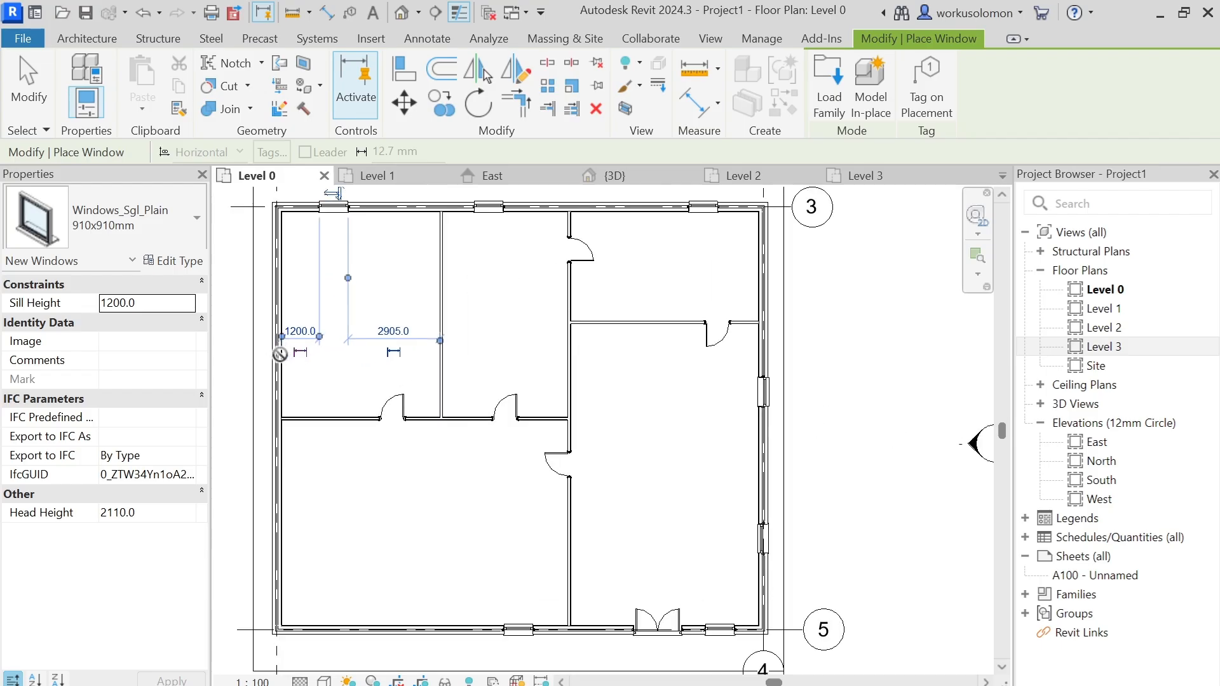
{"action": "left_click", "coordinate": [274, 358]}
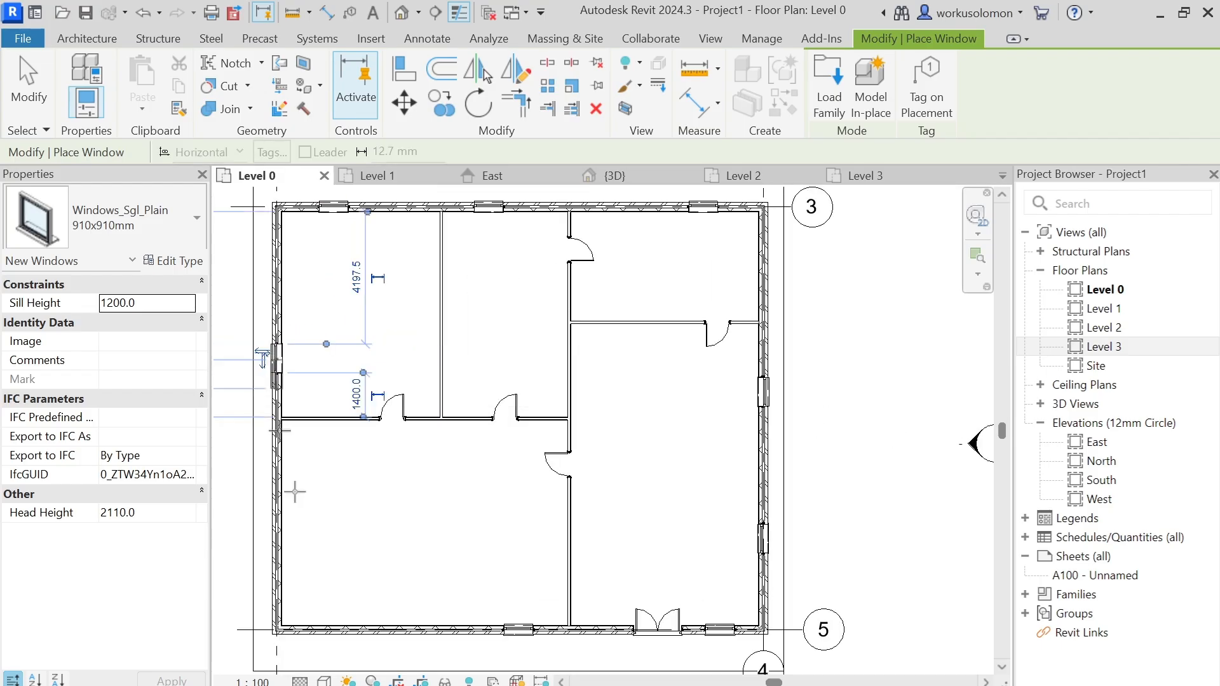
{"action": "left_click", "coordinate": [262, 574]}
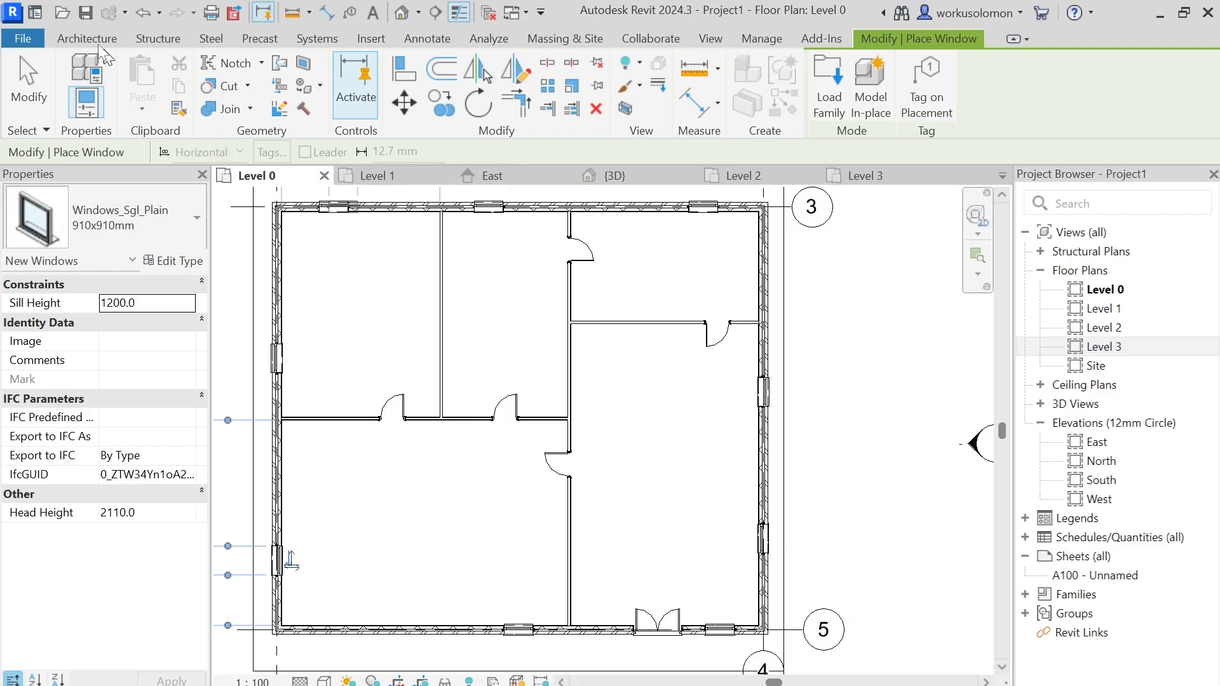
{"action": "left_click", "coordinate": [632, 175]}
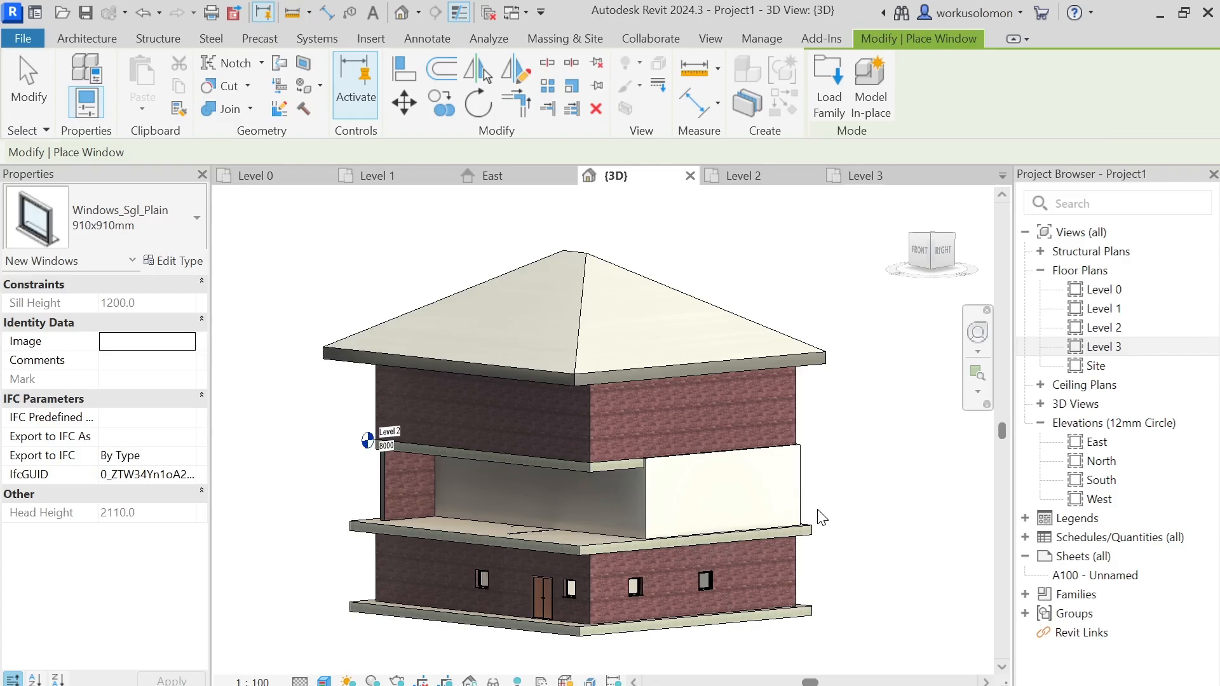
{"action": "key", "text": "Escape"}
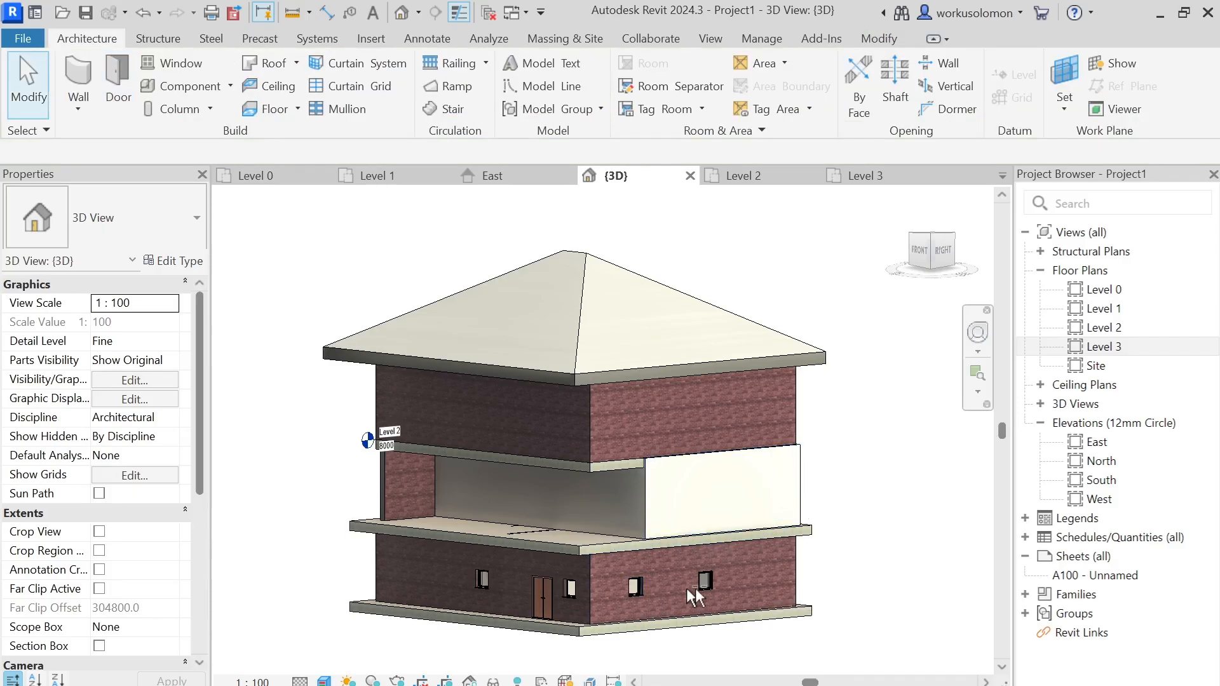
Examine the ground-floor door and windows from several sides of the building in the 3D view.
{"action": "middle_click_drag", "start_coordinate": [883, 552], "coordinate": [940, 545], "text": "shift"}
{"action": "scroll", "coordinate": [668, 556], "scroll_direction": "up", "scroll_amount": 3}
{"action": "scroll", "coordinate": [662, 555], "scroll_direction": "up", "scroll_amount": 2}
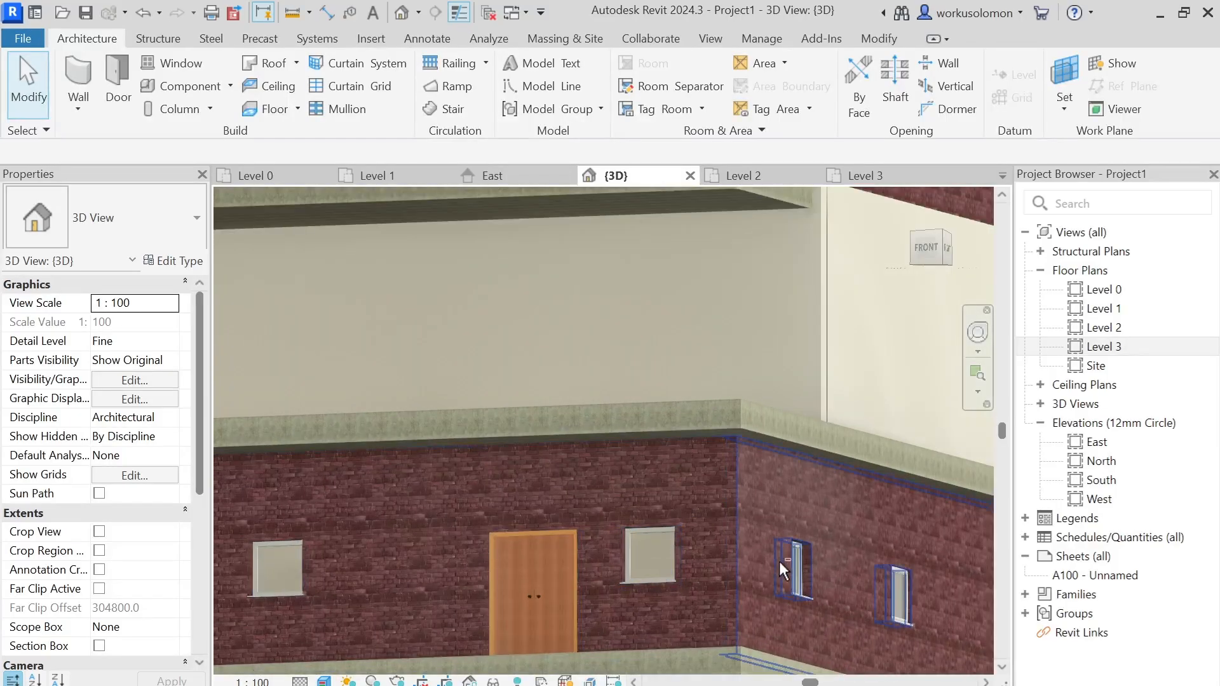
{"action": "scroll", "coordinate": [775, 562], "scroll_direction": "down", "scroll_amount": 2}
{"action": "scroll", "coordinate": [684, 537], "scroll_direction": "down", "scroll_amount": 5}
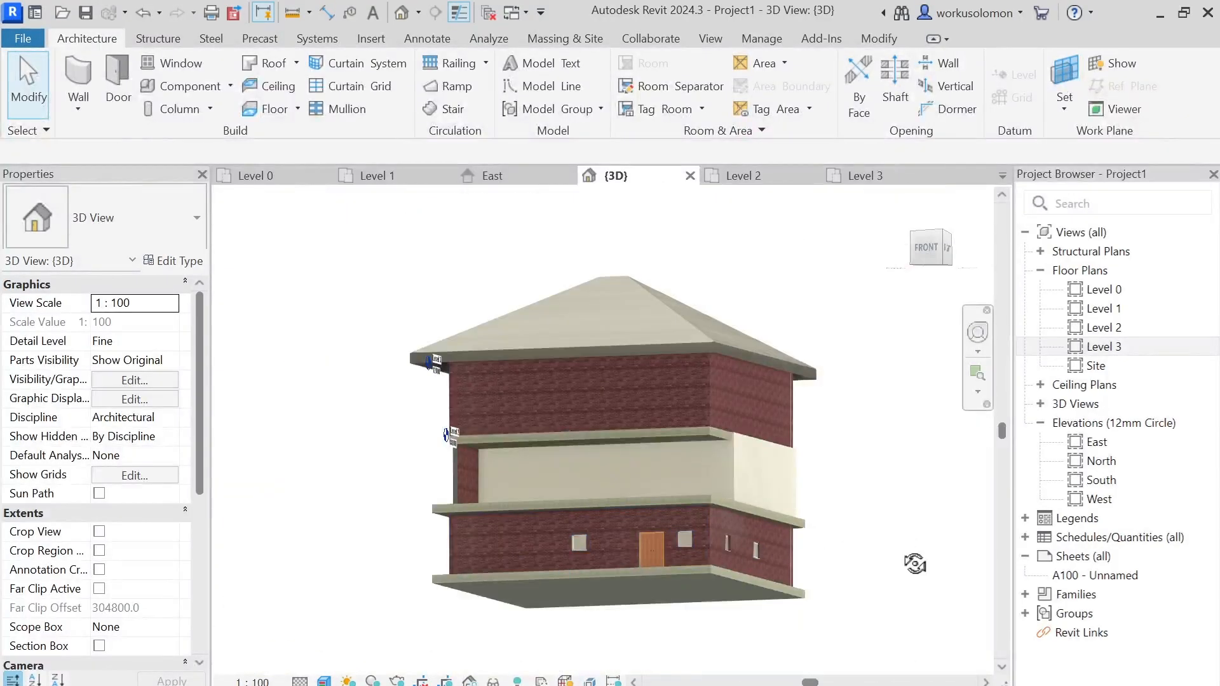
{"action": "middle_click_drag", "start_coordinate": [915, 564], "coordinate": [658, 596], "text": "shift"}
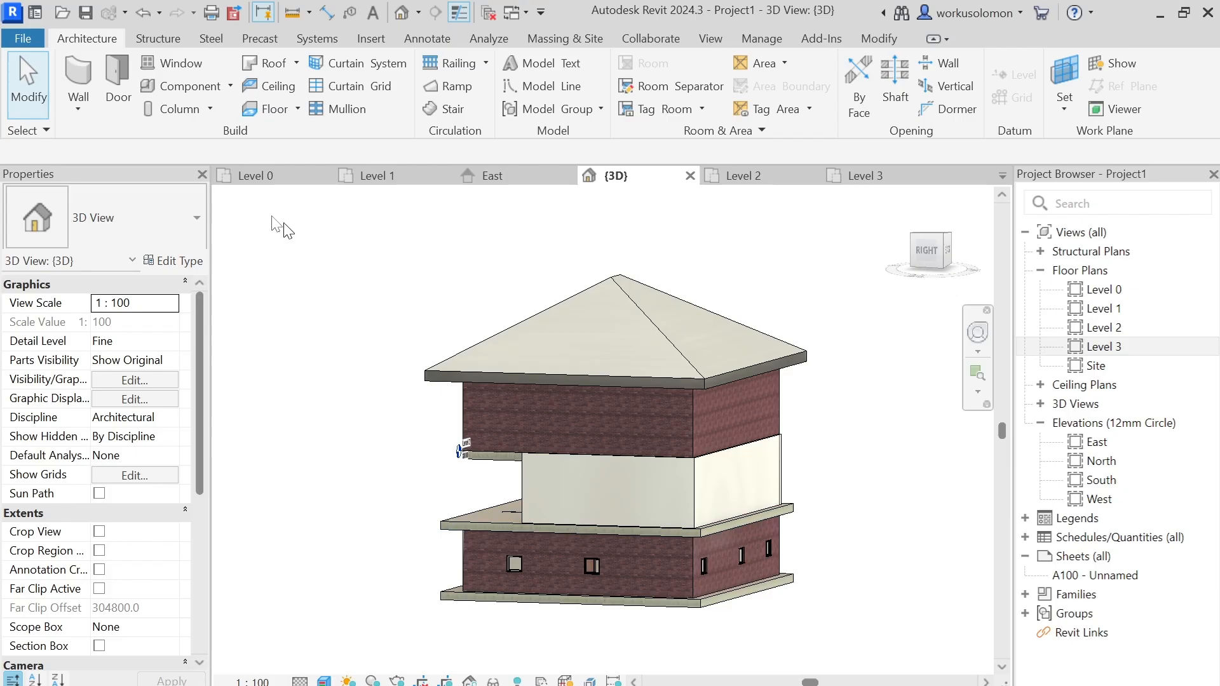
On Level 1, place a centred Doors_IntSgl 810x2110mm door and a Doors_ExtDbl_Flush 1510x2110mm door 1400 mm from the grid 4 side in the recessed front wall.
{"action": "left_click", "coordinate": [381, 175]}
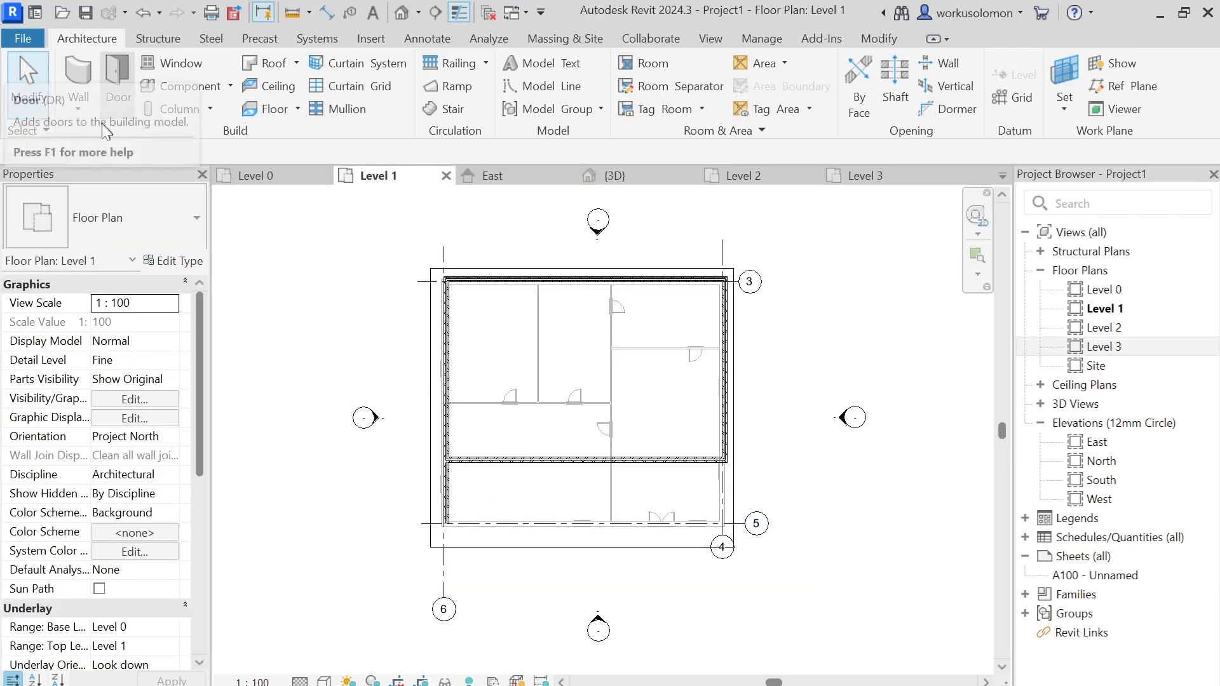
{"action": "left_click", "coordinate": [117, 81]}
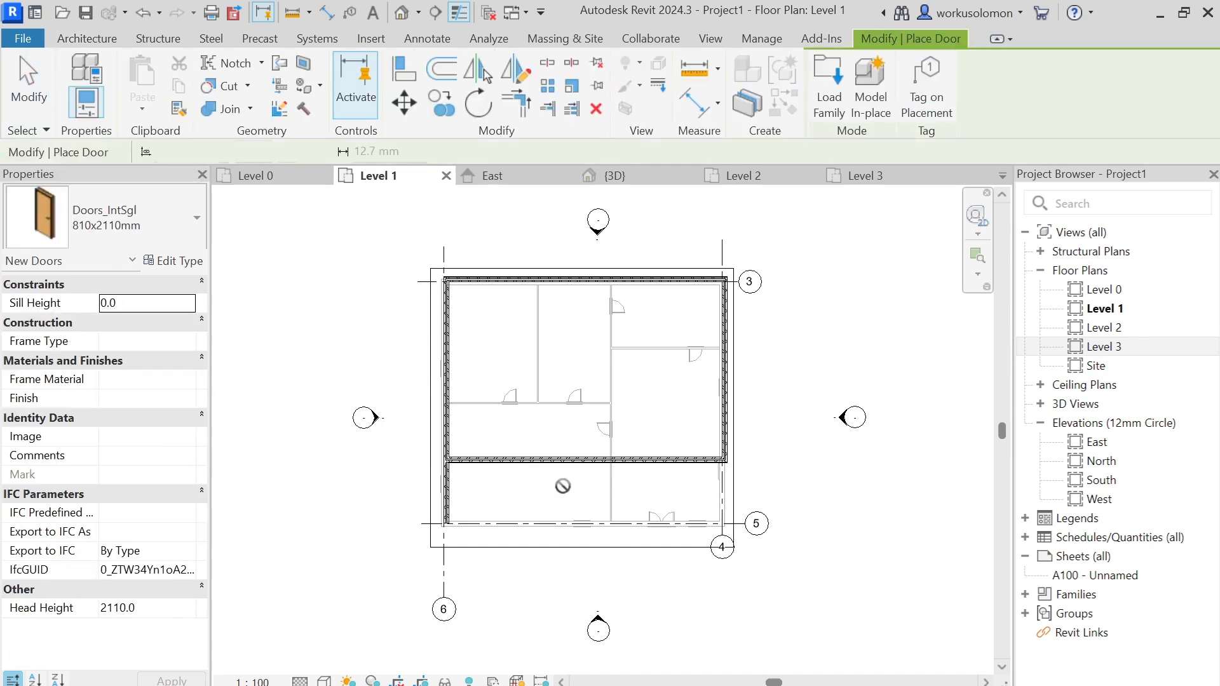
{"action": "left_click", "coordinate": [588, 461]}
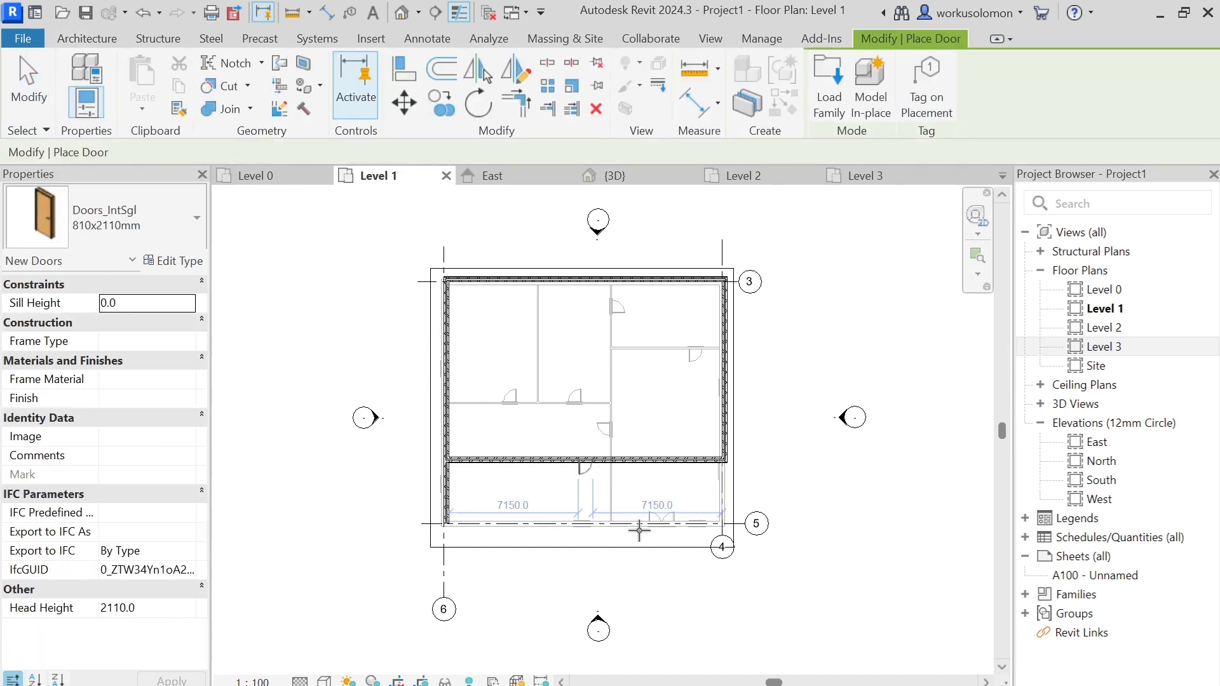
{"action": "left_click", "coordinate": [198, 218]}
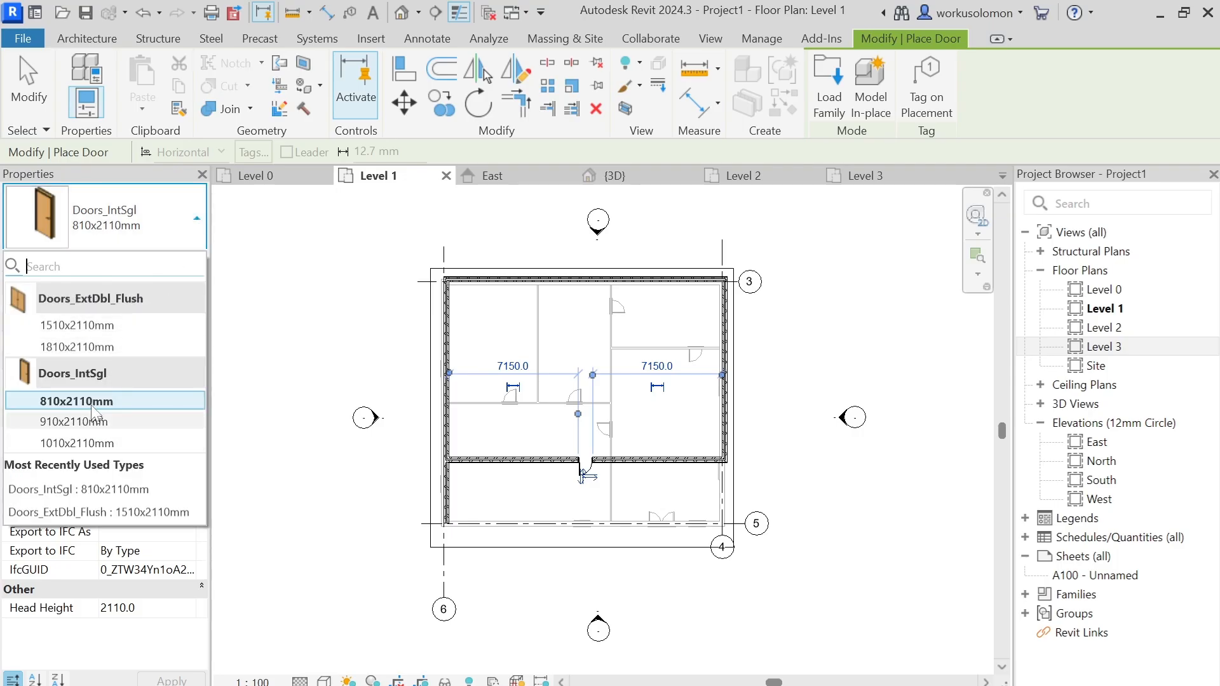
{"action": "left_click", "coordinate": [94, 326]}
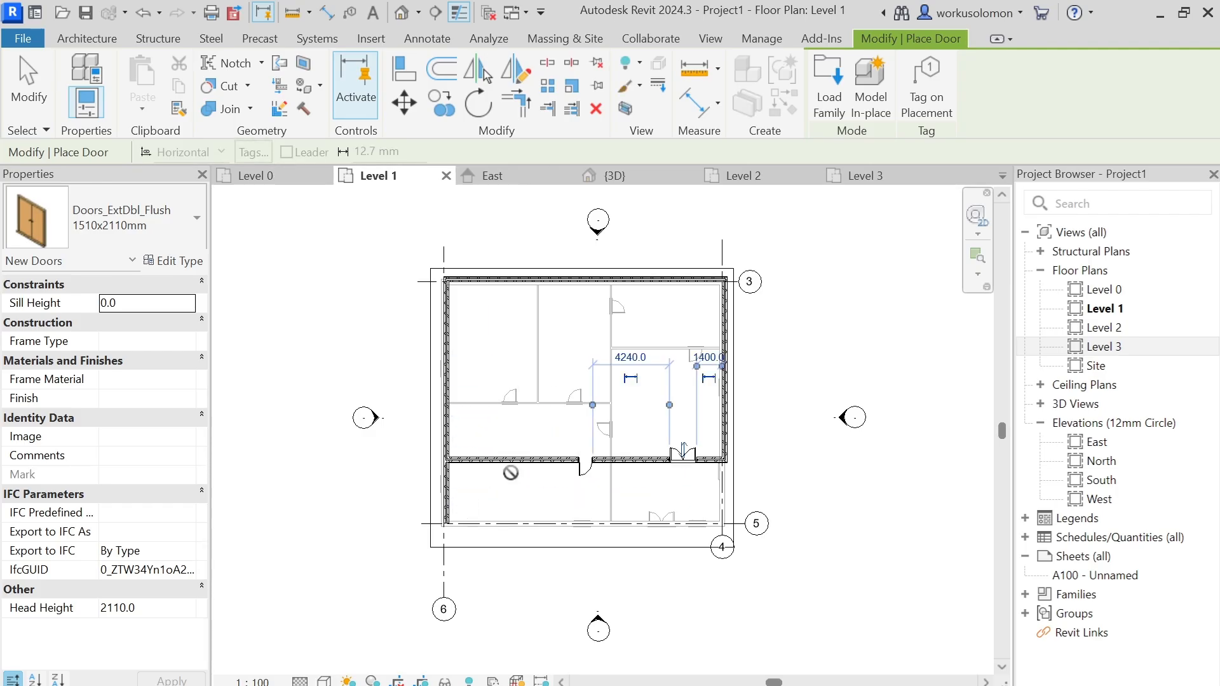
Try to place a Doors_IntSgl 810x2110mm door in the ground-floor partition shown as underlay on Level 1.
{"action": "left_click", "coordinate": [148, 231]}
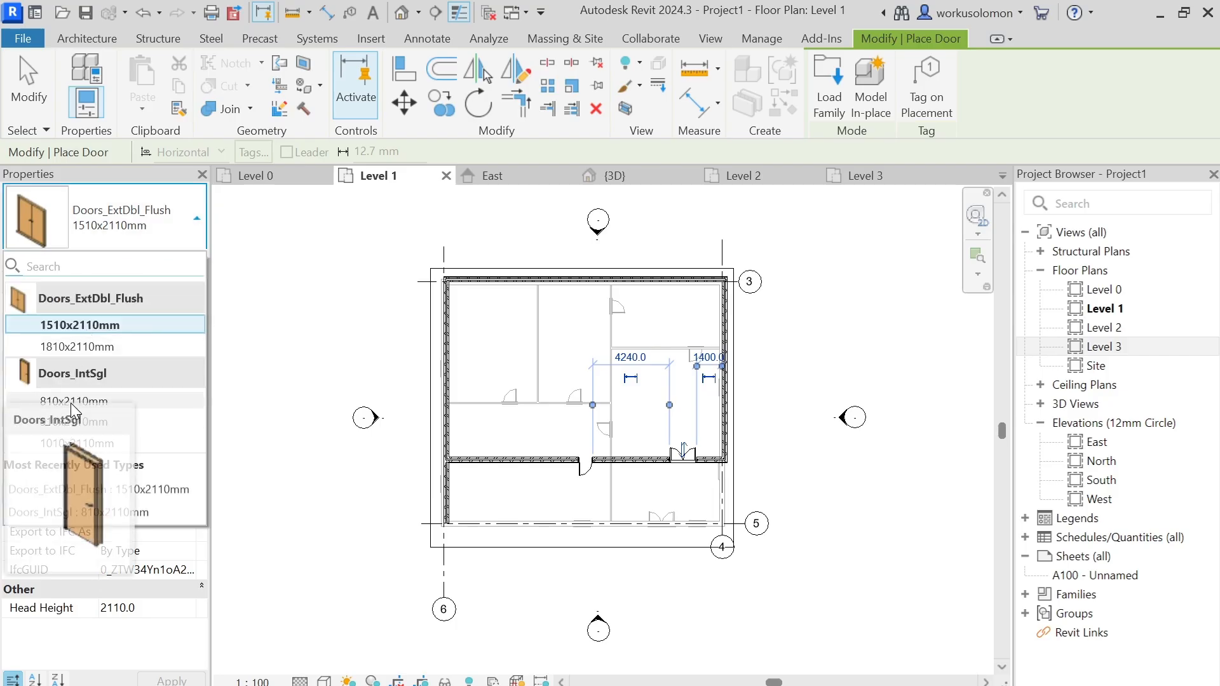
{"action": "left_click", "coordinate": [76, 402]}
{"action": "left_click", "coordinate": [564, 397]}
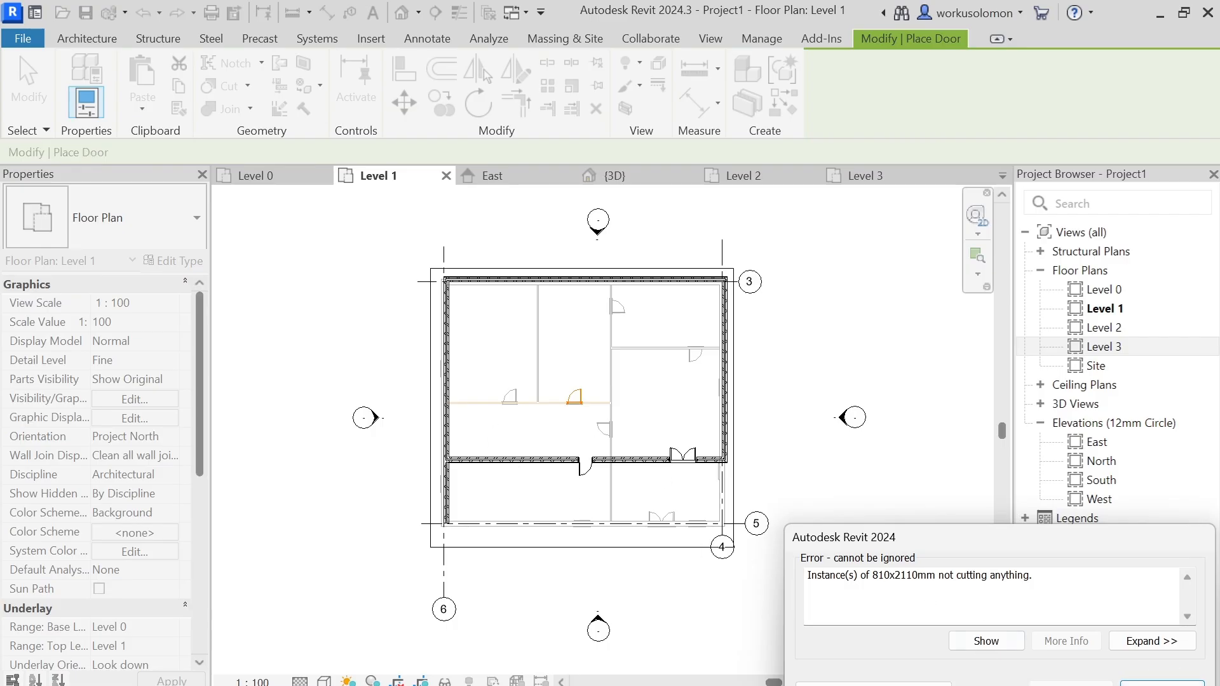
{"action": "key", "text": "Escape"}
{"action": "key", "text": "Escape"}
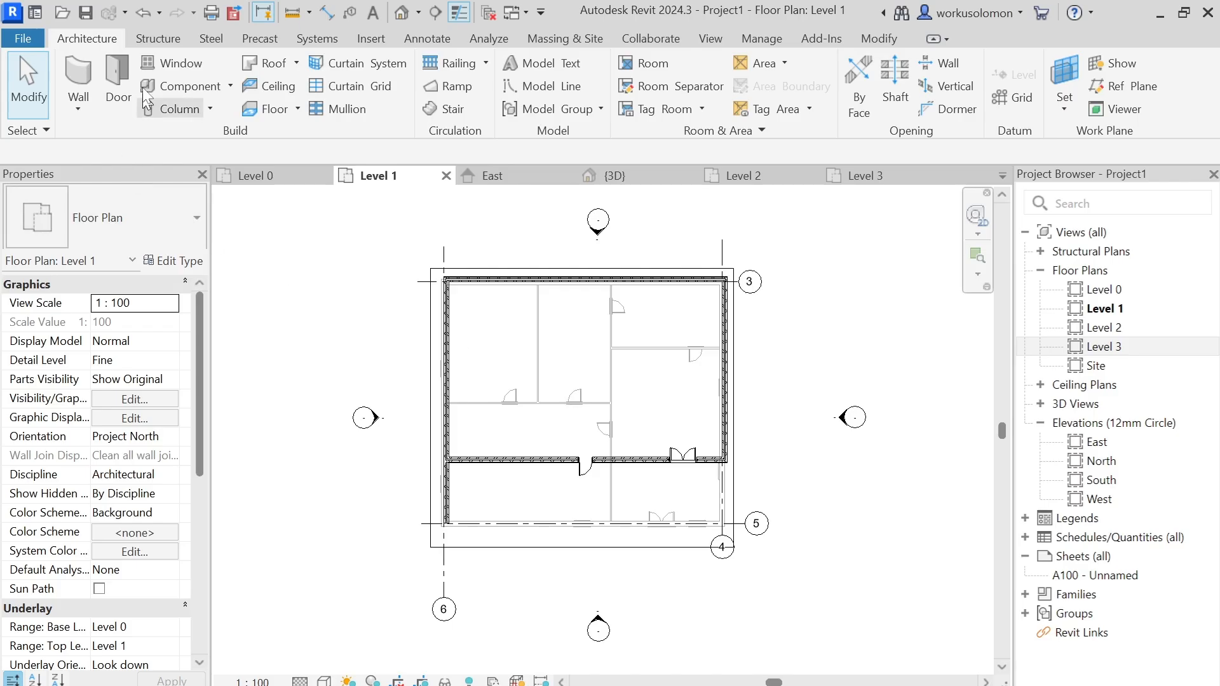
{"action": "key", "text": "d"}
{"action": "key", "text": "r"}
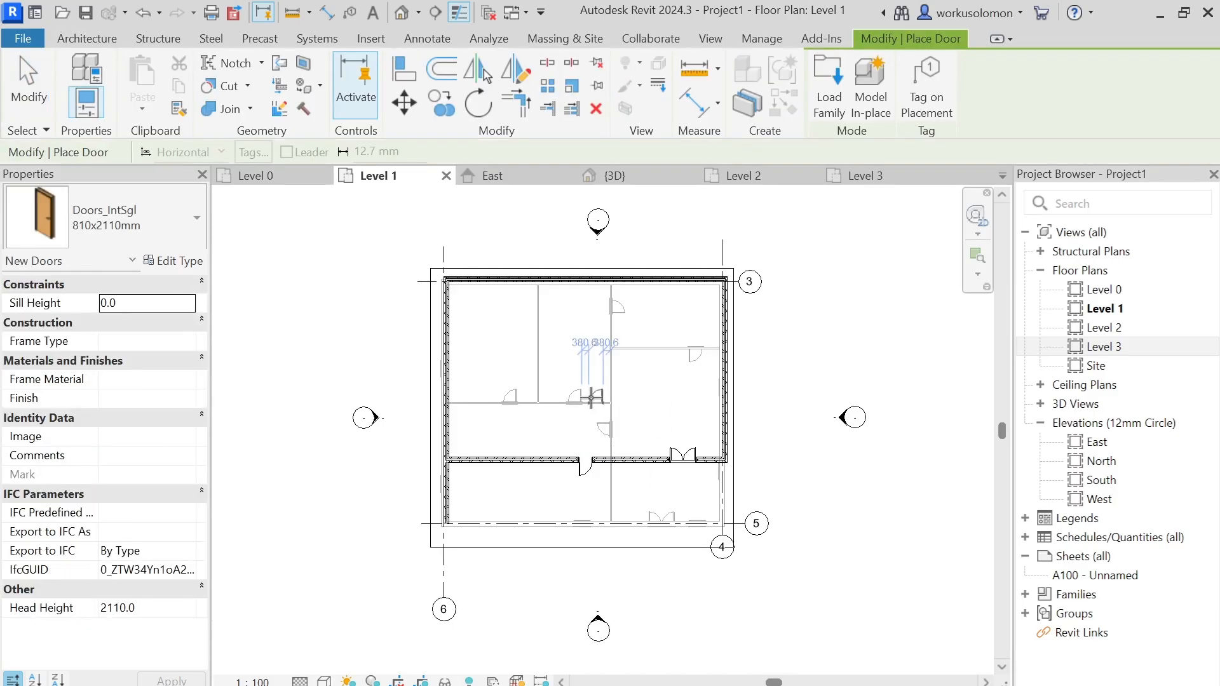
{"action": "left_click", "coordinate": [591, 398]}
{"action": "key", "text": "Escape"}
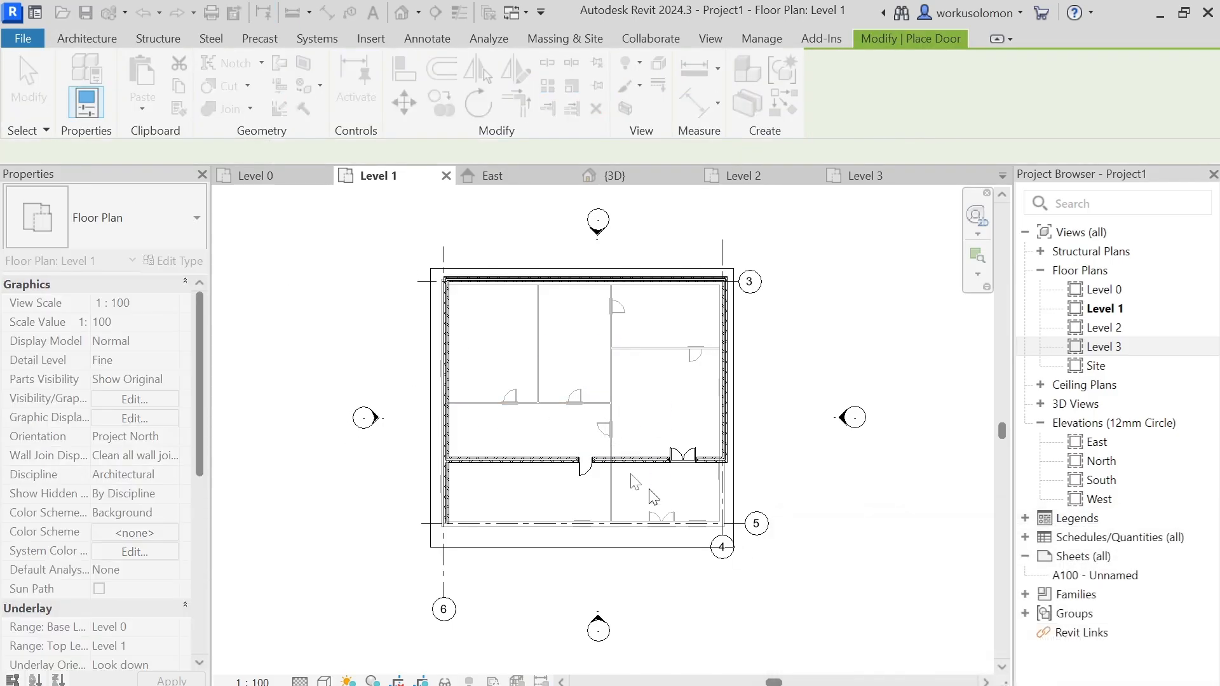
{"action": "key", "text": "Escape"}
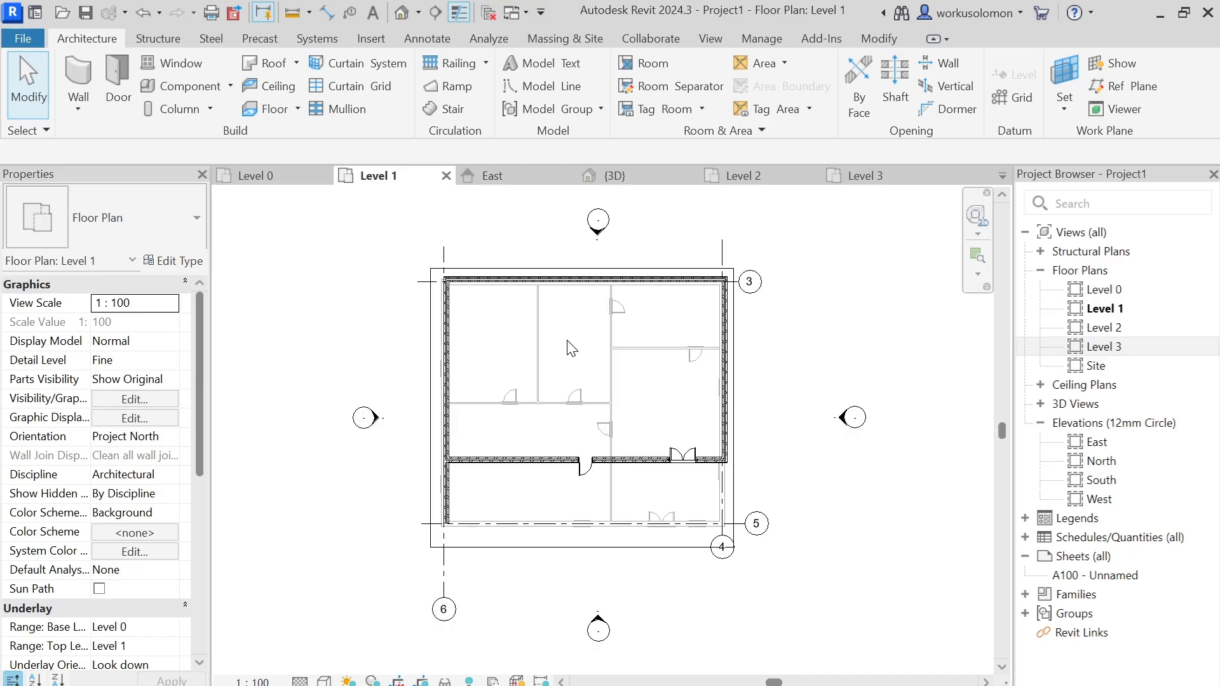
Inspect the single and double doors in the recessed Level 1 wall in the 3D view.
{"action": "left_click", "coordinate": [613, 175]}
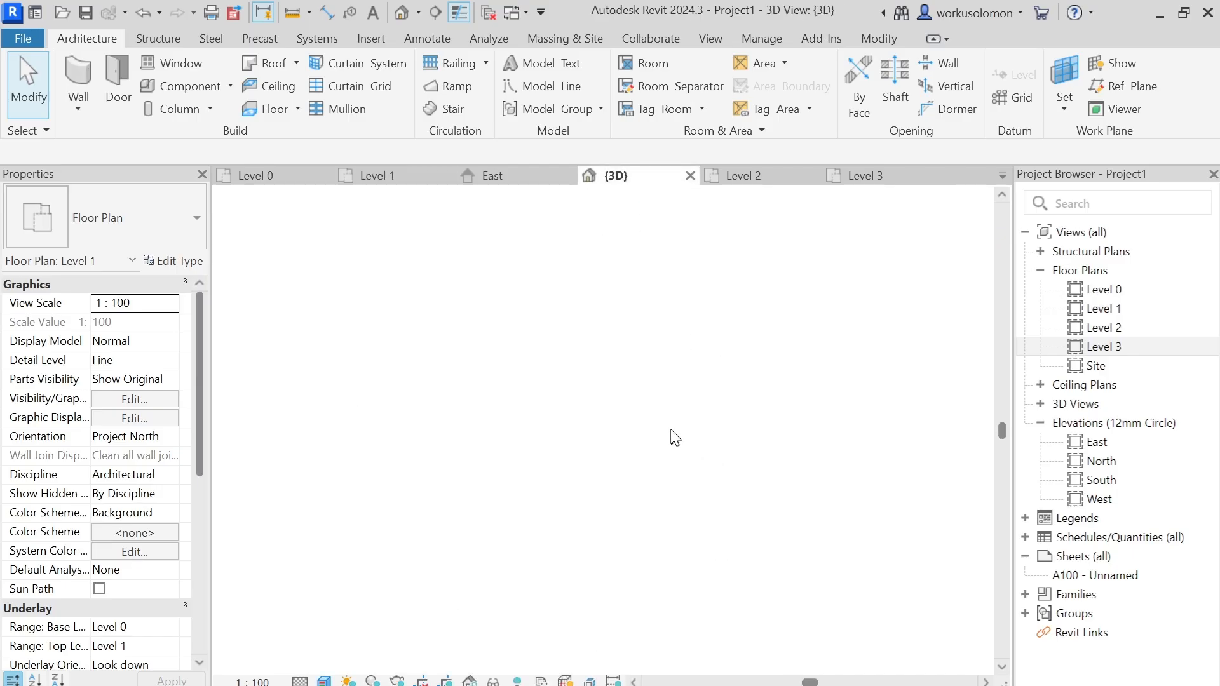
{"action": "scroll", "coordinate": [491, 496], "scroll_direction": "up", "scroll_amount": 2}
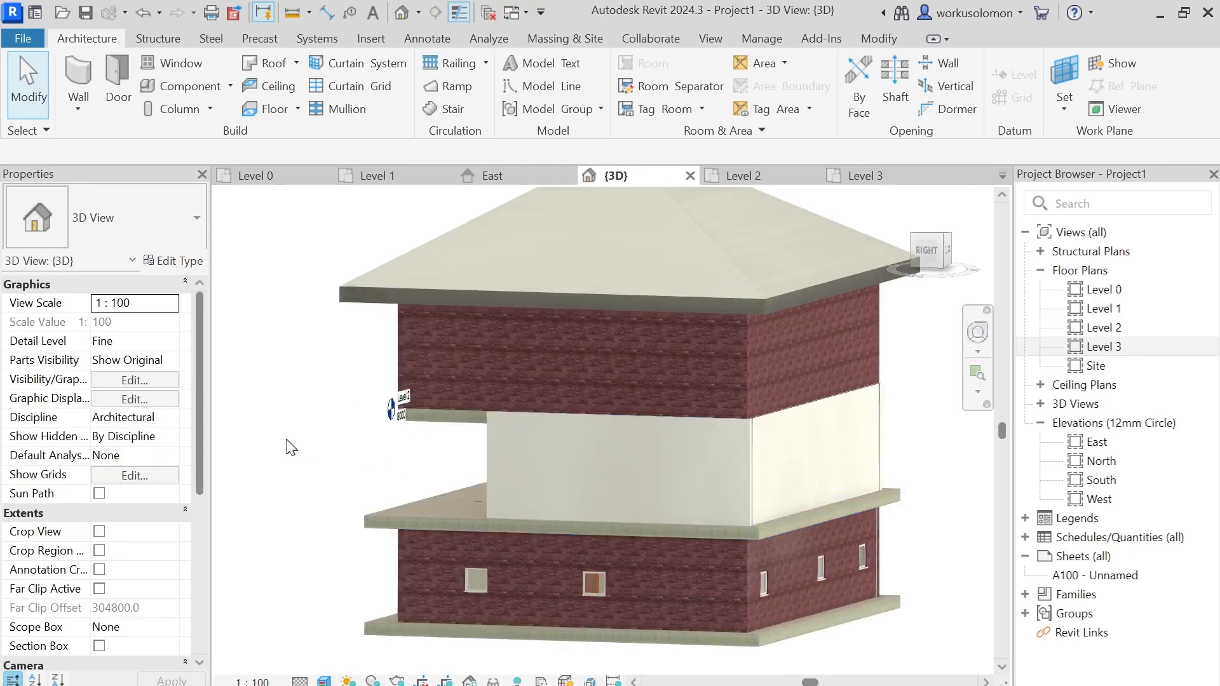
{"action": "scroll", "coordinate": [346, 477], "scroll_direction": "up", "scroll_amount": 2}
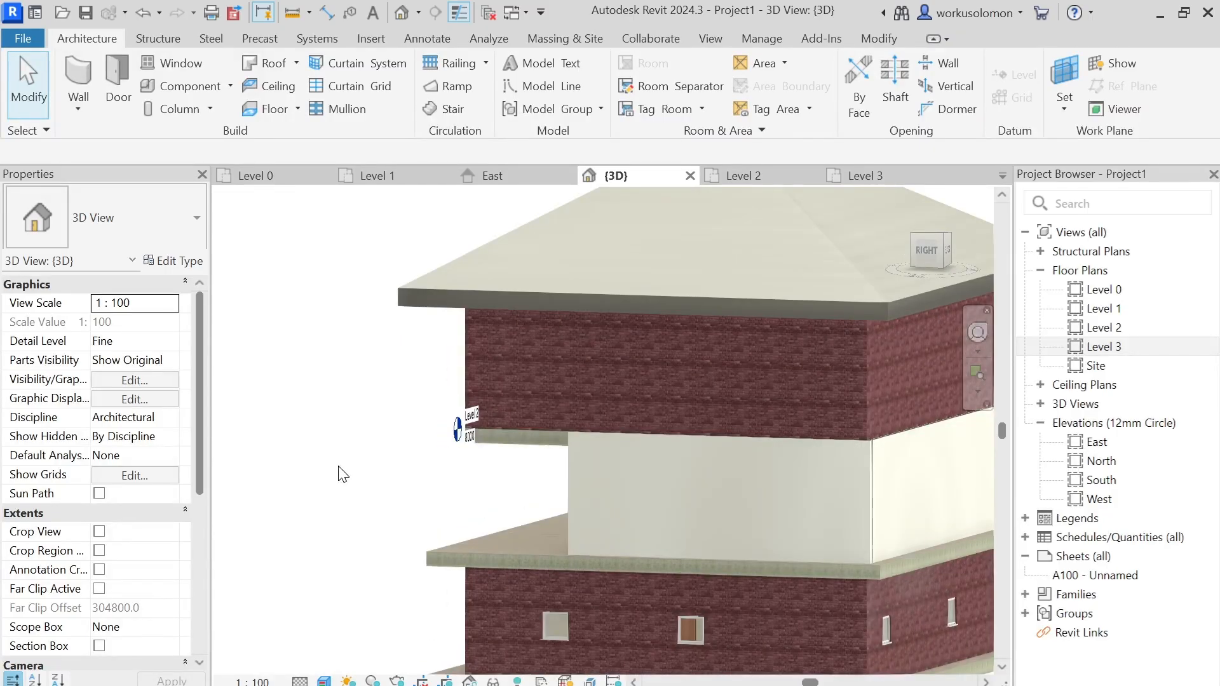
{"action": "middle_click_drag", "start_coordinate": [410, 503], "coordinate": [650, 538], "text": "shift"}
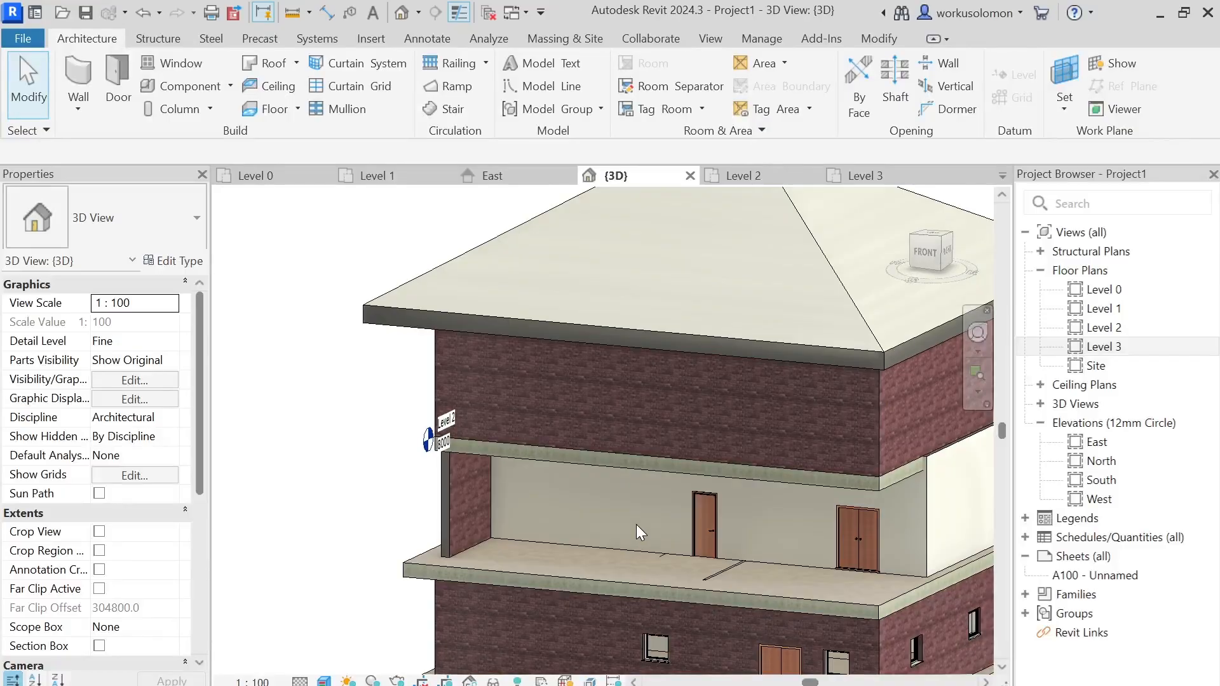
{"action": "scroll", "coordinate": [733, 563], "scroll_direction": "up", "scroll_amount": 3}
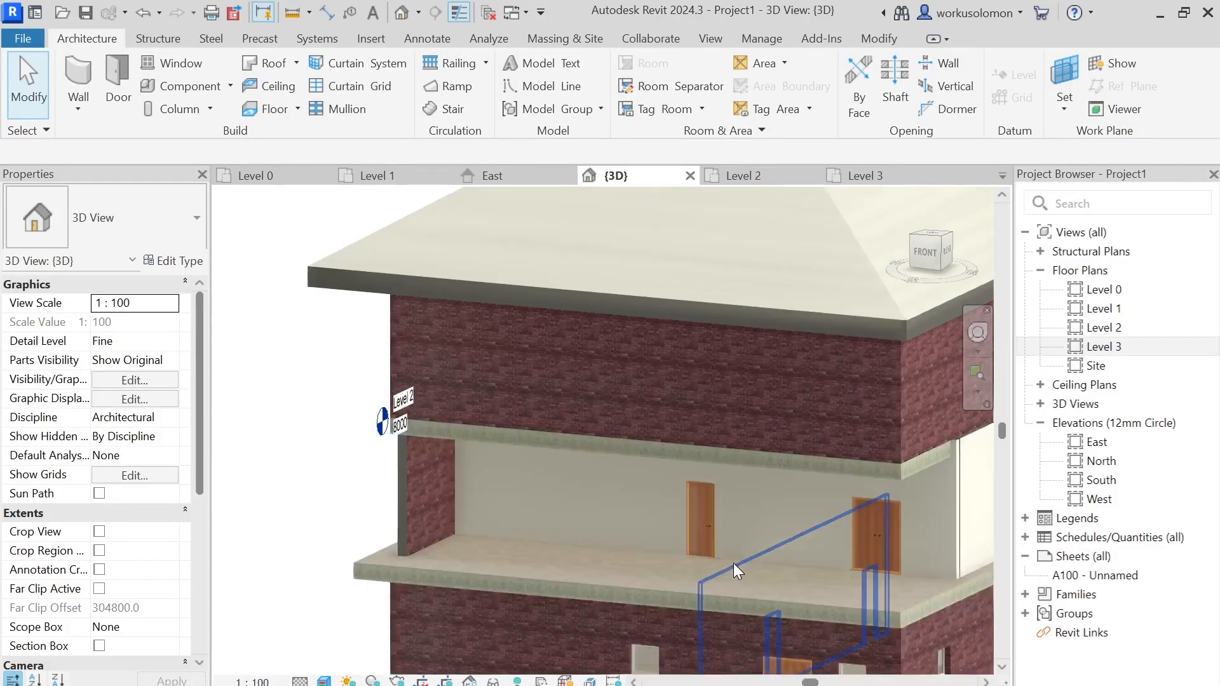
{"action": "scroll", "coordinate": [713, 562], "scroll_direction": "up", "scroll_amount": 2}
{"action": "scroll", "coordinate": [735, 547], "scroll_direction": "down", "scroll_amount": 5}
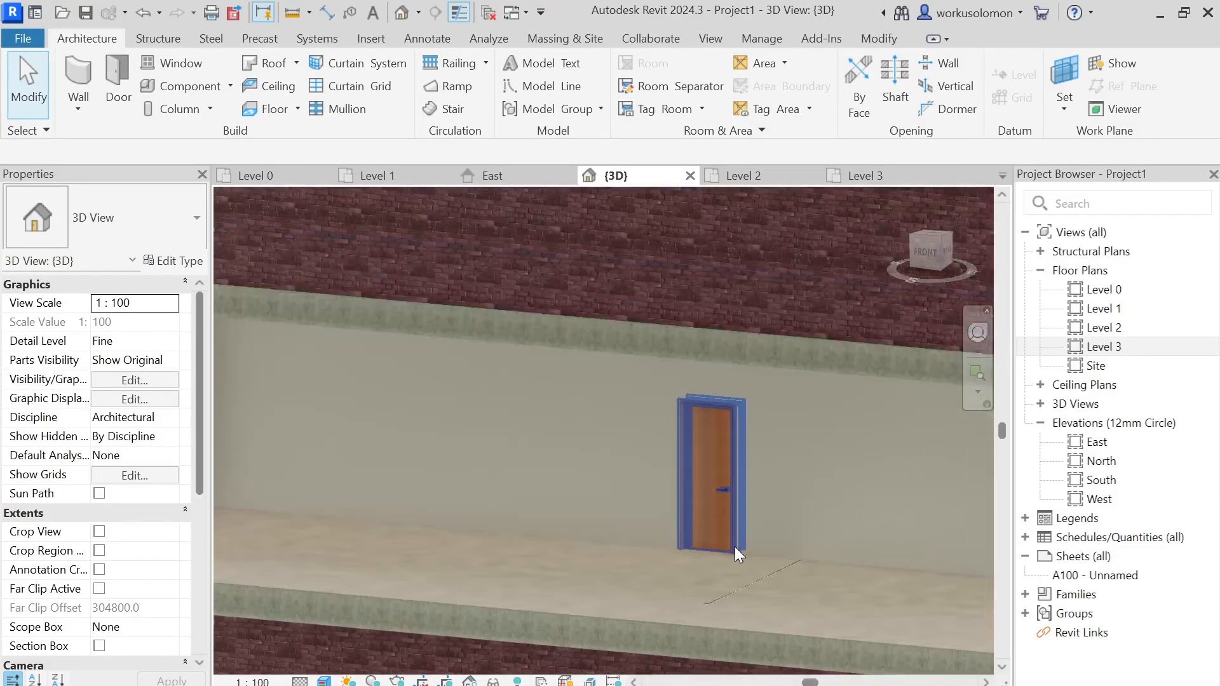
{"action": "scroll", "coordinate": [883, 547], "scroll_direction": "up", "scroll_amount": 5}
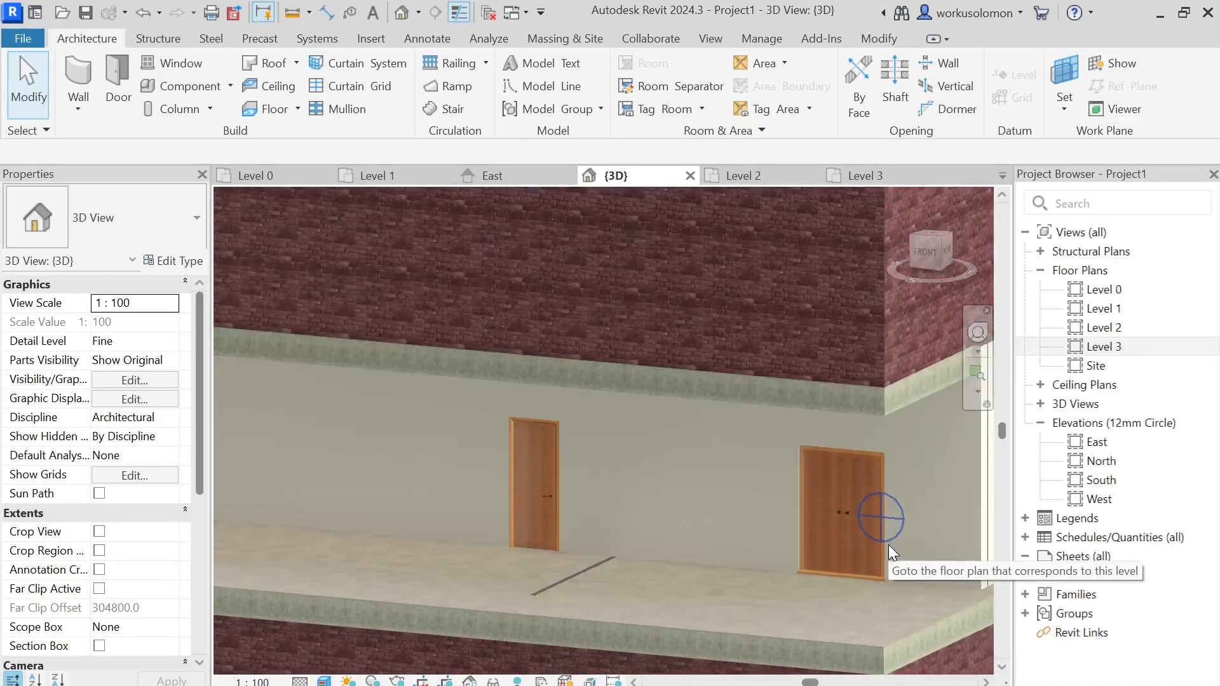
{"action": "scroll", "coordinate": [889, 545], "scroll_direction": "down", "scroll_amount": 5}
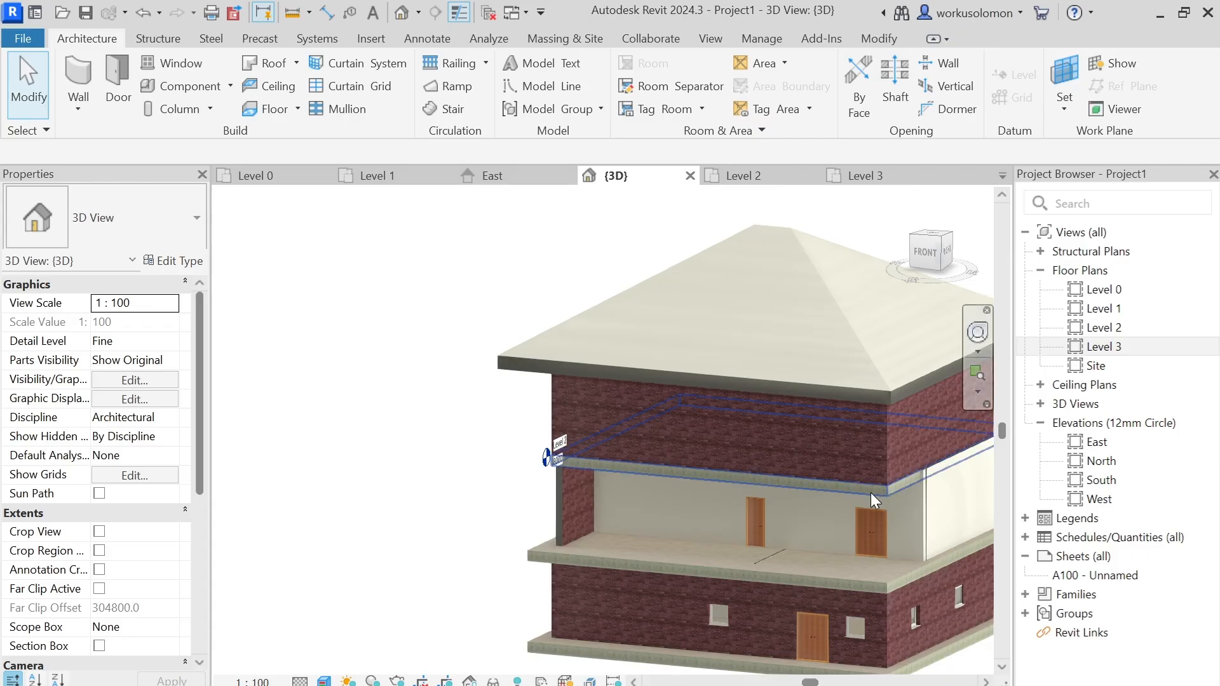
{"action": "scroll", "coordinate": [857, 501], "scroll_direction": "up", "scroll_amount": 2}
{"action": "scroll", "coordinate": [856, 495], "scroll_direction": "down", "scroll_amount": 2}
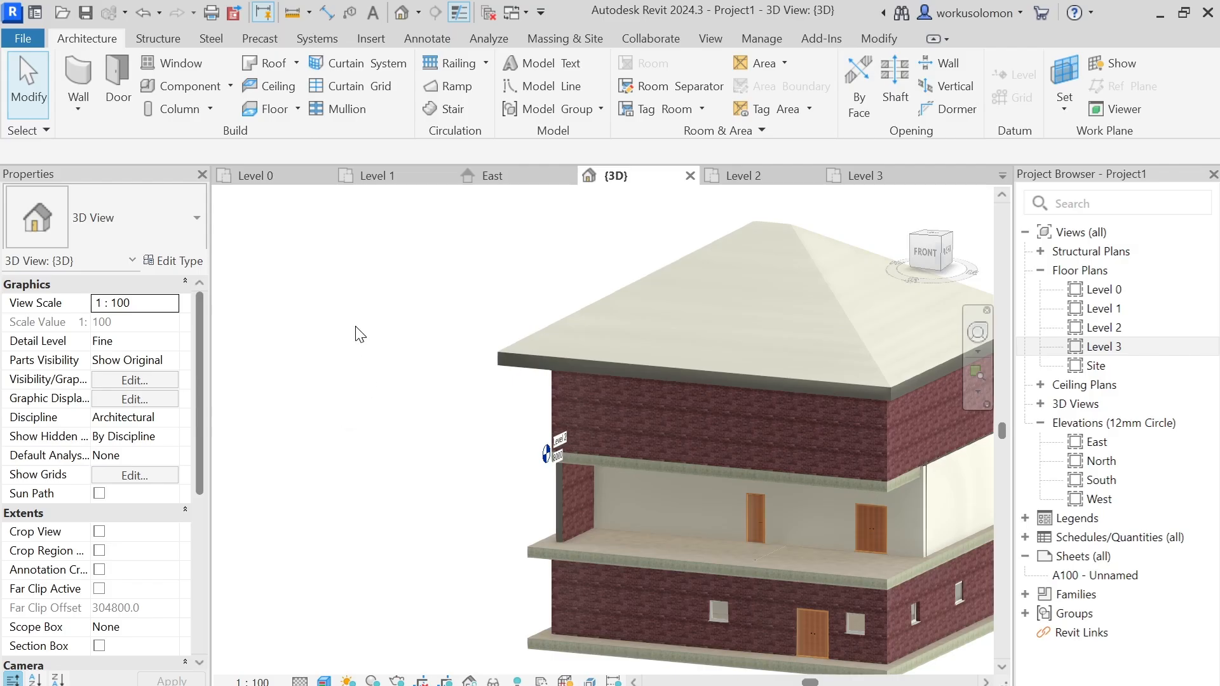
{"action": "scroll", "coordinate": [454, 424], "scroll_direction": "up", "scroll_amount": 1}
{"action": "scroll", "coordinate": [455, 424], "scroll_direction": "down", "scroll_amount": 3}
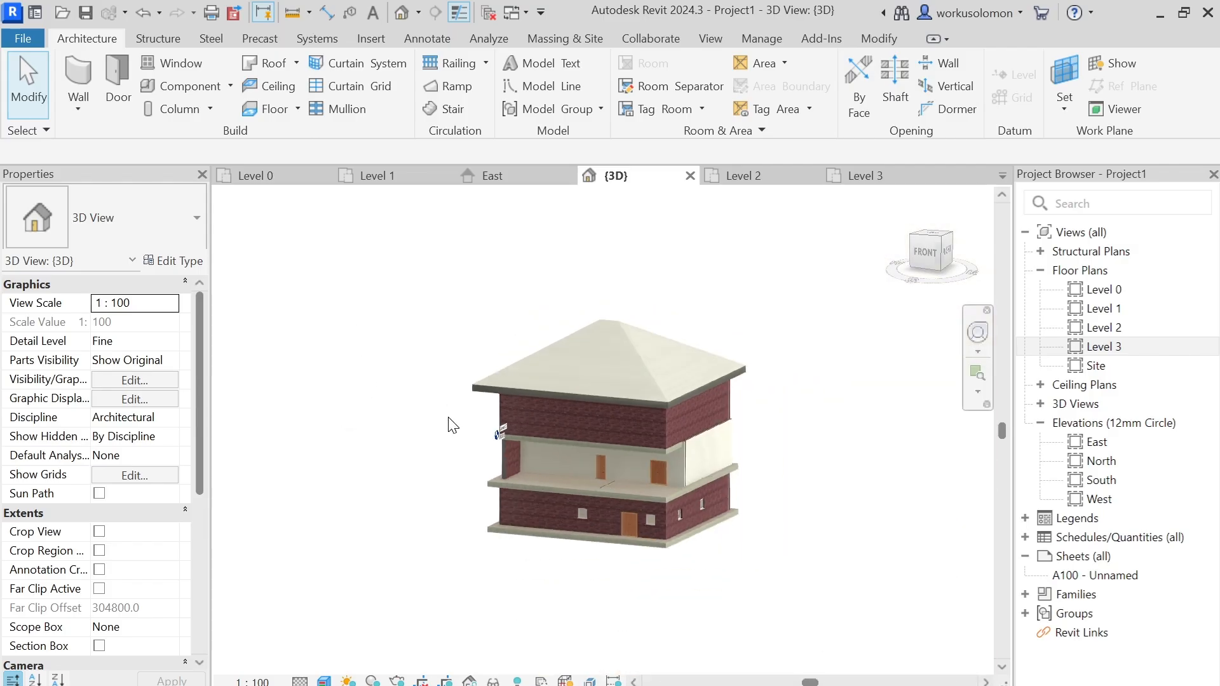
{"action": "scroll", "coordinate": [616, 417], "scroll_direction": "up", "scroll_amount": 2}
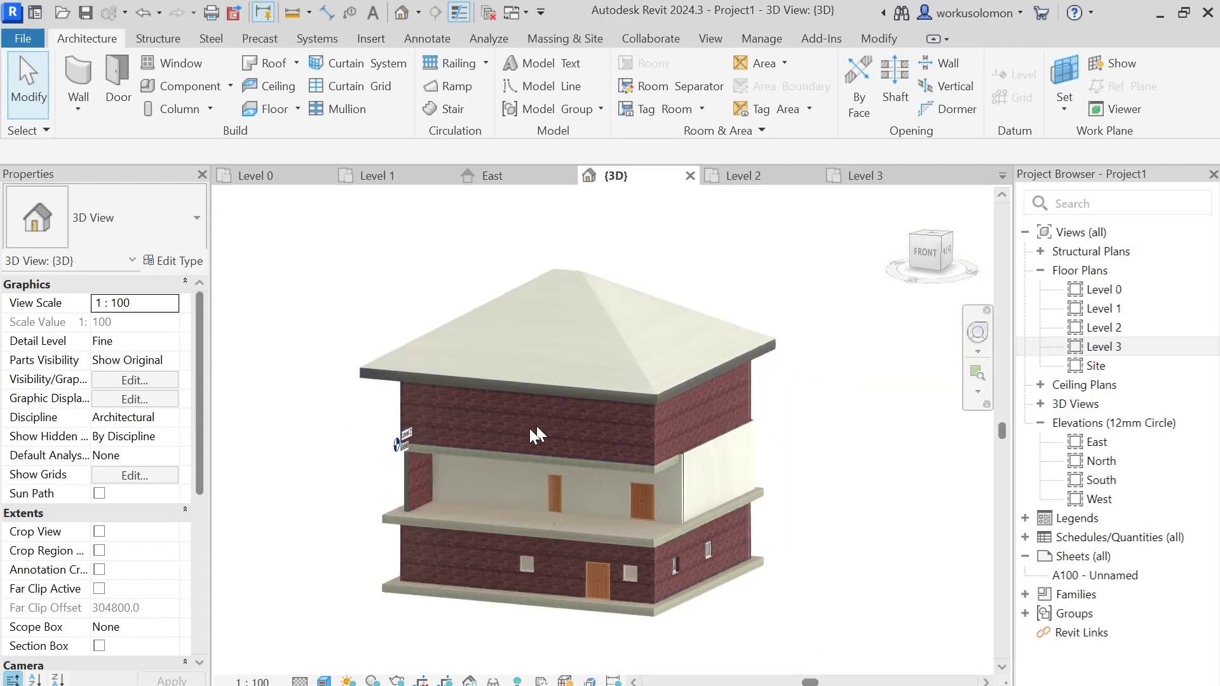
{"action": "scroll", "coordinate": [403, 449], "scroll_direction": "up", "scroll_amount": 3}
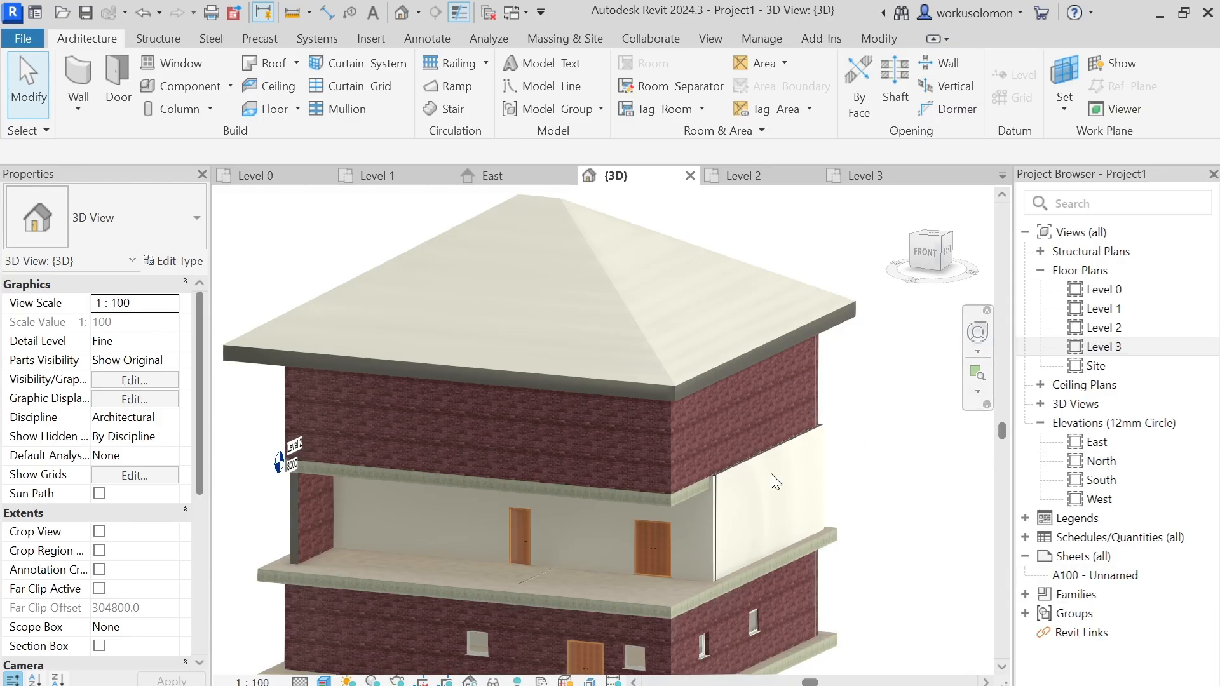
{"action": "scroll", "coordinate": [780, 478], "scroll_direction": "down", "scroll_amount": 2}
{"action": "scroll", "coordinate": [685, 620], "scroll_direction": "up", "scroll_amount": 2}
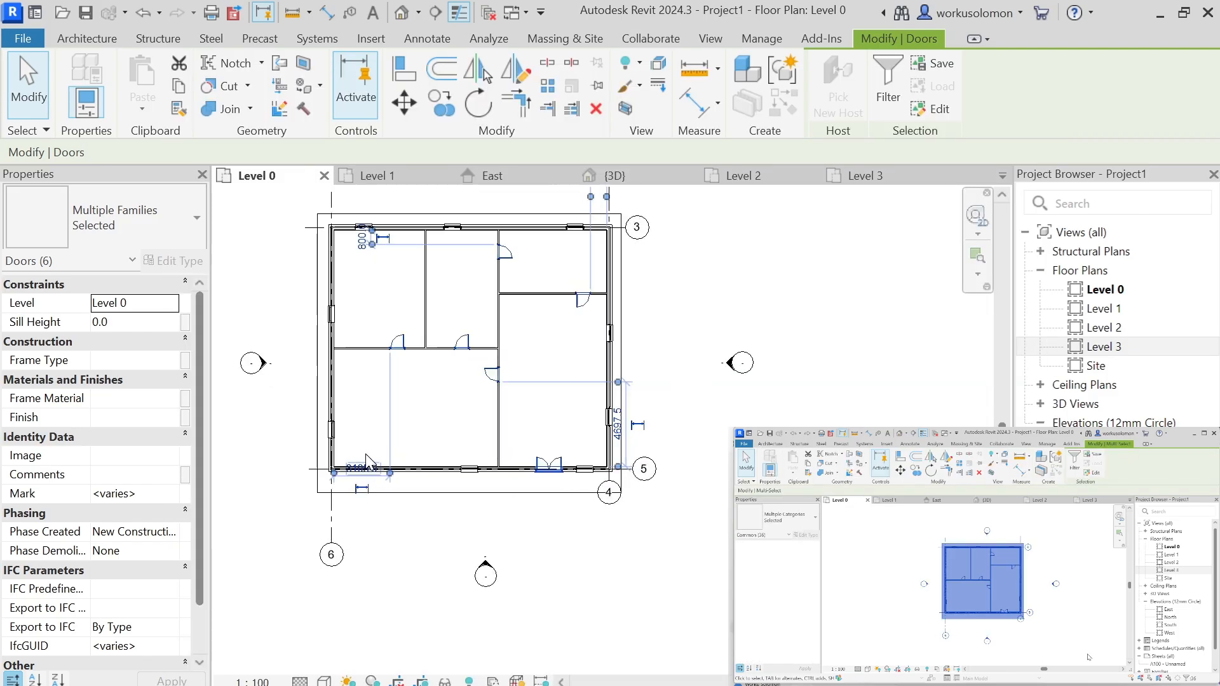
Delete all the selected doors from the Level 0 floor plan.
{"action": "scroll", "coordinate": [367, 458], "scroll_direction": "up", "scroll_amount": 3}
{"action": "scroll", "coordinate": [550, 575], "scroll_direction": "down", "scroll_amount": 3}
{"action": "scroll", "coordinate": [570, 465], "scroll_direction": "down", "scroll_amount": 1}
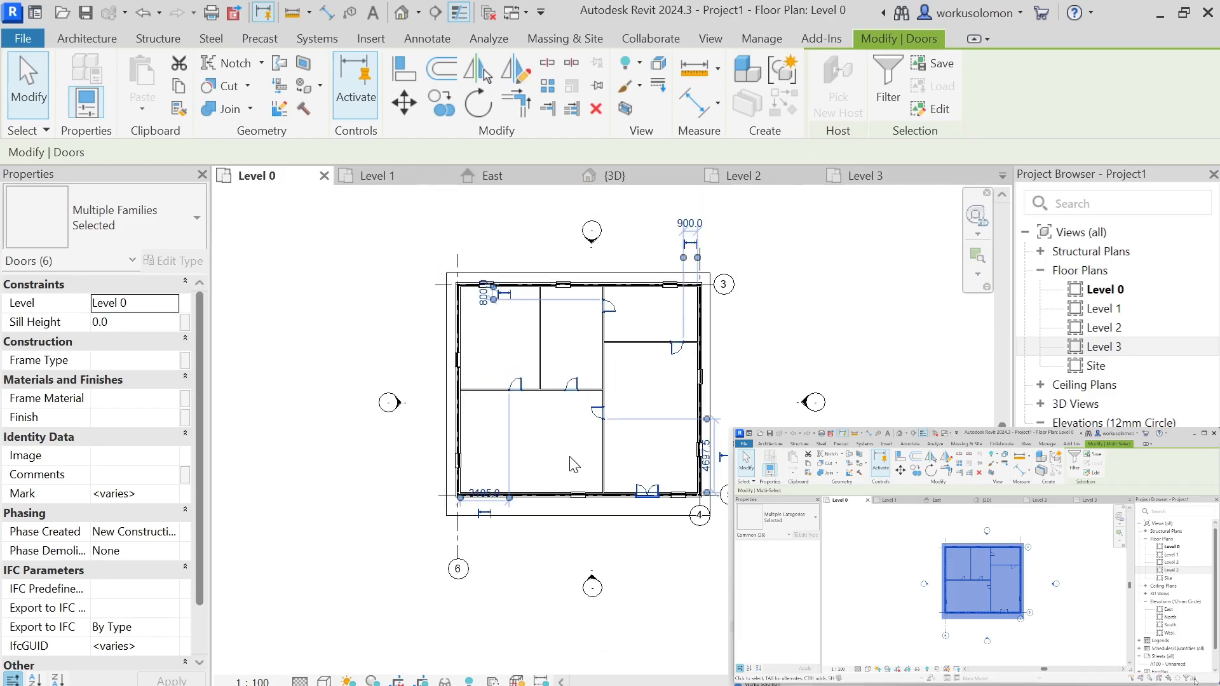
{"action": "scroll", "coordinate": [709, 448], "scroll_direction": "up", "scroll_amount": 2}
{"action": "scroll", "coordinate": [659, 354], "scroll_direction": "down", "scroll_amount": 2}
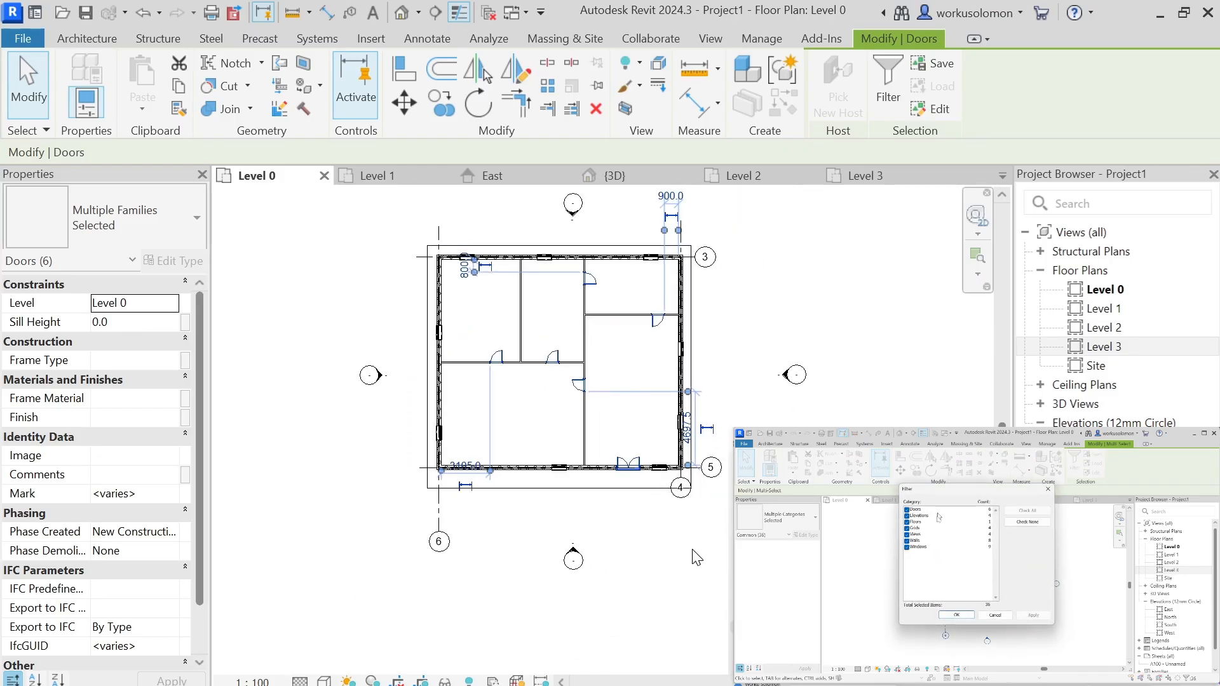
{"action": "key", "text": "Escape"}
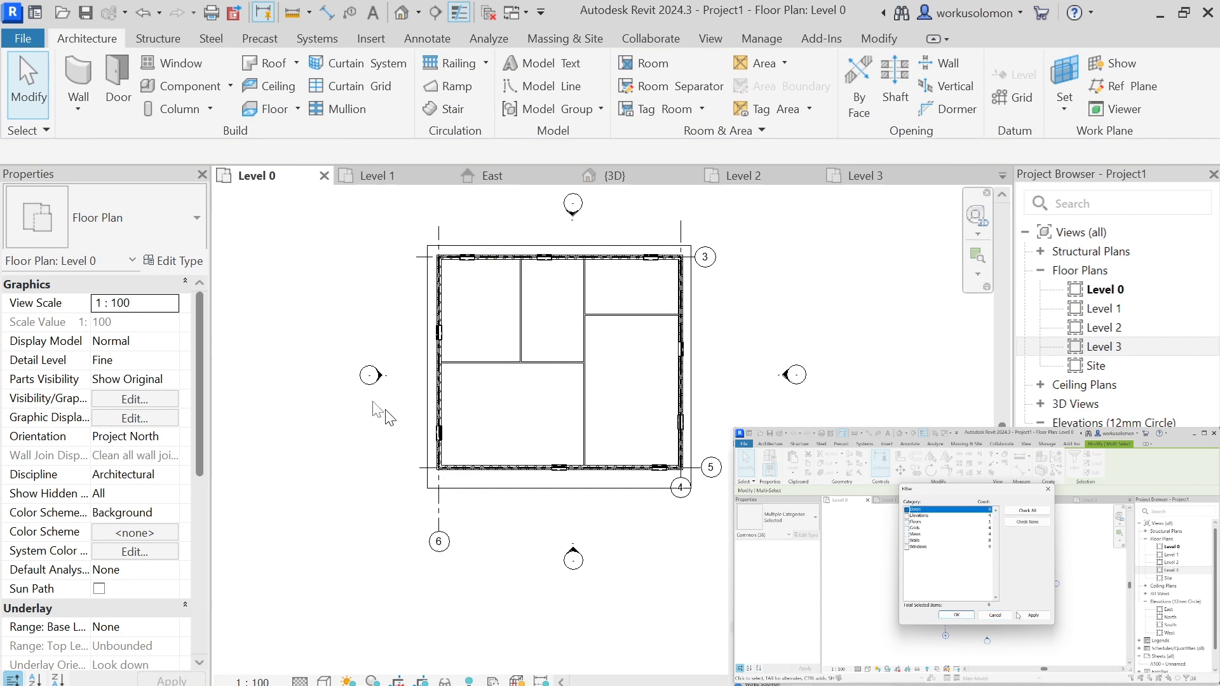
Select the whole Level 0 plan, filter the selection to Windows only and delete them.
{"action": "left_click_drag", "start_coordinate": [368, 223], "coordinate": [710, 493]}
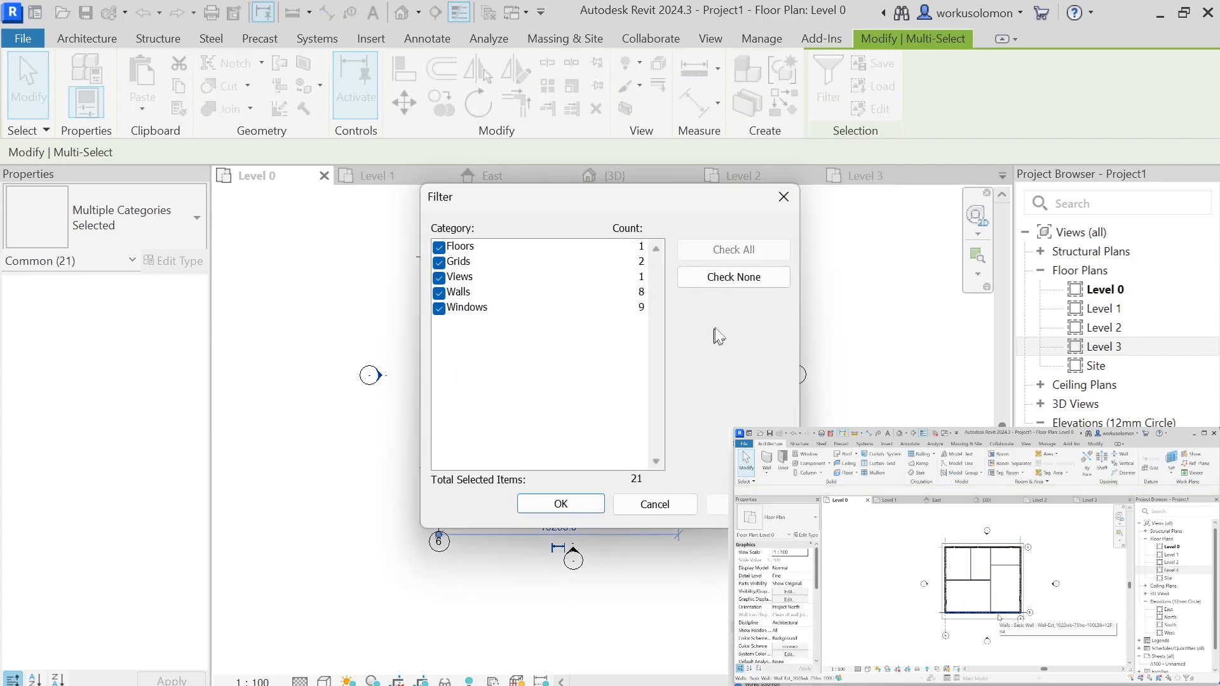
{"action": "left_click", "coordinate": [734, 277]}
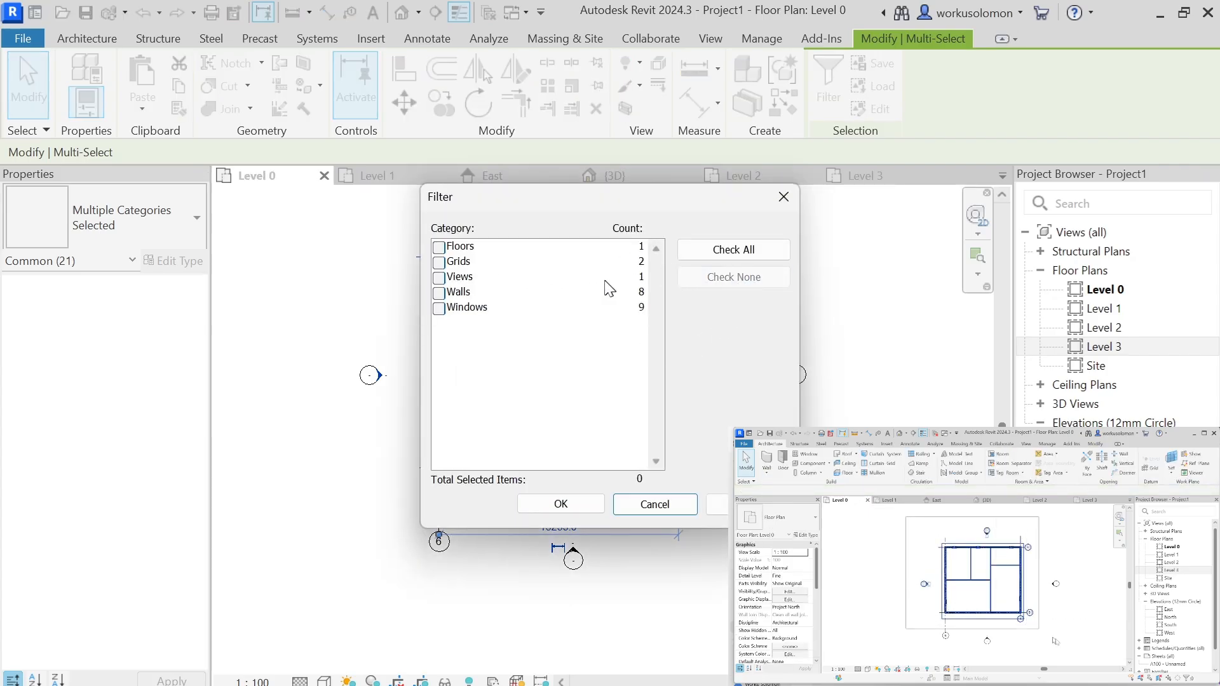
{"action": "left_click", "coordinate": [438, 308]}
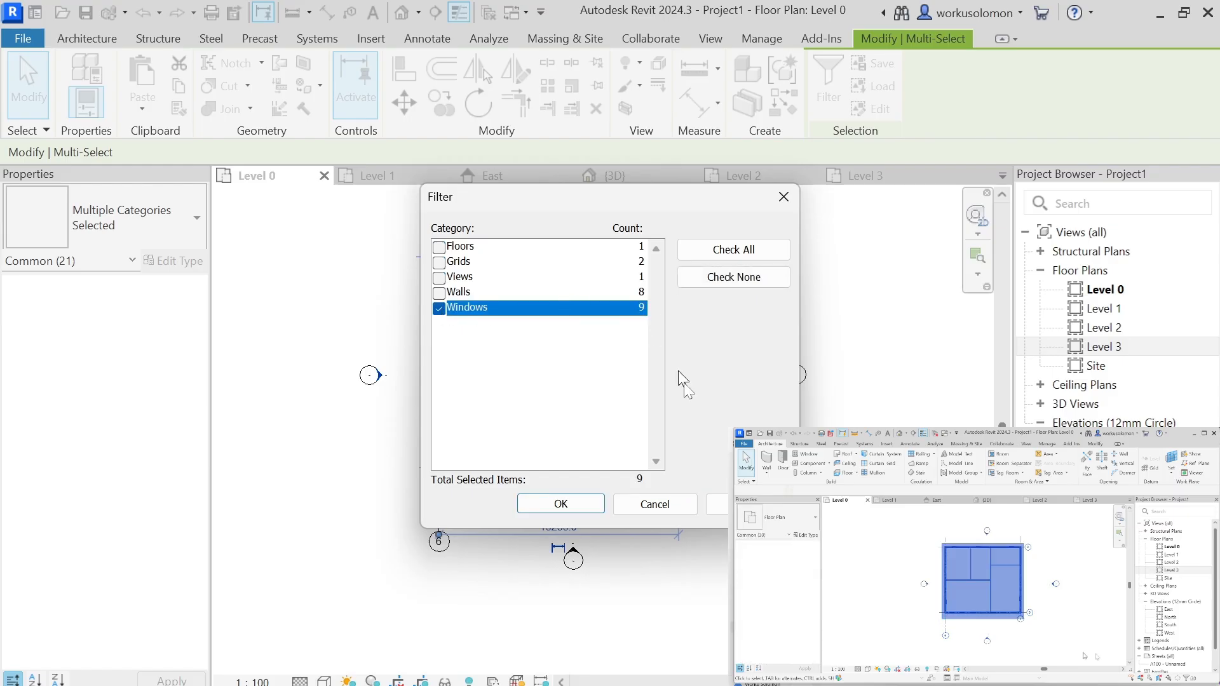
{"action": "left_click", "coordinate": [561, 504]}
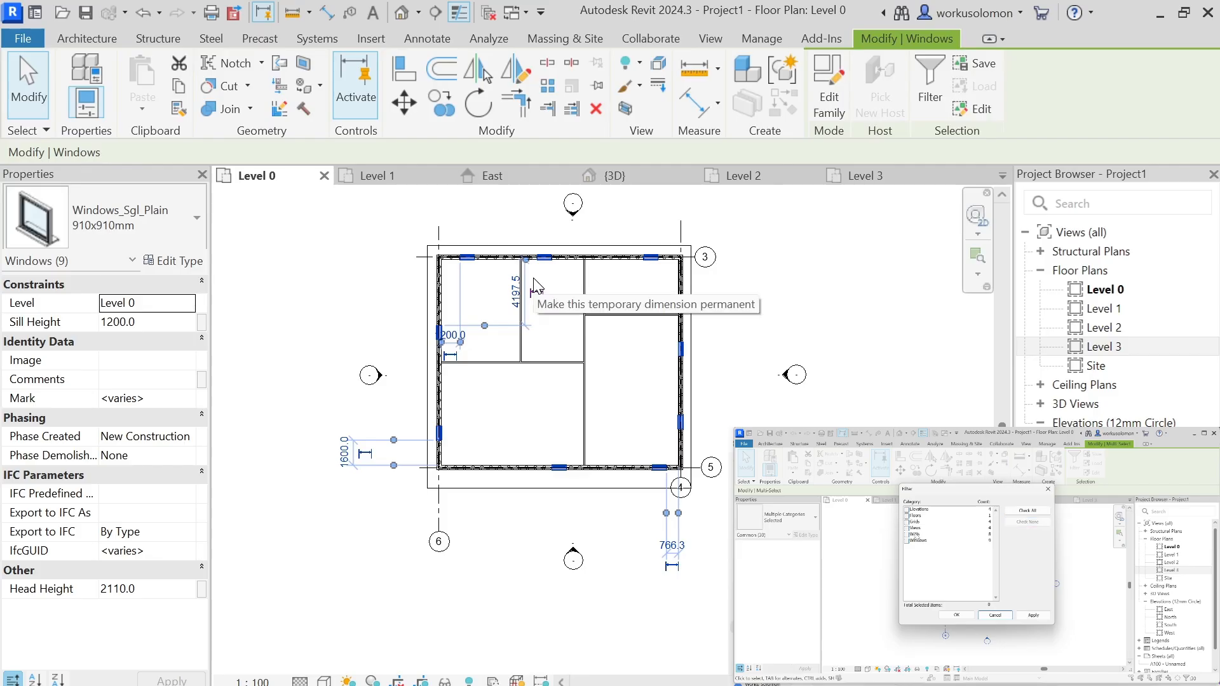
{"action": "key", "text": "Escape"}
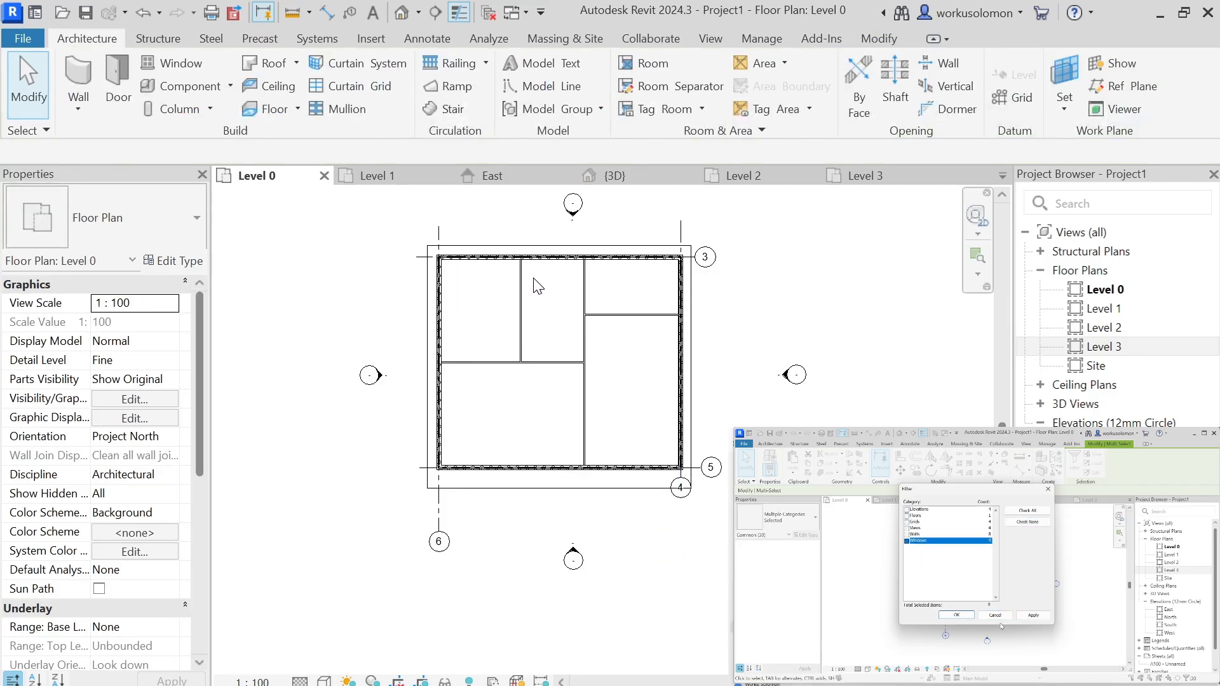